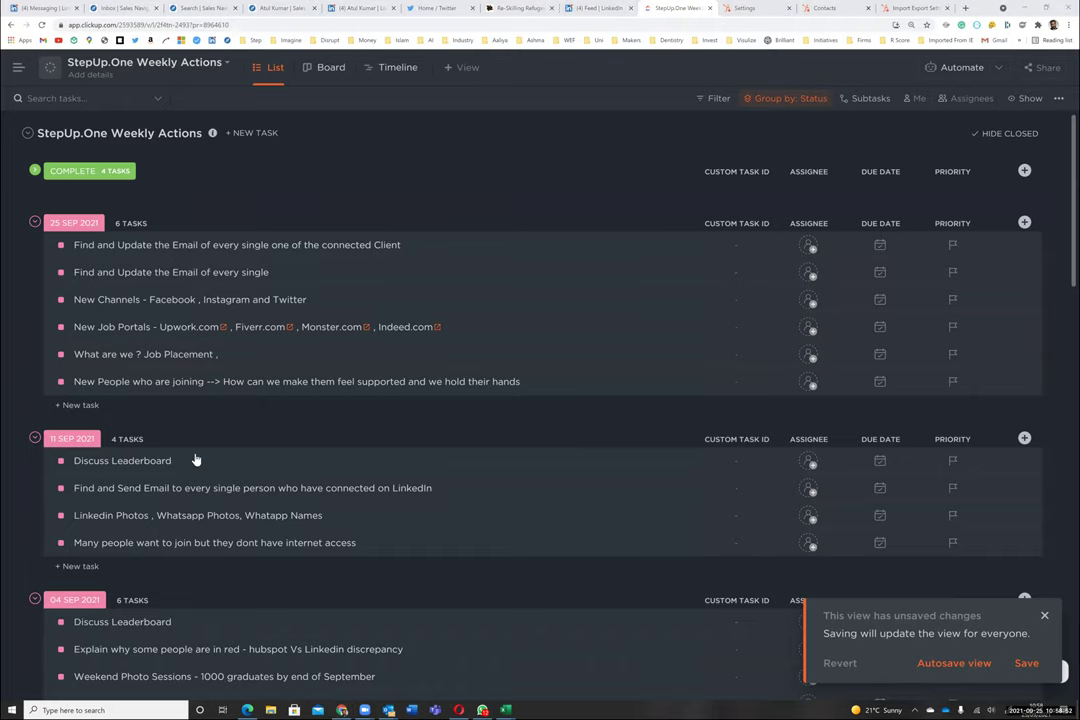
# Start a new task in the 25 SEP 2021 group titled "Social Media Marketing --> we need to improve our marketing"
pyautogui.click(66, 407)
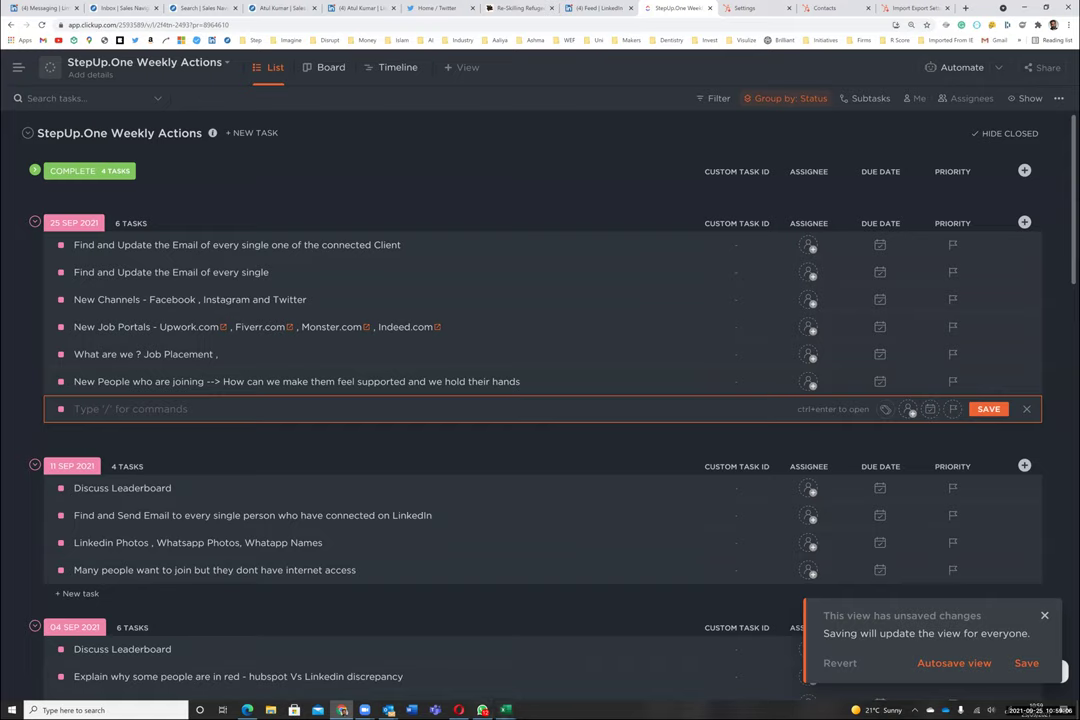
pyautogui.write('Social Media ')
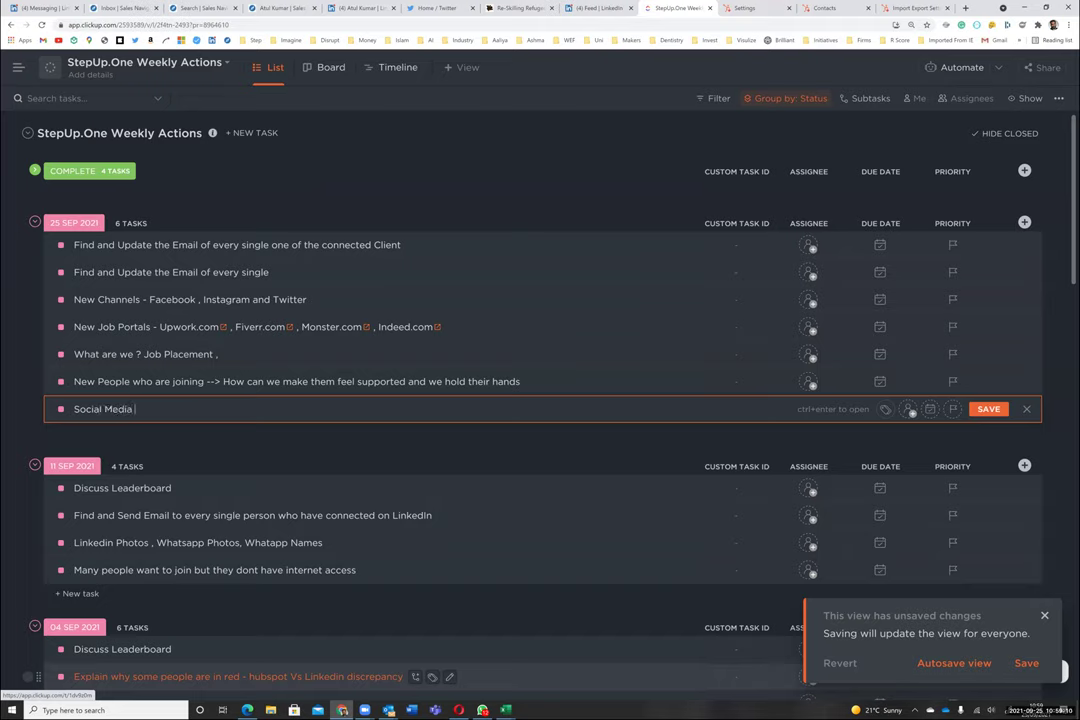
pyautogui.write('Marketing --> we need to improve th')
pyautogui.press('BackSpace')
pyautogui.press('BackSpace')
pyautogui.write('our marketing')
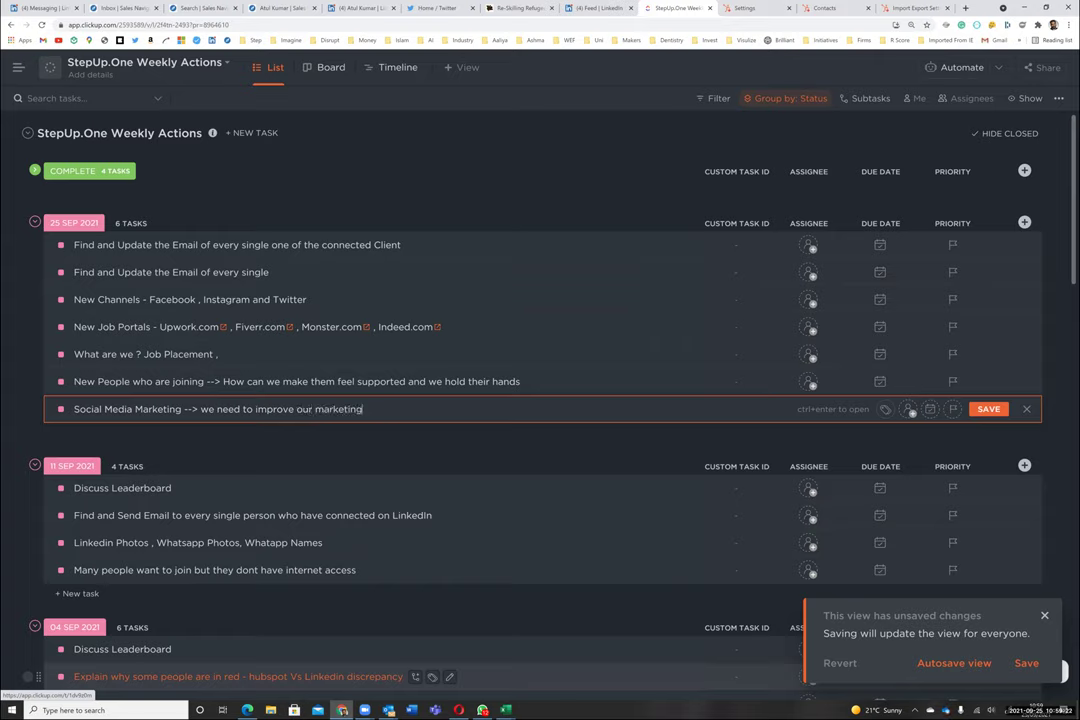
# Extend the task title with " , we are only using LinkedIn now, we need to improve this to other social media and emails" and save it
pyautogui.write(' , we are only using LinkedIn now, we need to ')
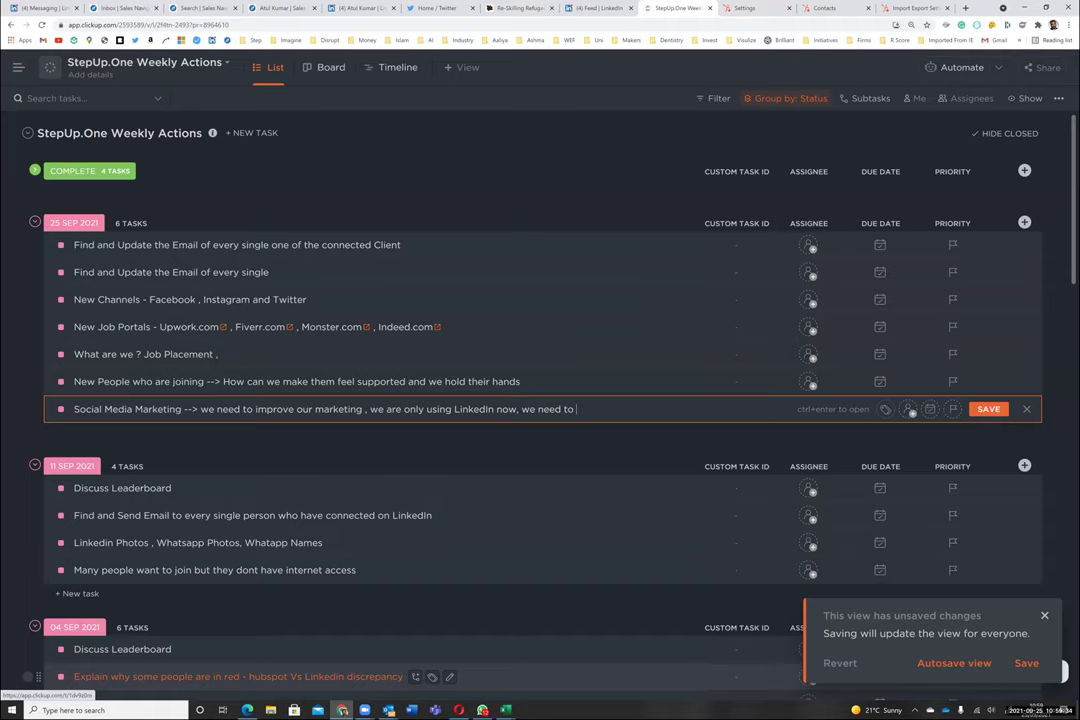
pyautogui.write('improve')
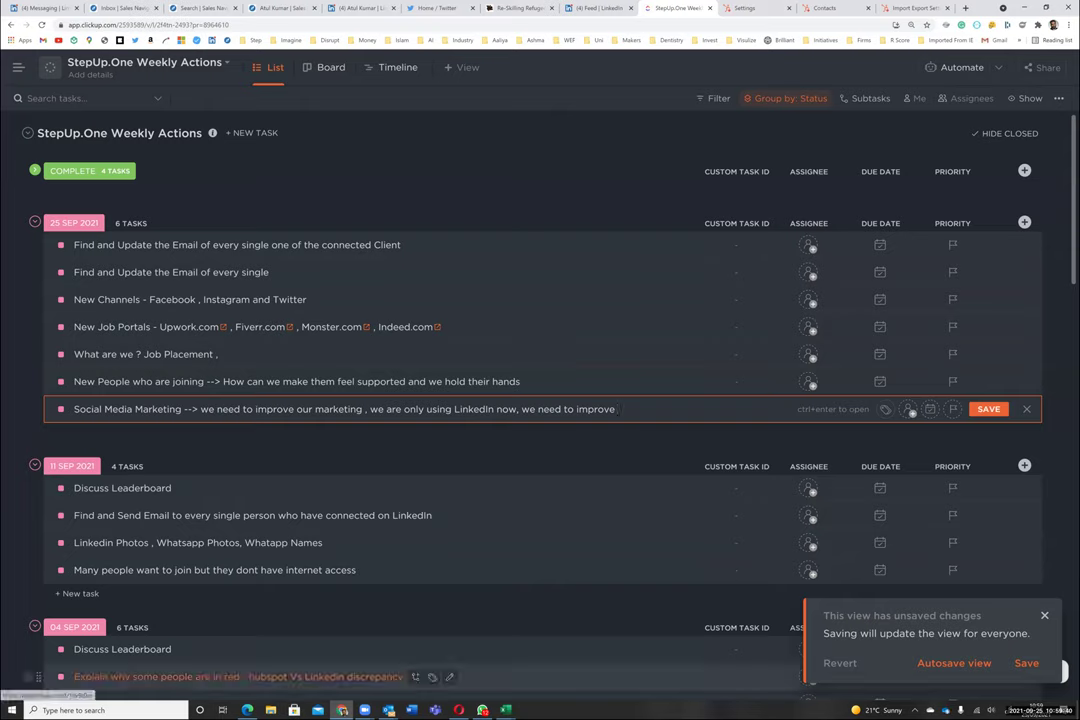
pyautogui.write('this to ')
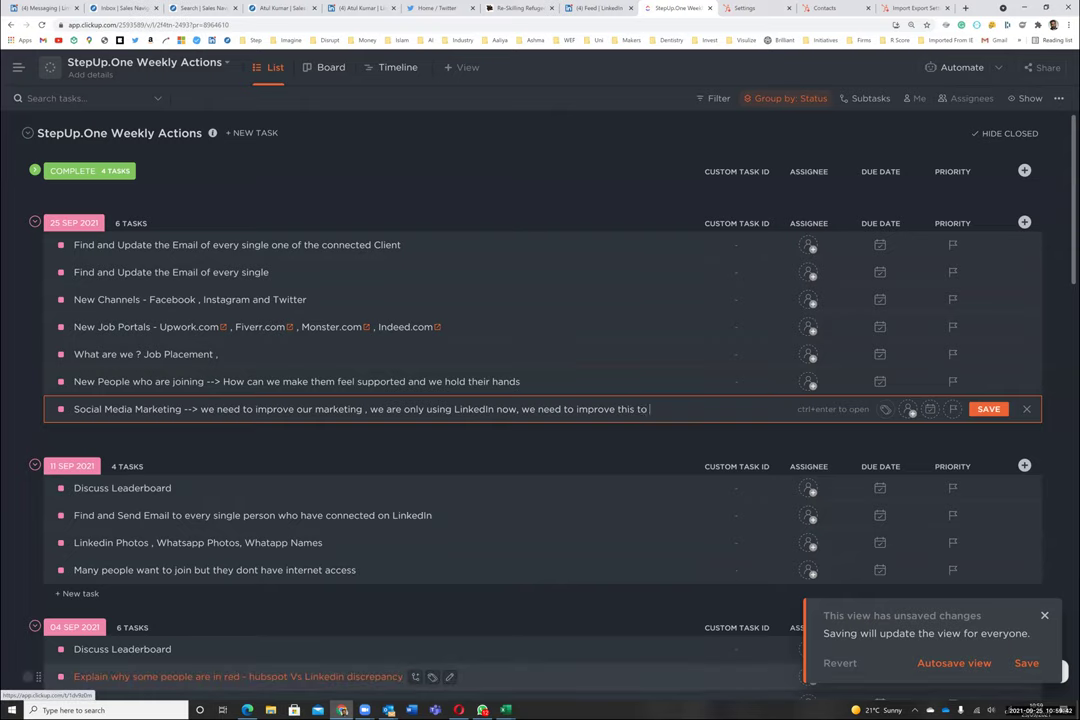
pyautogui.write('other sociam')
pyautogui.press('BackSpace')
pyautogui.write('l med')
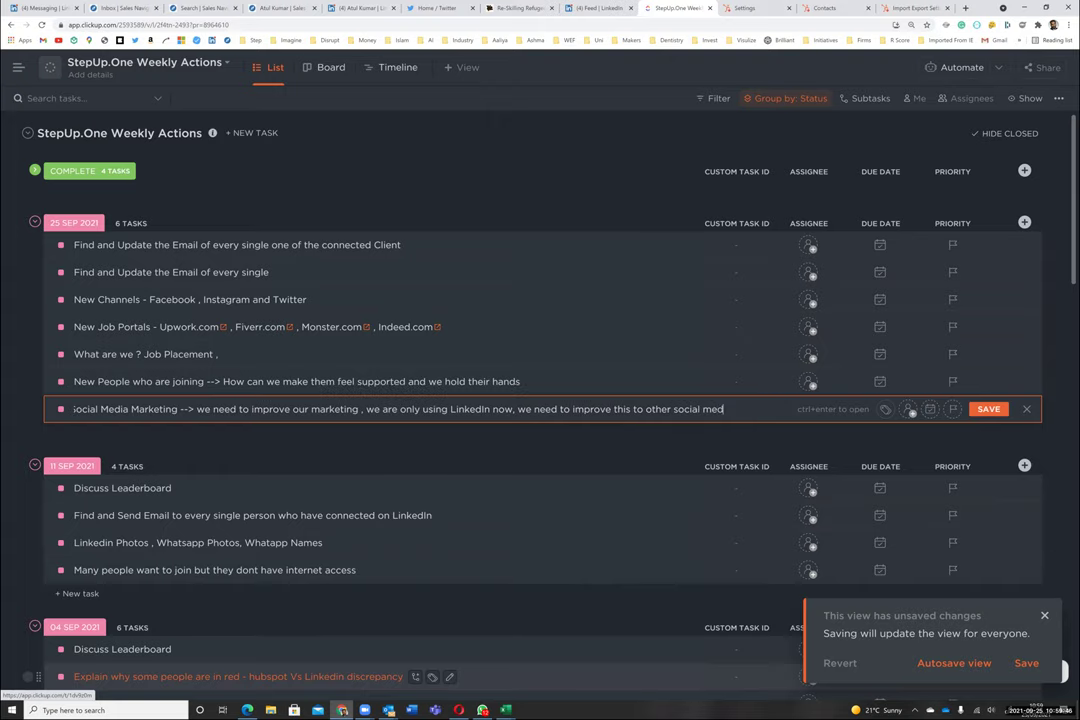
pyautogui.write('ia and emails')
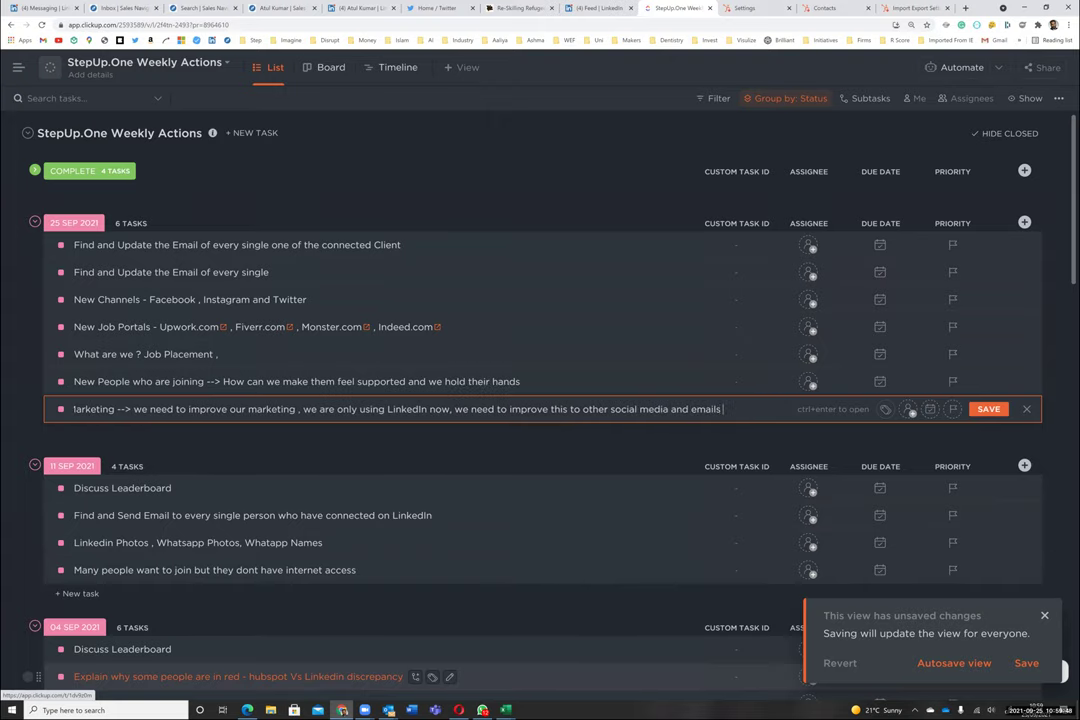
pyautogui.press('Return')
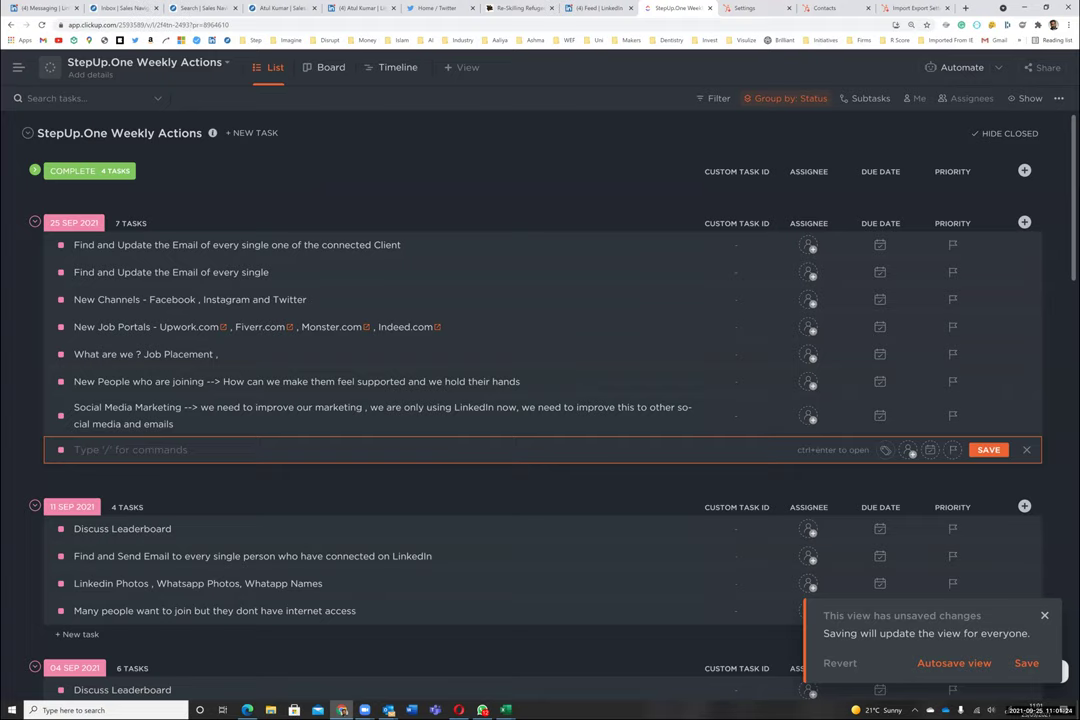
# Add the task "Key Learning on the FINDING JOB ARM of StepUp.One" to the 25 SEP 2021 group and end task entry
pyautogui.write('J')
pyautogui.press('BackSpace')
pyautogui.write('KE')
pyautogui.press('BackSpace')
pyautogui.write('y Learning on the FiNDING JOBS')
pyautogui.press('BackSpace')
pyautogui.press('BackSpace')
pyautogui.write('AR')
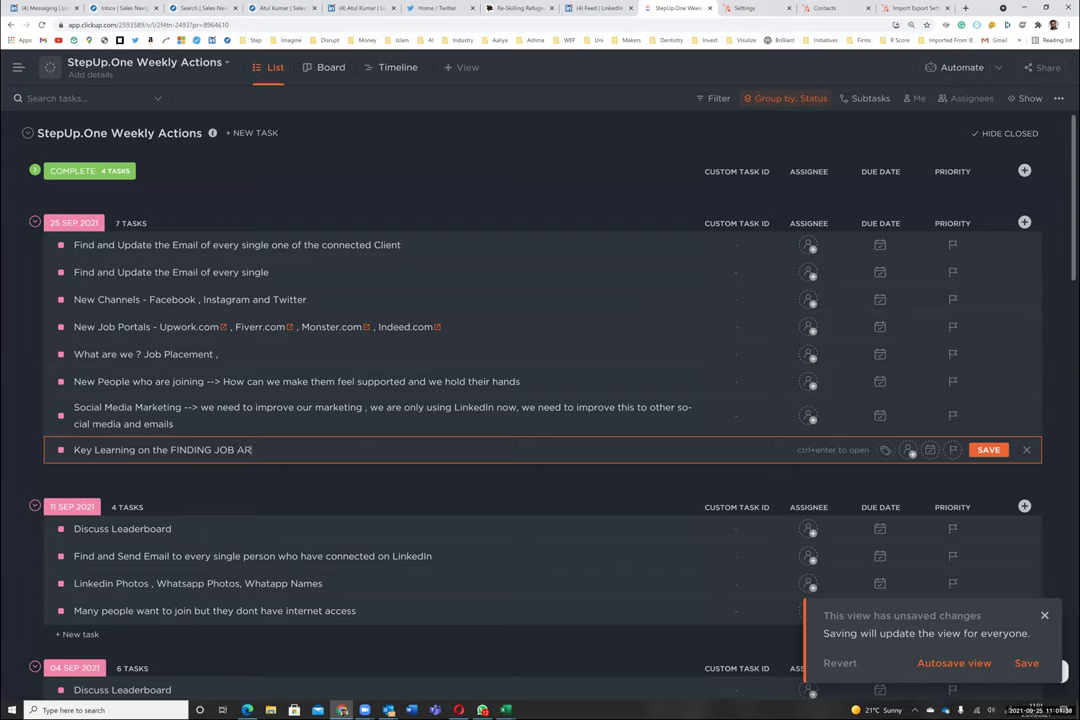
pyautogui.write('M of StepUp.One')
pyautogui.press('Return')
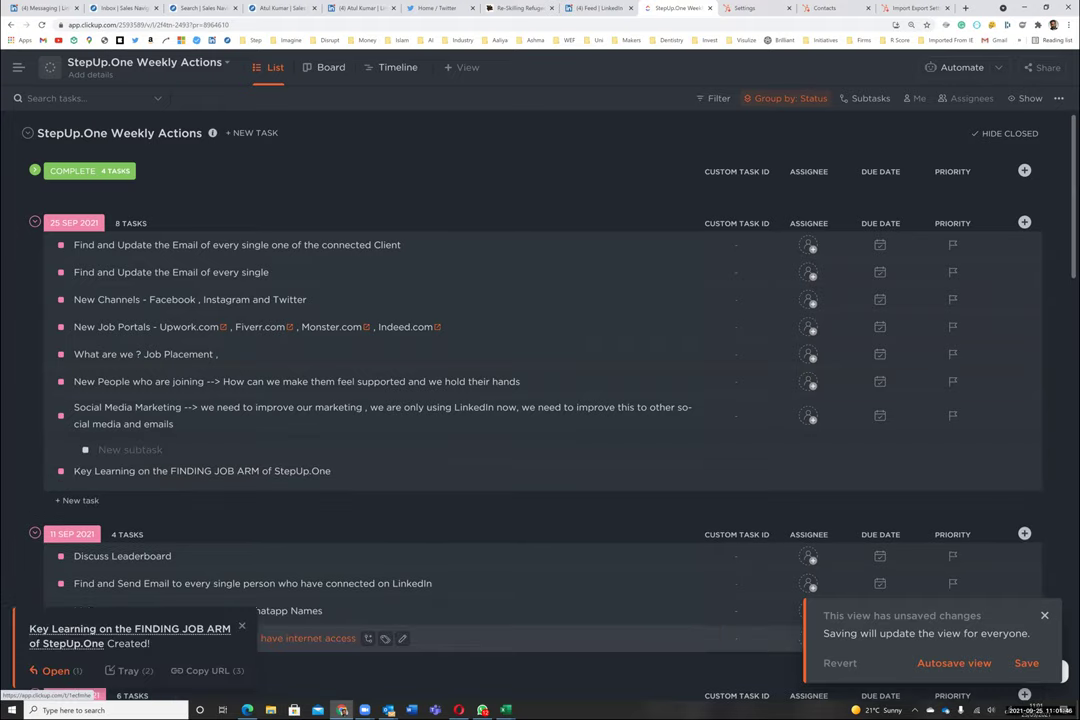
pyautogui.press('Escape')
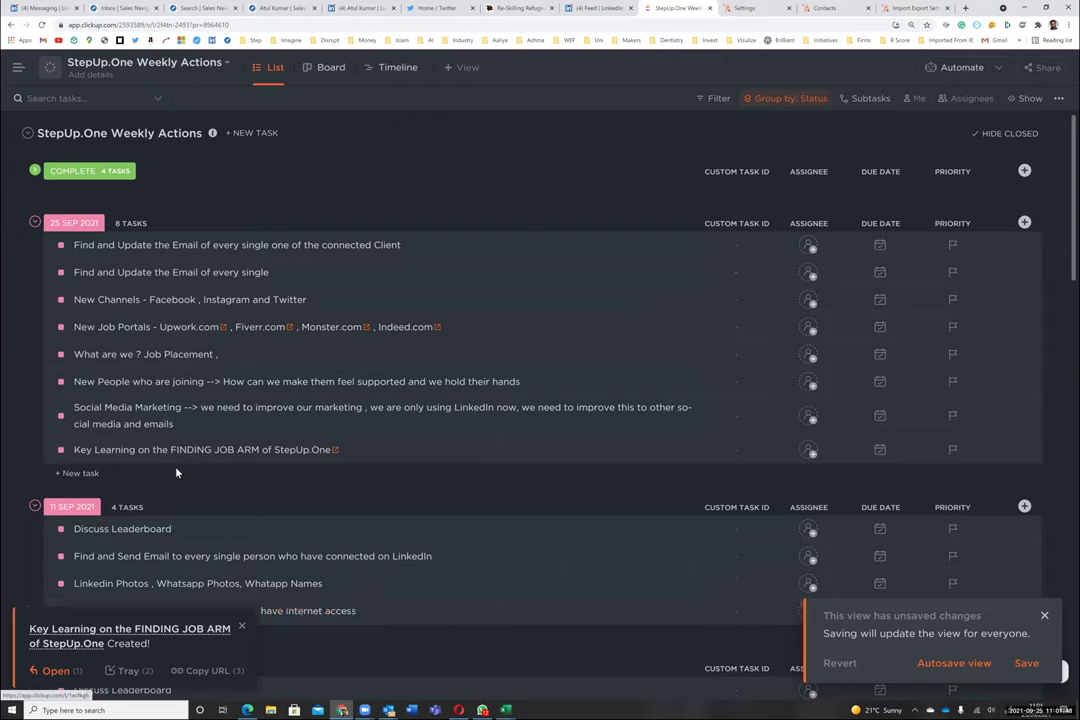
# Add the subtask "1. Linkedin is our only channel , it is giving us 1 job for every 1000 clients we contact" under the Key Learning task
pyautogui.click(351, 451)
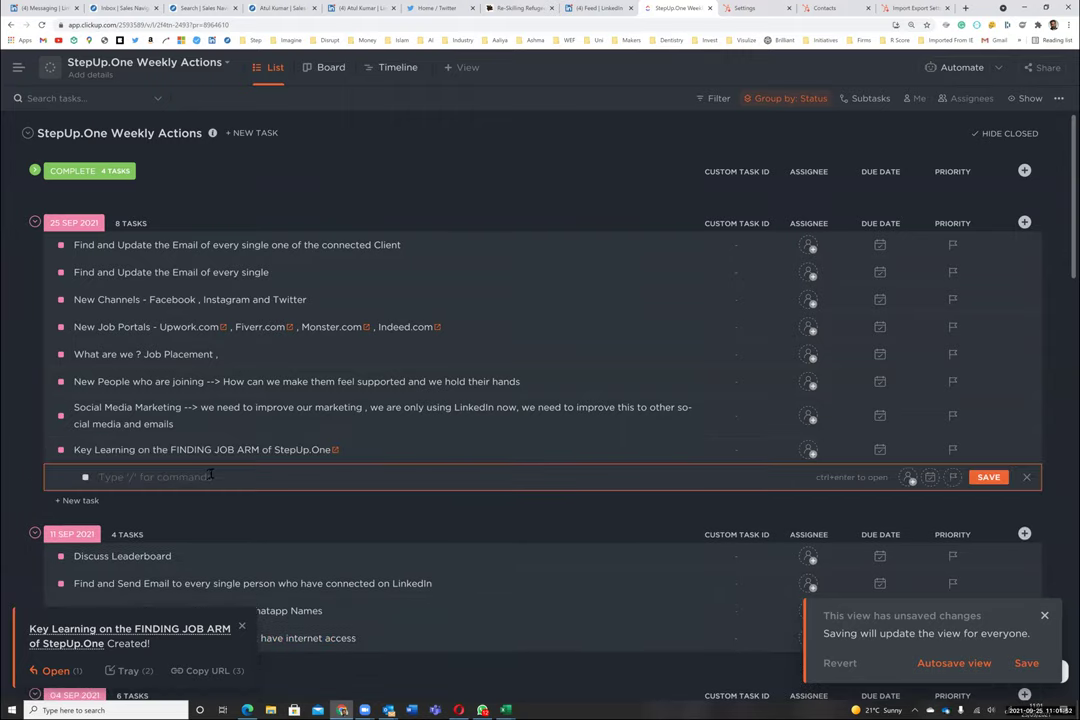
pyautogui.scroll(-1, 213, 473)
pyautogui.write('1. Linkedin is our only channel')
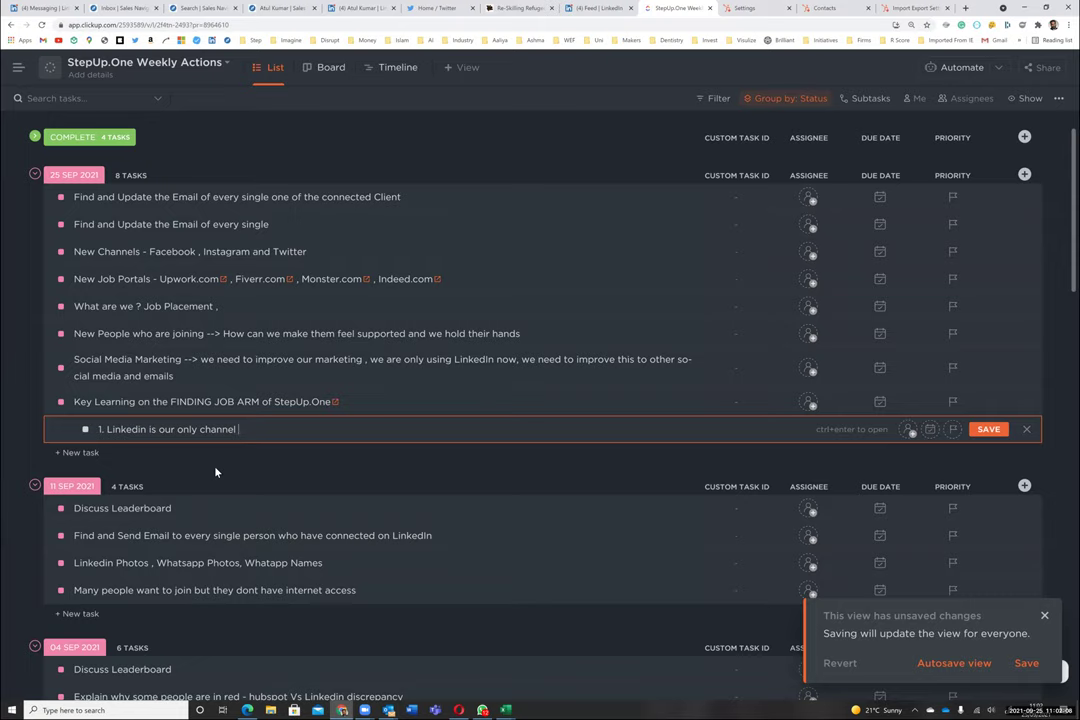
pyautogui.write(', it is giving ')
pyautogui.write('us 1 in ')
pyautogui.write('1000')
pyautogui.press('BackSpace')
pyautogui.press('BackSpace')
pyautogui.press('BackSpace')
pyautogui.press('BackSpace')
pyautogui.press('BackSpace')
pyautogui.press('BackSpace')
pyautogui.press('BackSpace')
pyautogui.write('job for every 100')
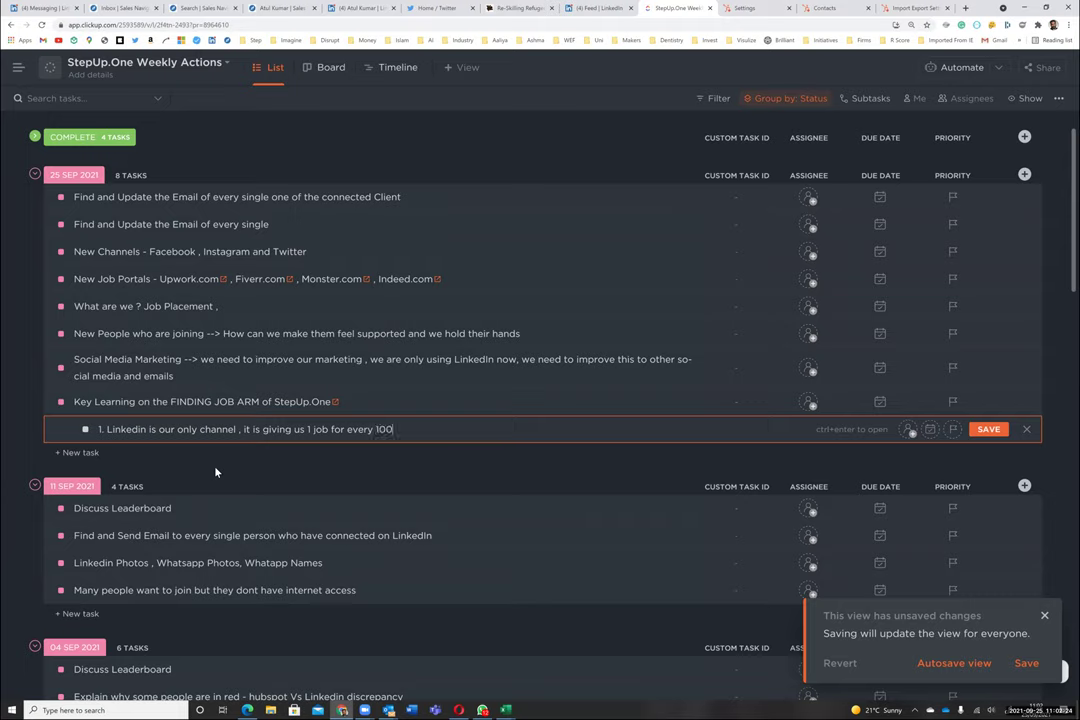
pyautogui.write('0 clin')
pyautogui.write('ets we contact')
pyautogui.press('Return')
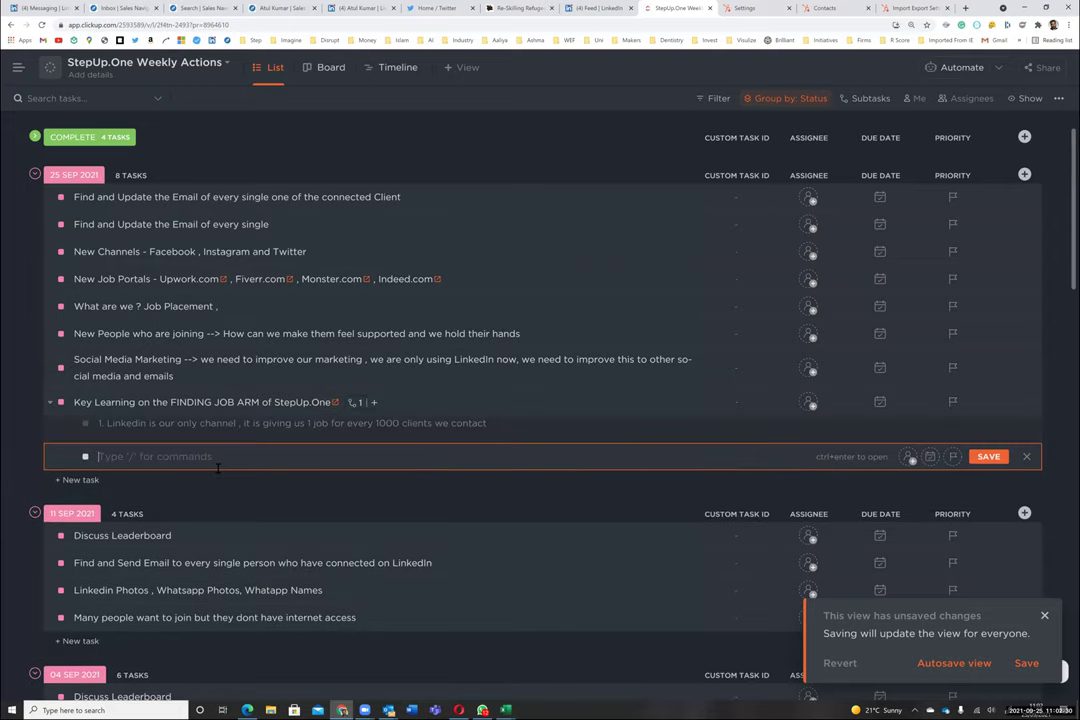
# Begin the second Key Learning subtask with the text "2. Our Target Audience is currently going from city by city"
pyautogui.write('2. ')
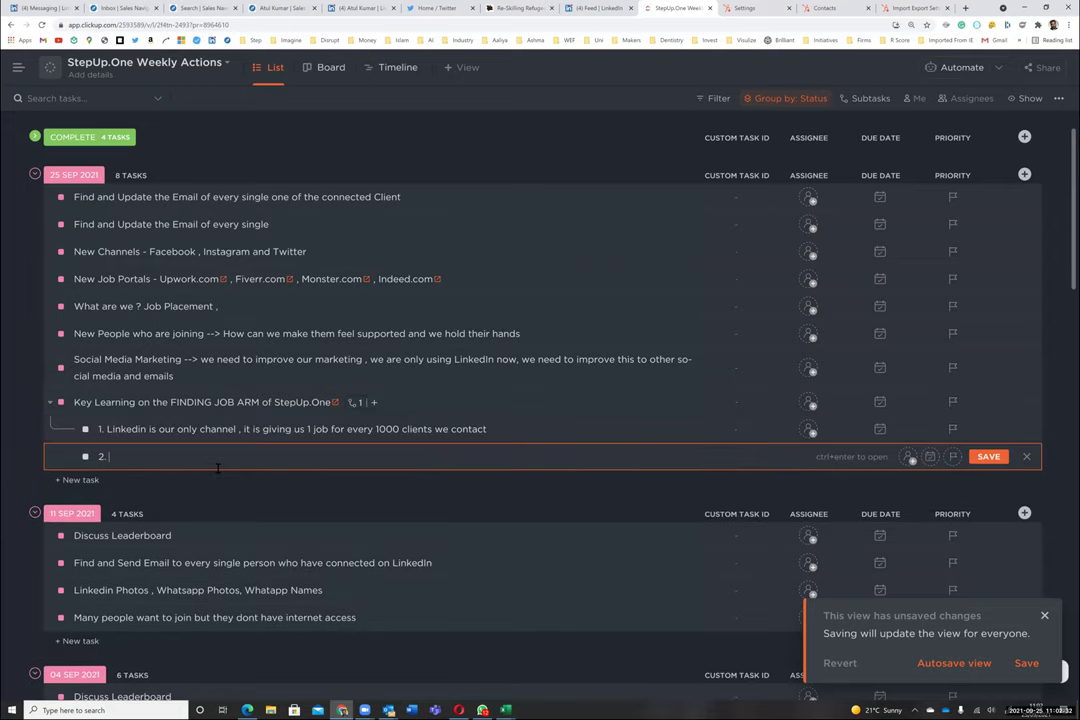
pyautogui.write('Our Target ')
pyautogui.write('Audience ')
pyautogui.write('is')
pyautogui.write('not')
pyautogui.press('BackSpace')
pyautogui.press('BackSpace')
pyautogui.write('based')
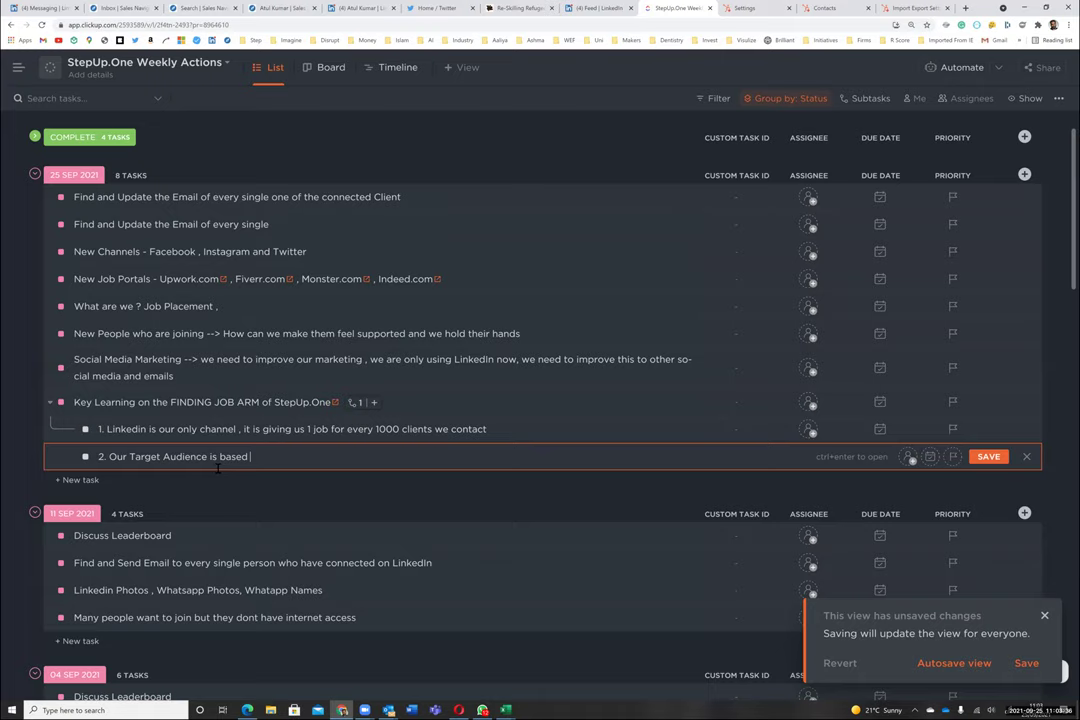
pyautogui.press('BackSpace')
pyautogui.press('BackSpace')
pyautogui.press('BackSpace')
pyautogui.press('BackSpace')
pyautogui.press('BackSpace')
pyautogui.write('currebtly')
pyautogui.press('BackSpace')
pyautogui.press('BackSpace')
pyautogui.press('BackSpace')
pyautogui.press('BackSpace')
pyautogui.press('BackSpace')
pyautogui.write('ntly fo')
pyautogui.press('BackSpace')
pyautogui.press('BackSpace')
pyautogui.write('going from city by city')
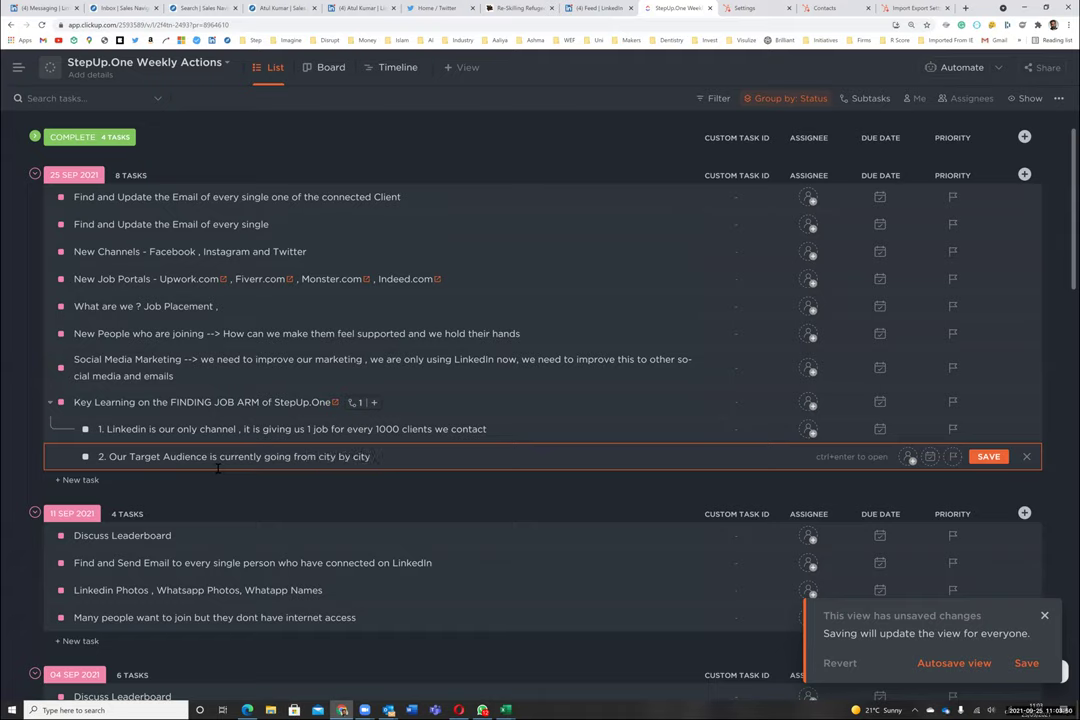
# Complete the second subtask with ".. This was good as a starting point but now we need to focus on our real client" and save it
pyautogui.write('.. This was good as a starting po')
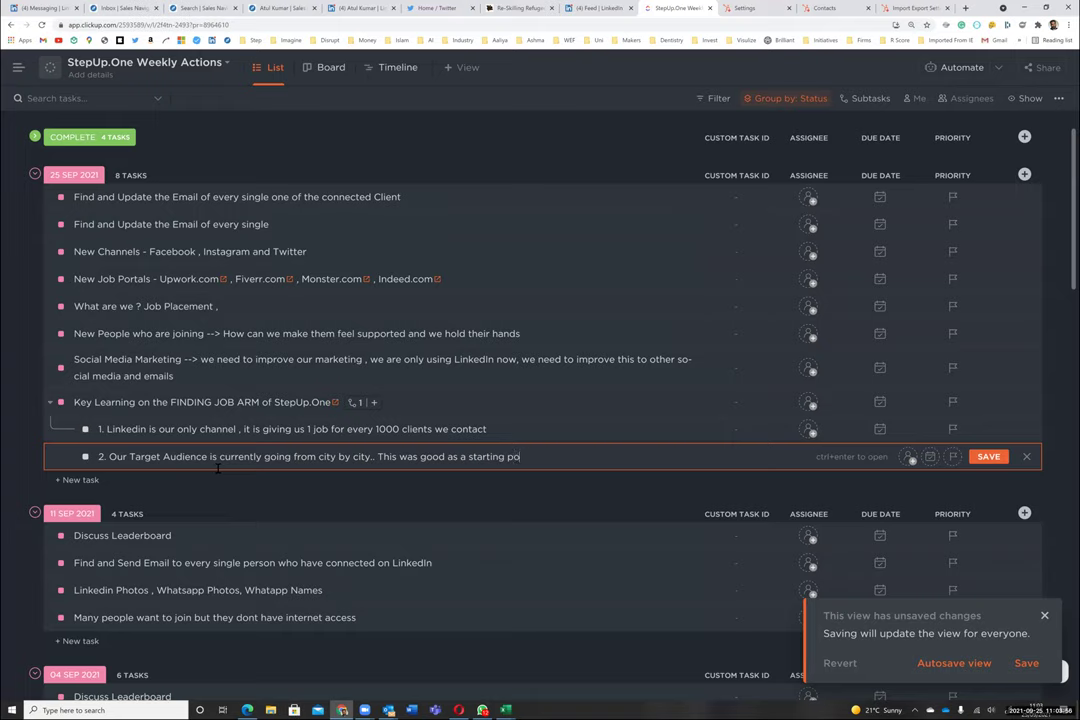
pyautogui.write('int but now we need to focus o')
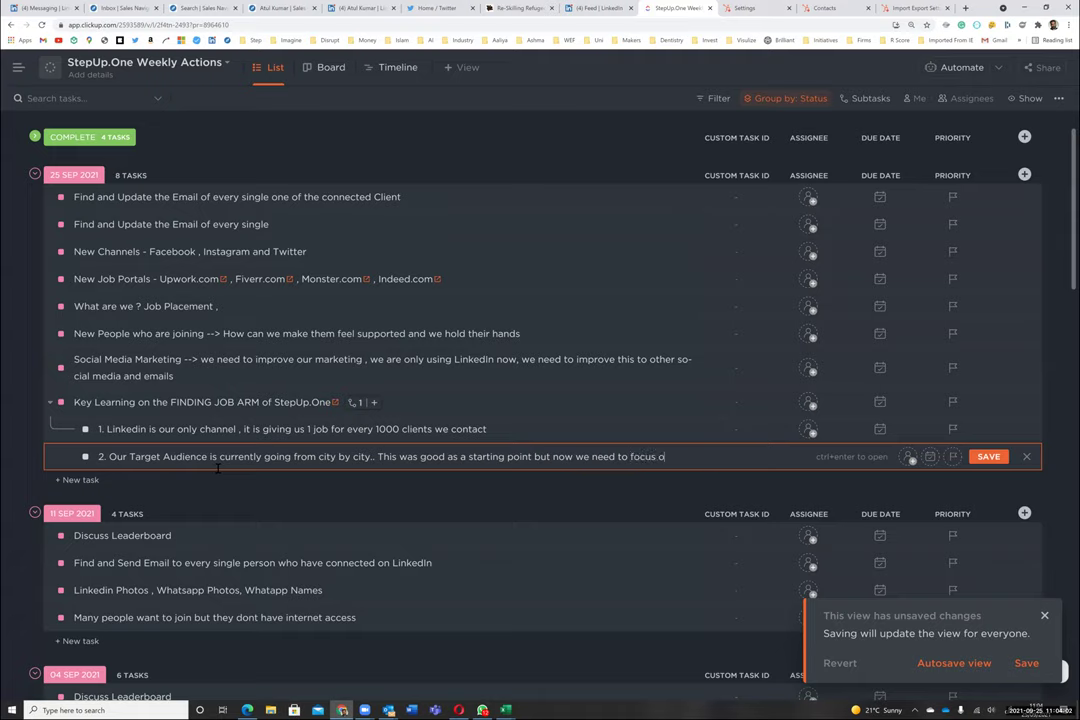
pyautogui.write('n our real')
pyautogui.press('BackSpace')
pyautogui.press('BackSpace')
pyautogui.press('BackSpace')
pyautogui.write('real client')
pyautogui.press('Return')
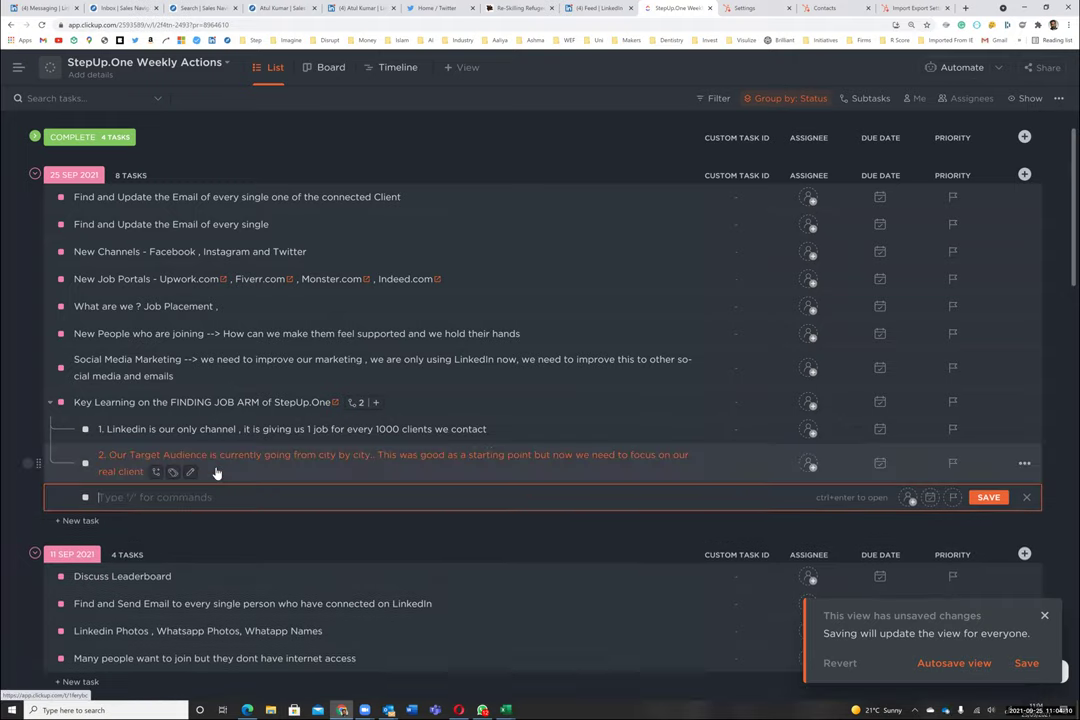
# Add the third Key Learning subtask "3. Marketing has been nearly non-existent , we need to improve our marketing efforts"
pyautogui.write('3.')
pyautogui.write('Marketing has been nearly non')
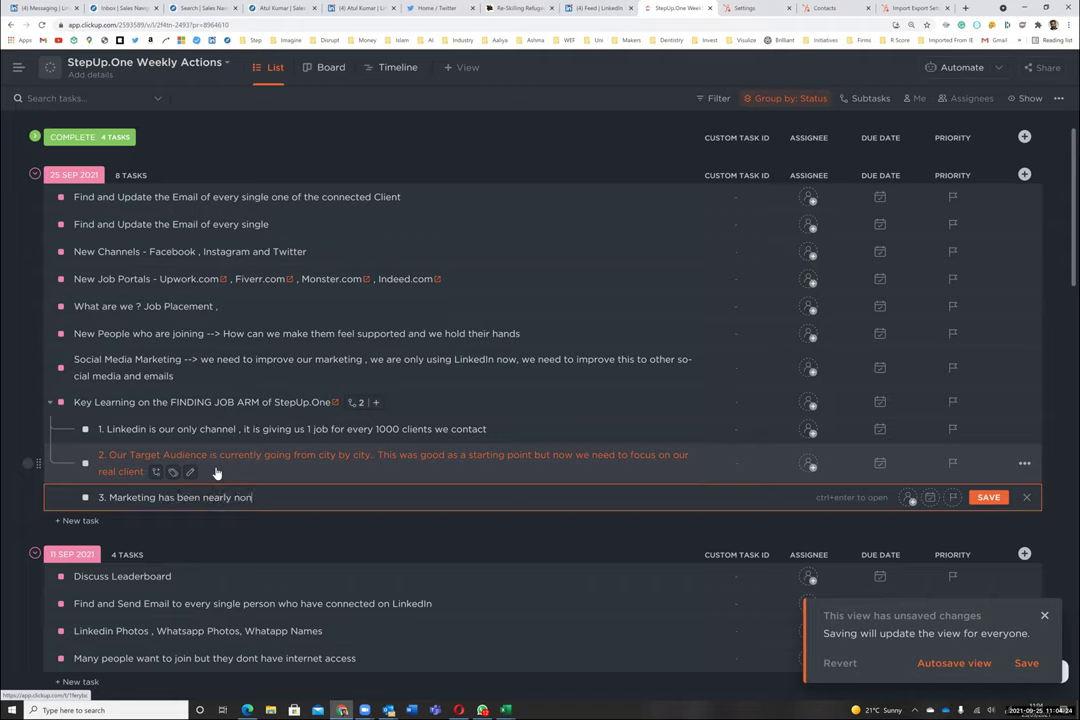
pyautogui.write('-existent , we need to improve our marke')
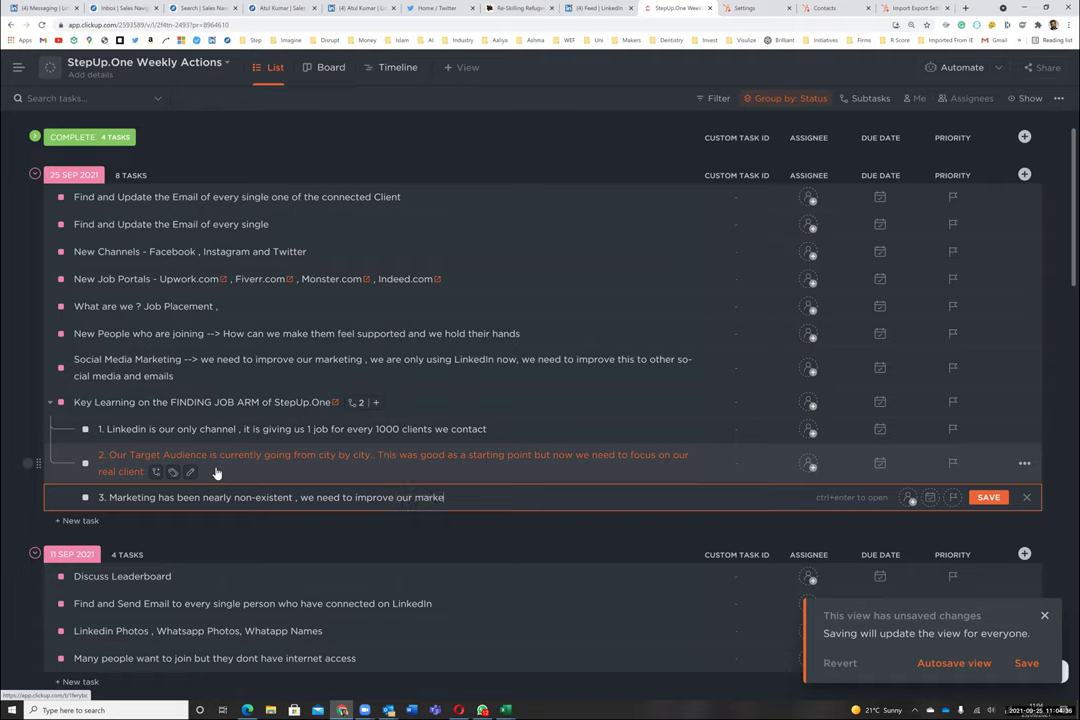
pyautogui.write('ting efforts th')
pyautogui.press('BackSpace')
pyautogui.press('BackSpace')
pyautogui.press('BackSpace')
pyautogui.press('Return')
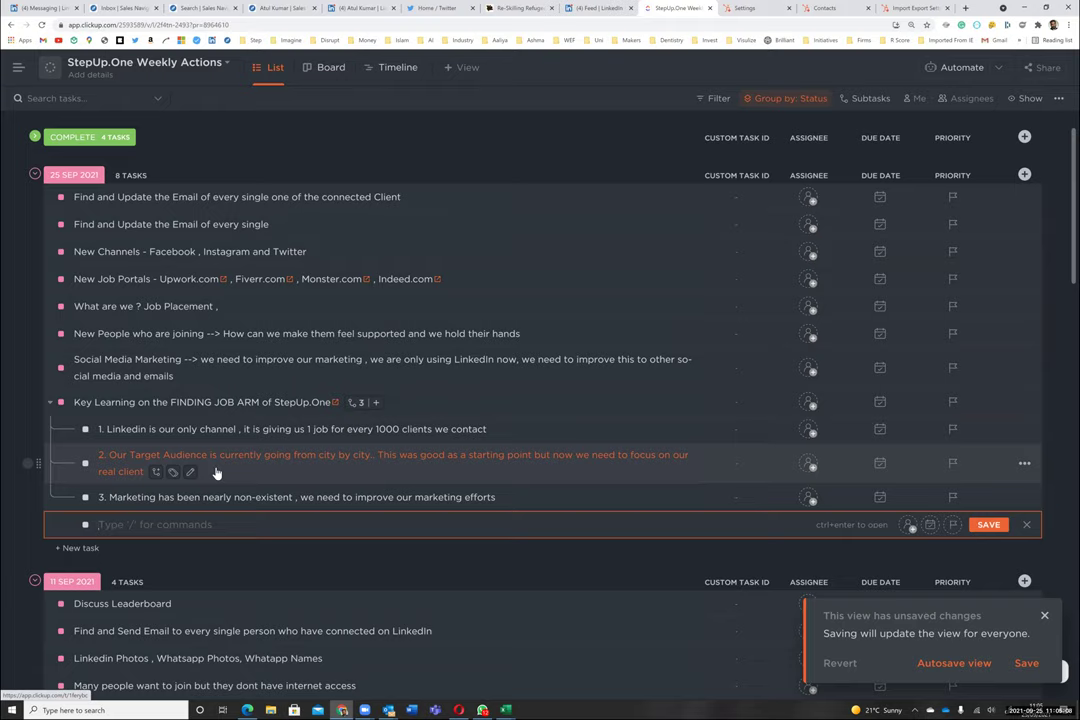
# Add the fourth Key Learning subtask "4. We are not using any of the job portals or Job boards"
pyautogui.write('4. We are not using any of the ')
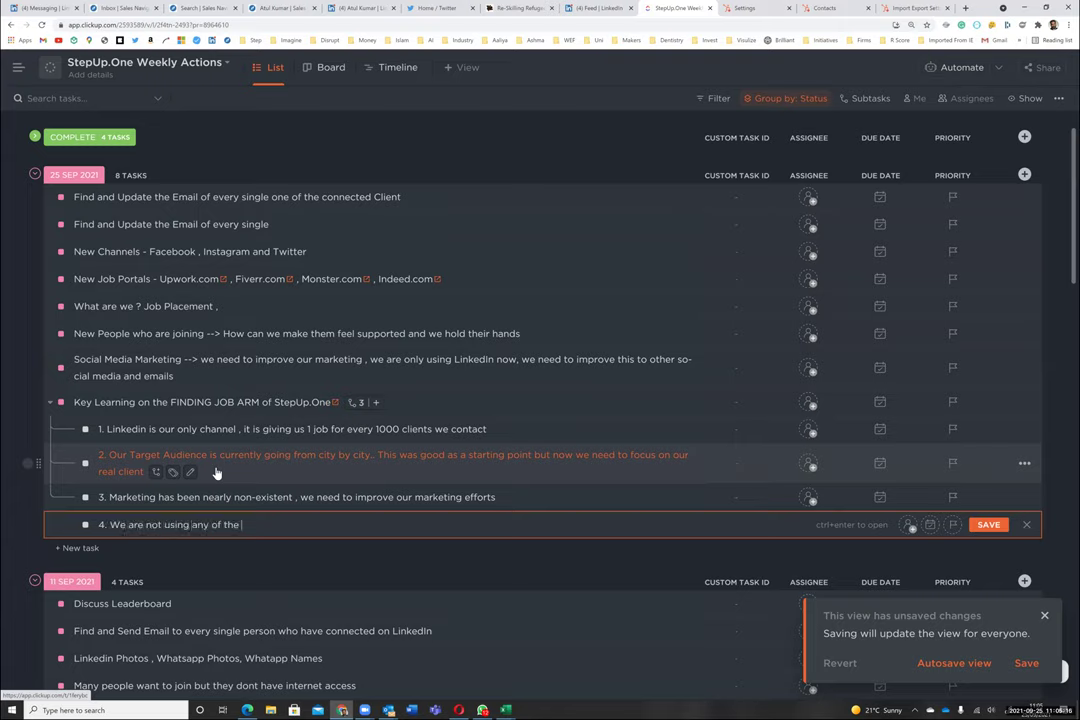
pyautogui.write('job portals or Job boards')
pyautogui.press('Return')
# Add the fifth Key Learning subtask "5. We are still being considered as refugees, Can we change that narrative ..."
pyautogui.write('5.')
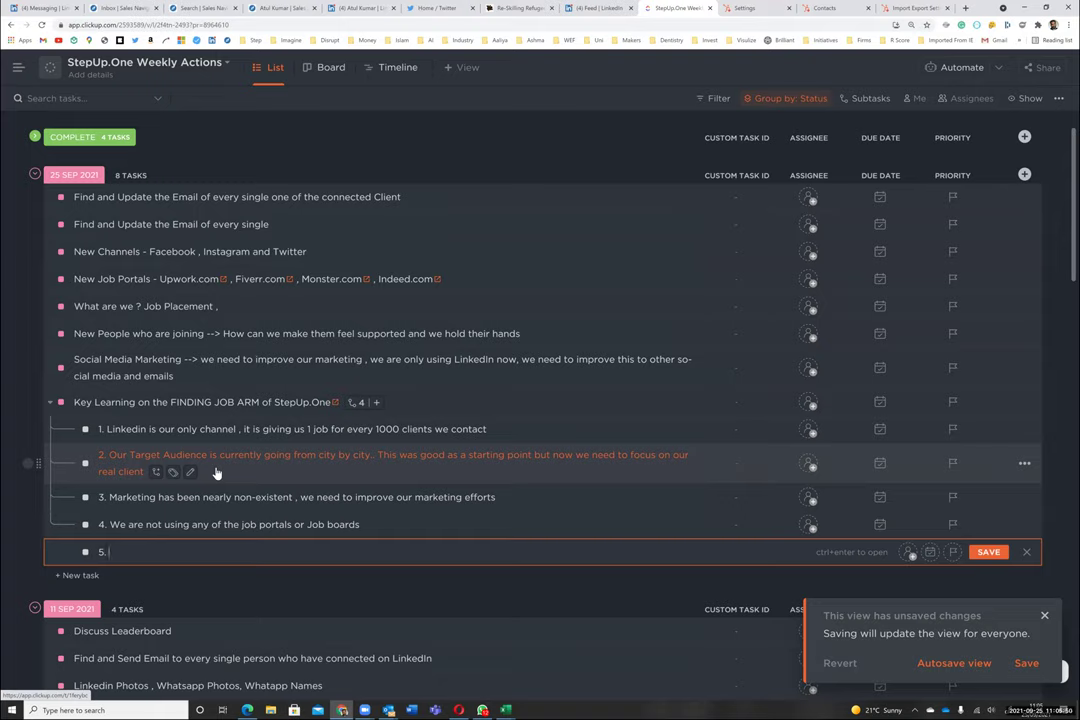
pyautogui.write('We are still being')
pyautogui.write('conside')
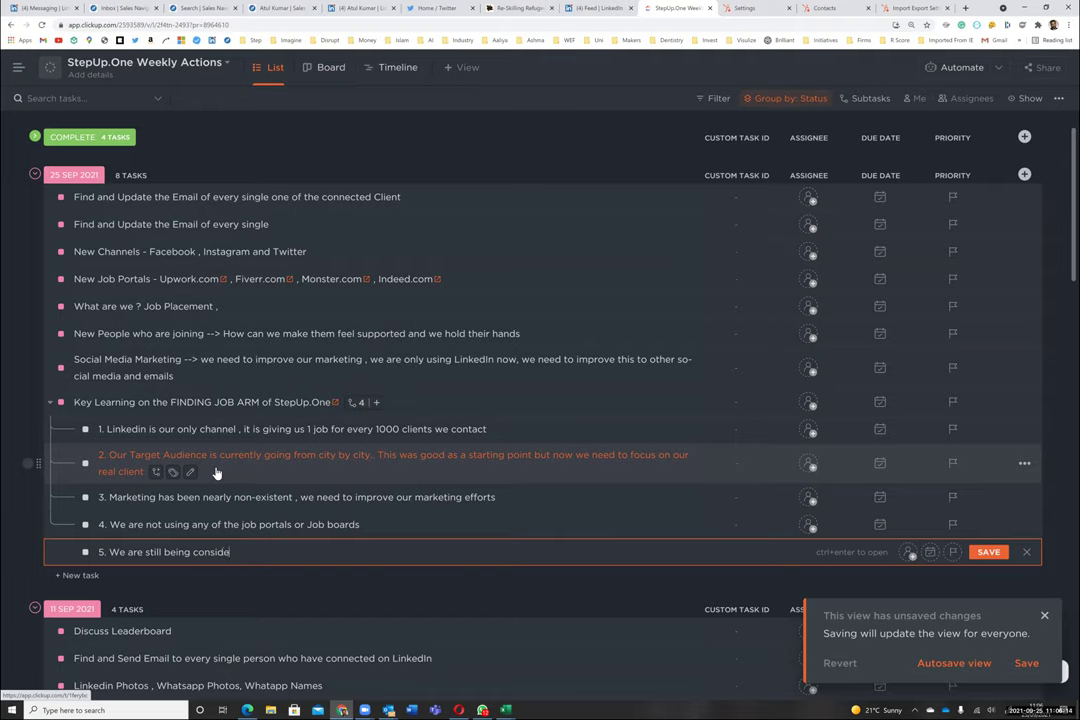
pyautogui.write('red as')
pyautogui.scroll(-1, 236, 545)
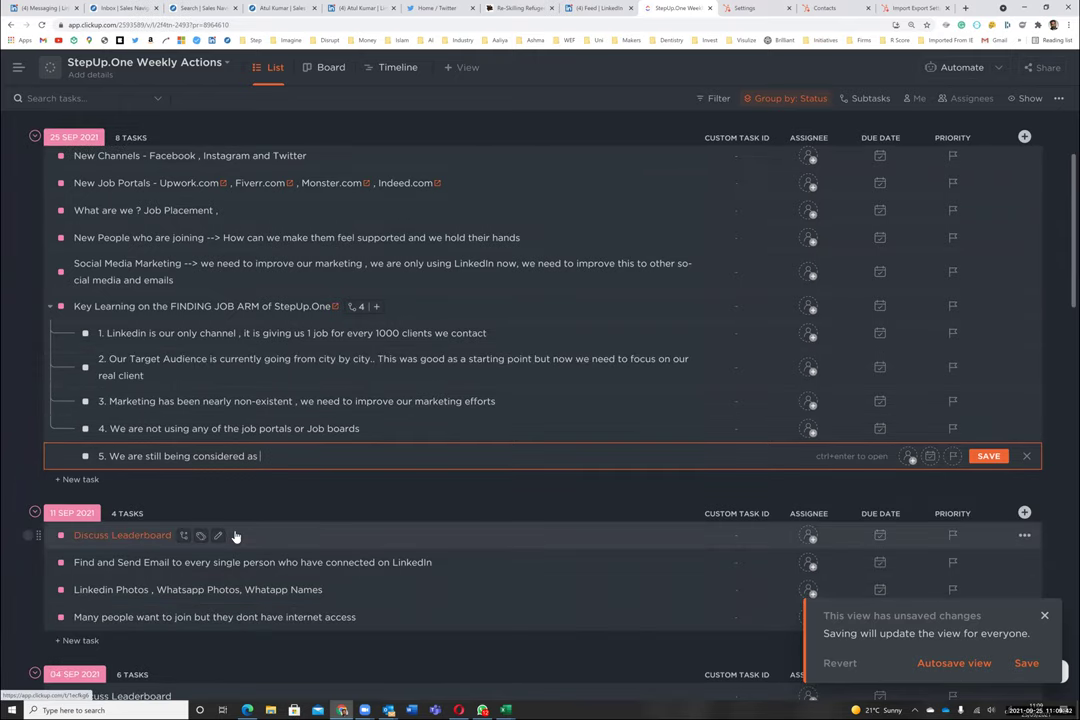
pyautogui.write('refugees,')
pyautogui.press('BackSpace')
pyautogui.press('BackSpace')
pyautogui.write(', Can we')
pyautogui.write('change that ')
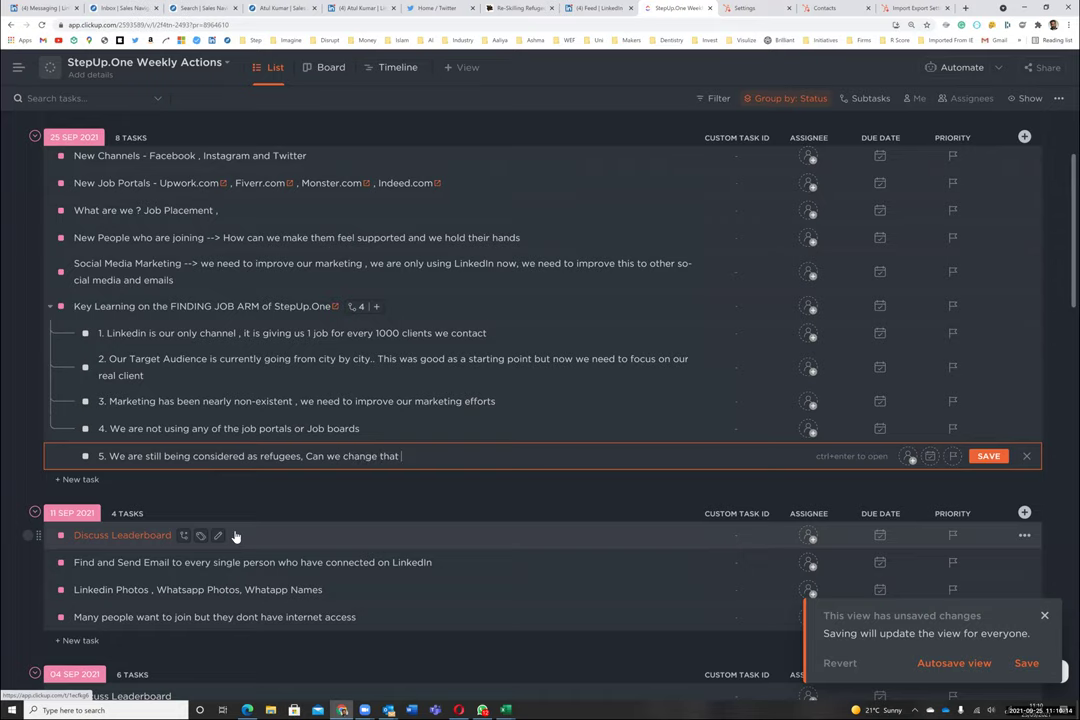
pyautogui.write('narrative')
pyautogui.write('...')
pyautogui.press('Return')
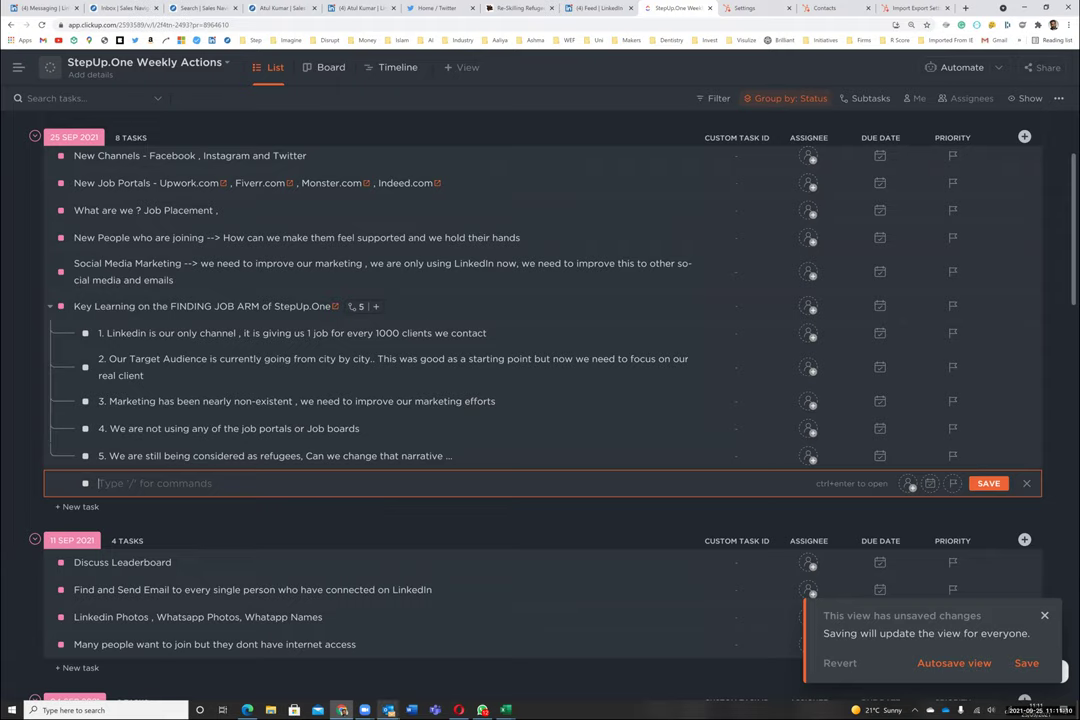
pyautogui.moveTo(364, 710)
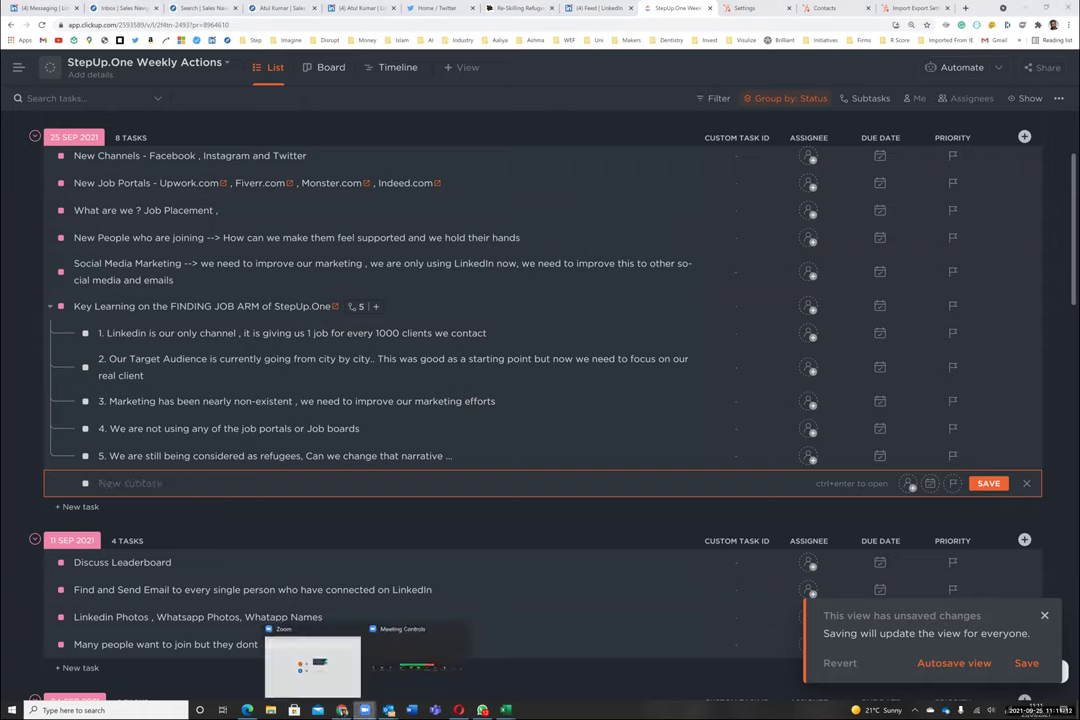
pyautogui.moveTo(482, 710)
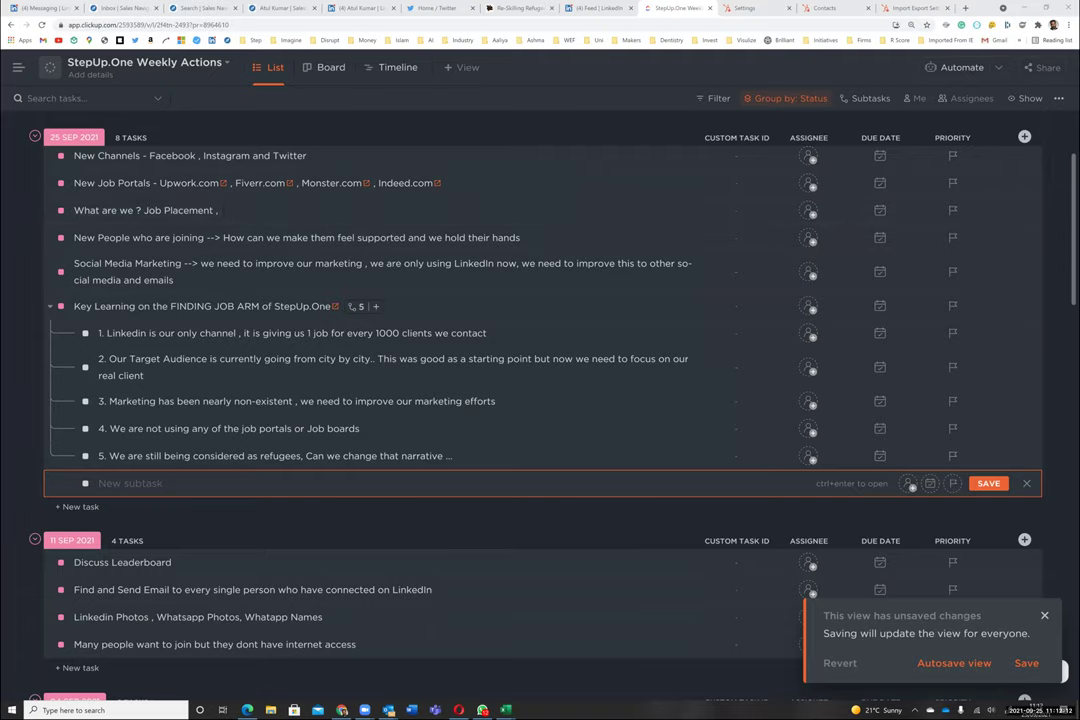
pyautogui.scroll(-1, 45, 410)
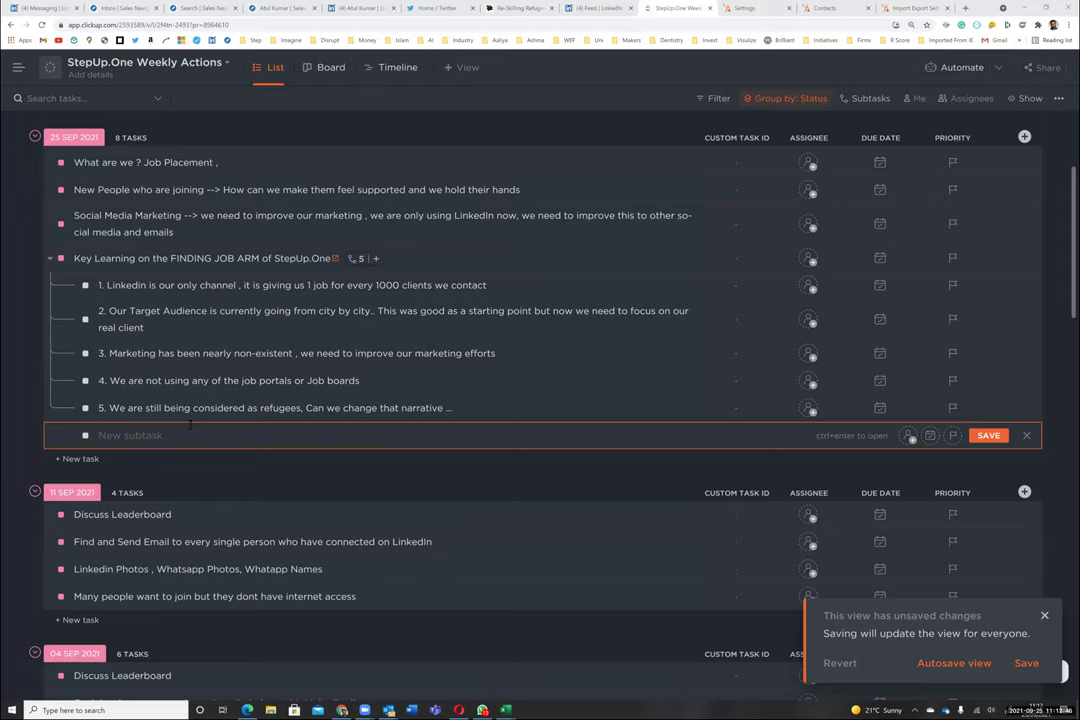
pyautogui.click(174, 438)
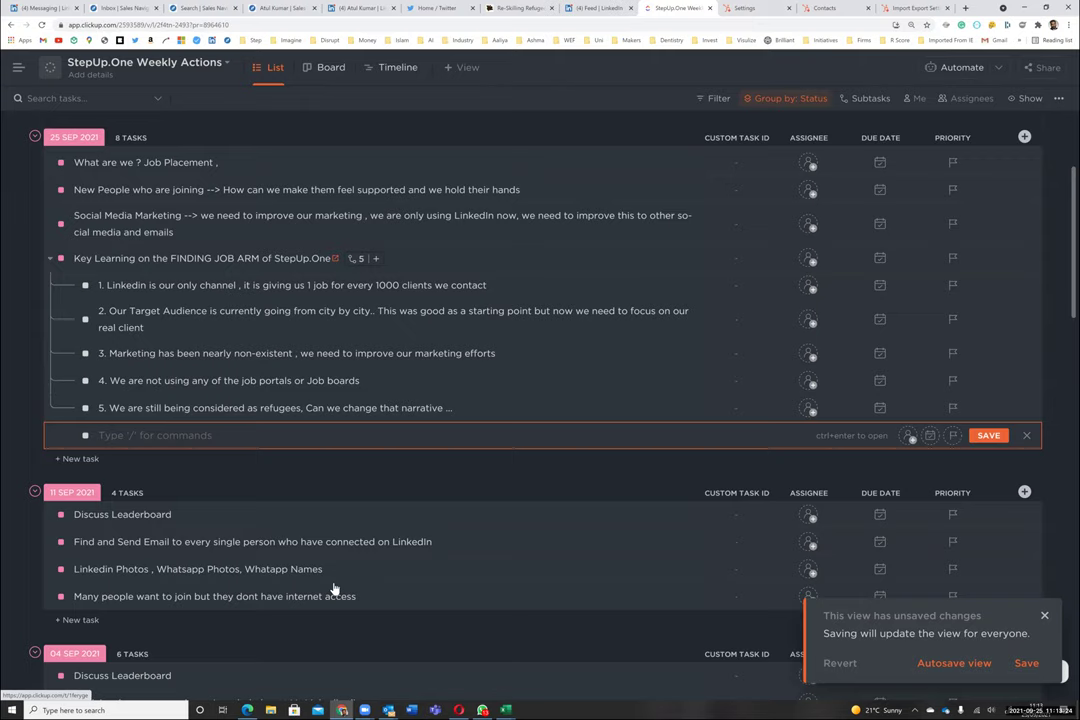
# Start the sixth Key Learning subtask with "6. We need to make sure our clients clearly know that they are giving"
pyautogui.write('6. We ne')
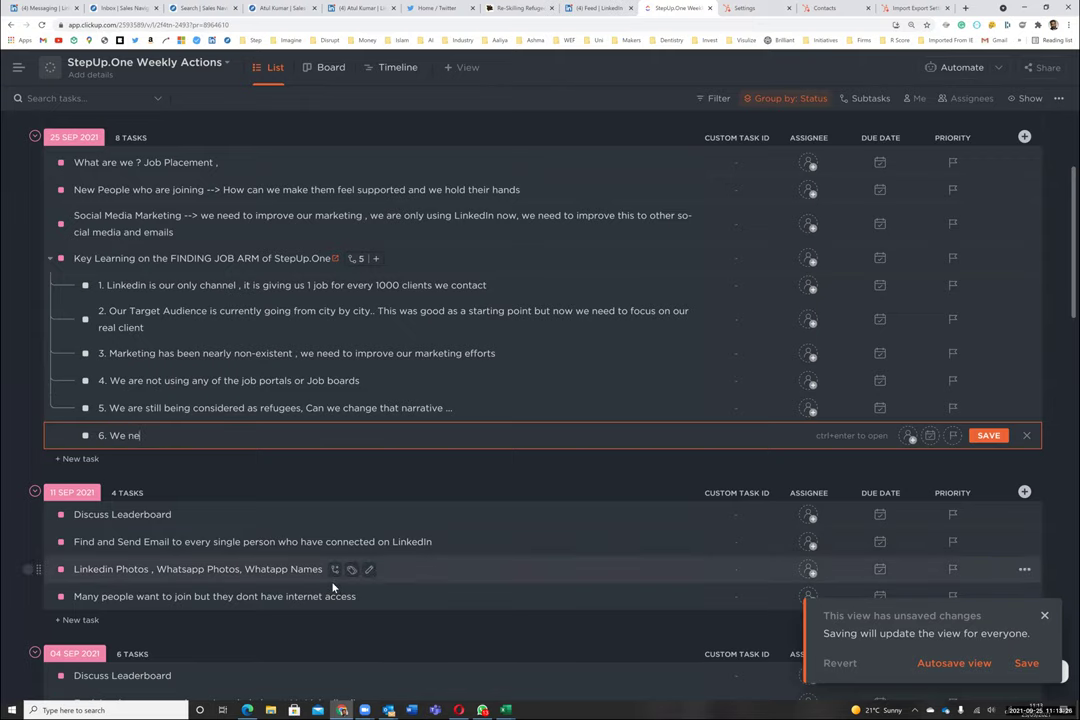
pyautogui.write('ed toame')
pyautogui.press('BackSpace')
pyautogui.press('BackSpace')
pyautogui.press('BackSpace')
pyautogui.write('make sure our clients ')
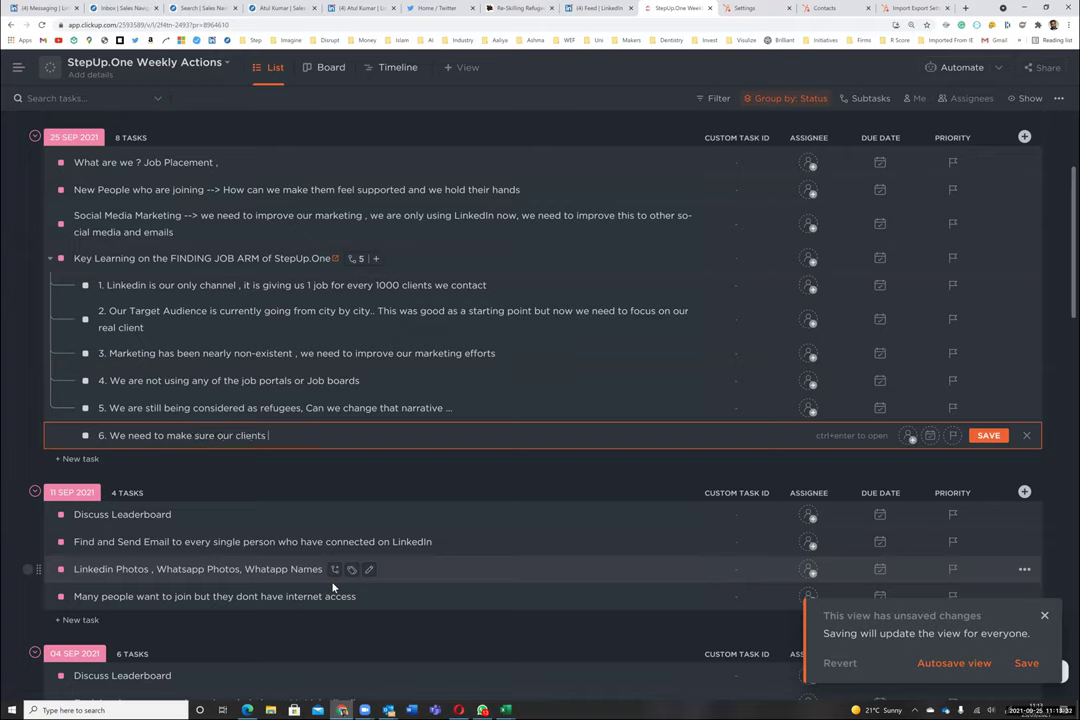
pyautogui.write('clearly ')
pyautogui.write('know that we are')
pyautogui.press('BackSpace')
pyautogui.press('BackSpace')
pyautogui.press('BackSpace')
pyautogui.press('BackSpace')
pyautogui.press('BackSpace')
pyautogui.press('BackSpace')
pyautogui.press('BackSpace')
pyautogui.write('they are giving ')
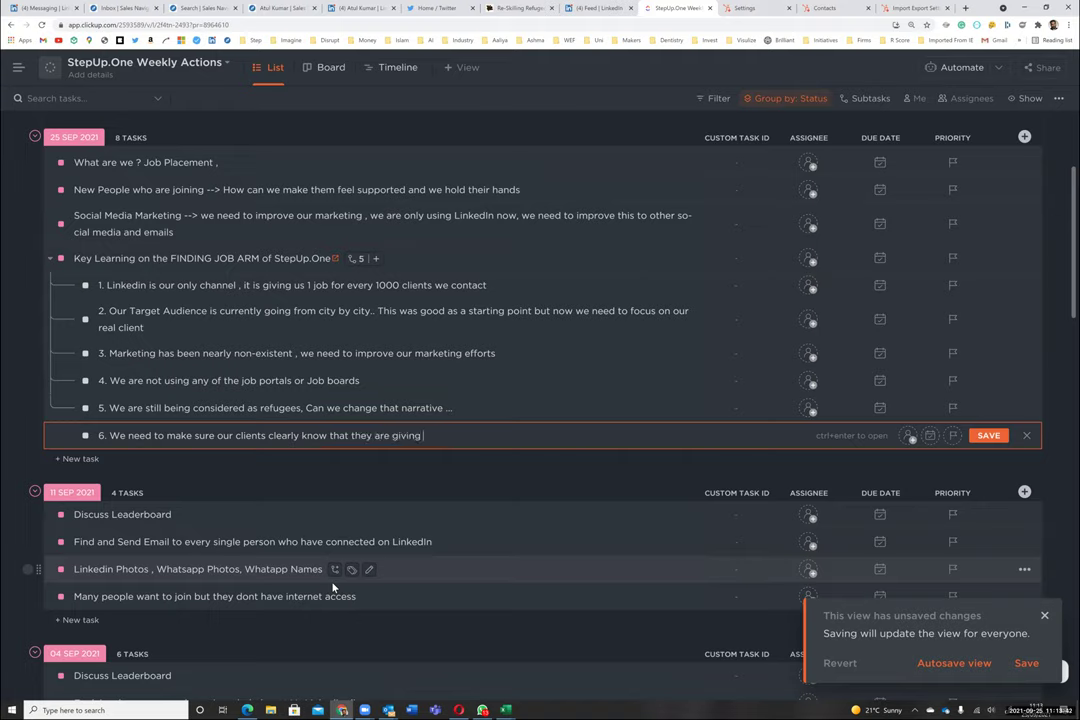
# Complete the sixth subtask with "us JOBS because we deliver results, NOT because we are refugees" and save it
pyautogui.write('us JOBS because we deliver res')
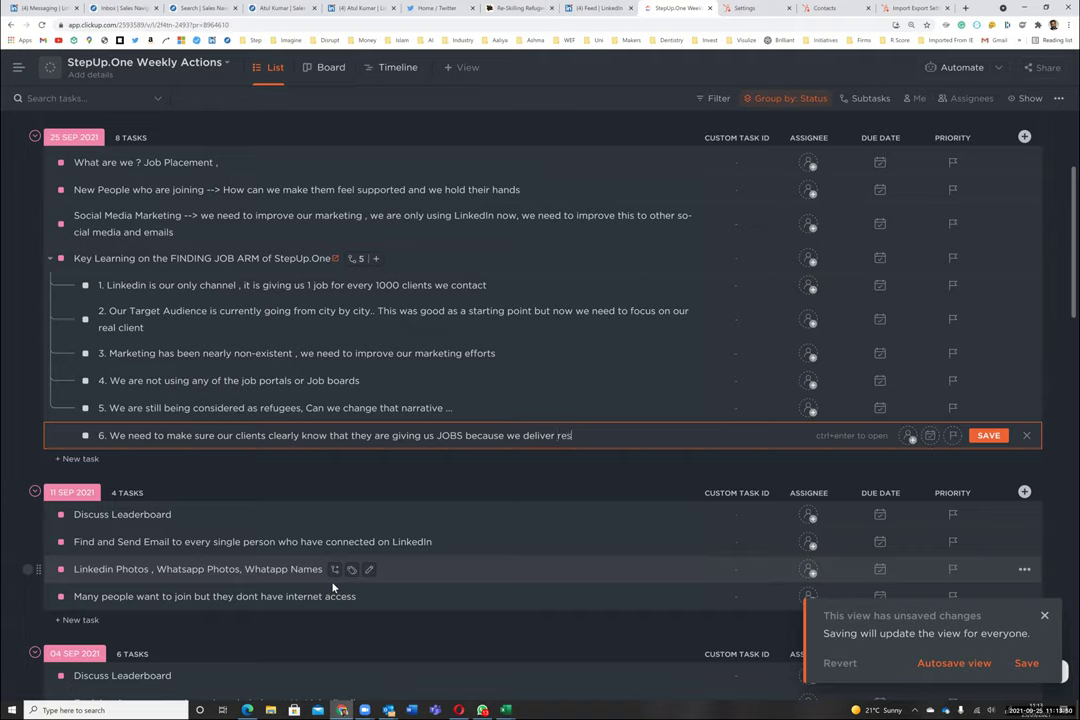
pyautogui.write('ults  NOT because we are refu')
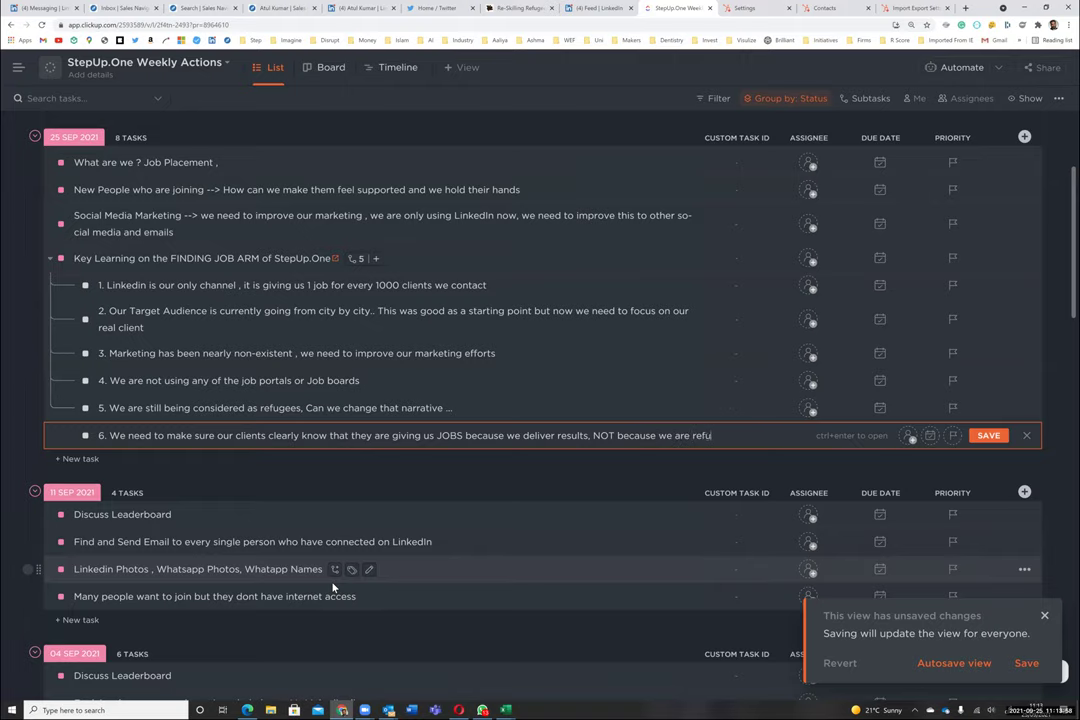
pyautogui.write('gees')
pyautogui.press('Return')
# Add the subtask "7. We need to ask every single client who has been working to refer us to all of their colleagues or their companies"
pyautogui.write('7. We')
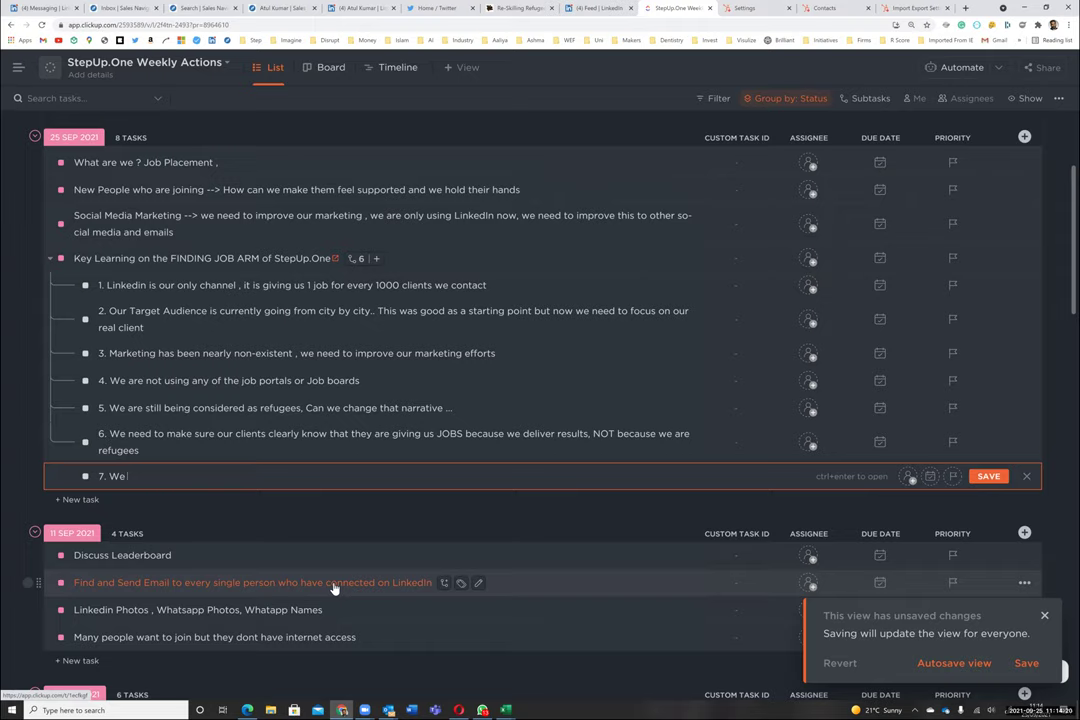
pyautogui.write('need to ask every single client')
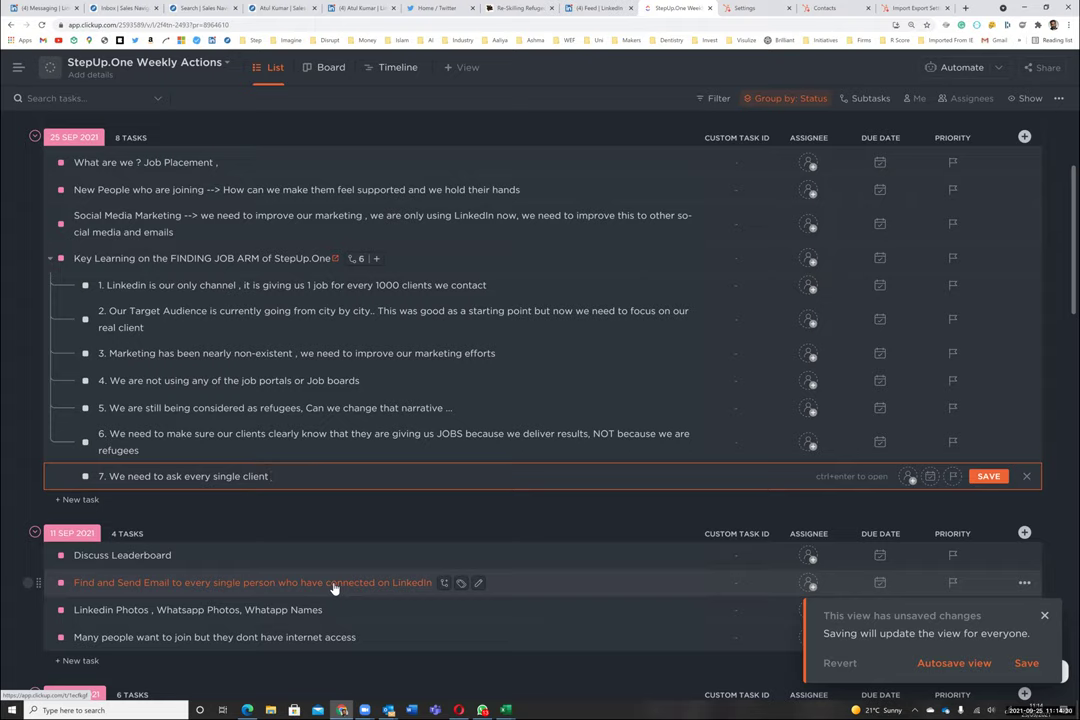
pyautogui.write('who has been wor')
pyautogui.write('kign')
pyautogui.press('BackSpace')
pyautogui.press('BackSpace')
pyautogui.press('BackSpace')
pyautogui.press('BackSpace')
pyautogui.write('ing to refer us to')
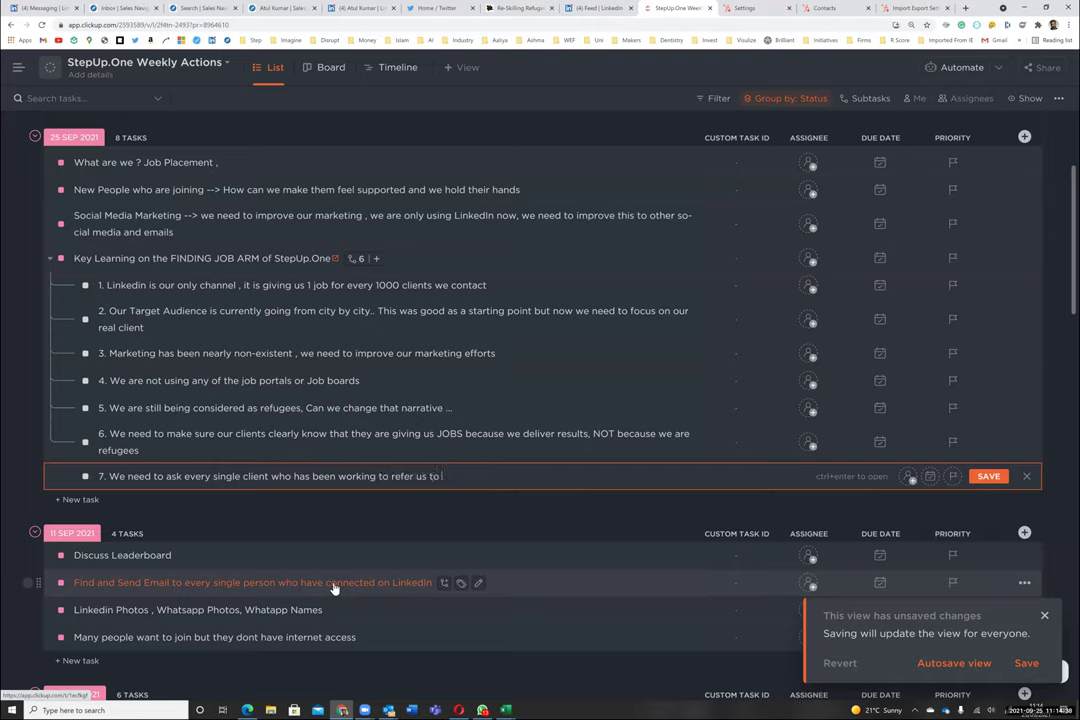
pyautogui.write(' all of their colleagues or their')
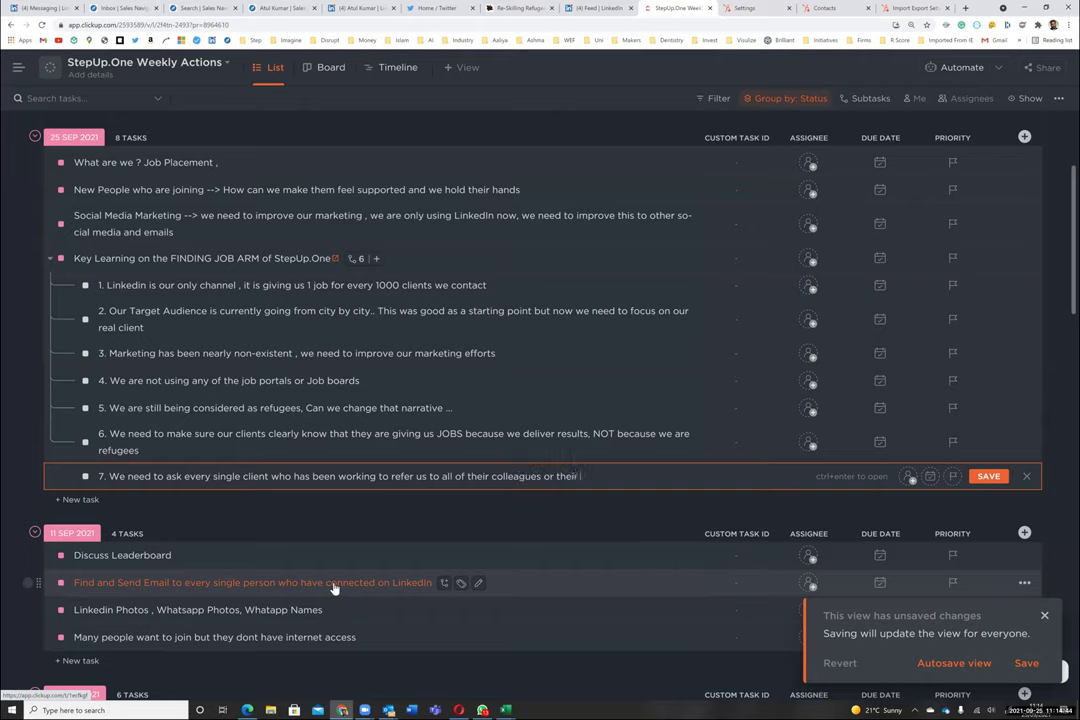
pyautogui.write(' companies')
pyautogui.press('Return')
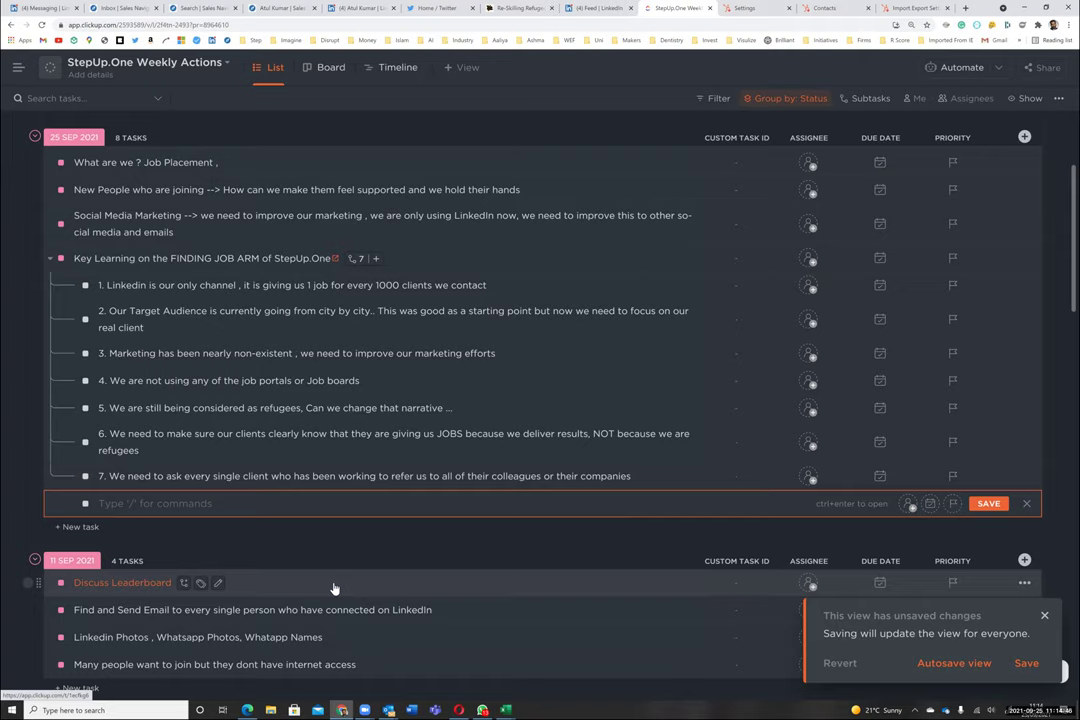
# Add a placeholder subtask "8." and another subtask "Key Learning on the RESKILLING ARM of StepUp.One", ending subtask entry
pyautogui.write('.')
pyautogui.press('Return')
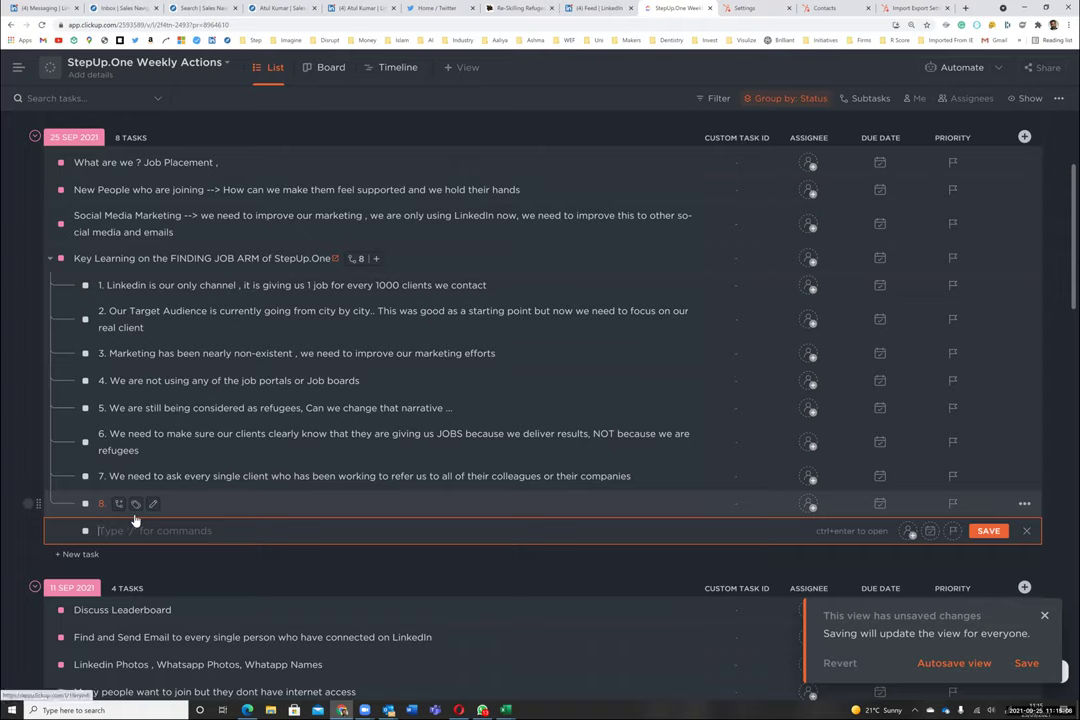
pyautogui.write('Key Learning on the RESKILLING ')
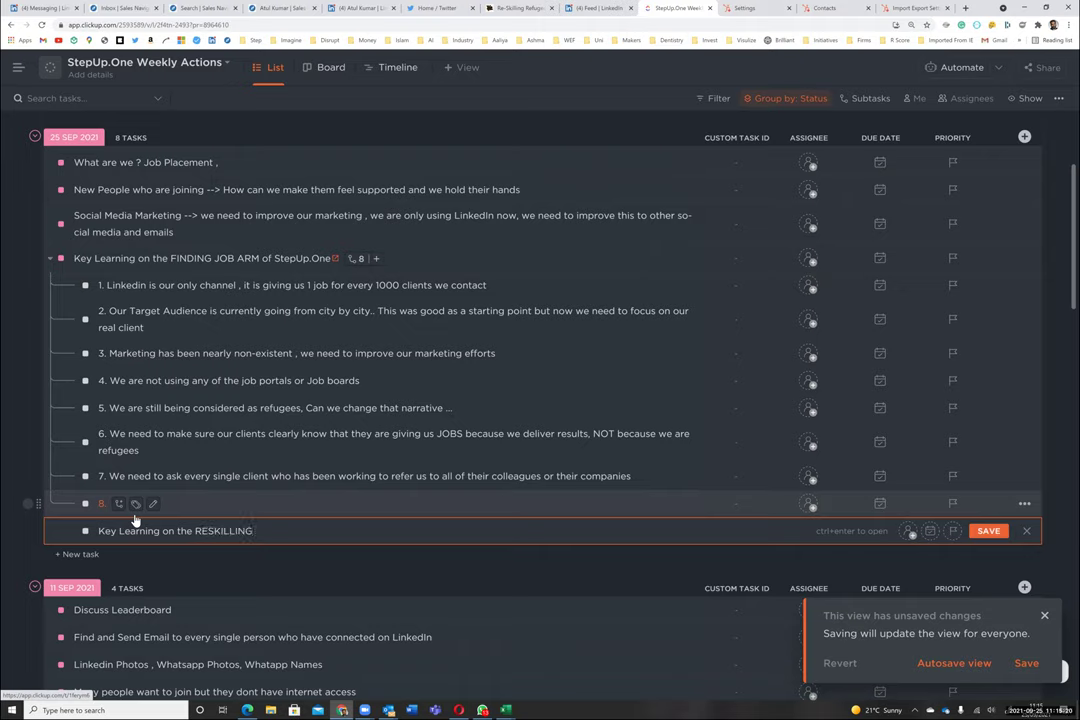
pyautogui.write('ARM of StepUp.One')
pyautogui.press('Return')
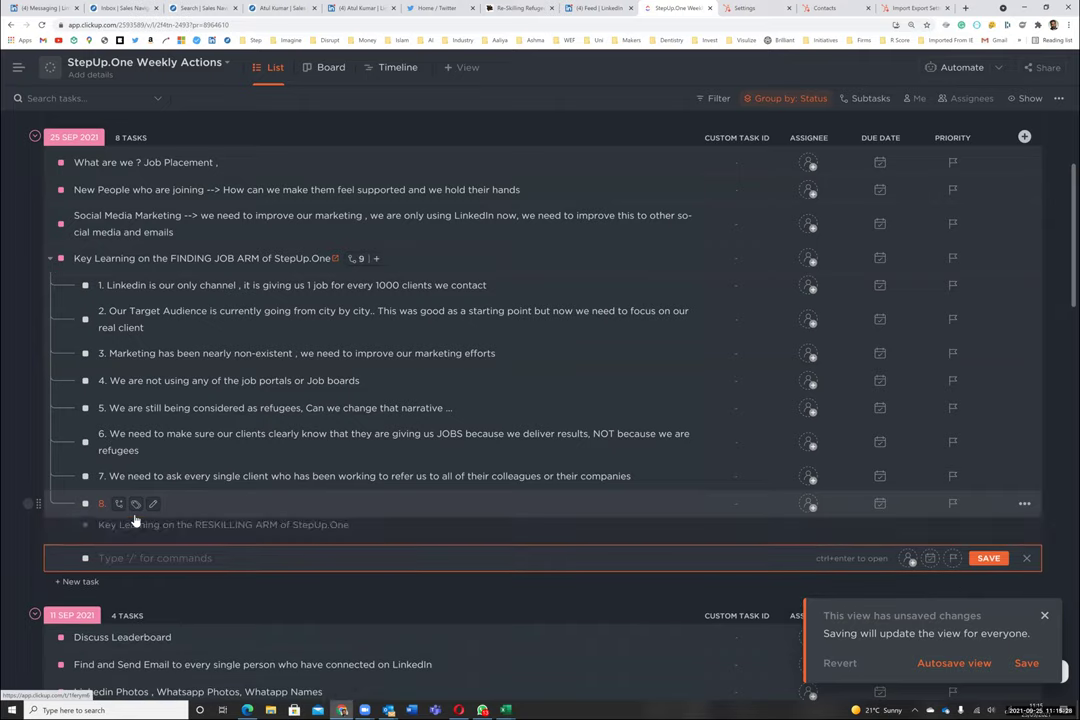
pyautogui.press('Escape')
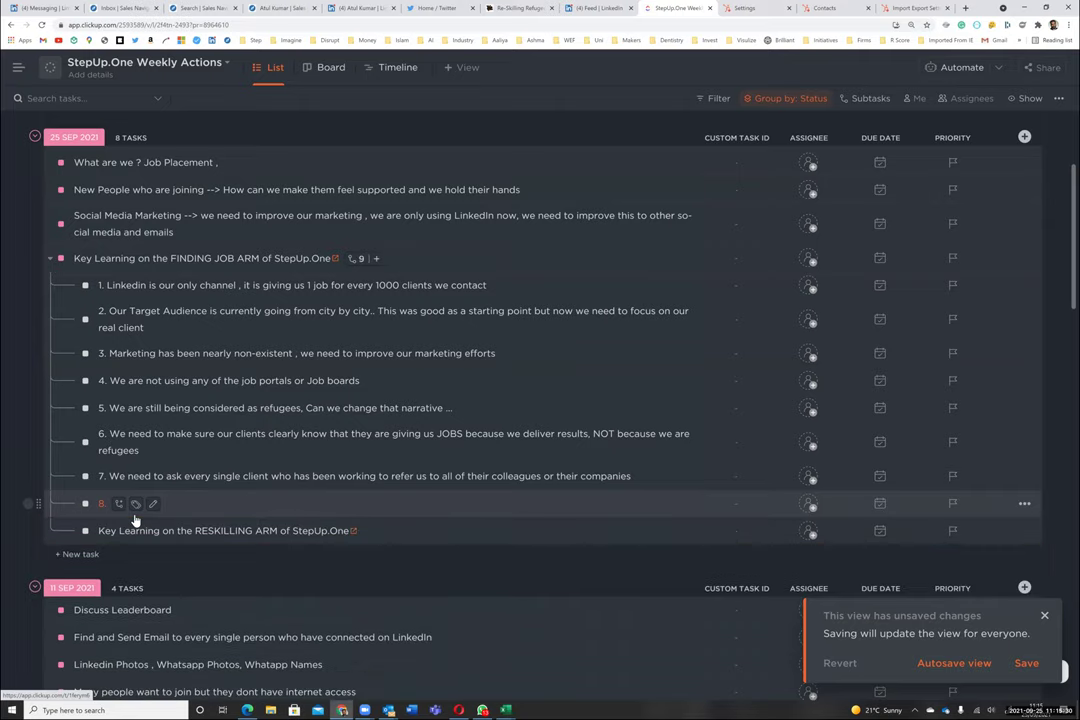
pyautogui.press('Return')
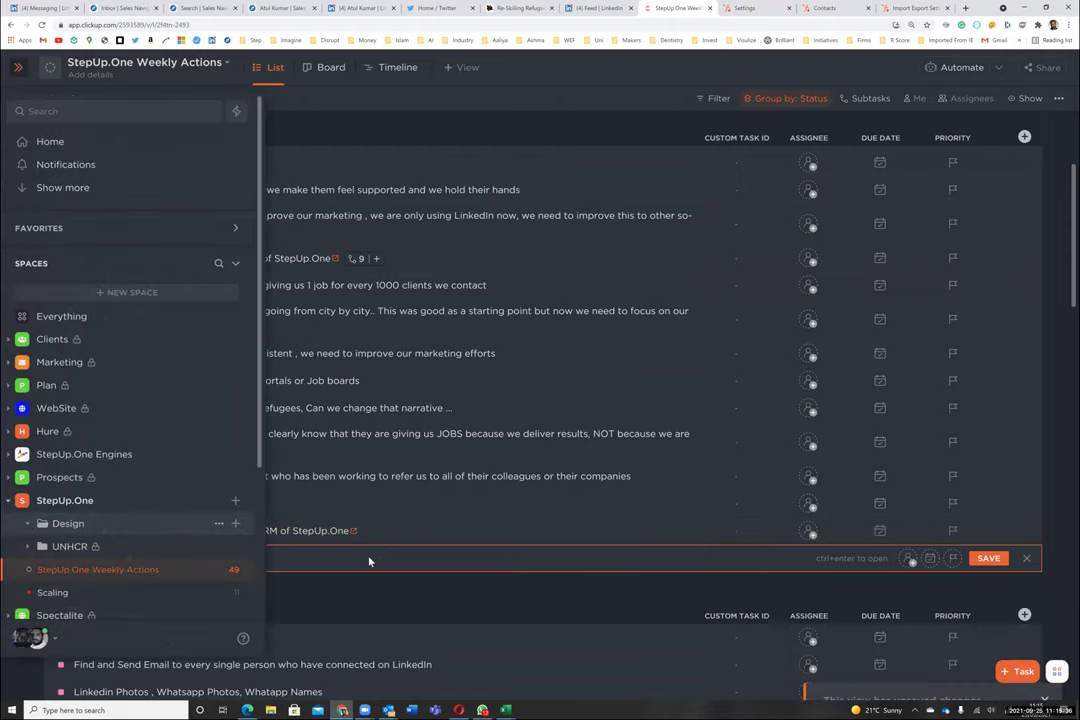
pyautogui.press('Escape')
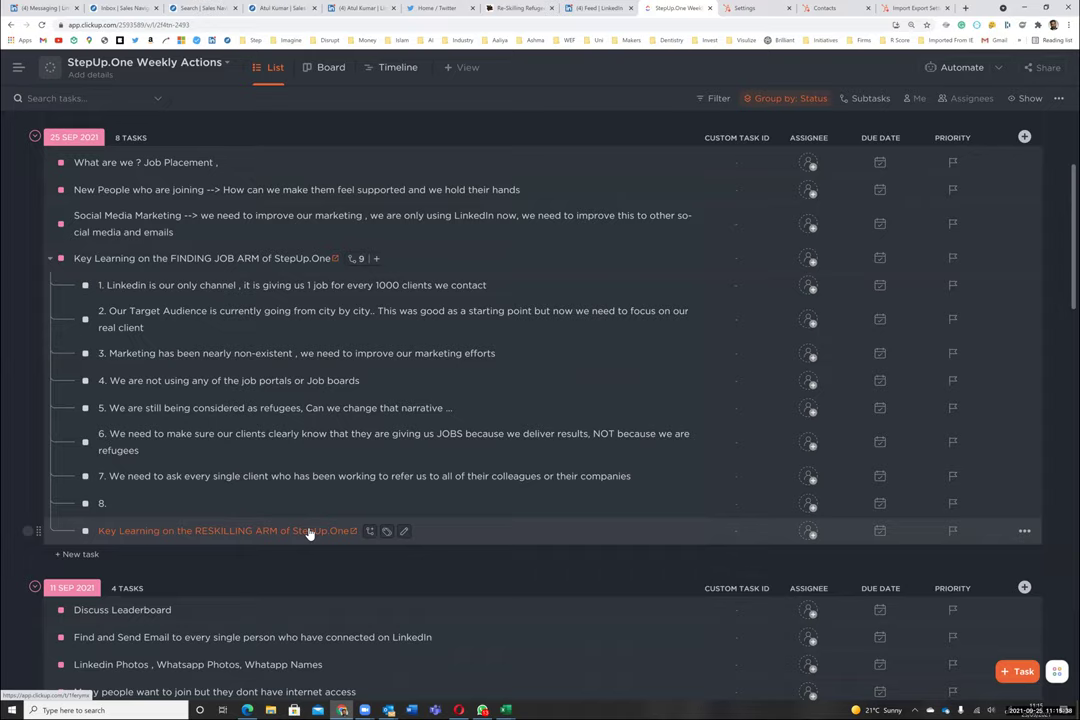
pyautogui.click(310, 532)
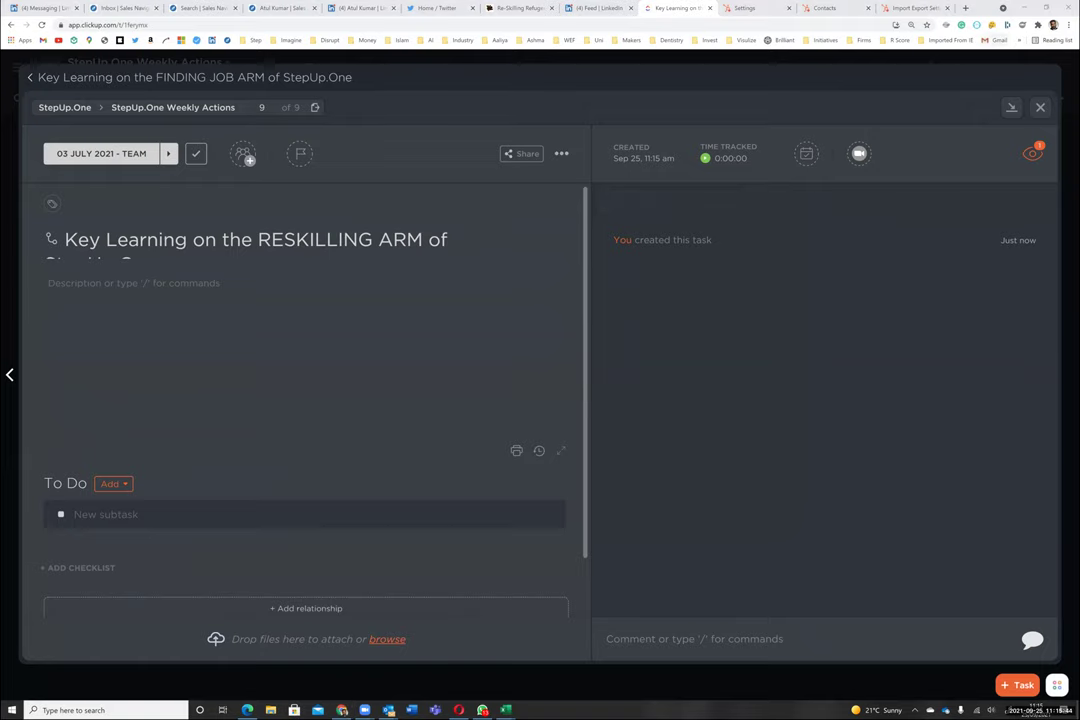
pyautogui.click(1040, 107)
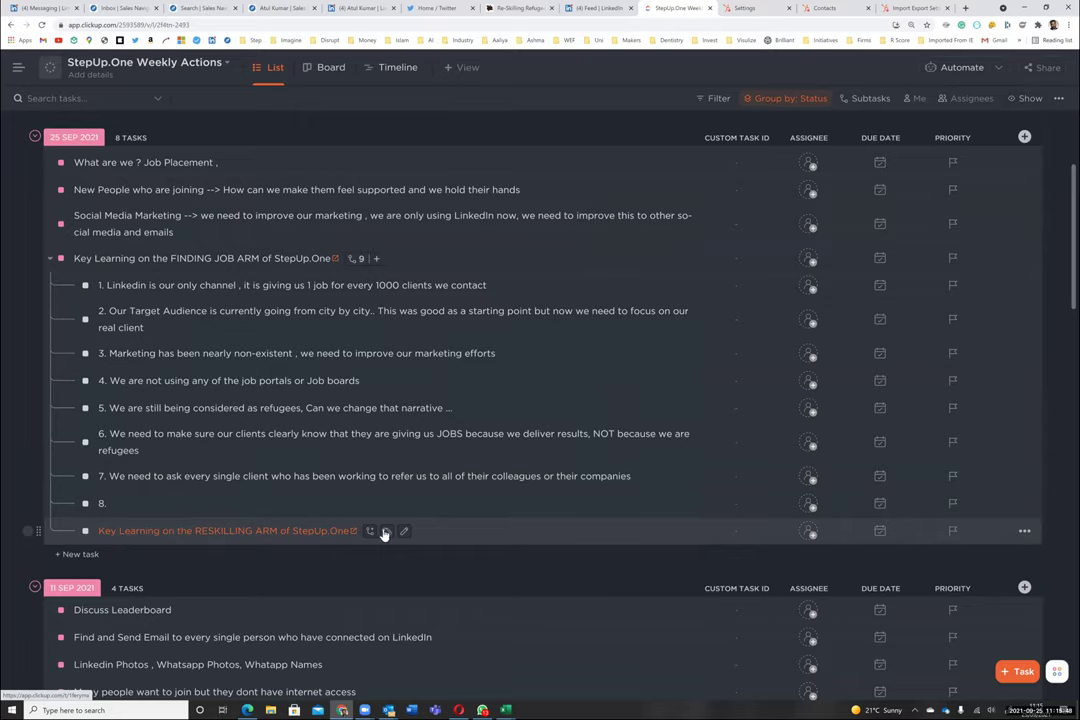
pyautogui.click(427, 536)
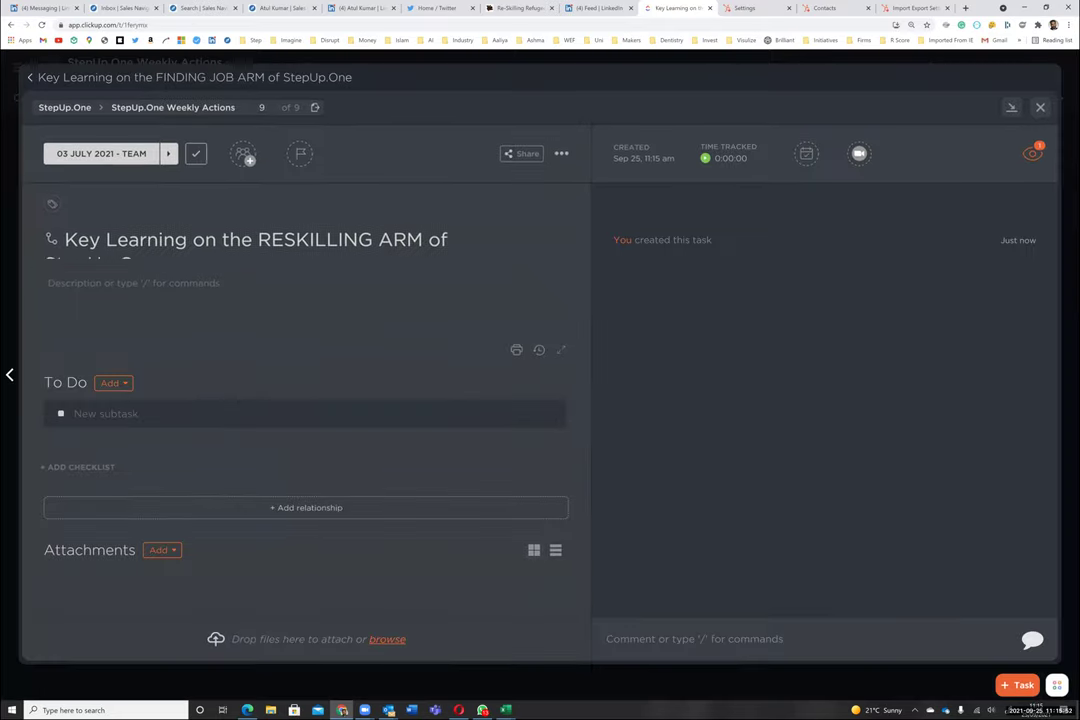
pyautogui.press('Escape')
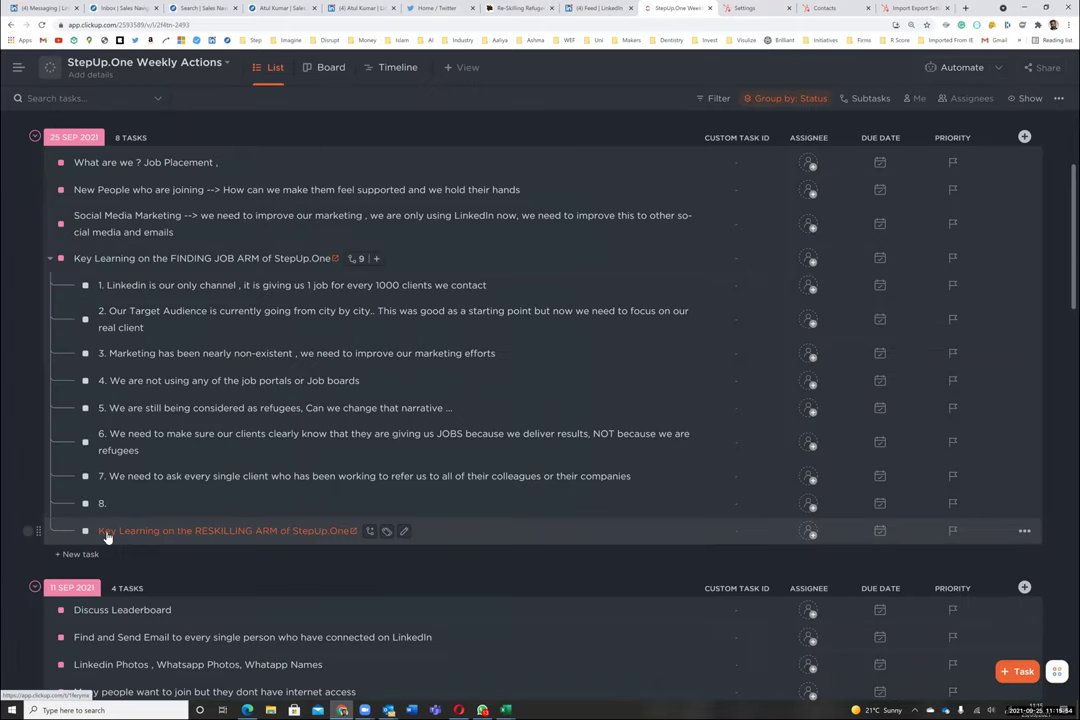
# Convert the "Key Learning on the RESKILLING ARM of StepUp.One" subtask into a standalone task
pyautogui.click(28, 532)
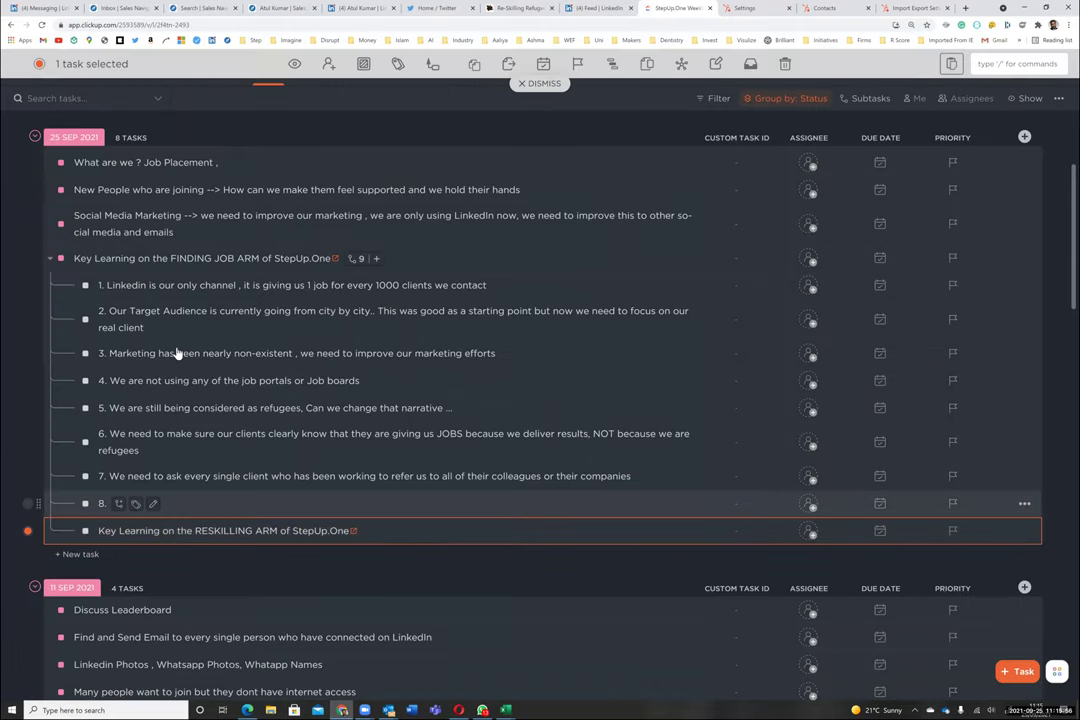
pyautogui.click(432, 66)
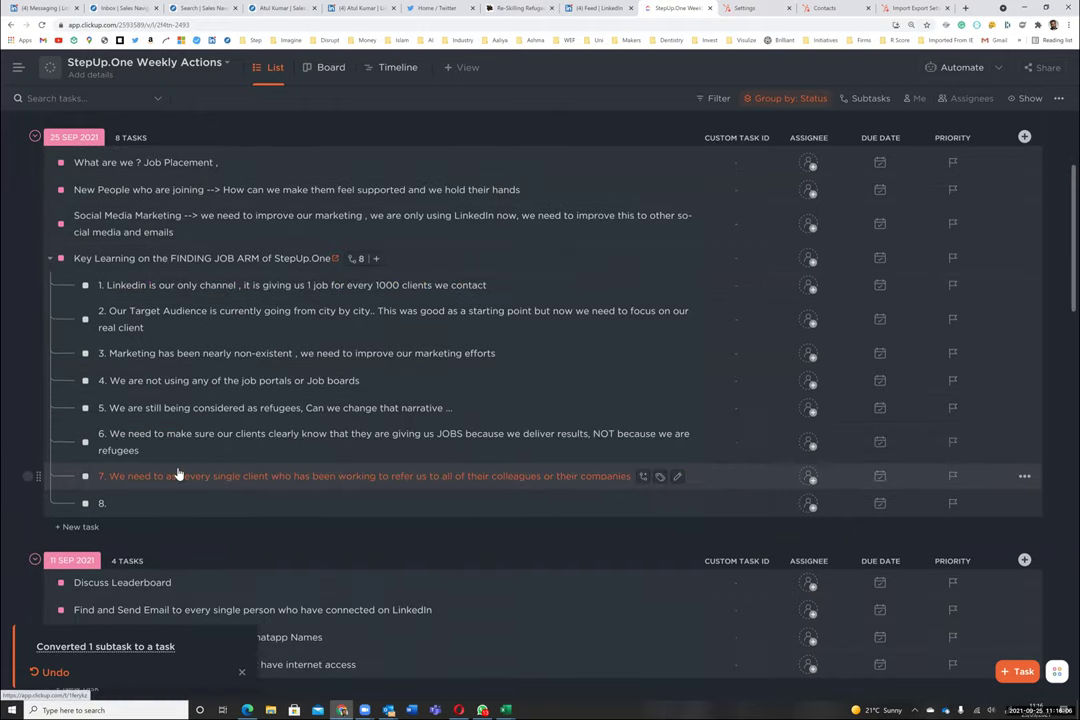
# Look through the 25 SEP 2021 tasks and the subtasks of the FINDING JOB ARM key learning
pyautogui.scroll(-1, 178, 470)
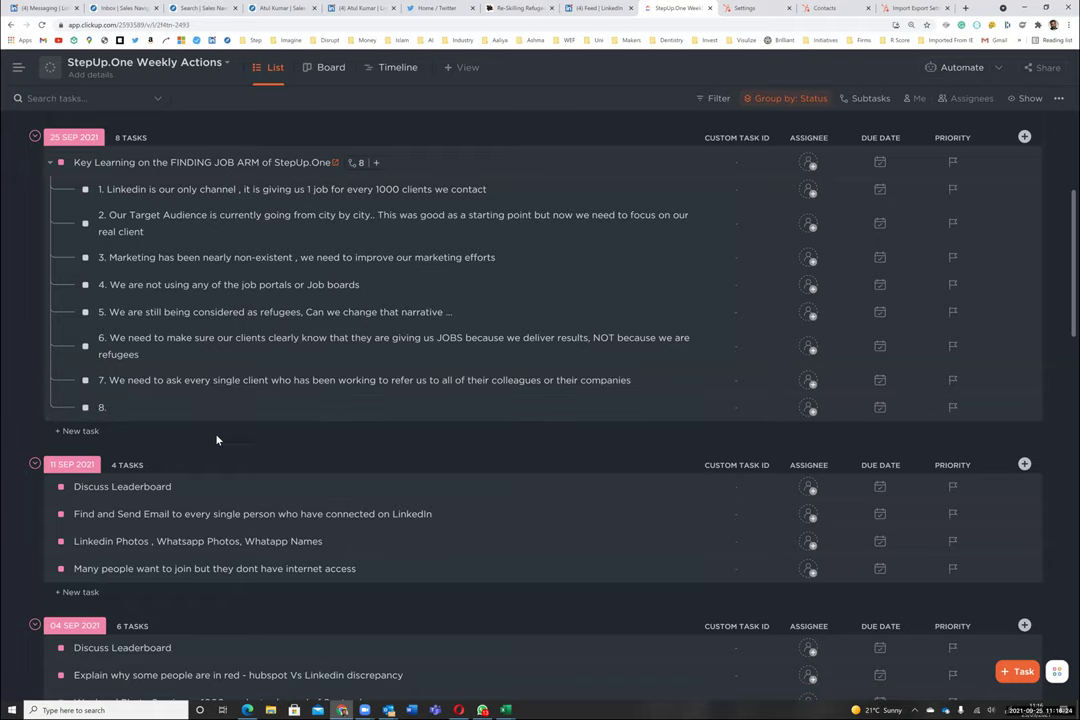
pyautogui.scroll(1, 217, 440)
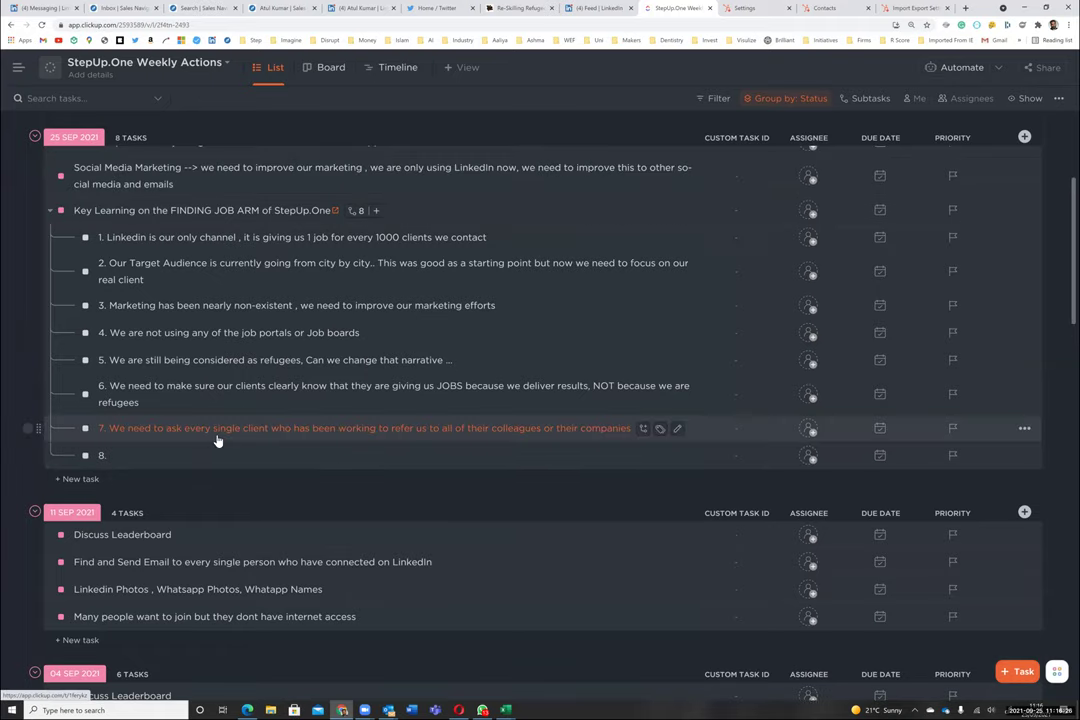
pyautogui.scroll(1, 217, 440)
pyautogui.scroll(2, 326, 281)
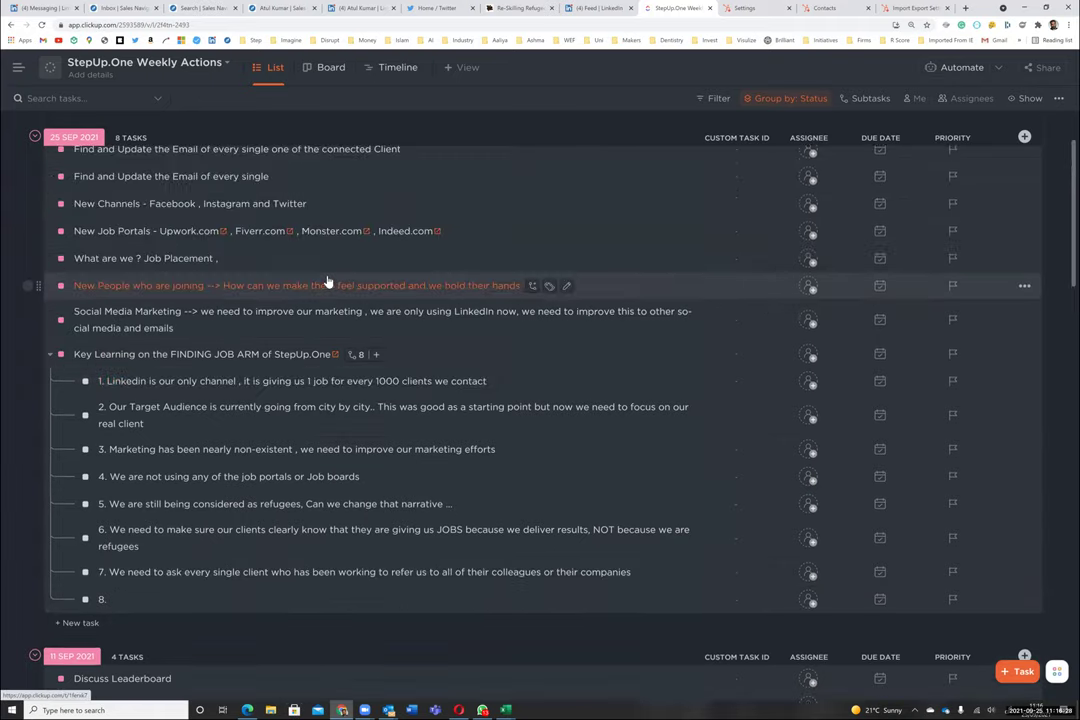
pyautogui.scroll(2, 326, 281)
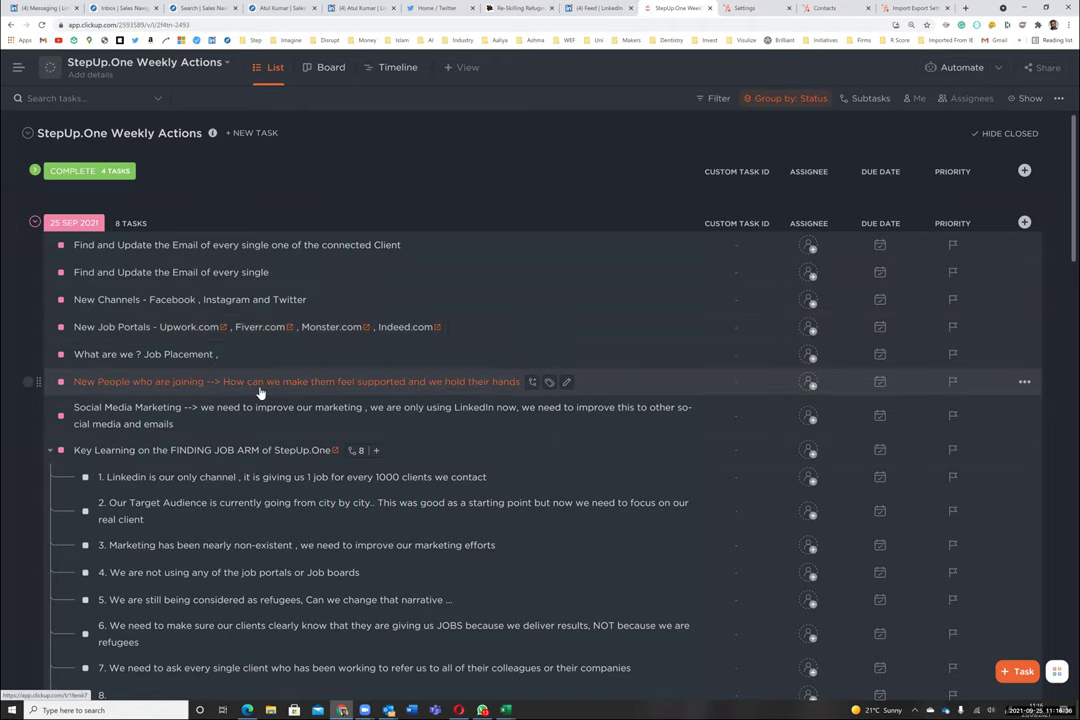
pyautogui.scroll(-2, 259, 392)
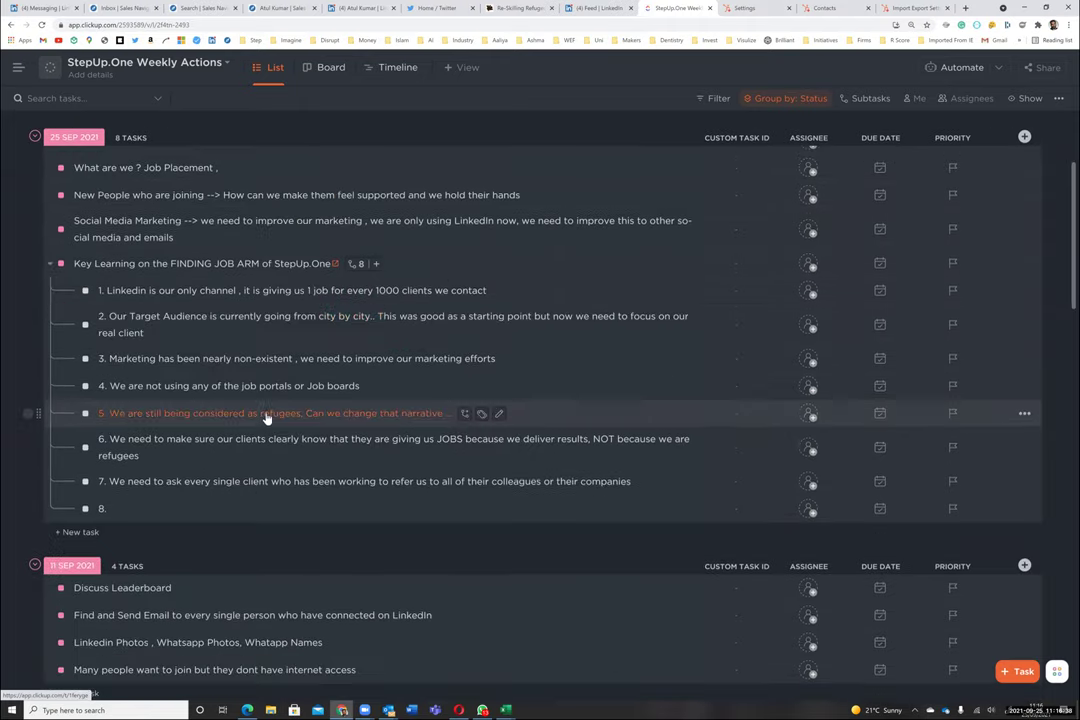
pyautogui.press('Return')
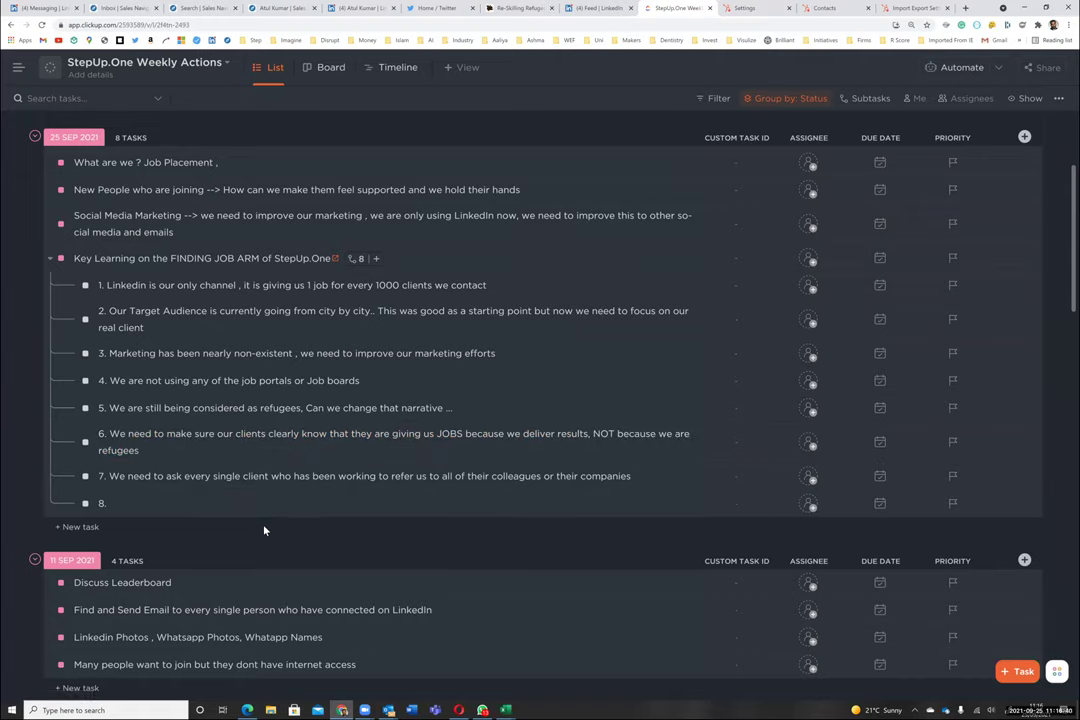
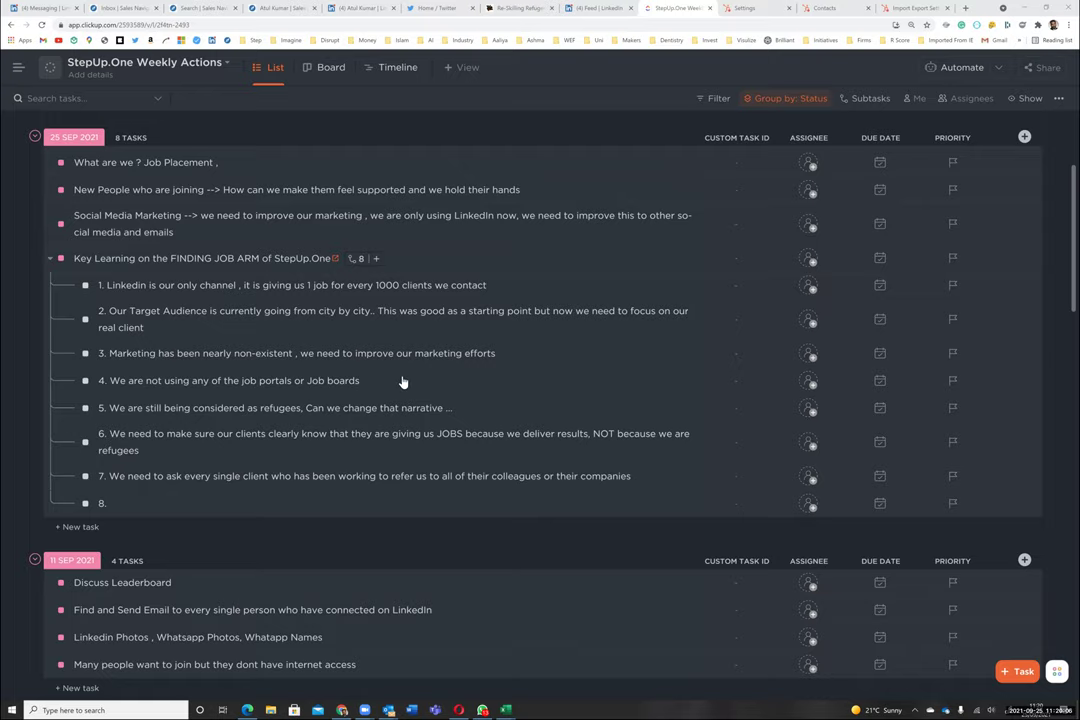
pyautogui.scroll(-5, 401, 382)
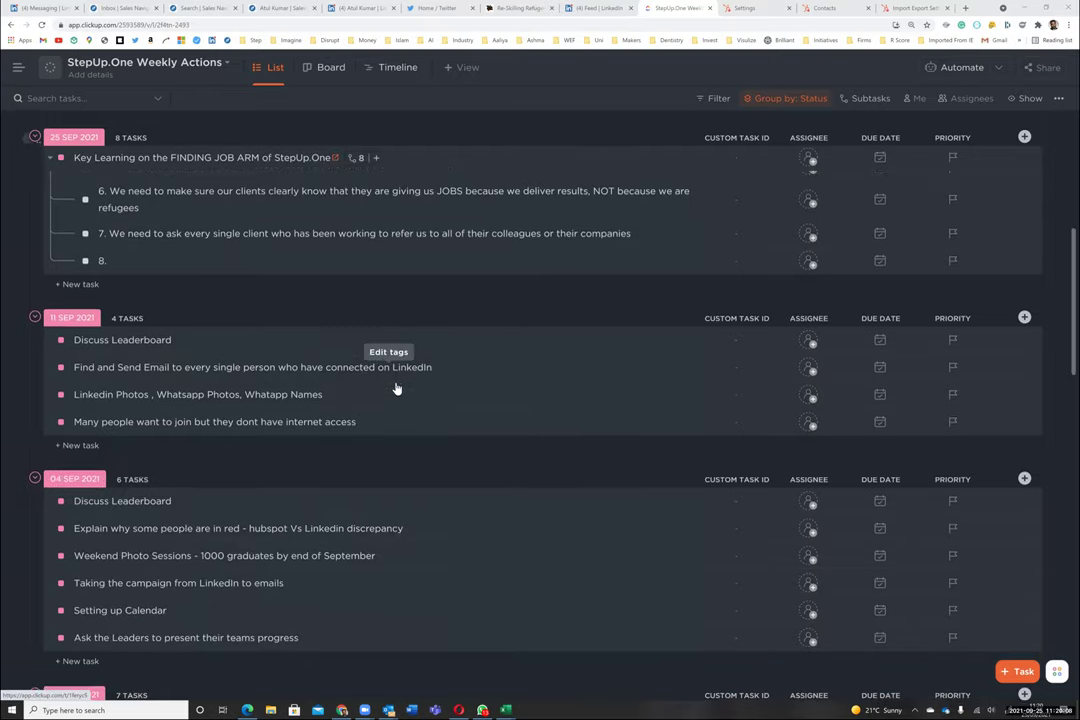
pyautogui.scroll(5, 396, 388)
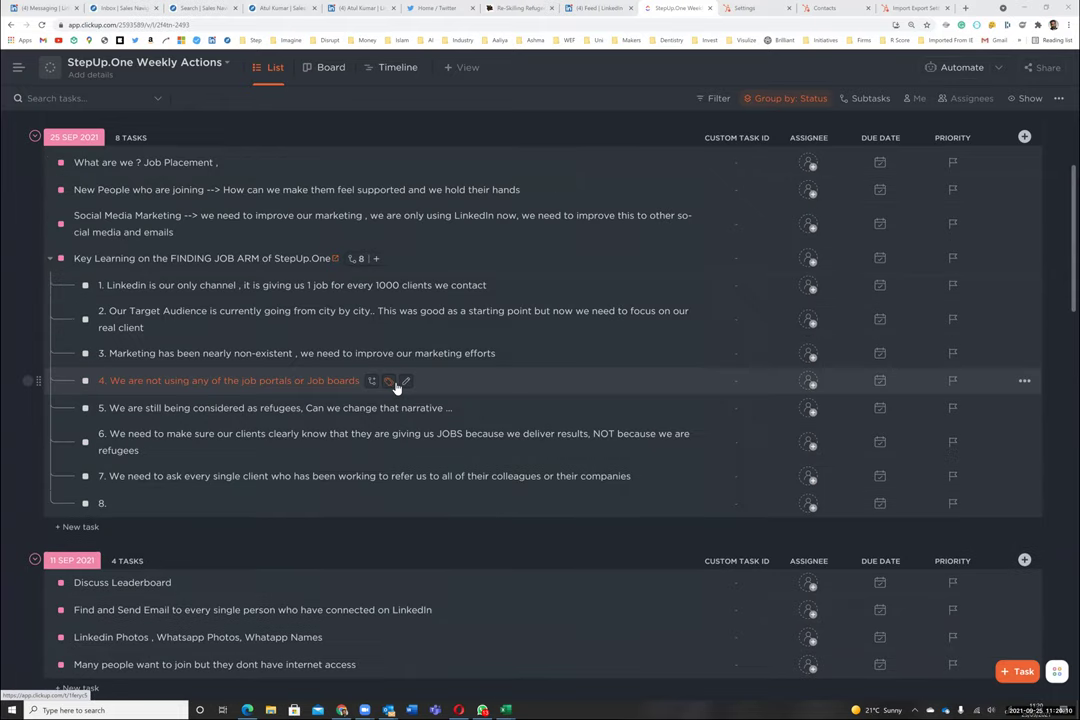
pyautogui.scroll(3, 396, 388)
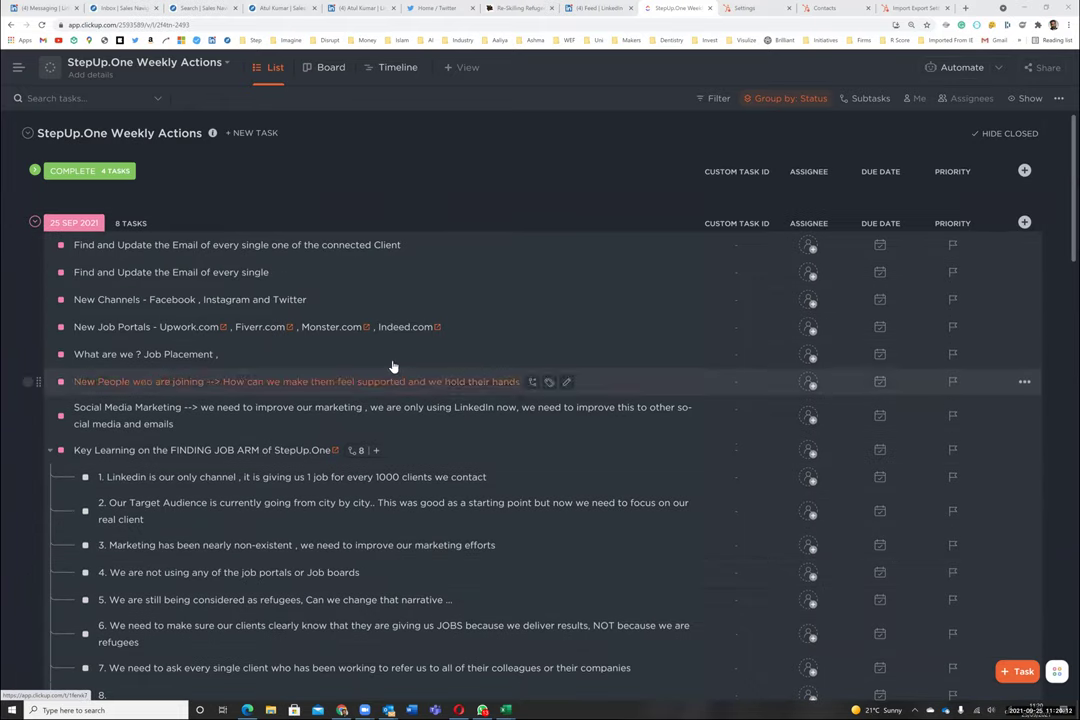
pyautogui.click(35, 171)
pyautogui.click(35, 171)
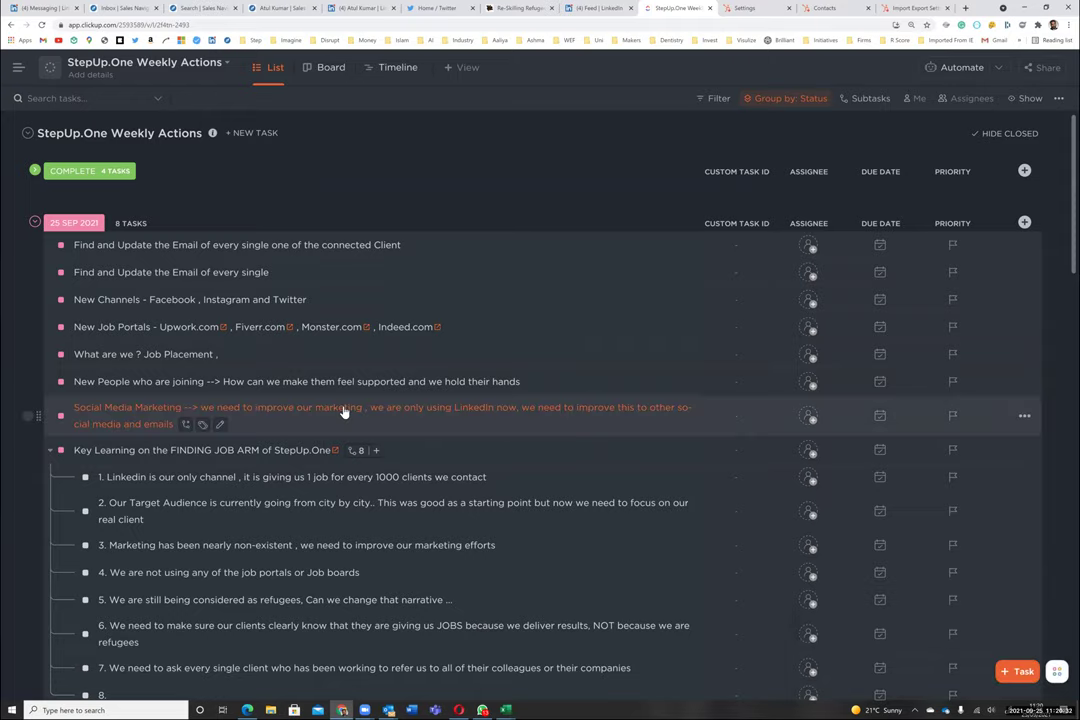
# Change the status of the "Key Learning on the RESKILLING ARM of StepUp.One" task under 03 JULY 2021 - TEAM to 25 SEP 2021
pyautogui.scroll(-1, 292, 430)
pyautogui.scroll(-3, 292, 430)
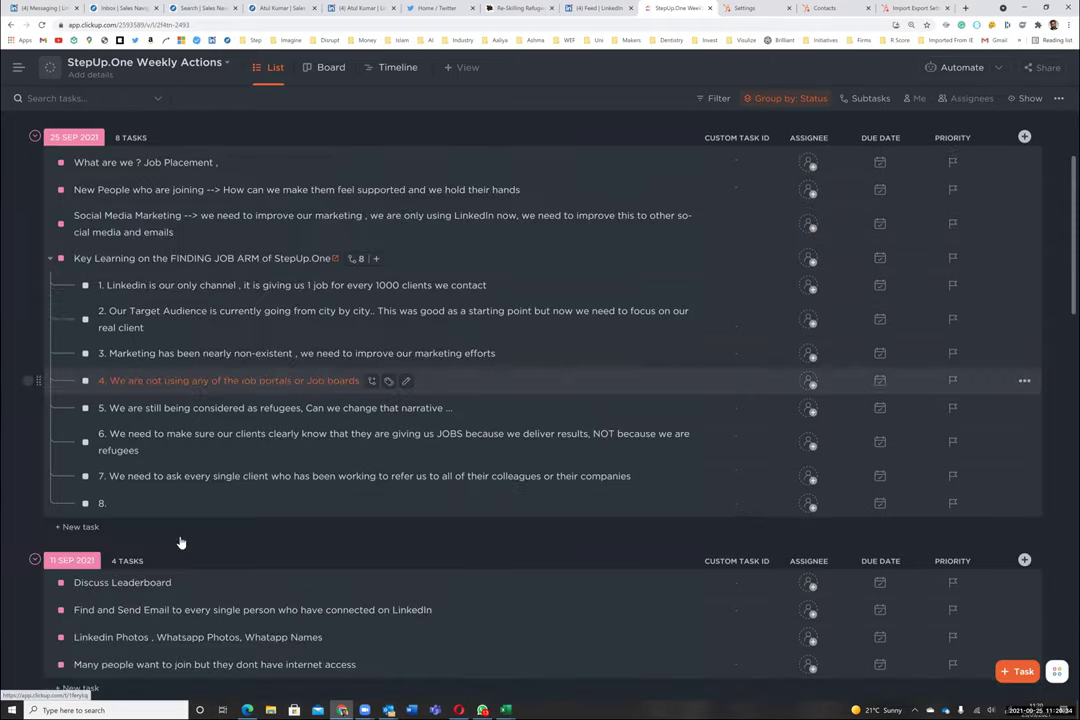
pyautogui.scroll(-10, 180, 541)
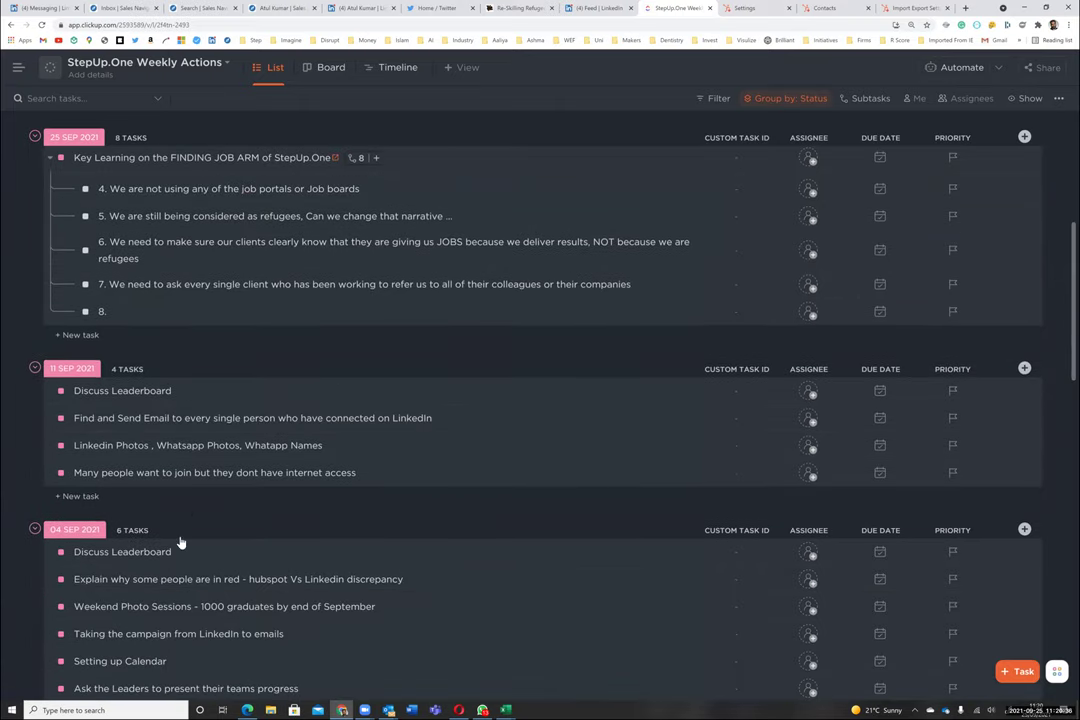
pyautogui.scroll(-15, 180, 541)
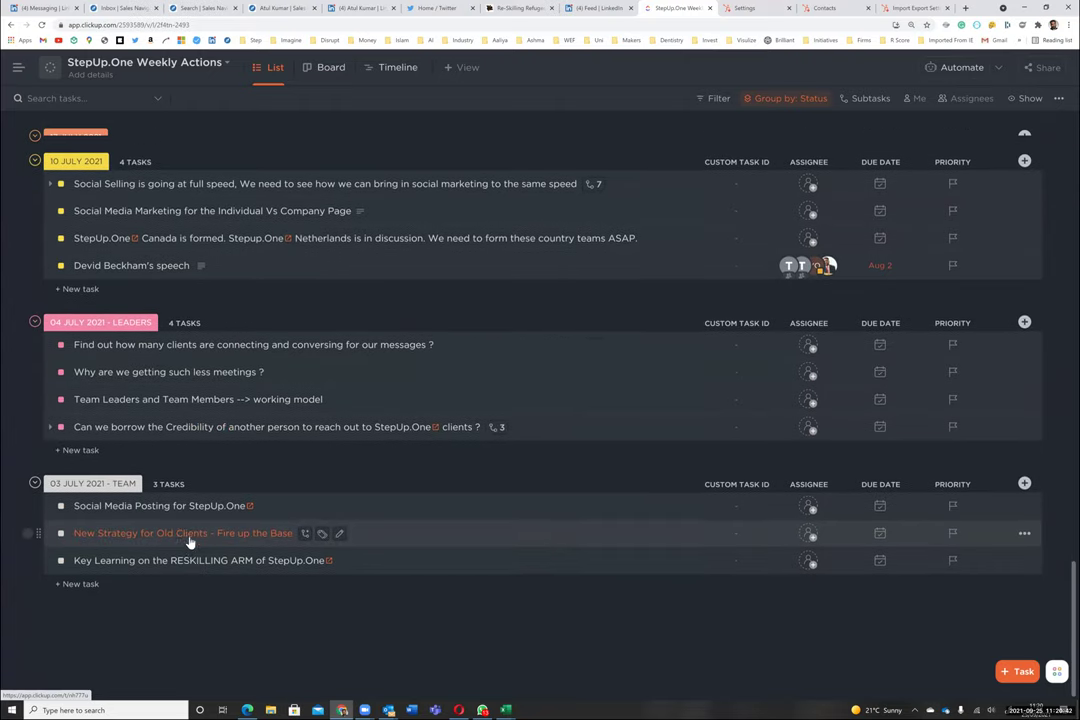
pyautogui.click(246, 562)
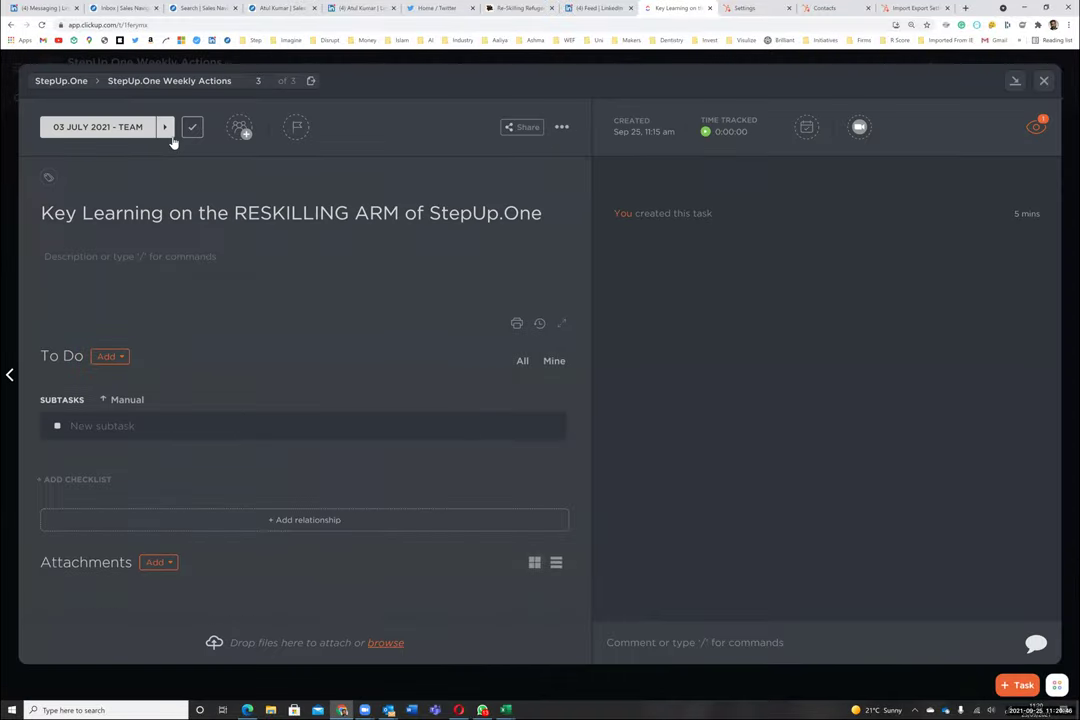
pyautogui.click(173, 130)
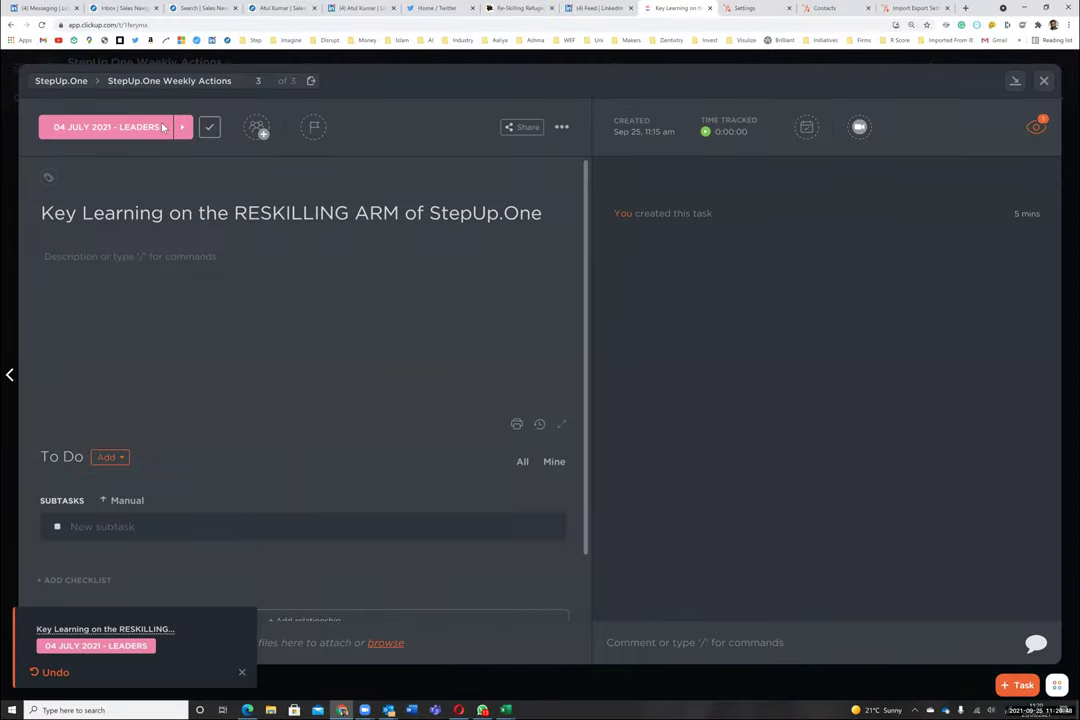
pyautogui.click(158, 128)
pyautogui.scroll(-1, 140, 276)
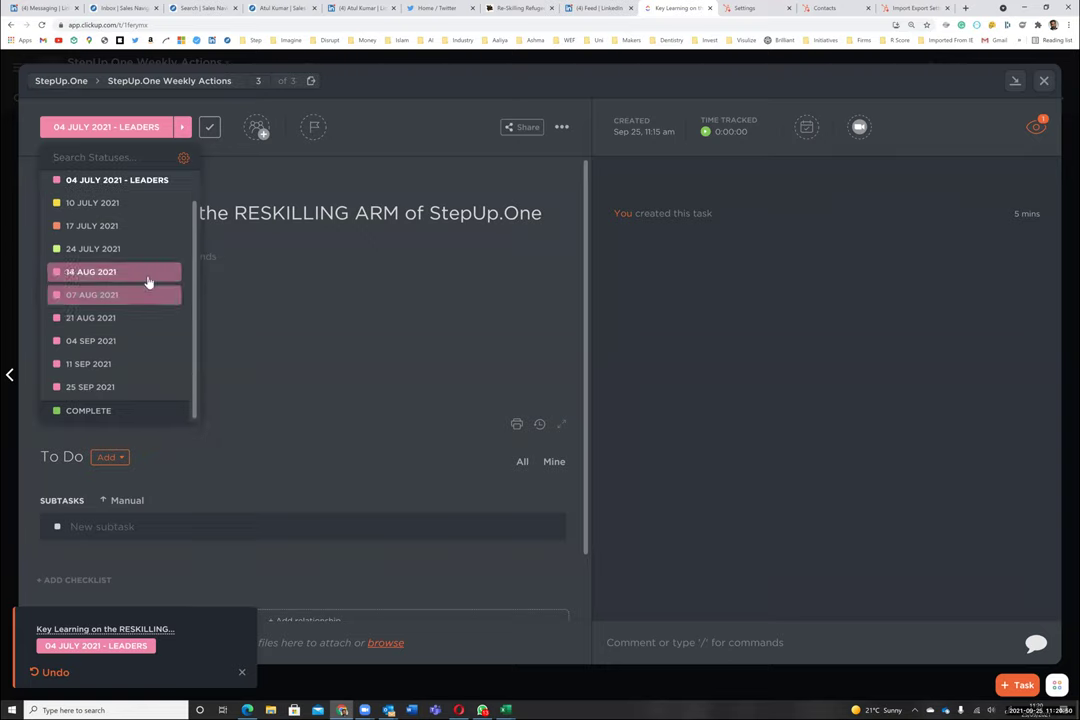
pyautogui.click(114, 387)
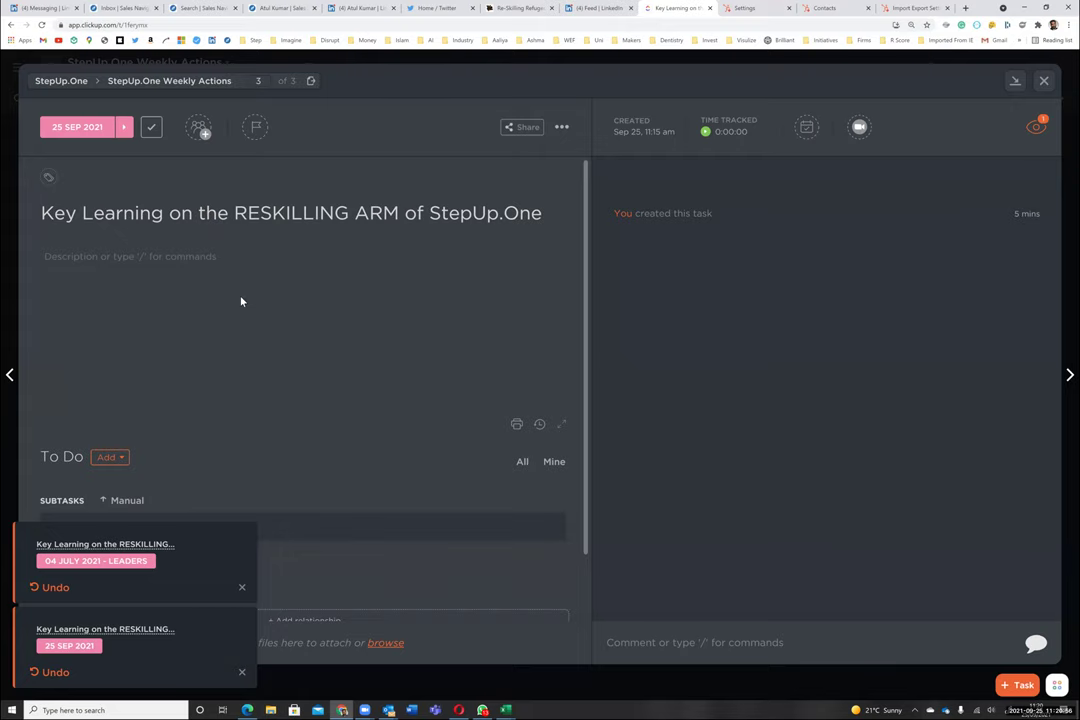
pyautogui.press('Escape')
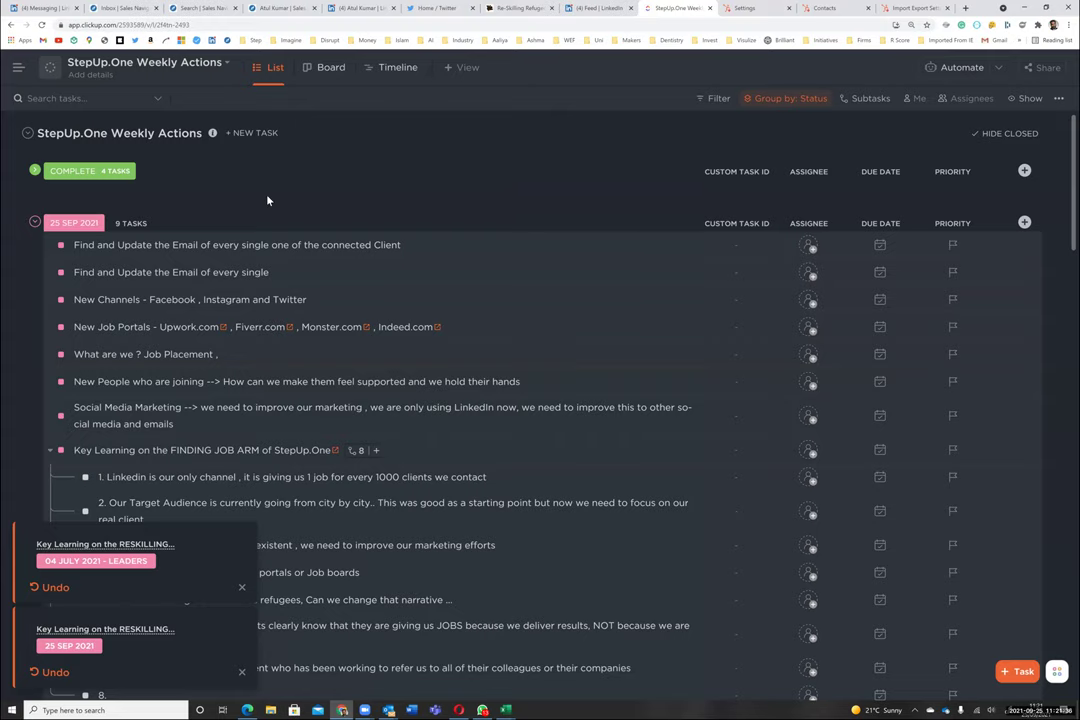
# Switch to the StepupOne - Dashboard workbook in Excel and highlight the priority 1 row of the Global Primary Market table on the LinkedIn sheet
pyautogui.scroll(-2, 265, 306)
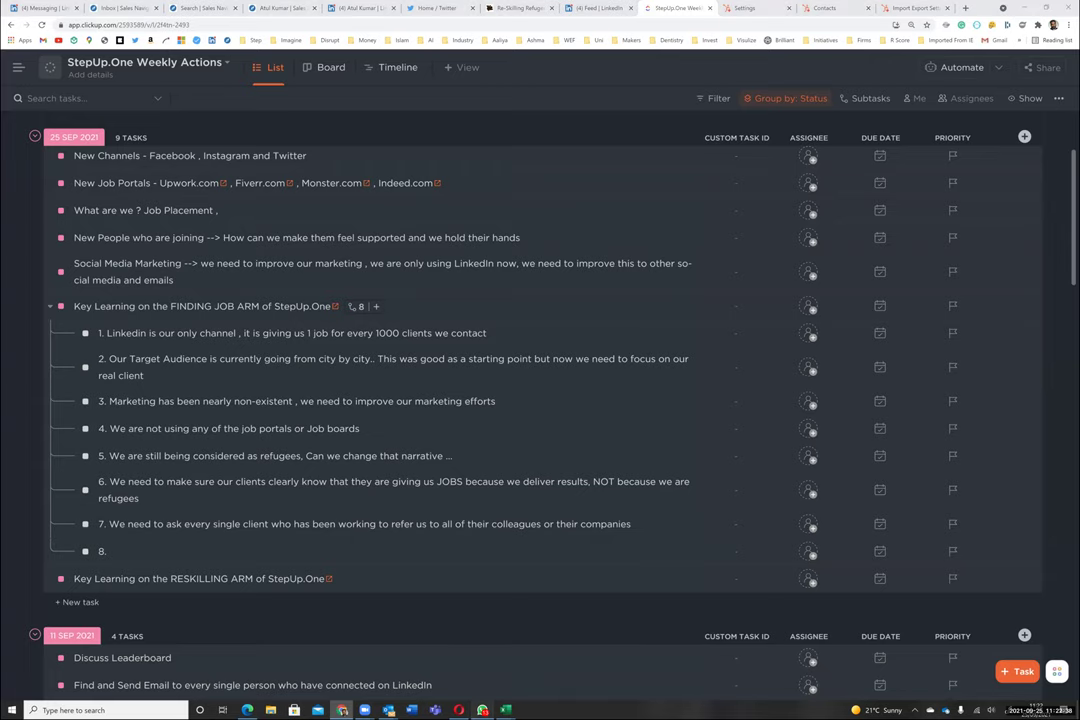
pyautogui.click(482, 710)
pyautogui.moveTo(506, 708)
pyautogui.click(402, 660)
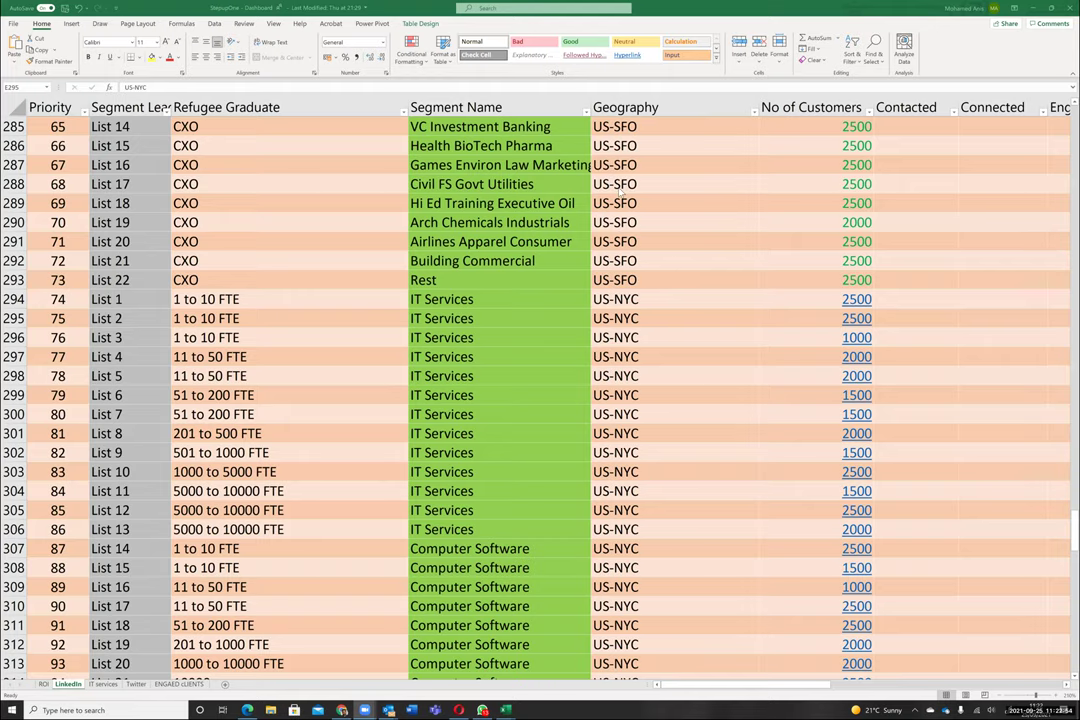
pyautogui.scroll(20, 612, 548)
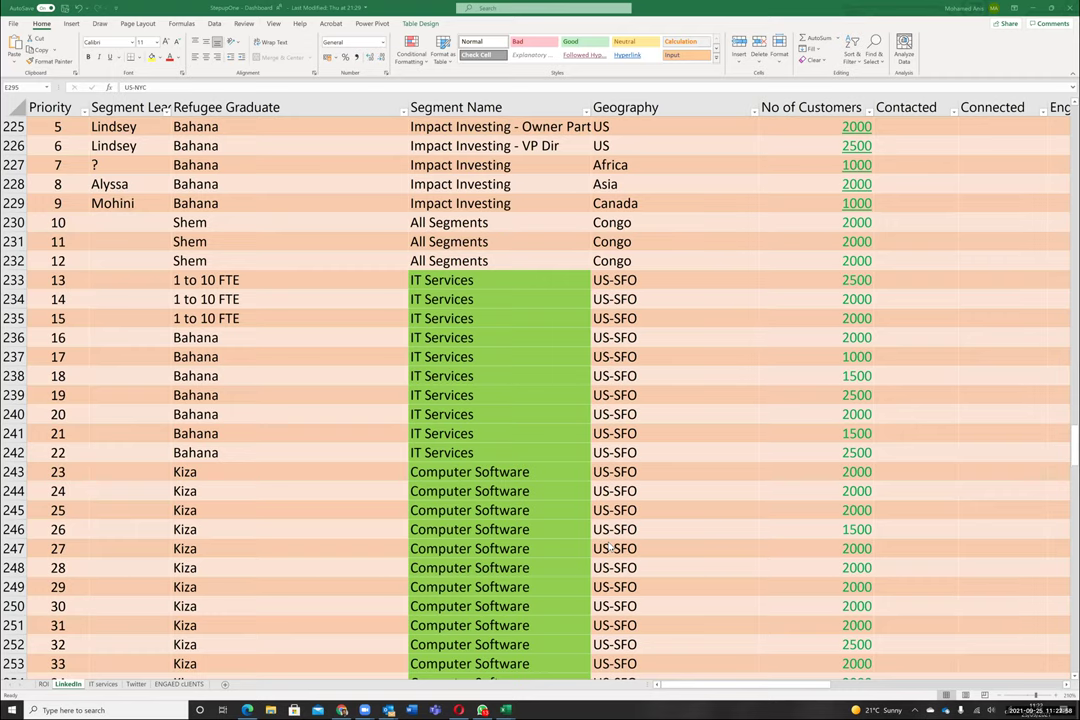
pyautogui.scroll(20, 612, 548)
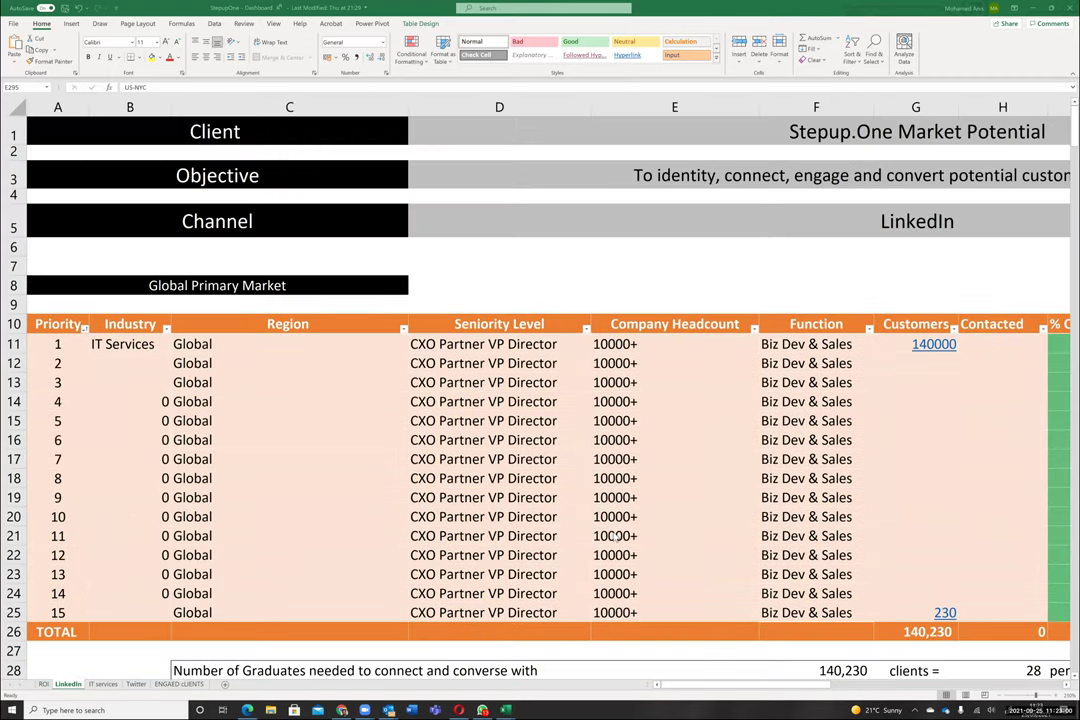
pyautogui.click(15, 343)
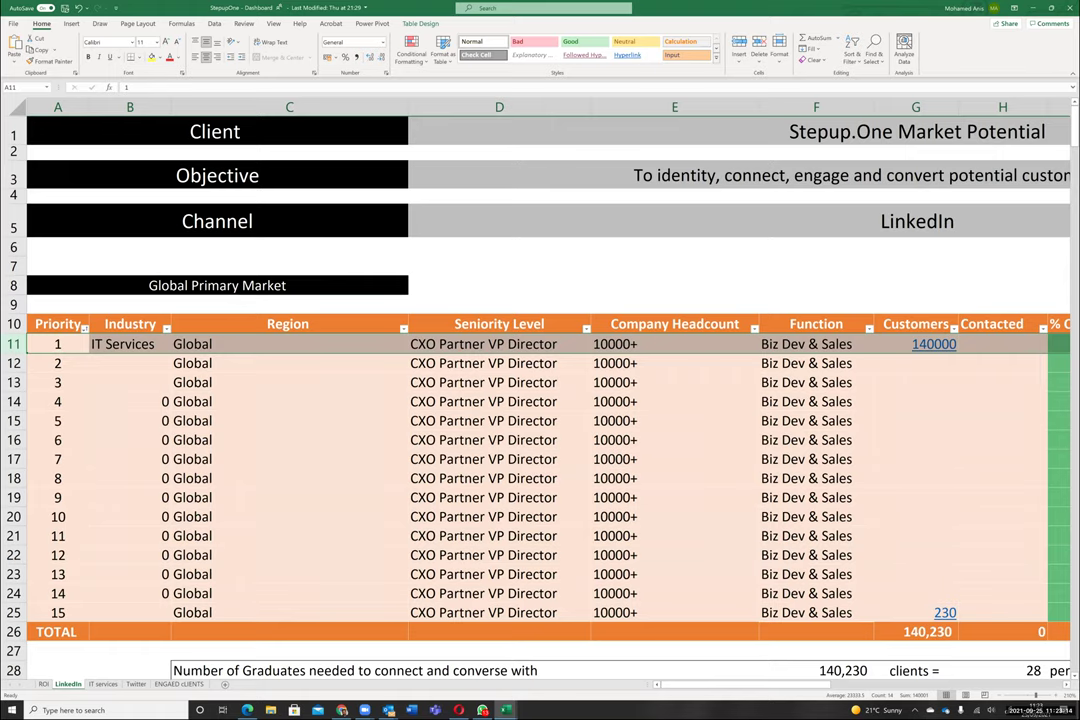
# Examine the IT Services market table of the top 63 companies, checking the IBM entry and its customer count
pyautogui.scroll(-8, 787, 440)
pyautogui.scroll(-1, 787, 440)
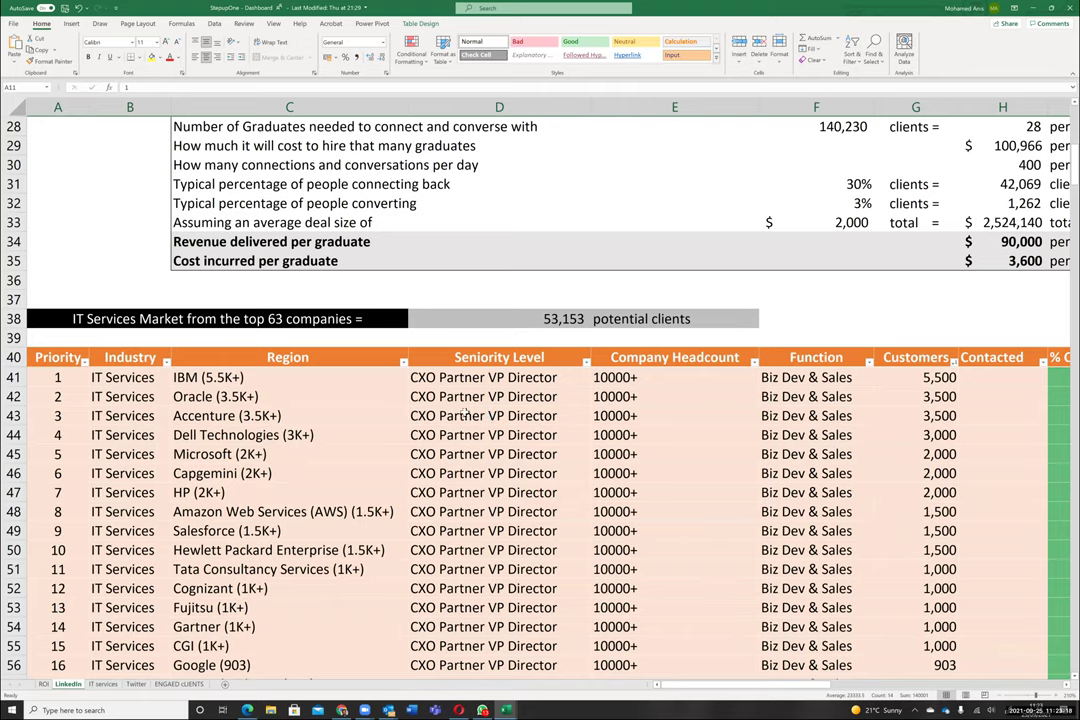
pyautogui.click(181, 320)
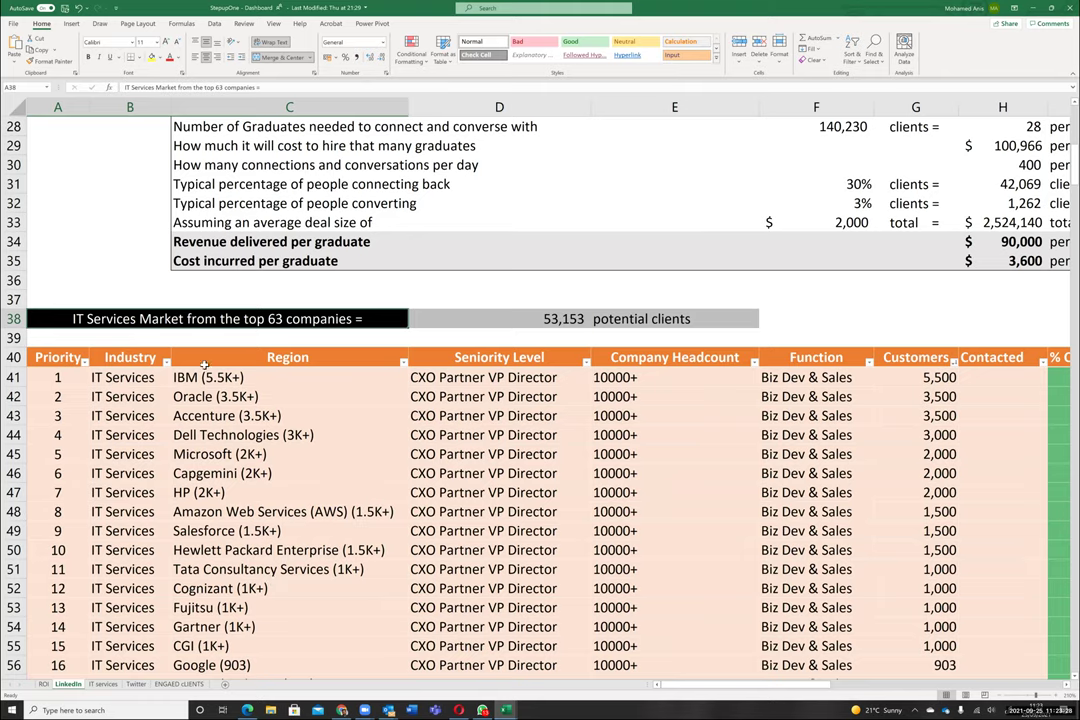
pyautogui.click(236, 380)
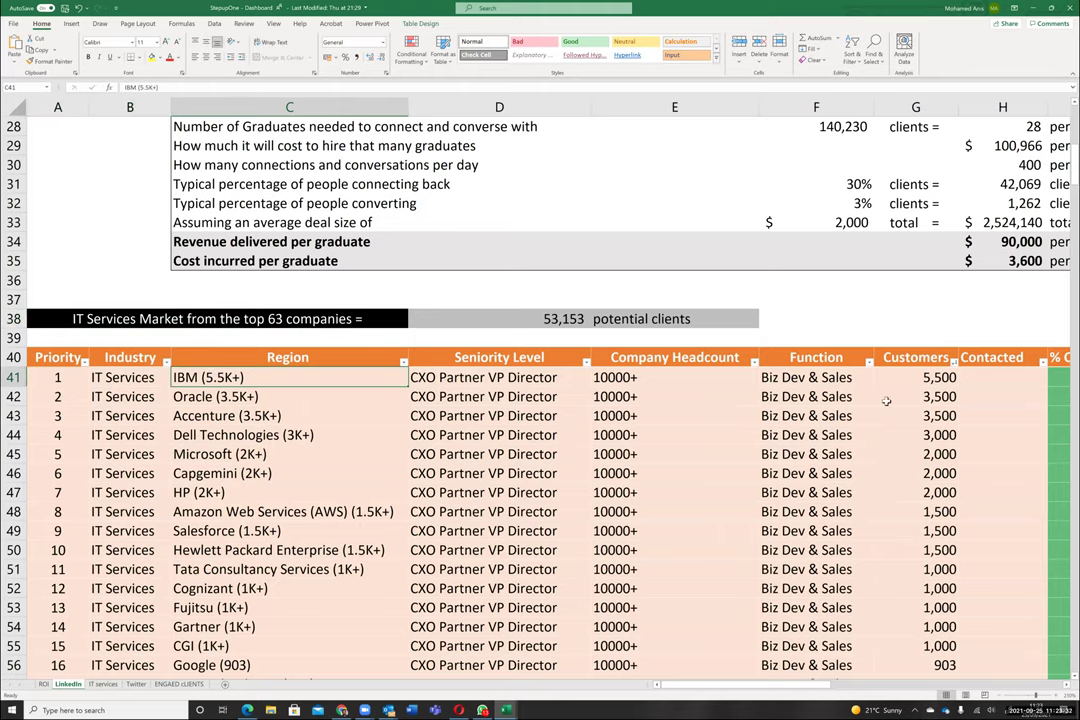
pyautogui.click(916, 377)
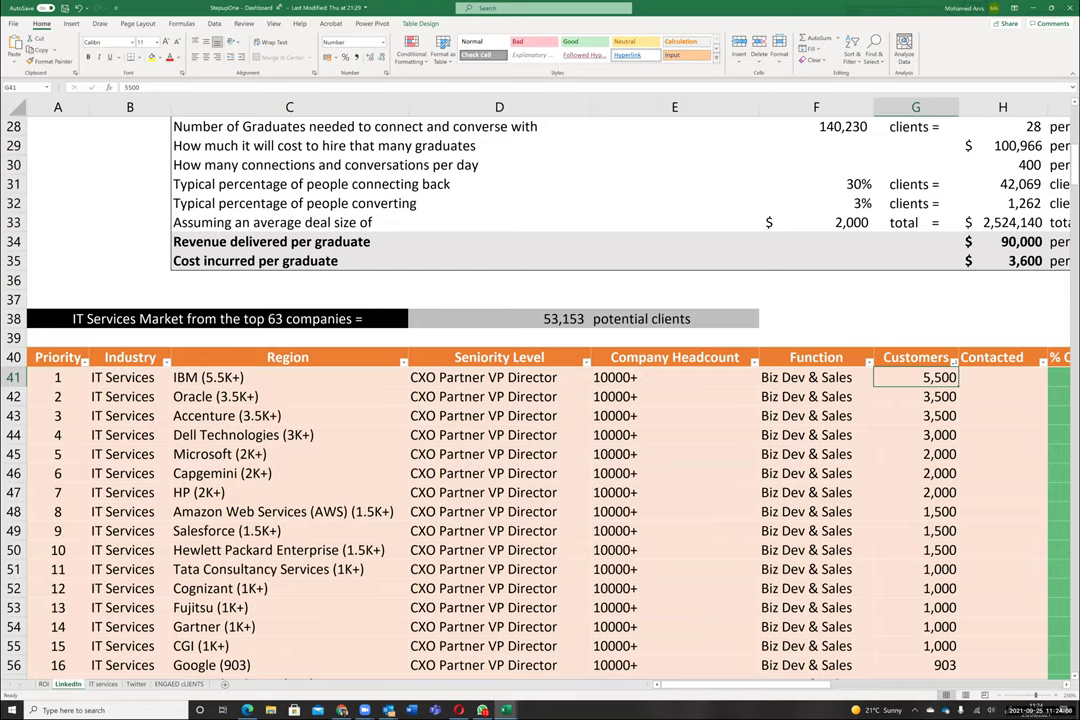
pyautogui.moveTo(720, 218); pyautogui.dragTo(624, 440)
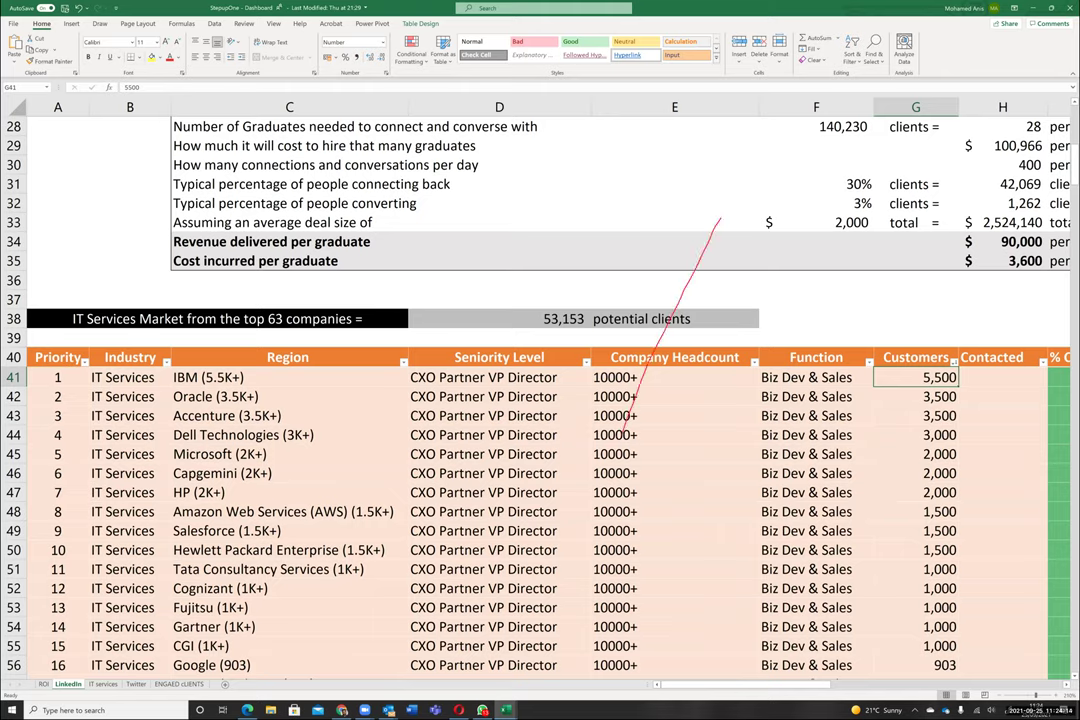
pyautogui.moveTo(735, 110); pyautogui.dragTo(612, 490)
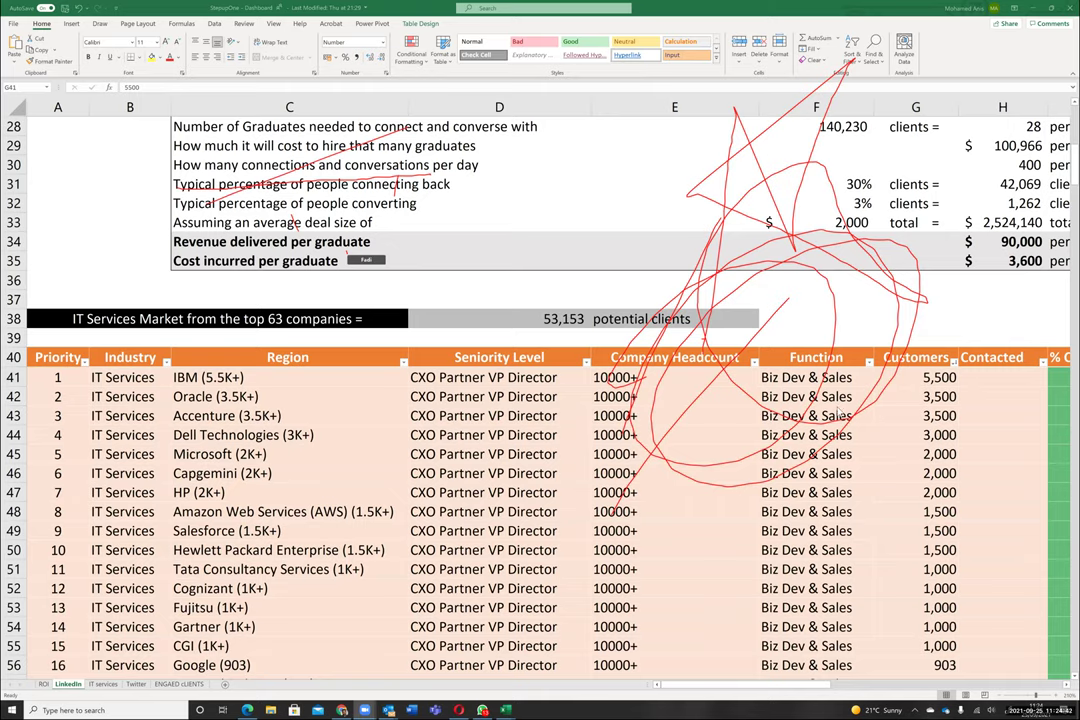
# Clear the freehand annotation drawings covering the LinkedIn sheet in the screen share
pyautogui.click(840, 424)
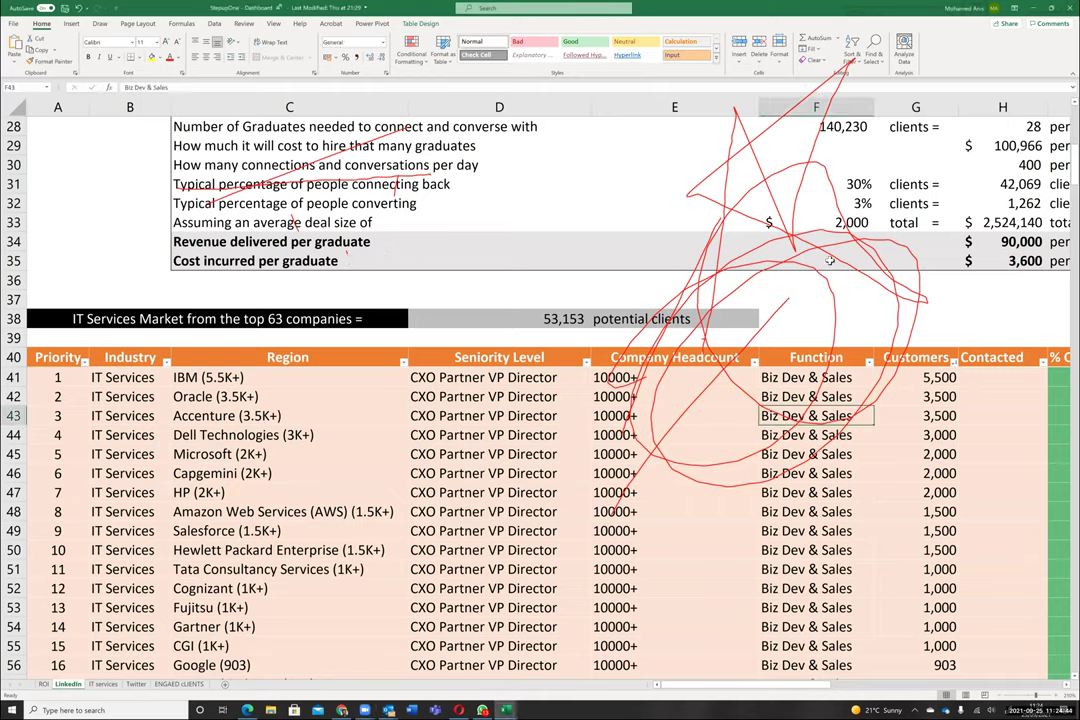
pyautogui.click(806, 166)
pyautogui.click(806, 190)
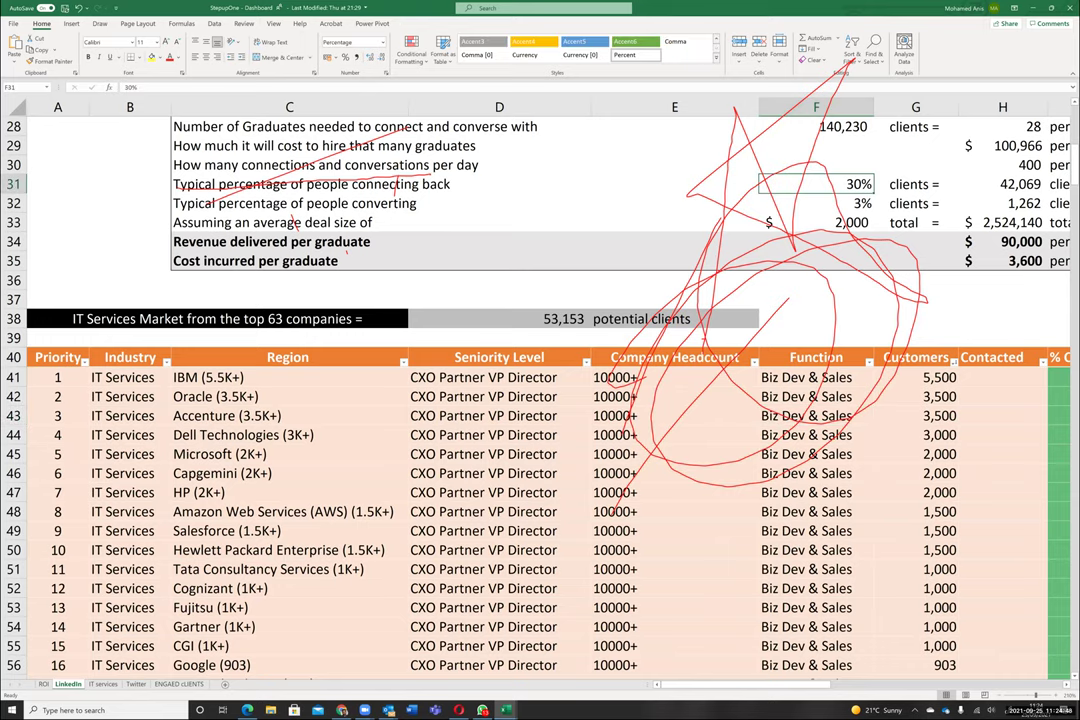
pyautogui.click(617, 38)
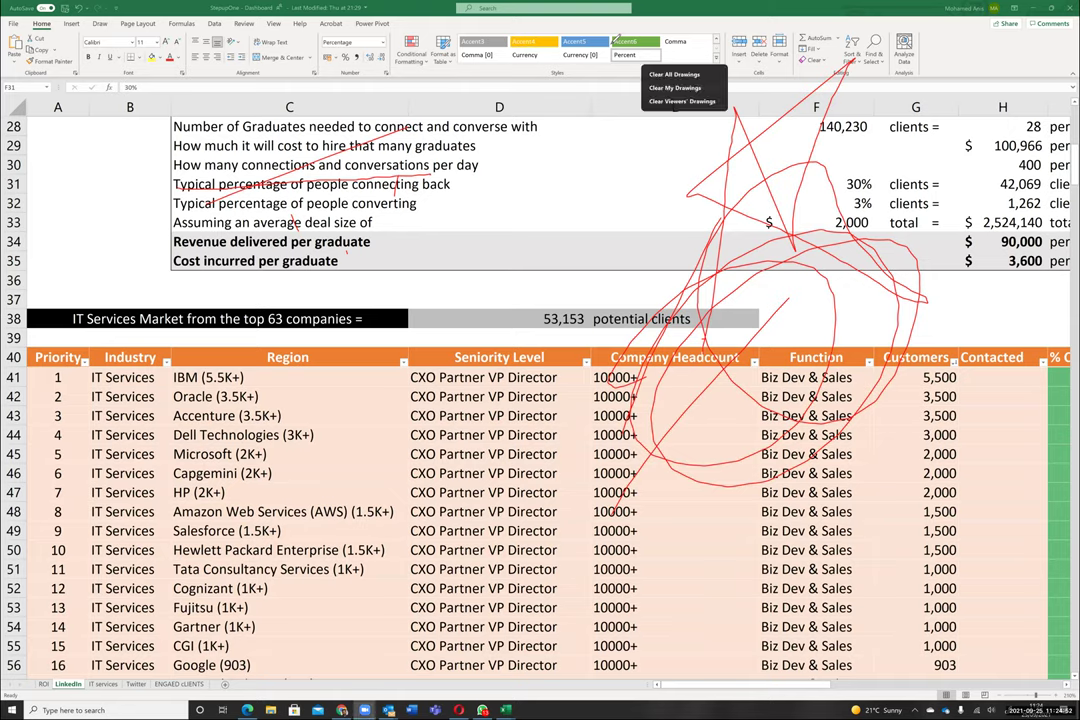
pyautogui.click(578, 62)
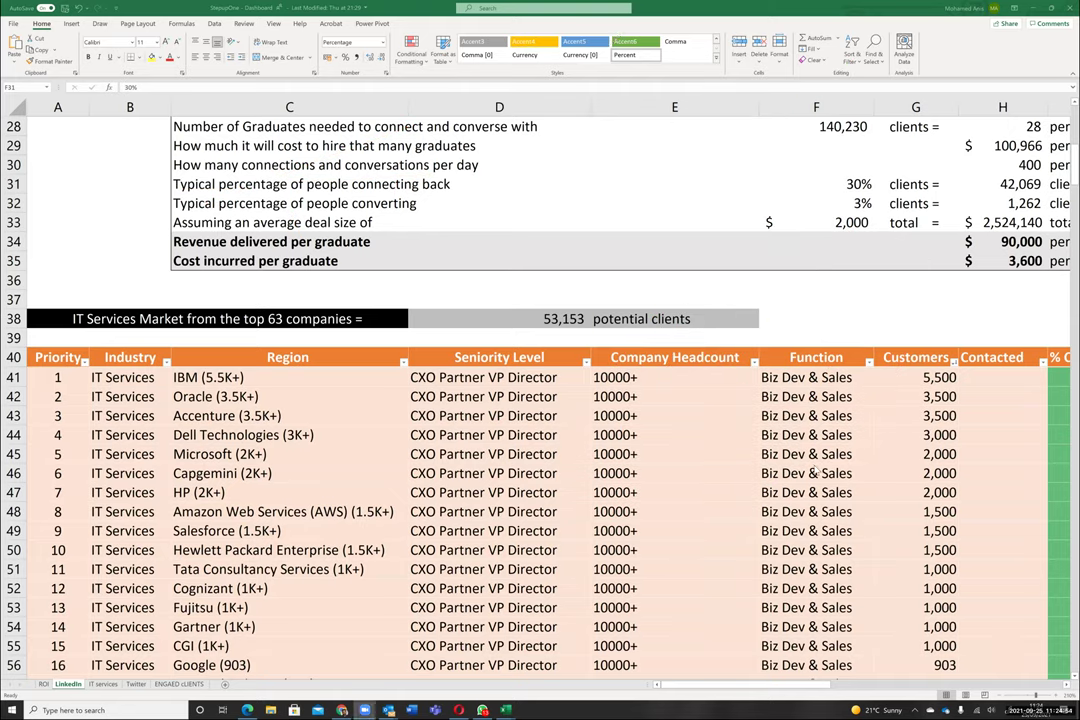
pyautogui.scroll(-2, 680, 512)
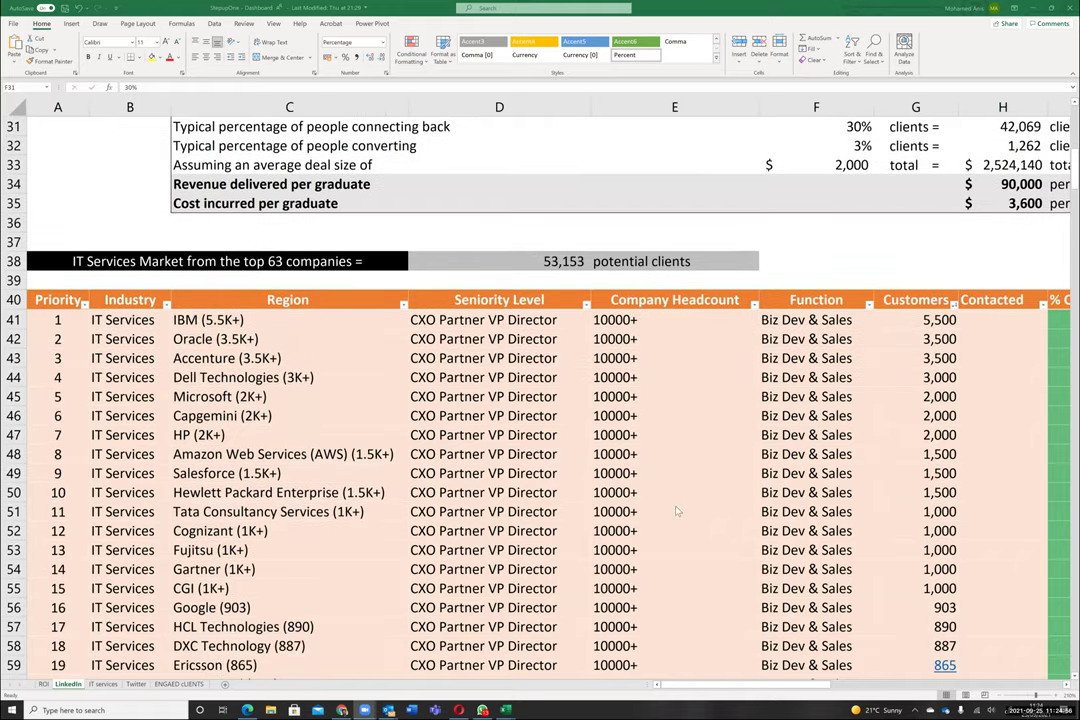
# Multiply IBM's customer count by 100 in cell G38, above the Customers column, using the formula =G41*100
pyautogui.click(121, 262)
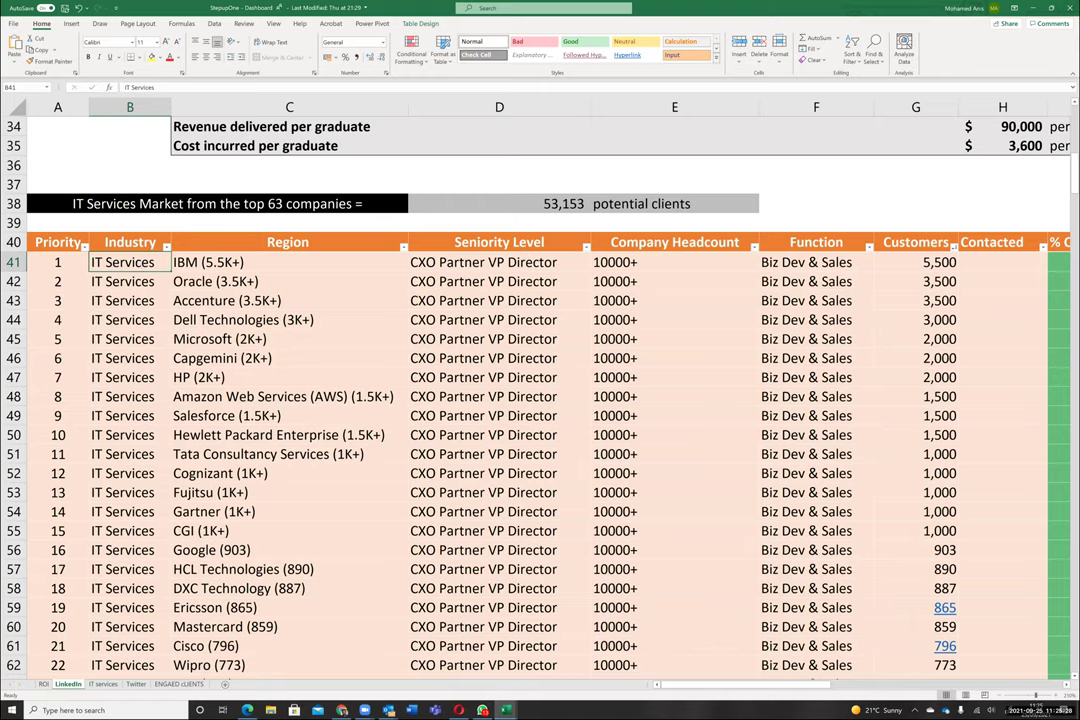
pyautogui.click(915, 262)
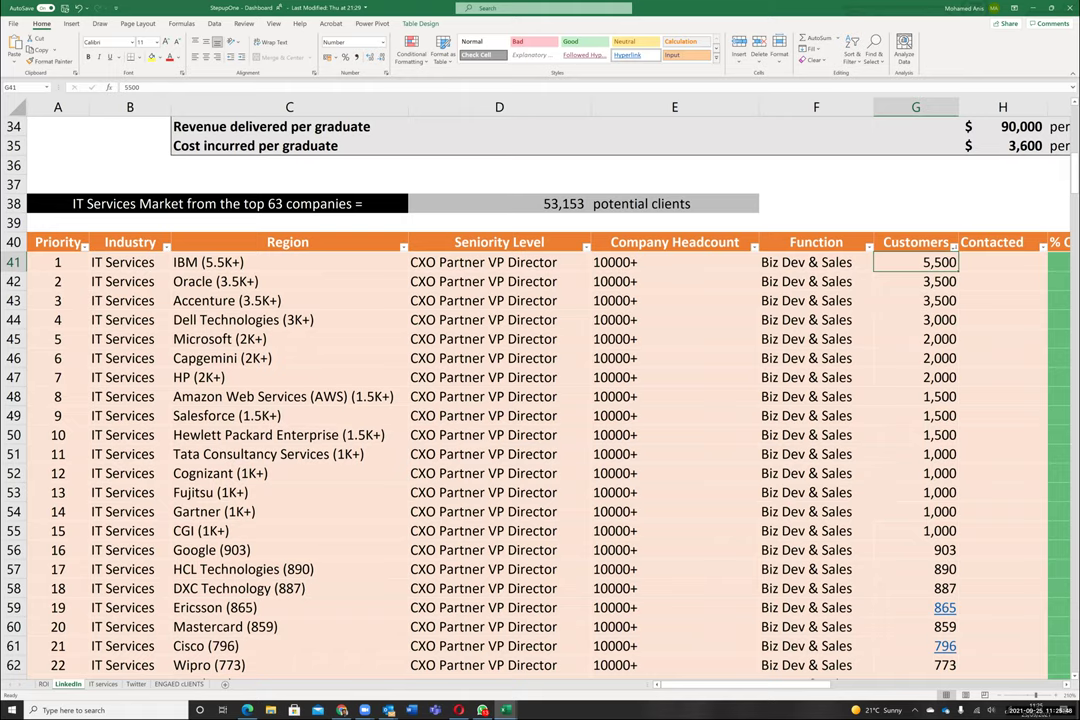
pyautogui.press('Up')
pyautogui.press('Up')
pyautogui.press('Up')
pyautogui.write('=')
pyautogui.press('Down')
pyautogui.press('Down')
pyautogui.press('Down')
pyautogui.write('*100')
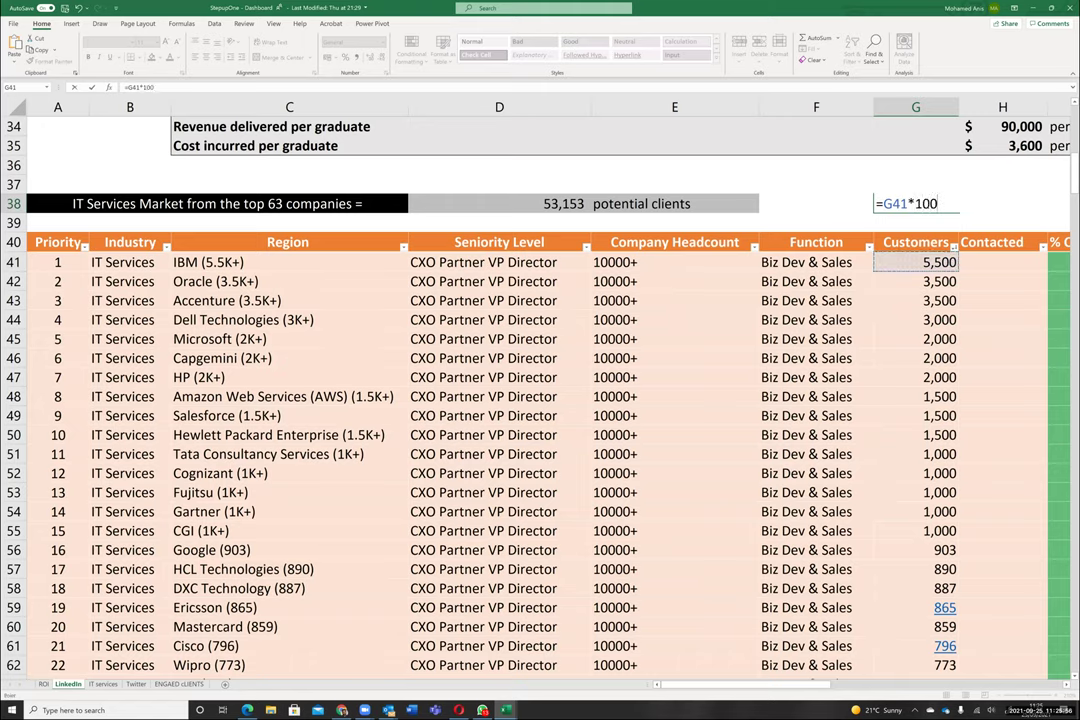
pyautogui.hotkey('ctrl', 'Return')
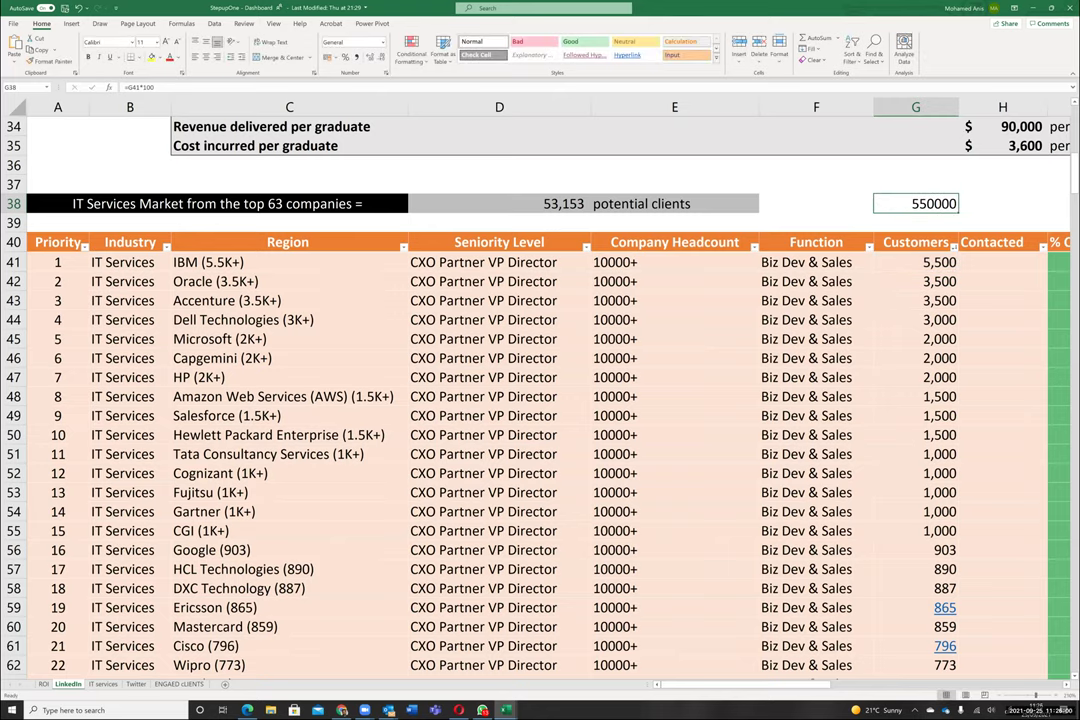
# Format cell G38 as a dollar accounting value without decimal places
pyautogui.click(345, 57)
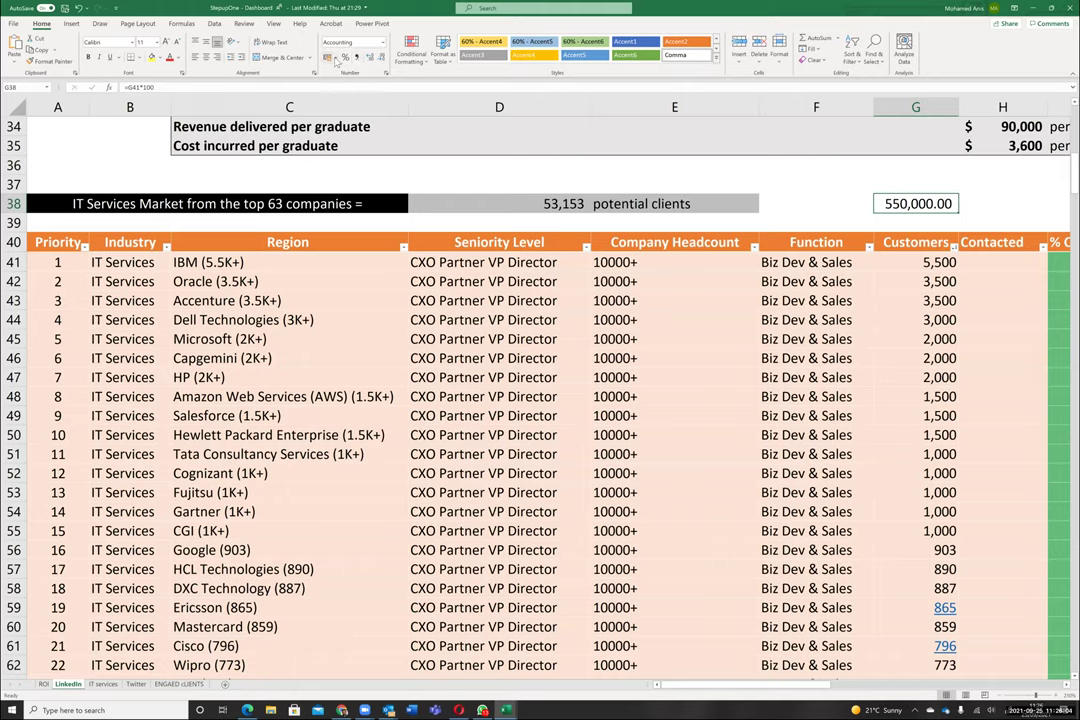
pyautogui.click(336, 59)
pyautogui.click(310, 80)
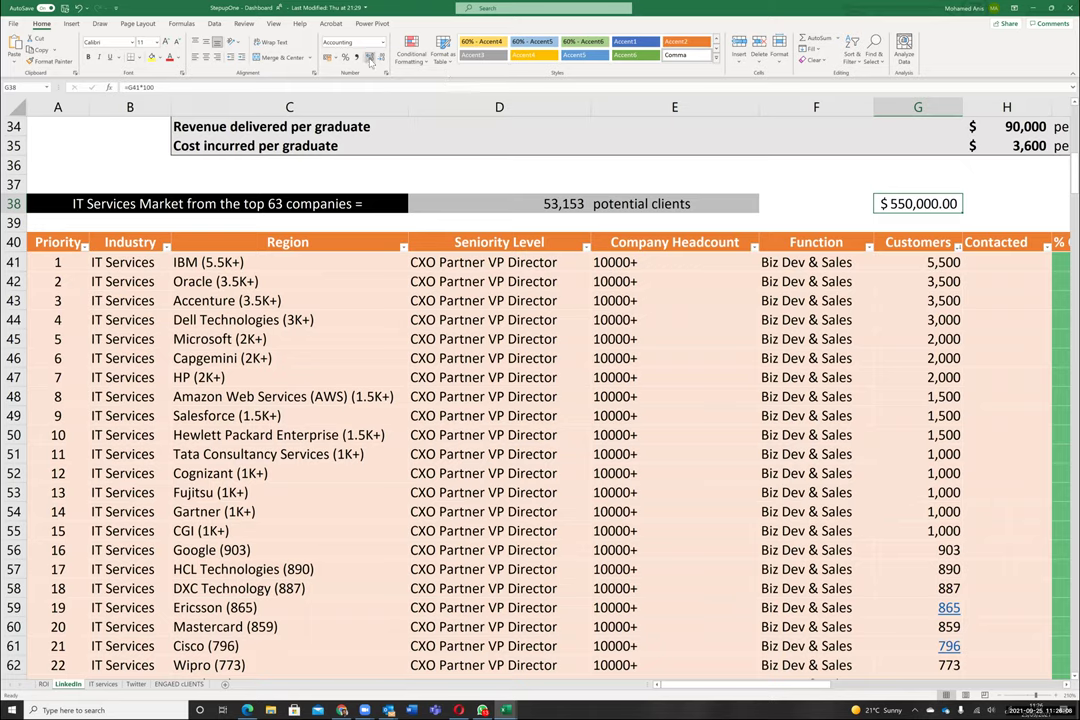
pyautogui.click(372, 58)
pyautogui.click(372, 58)
pyautogui.click(380, 58)
pyautogui.click(380, 58)
pyautogui.click(380, 58)
pyautogui.click(380, 58)
pyautogui.press('Down')
pyautogui.press('Down')
pyautogui.press('Down')
pyautogui.press('Up')
pyautogui.press('Up')
pyautogui.press('Up')
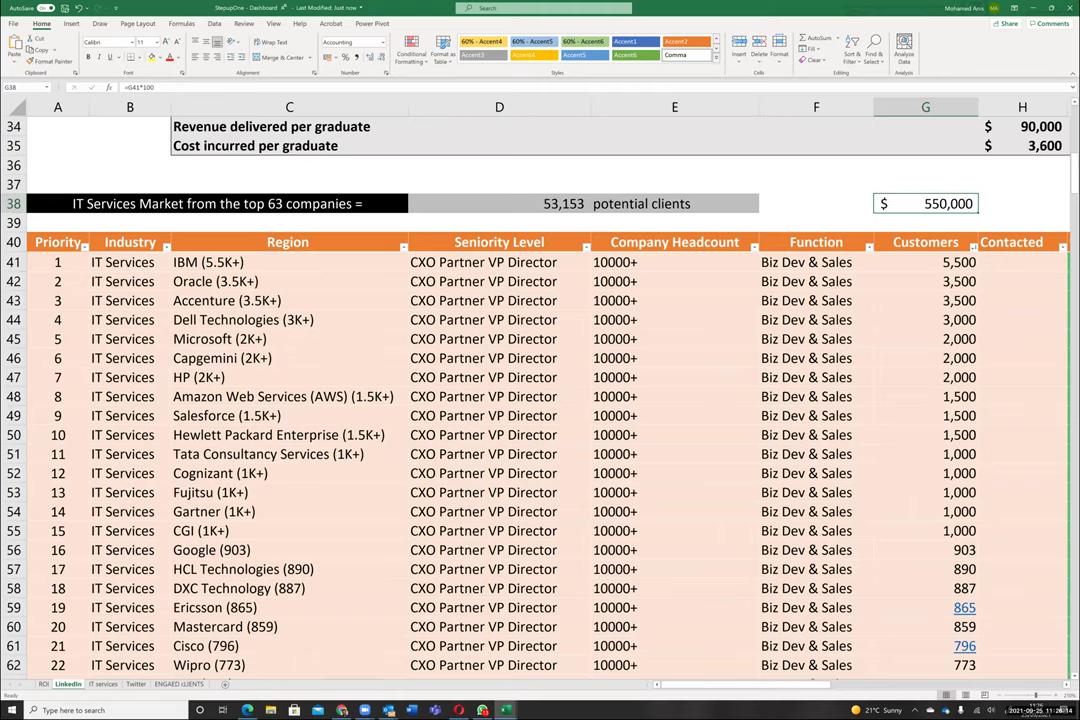
# Examine the customer counts of the highest-priority IT Services companies, comparing IBM with Oracle, Accenture and Microsoft
pyautogui.click(925, 262)
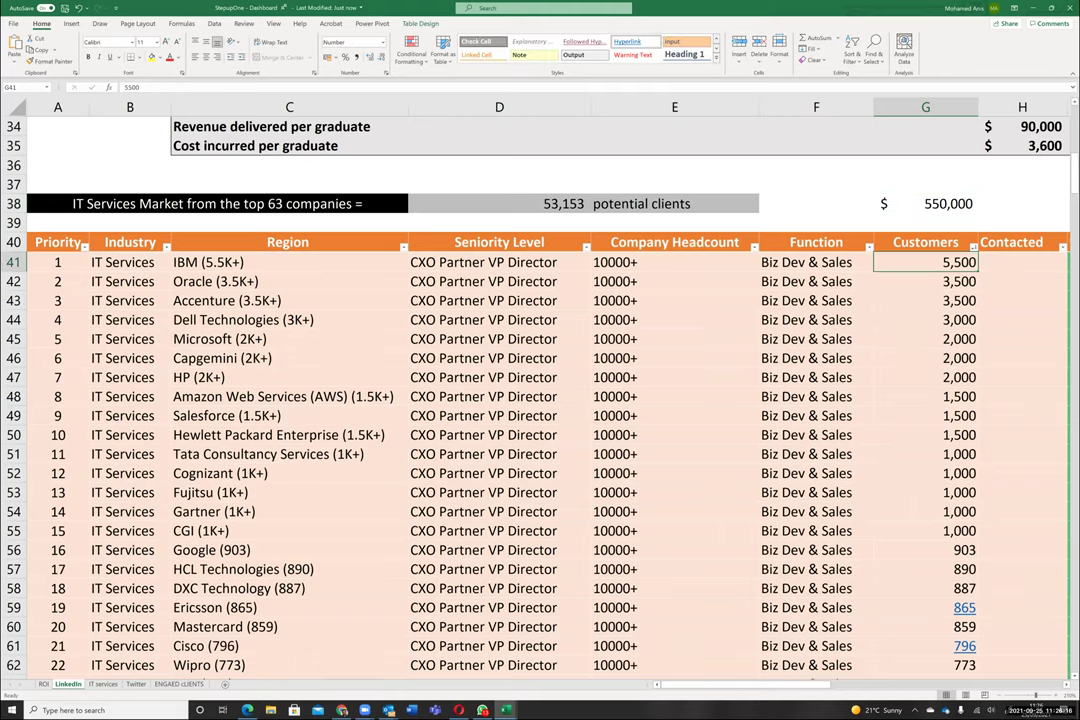
pyautogui.click(269, 262)
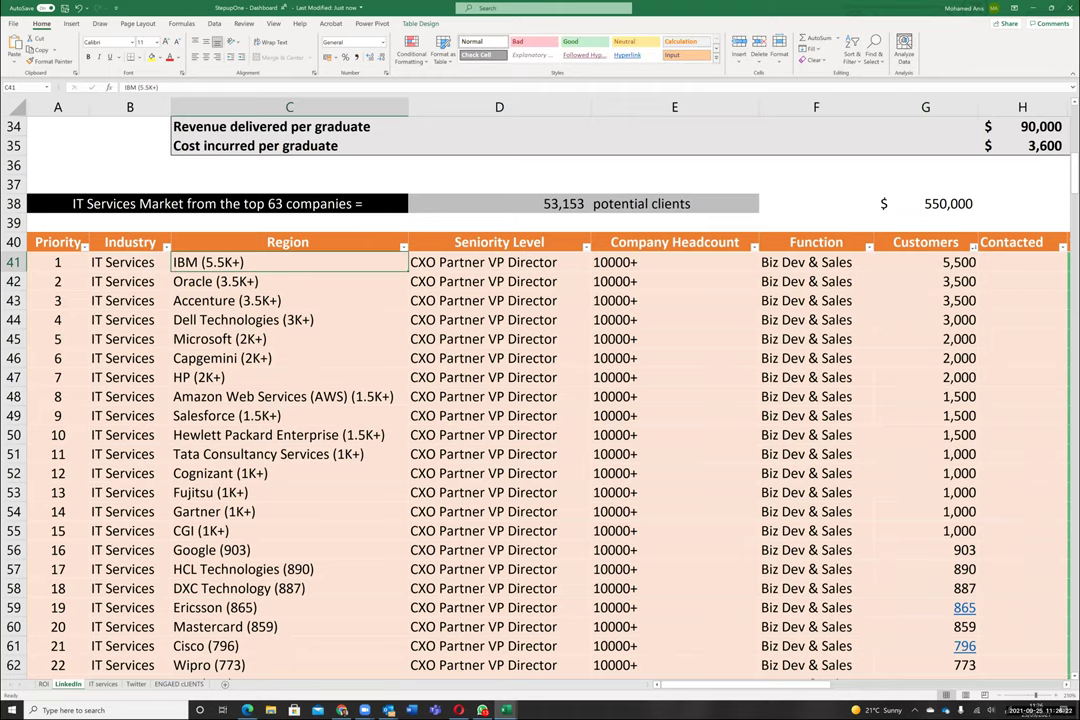
pyautogui.hotkey('ctrl', 'Right')
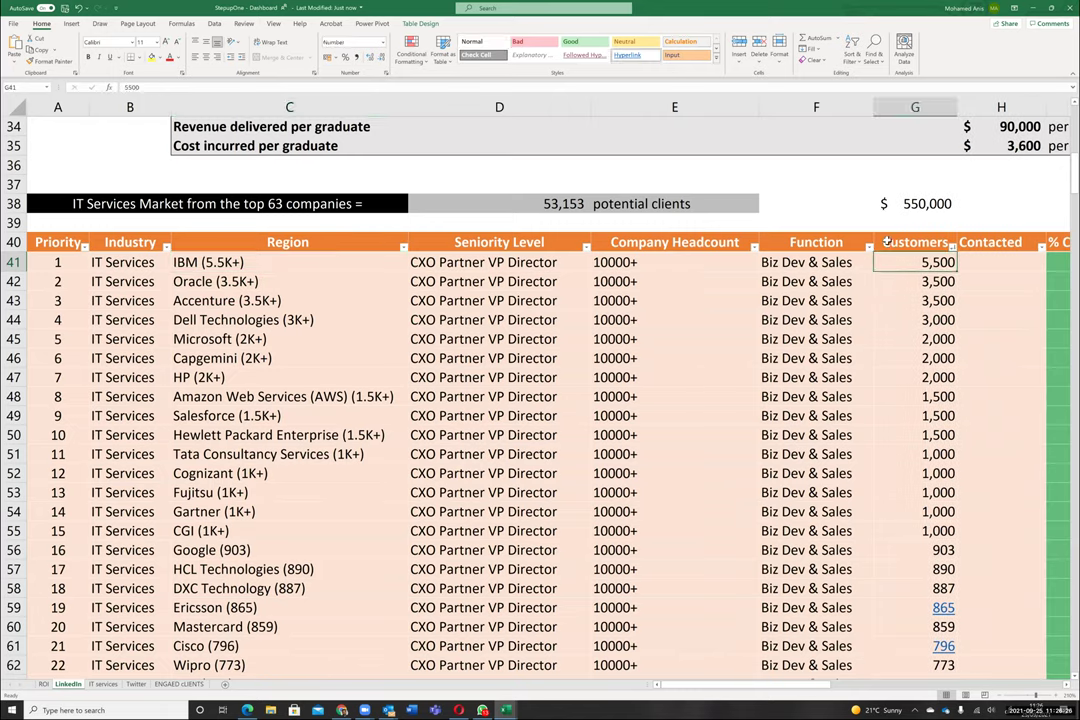
pyautogui.press('Down')
pyautogui.press('Down')
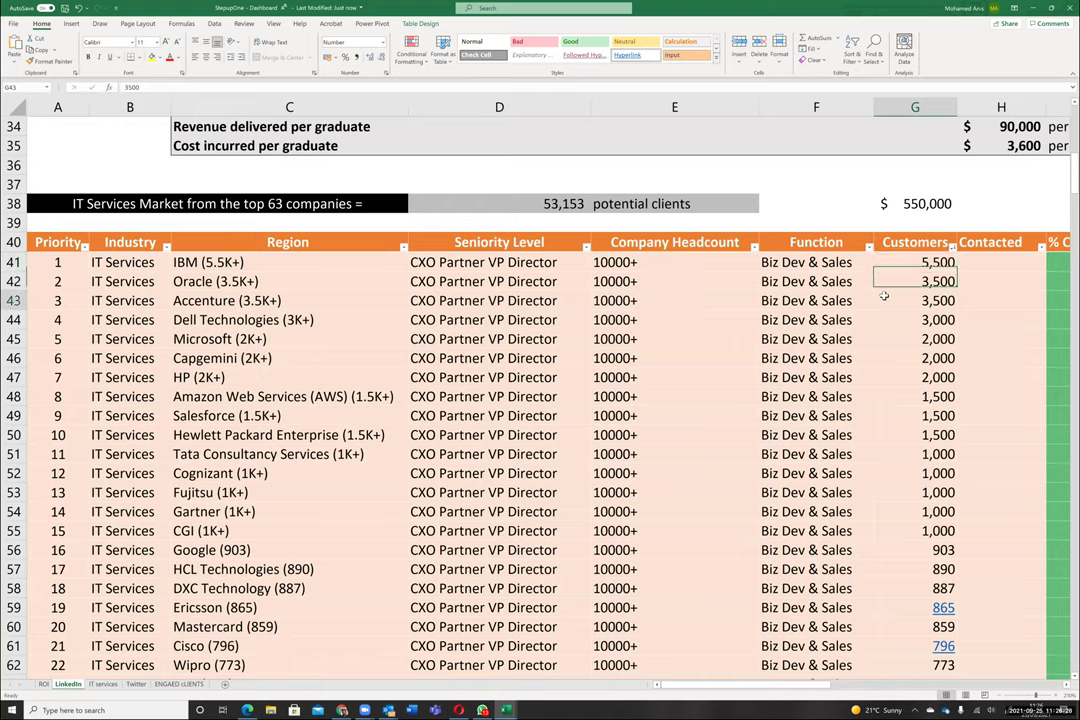
pyautogui.click(915, 262)
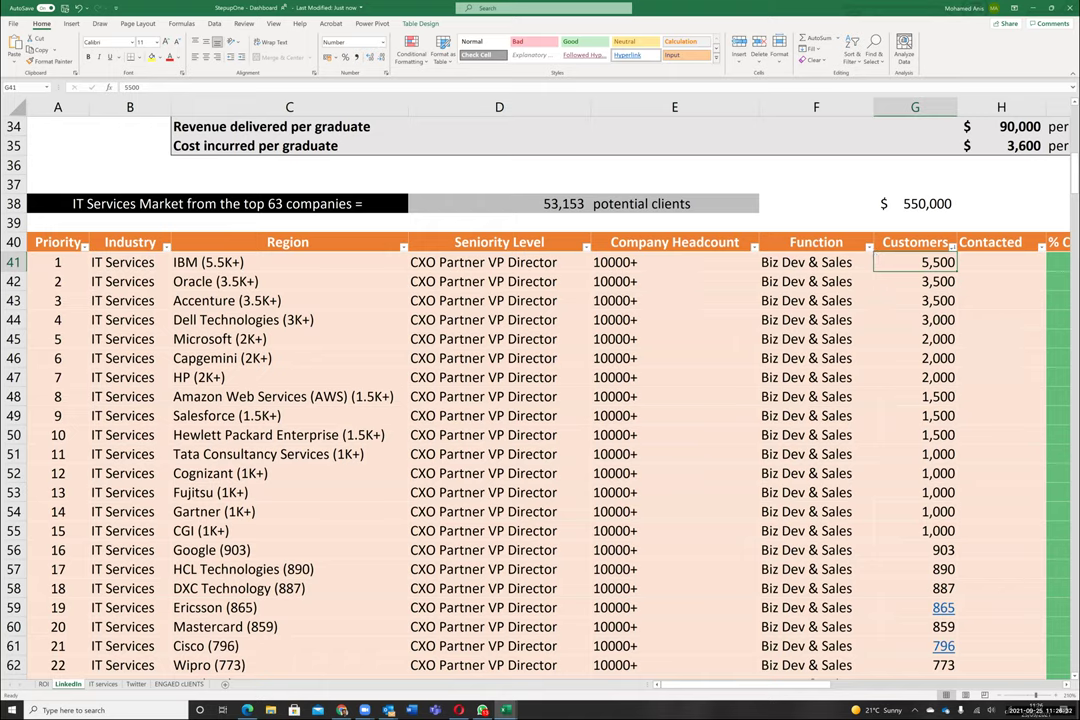
pyautogui.click(915, 281)
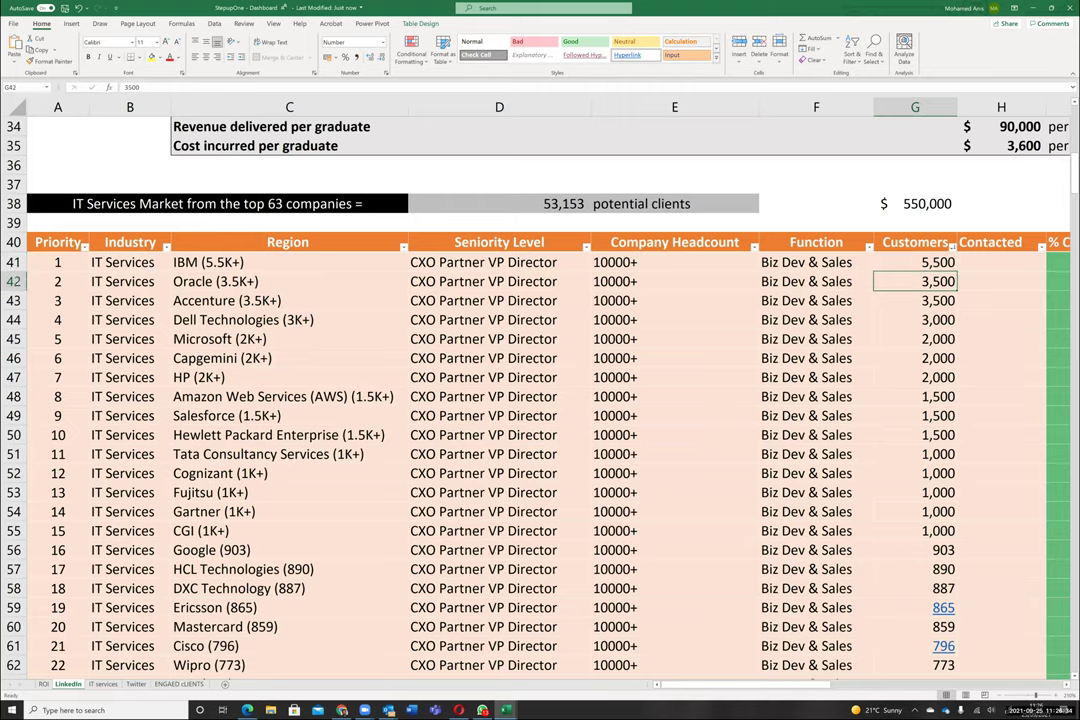
pyautogui.click(915, 300)
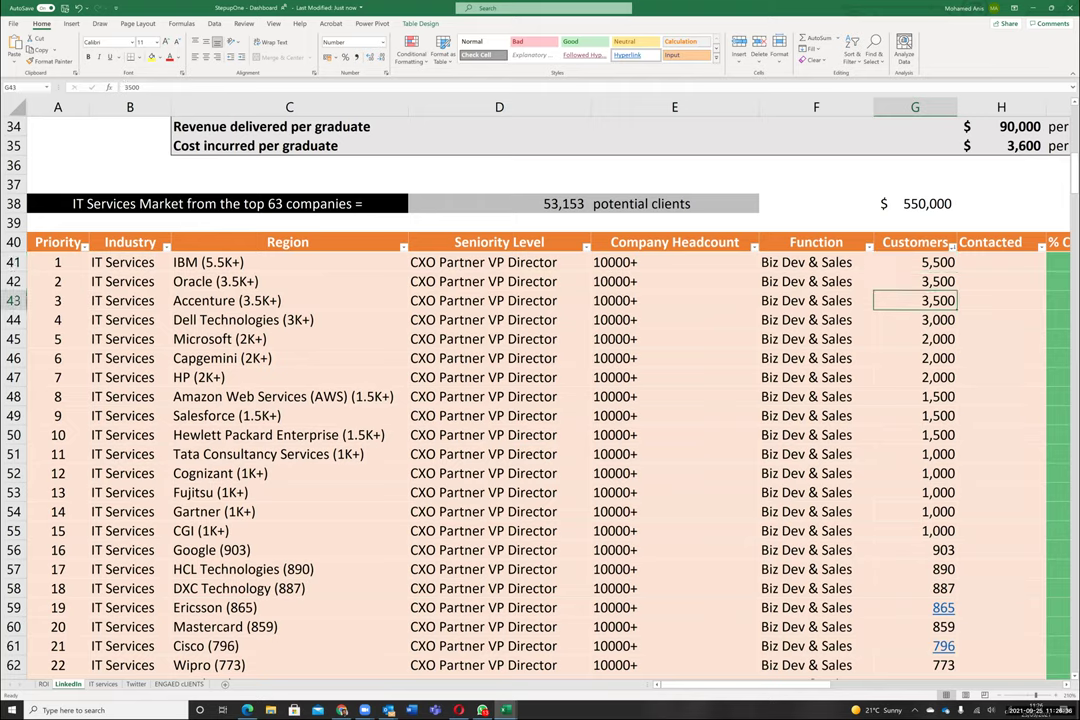
pyautogui.click(915, 339)
pyautogui.click(915, 281)
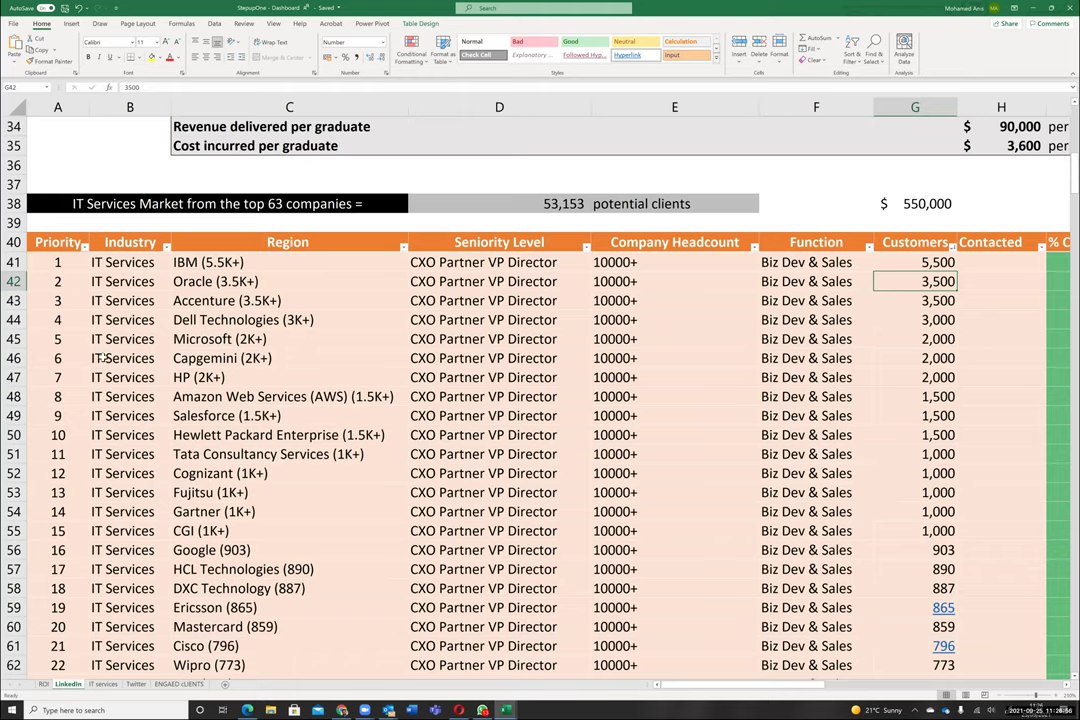
# Look through the full list of IT Services companies in the Region column, returning to the highest-priority entries
pyautogui.click(217, 266)
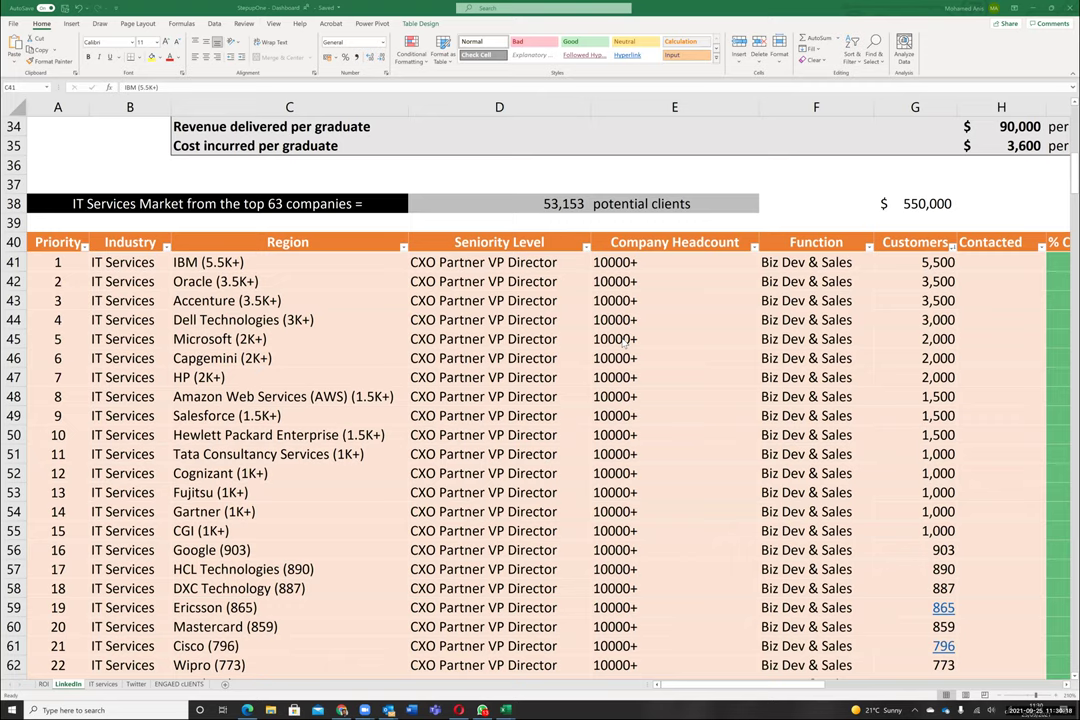
pyautogui.click(330, 306)
pyautogui.click(333, 316)
pyautogui.scroll(-2, 346, 397)
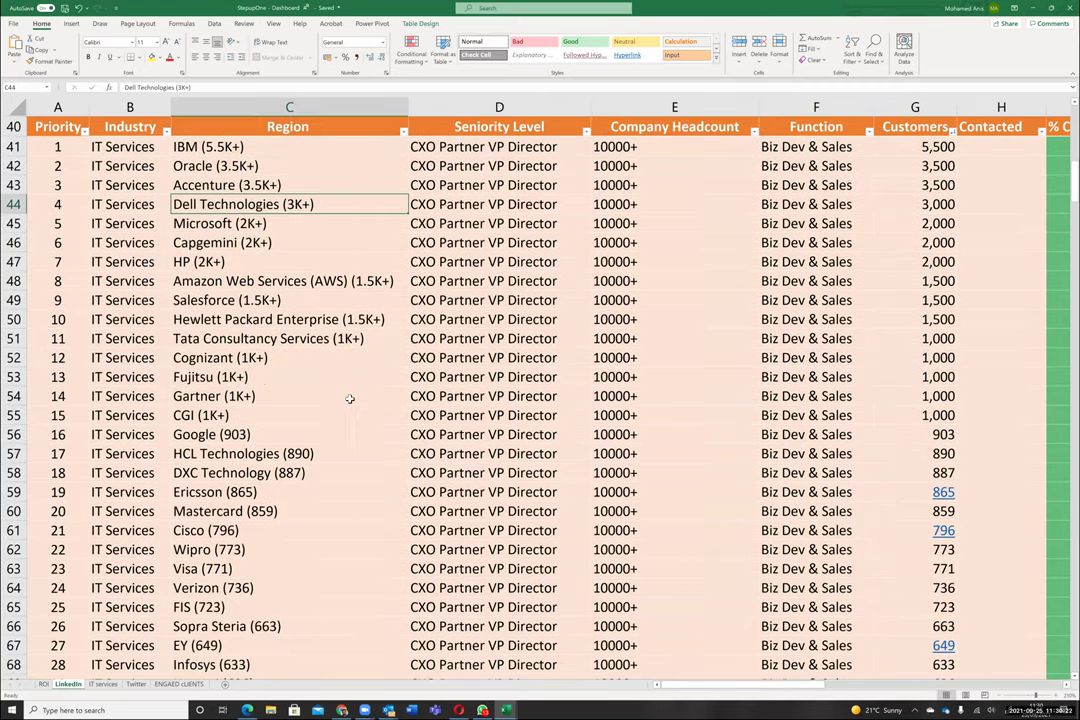
pyautogui.scroll(-6, 350, 396)
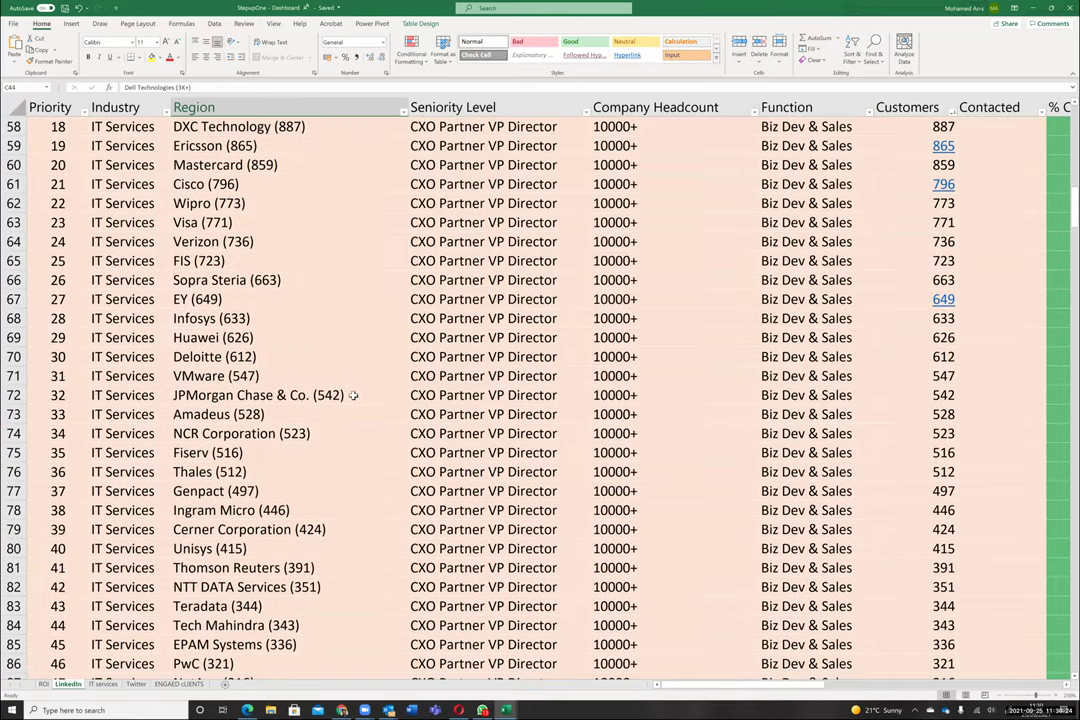
pyautogui.scroll(-5, 353, 395)
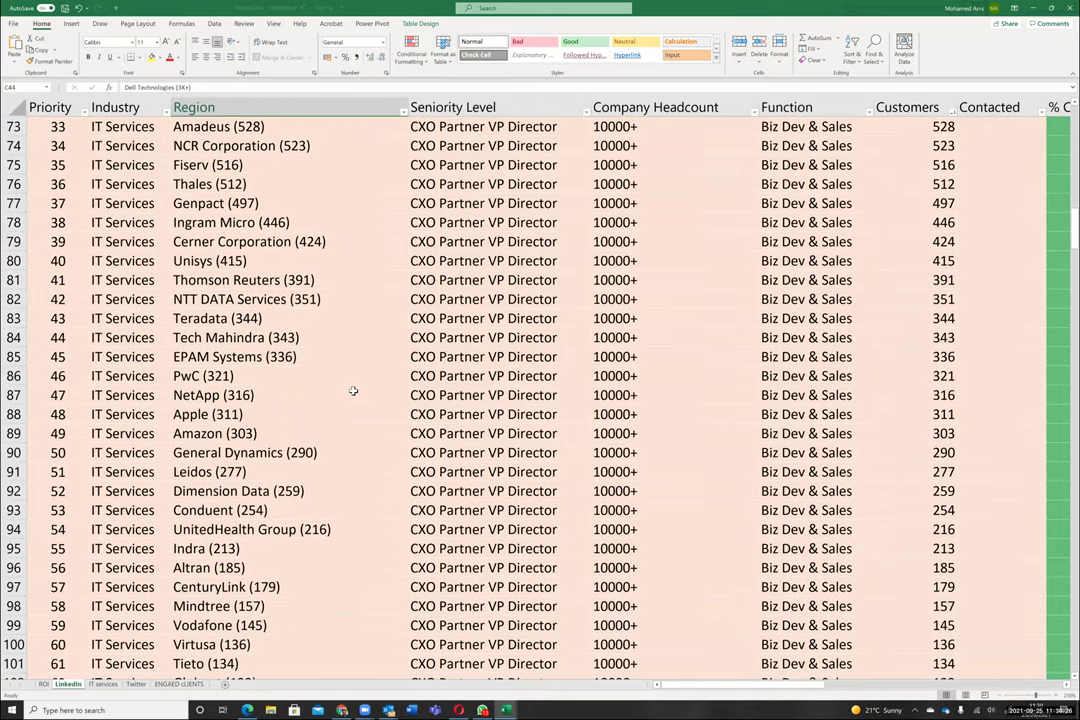
pyautogui.scroll(20, 353, 392)
pyautogui.scroll(-8, 353, 392)
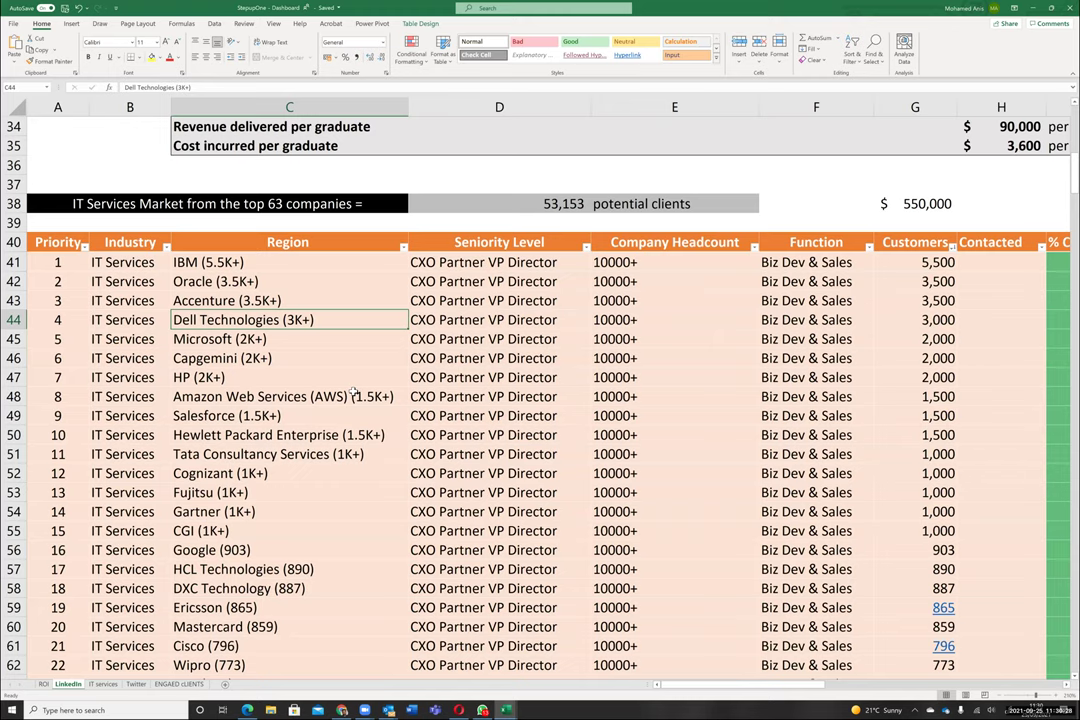
pyautogui.scroll(-1, 353, 395)
pyautogui.scroll(-1, 298, 330)
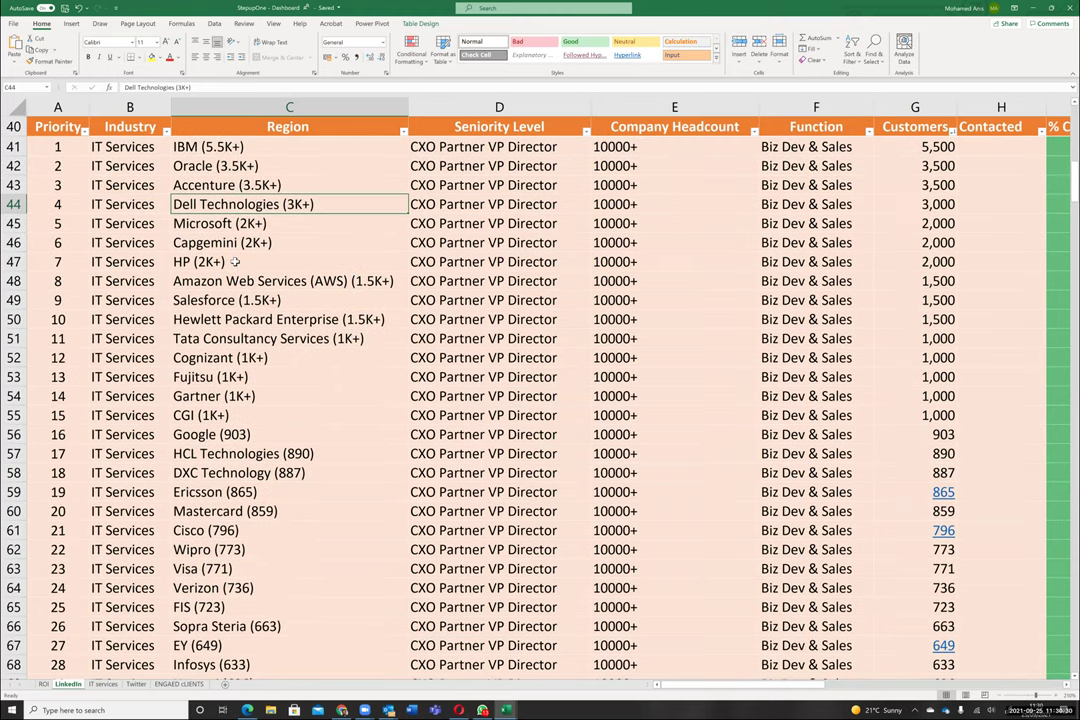
# Go through the Region column's company names one by one, from IBM down to DXC Technology
pyautogui.click(201, 146)
pyautogui.click(205, 166)
pyautogui.click(210, 185)
pyautogui.click(220, 204)
pyautogui.click(224, 223)
pyautogui.click(228, 242)
pyautogui.click(232, 262)
pyautogui.click(236, 281)
pyautogui.click(240, 300)
pyautogui.click(244, 319)
pyautogui.click(248, 338)
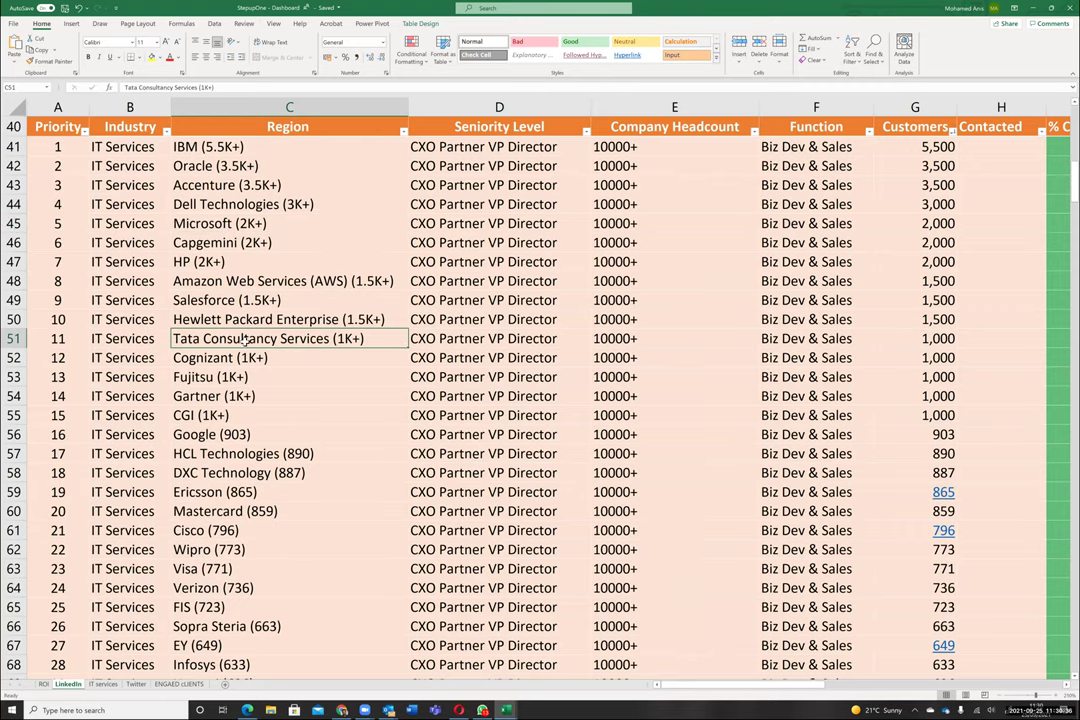
pyautogui.press('Down')
pyautogui.press('Down')
pyautogui.press('Down')
pyautogui.press('Down')
pyautogui.press('Down')
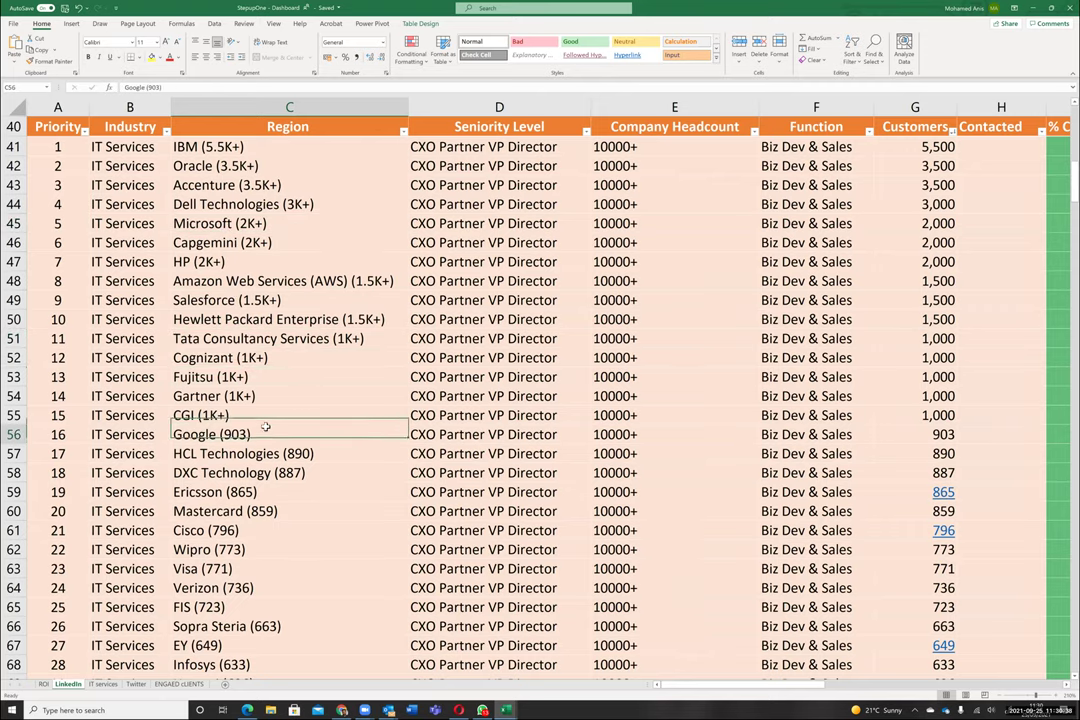
pyautogui.click(258, 470)
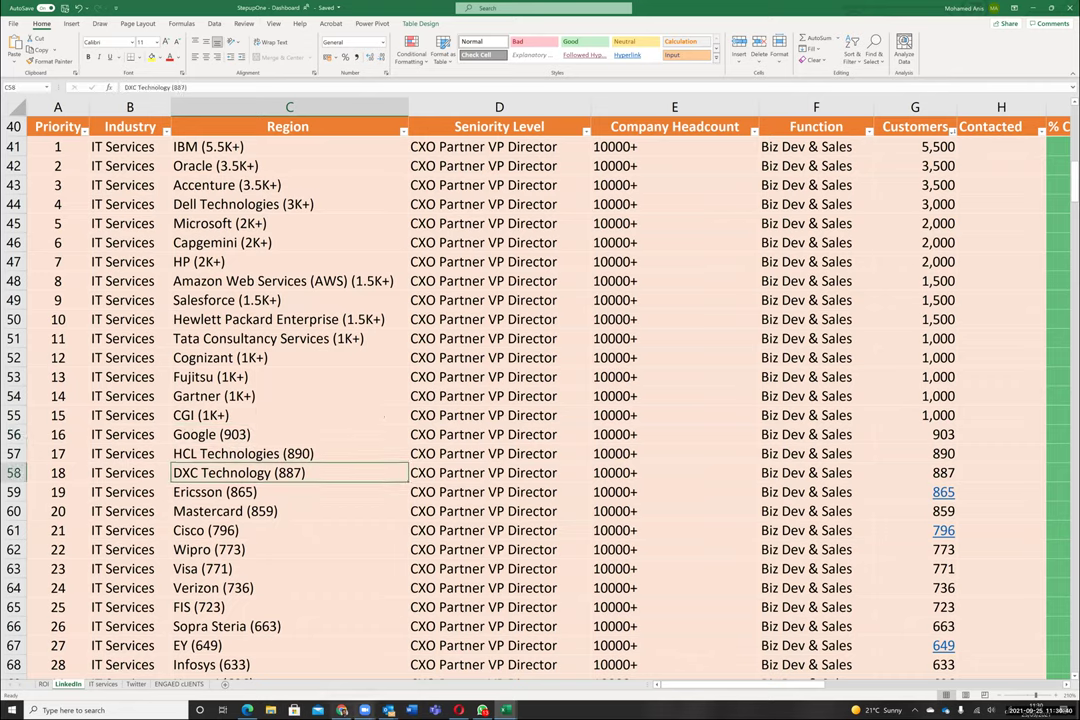
# Switch to ClickUp, collapse the FINDING JOB ARM learnings and add the task "Key Actions on the FINDING JOB ARM of StepUp.One" under 25 SEP 2021
pyautogui.hotkey('alt', 'Tab')
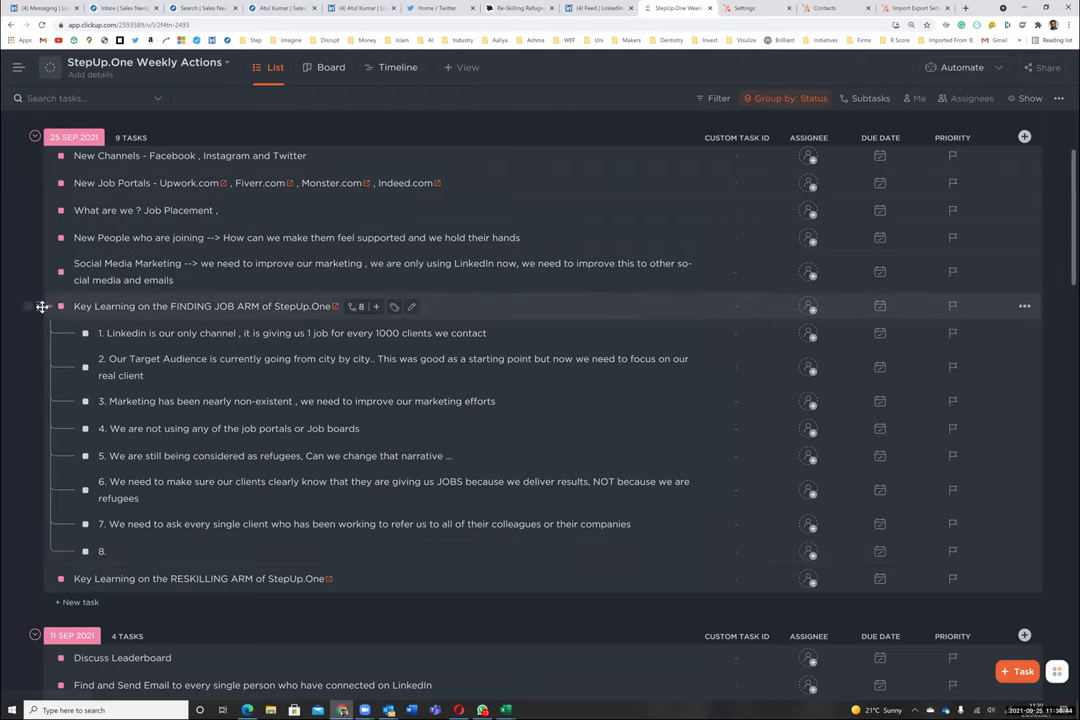
pyautogui.click(48, 306)
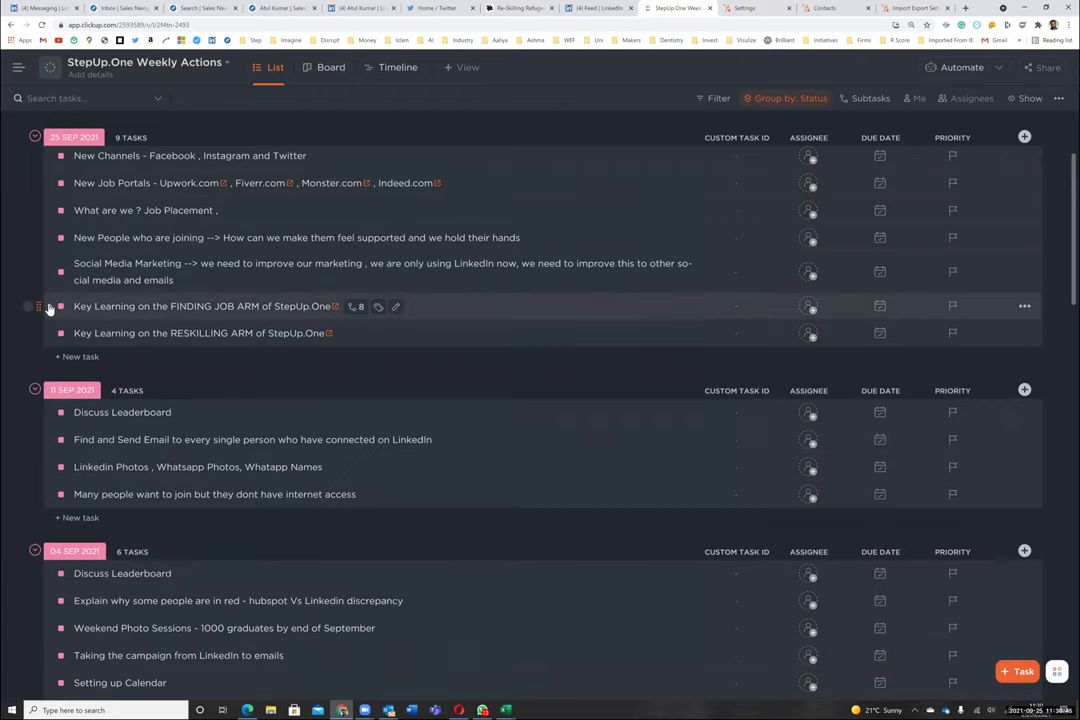
pyautogui.click(81, 356)
pyautogui.write('Ke')
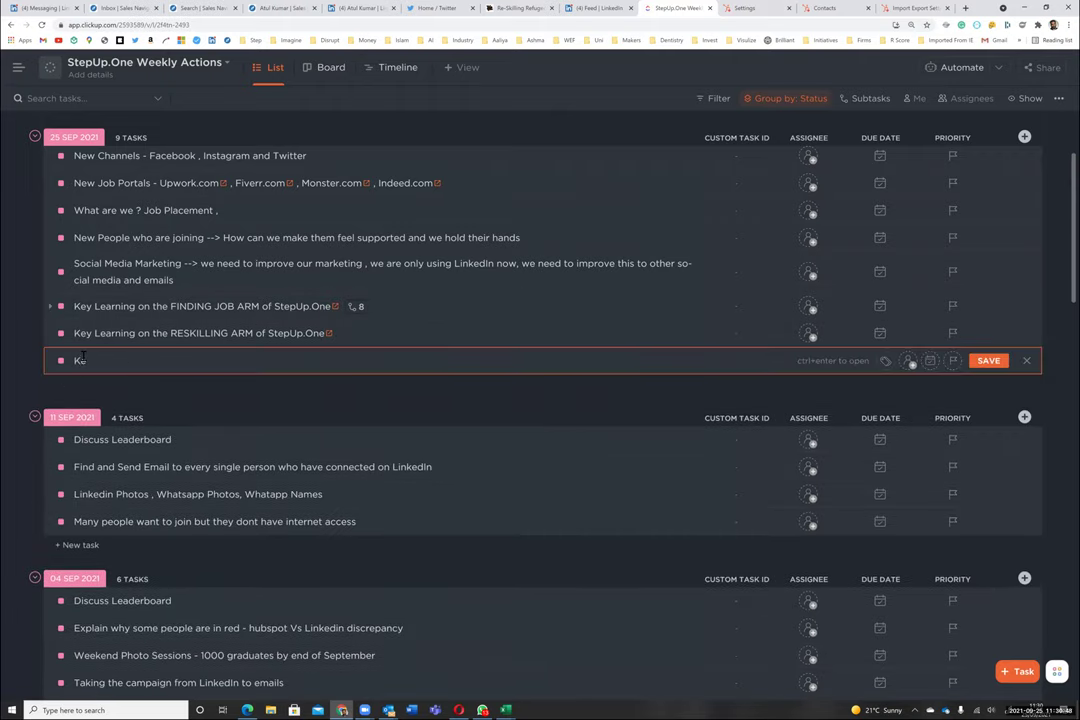
pyautogui.write('y Actuo')
pyautogui.press('BackSpace')
pyautogui.press('BackSpace')
pyautogui.write('ions on the FINDING JOB ')
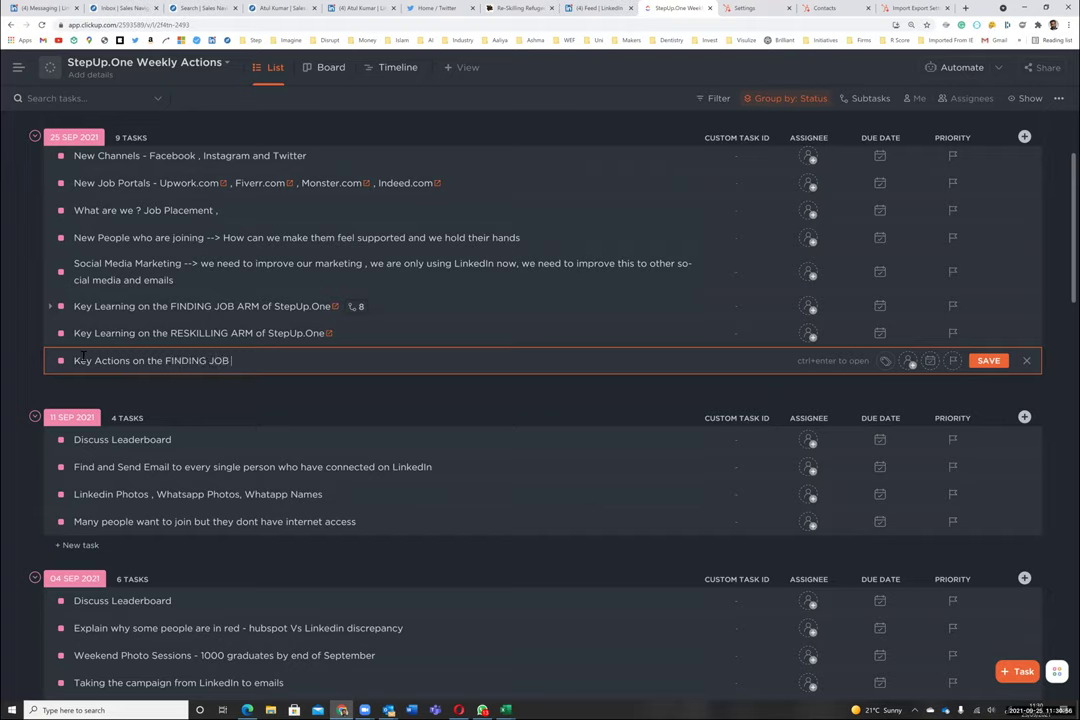
pyautogui.write('ARM of StepUp.One')
pyautogui.press('Return')
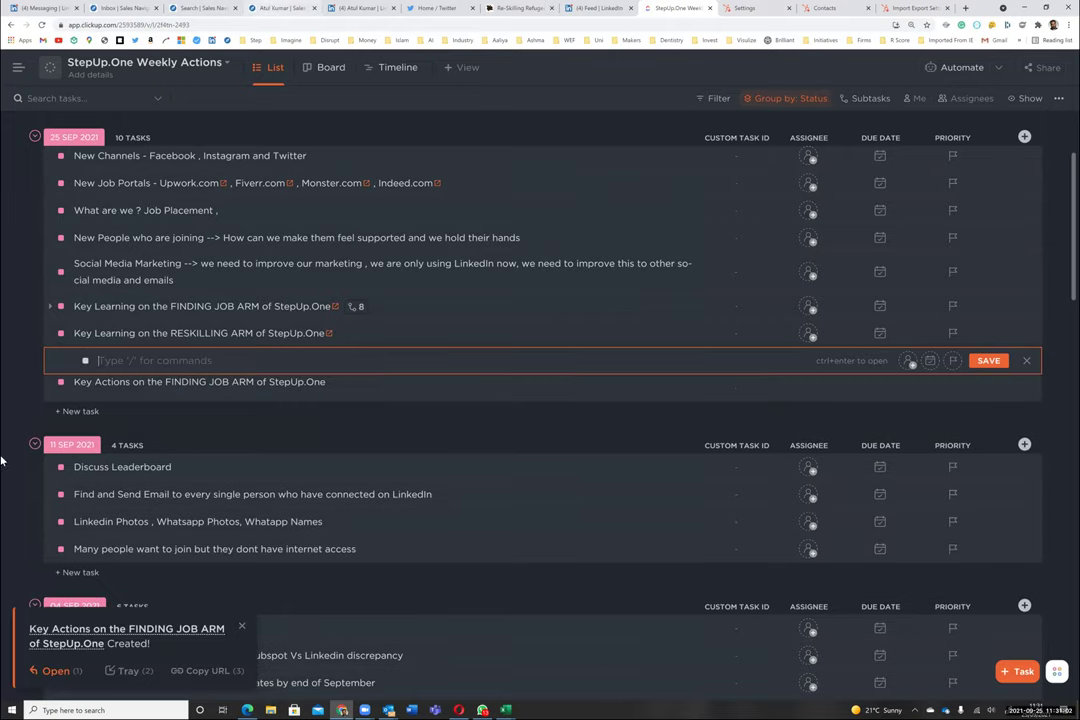
pyautogui.press('Escape')
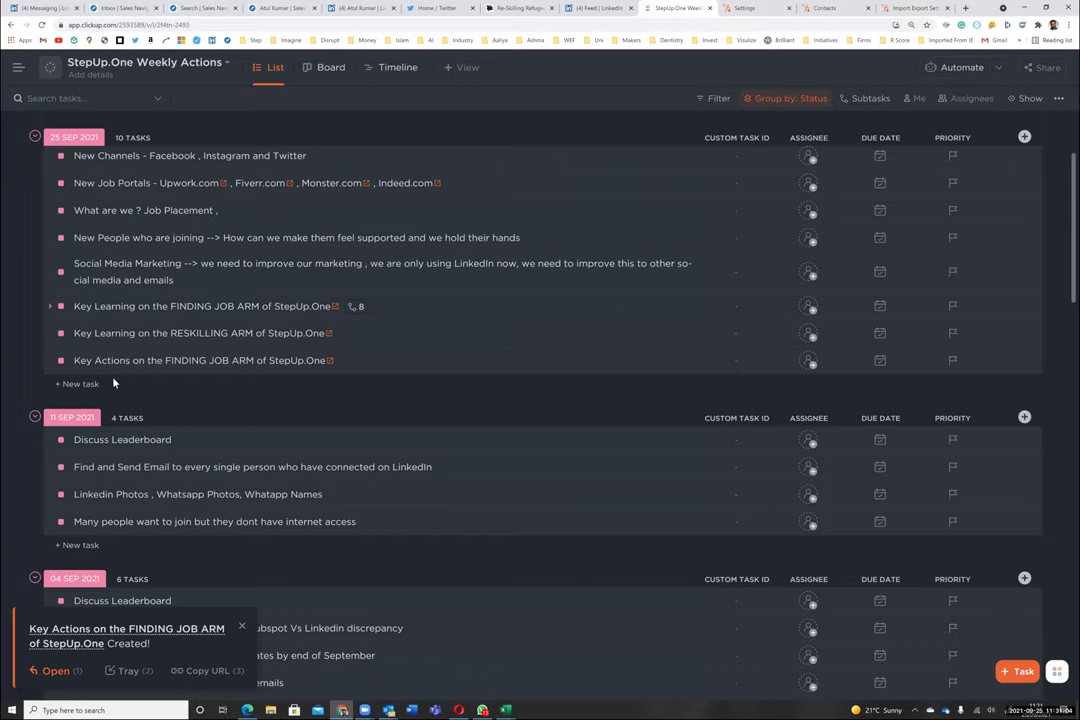
# Add the subtask "1. Put all Focus on one single Industry - We chose IT Services" under the Key Actions task
pyautogui.click(85, 384)
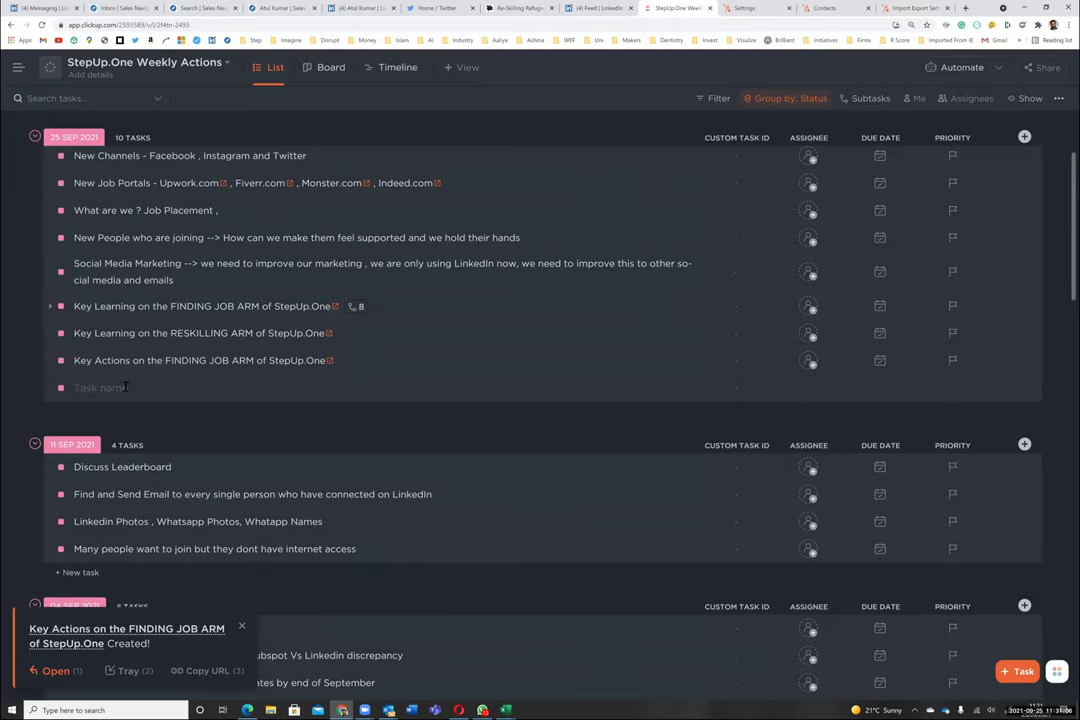
pyautogui.press('Tab')
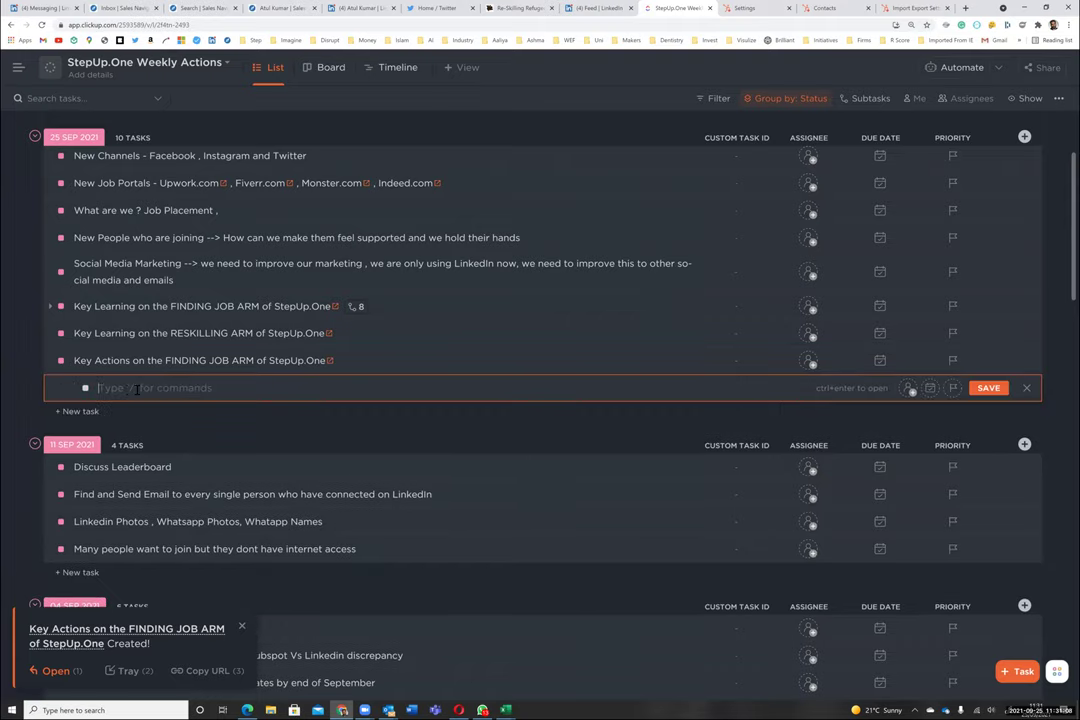
pyautogui.write('1.')
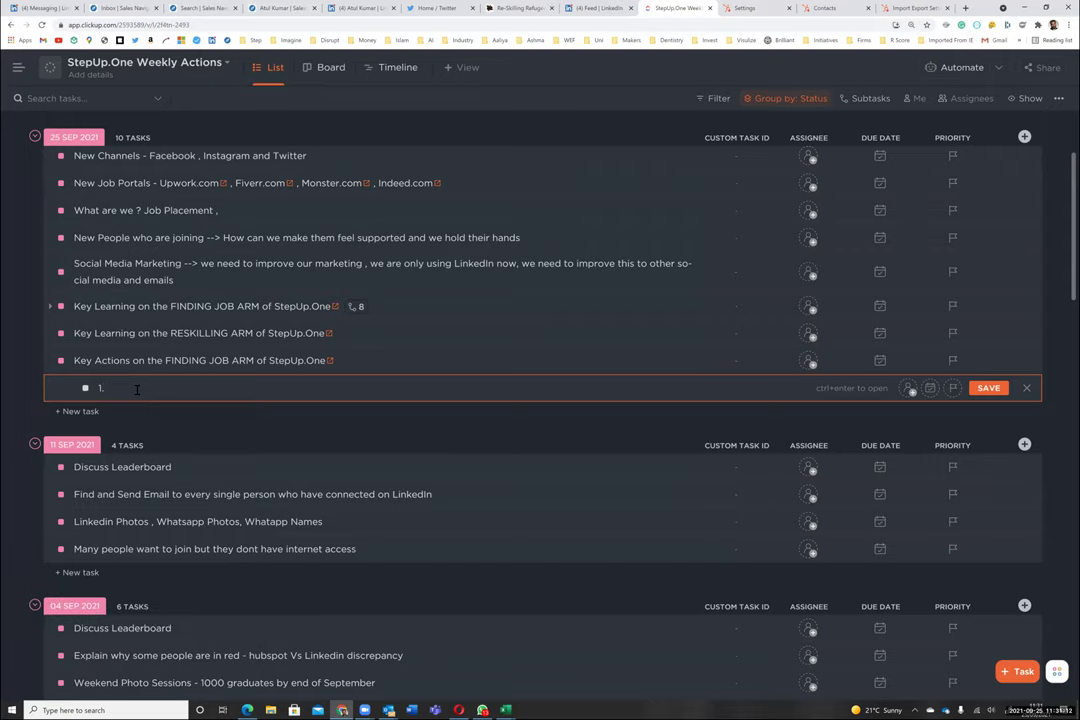
pyautogui.write(' Put all FO')
pyautogui.press('BackSpace')
pyautogui.write('ou')
pyautogui.write('us on one sin')
pyautogui.write('gle ')
pyautogui.write('Indis')
pyautogui.write('ustry')
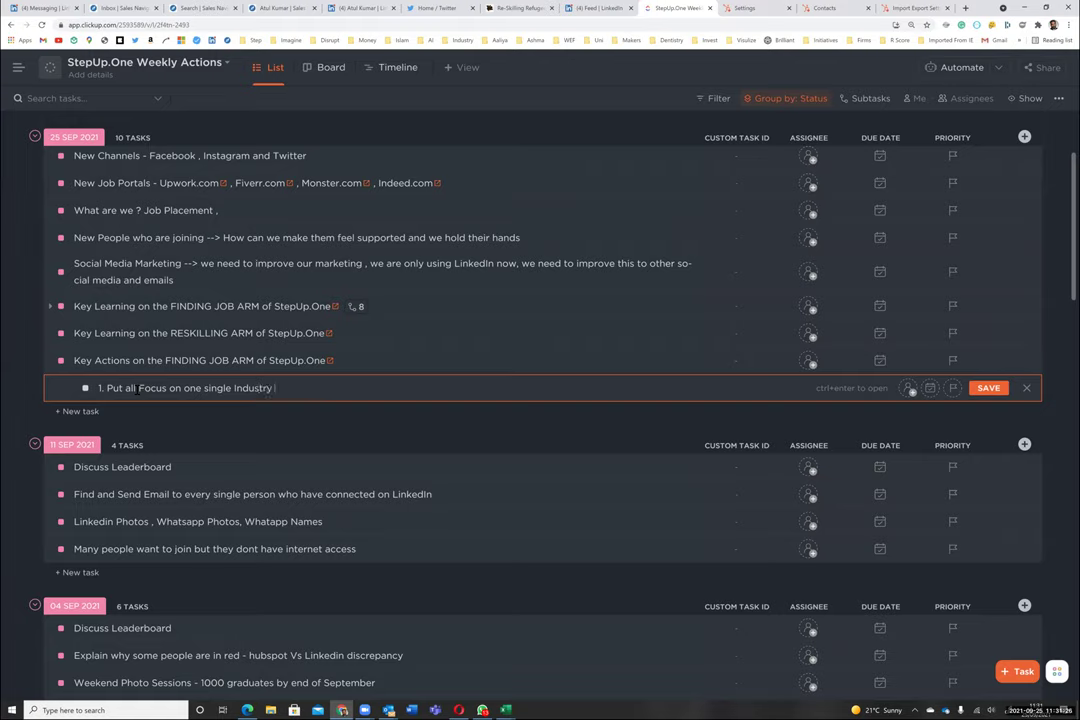
pyautogui.write('e chose IT Services')
pyautogui.press('Return')
# Add the subtask "2. Executive Connect at the right levels" under the Key Actions on the FINDING JOB ARM task
pyautogui.write('2. ')
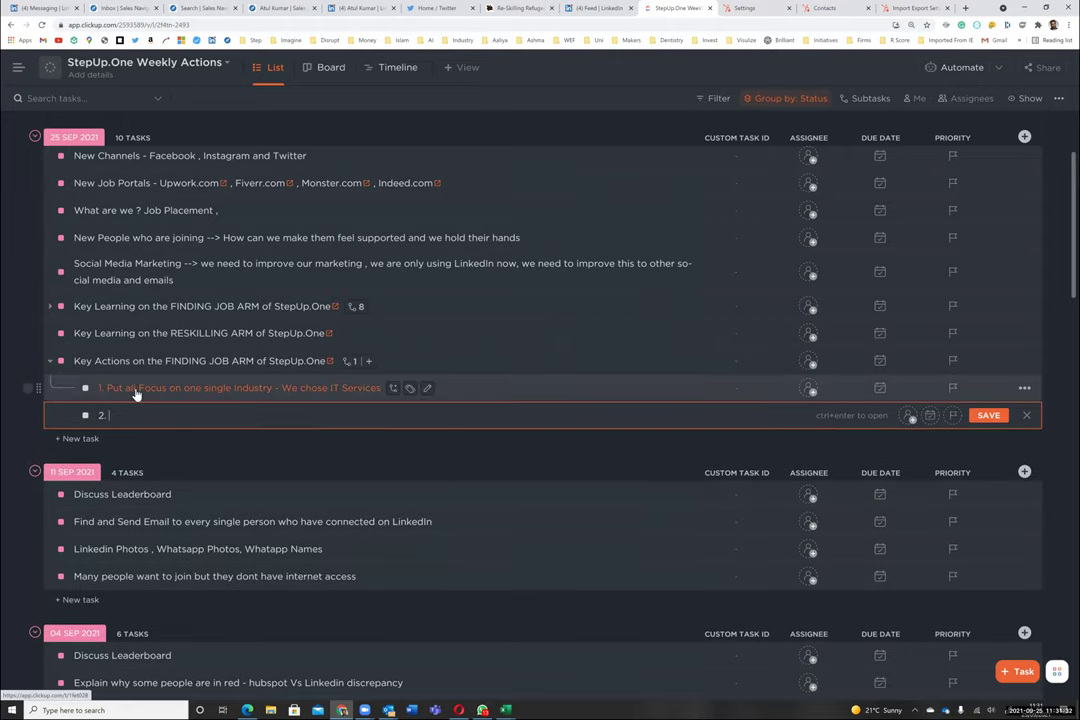
pyautogui.write('Executive Connect at the right level')
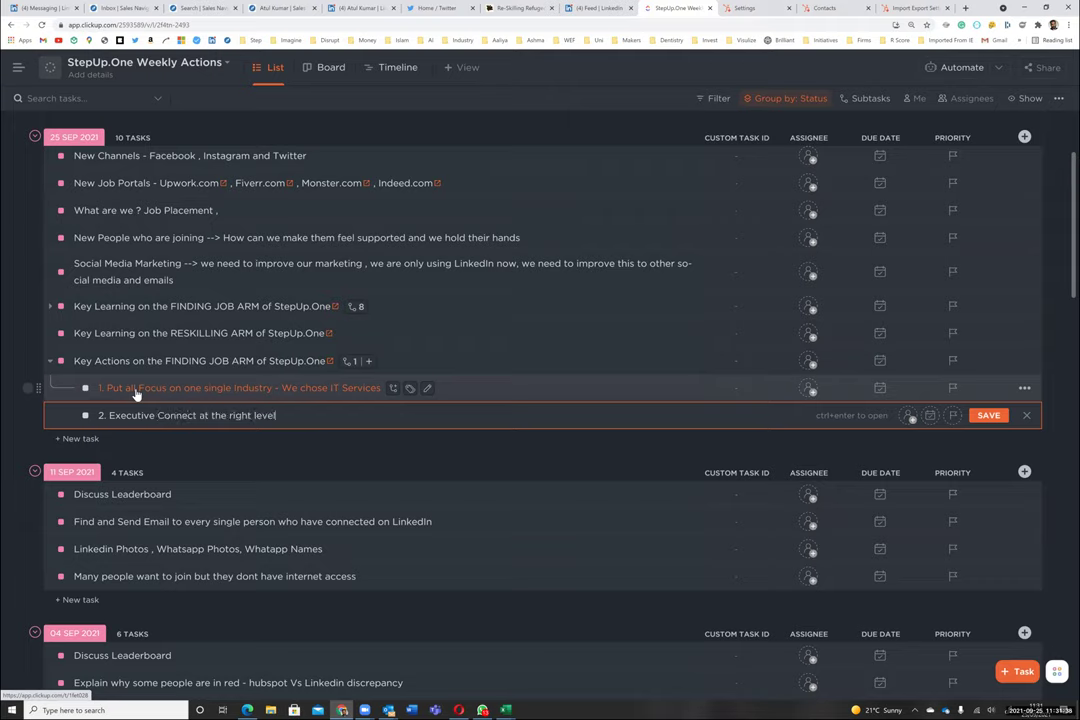
pyautogui.write('s')
pyautogui.press('Return')
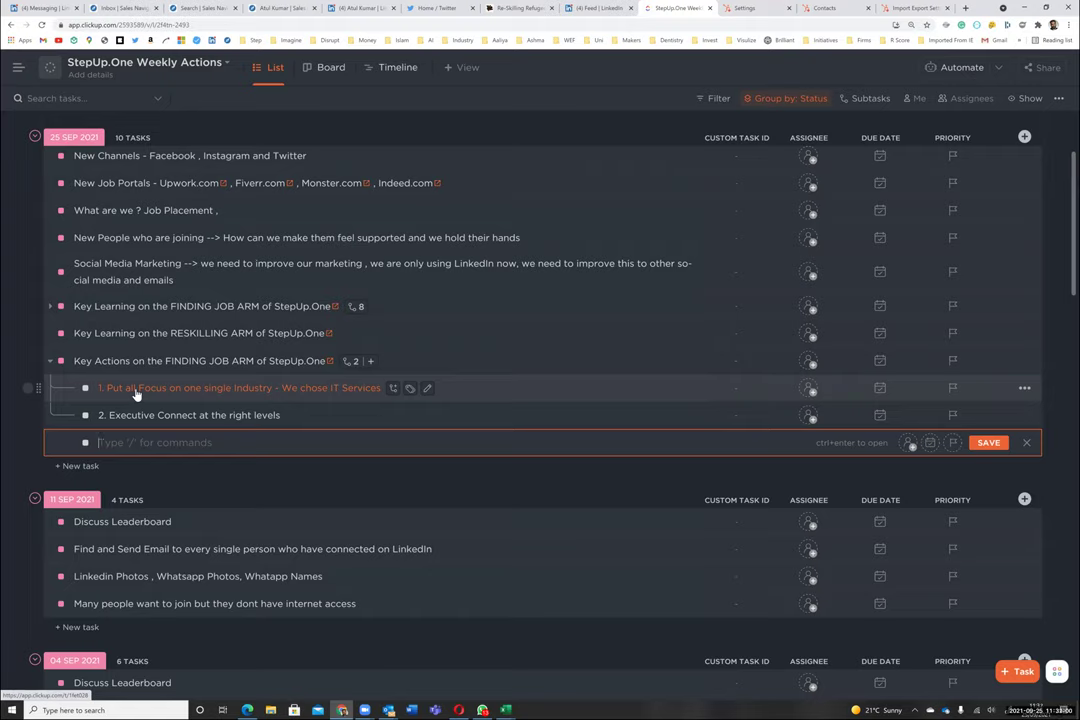
# Switch to the Excel workbook and go back up the Region column's companies from DXC Technology to IBM
pyautogui.hotkey('alt', 'Tab')
pyautogui.scroll(2, 266, 292)
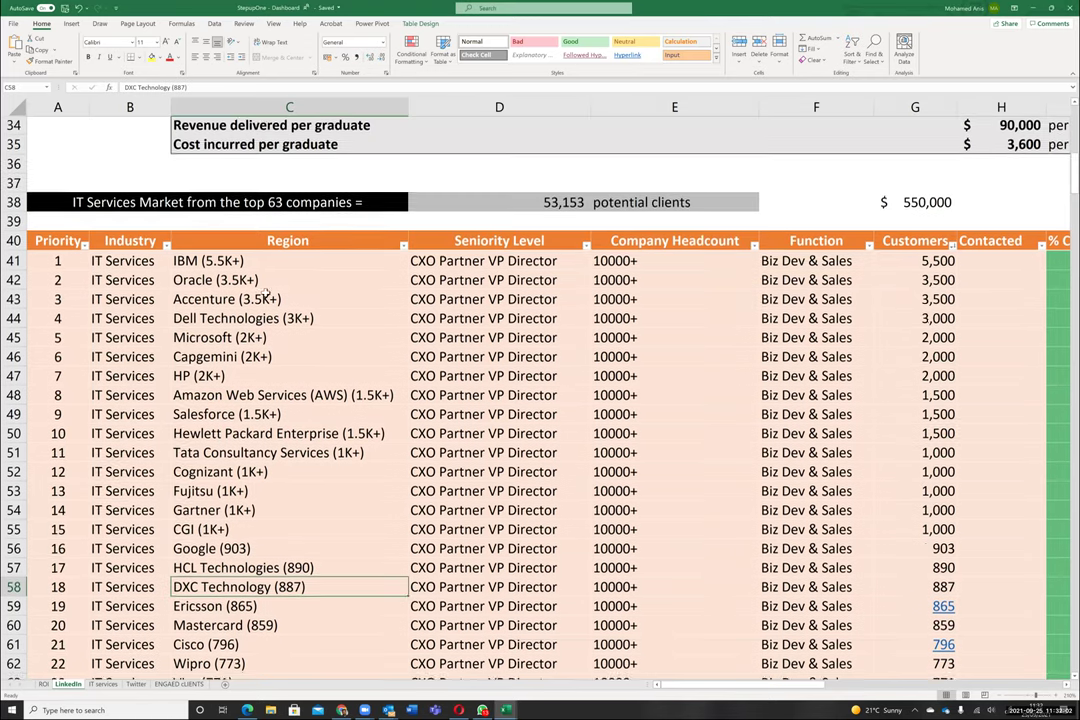
pyautogui.press('Up')
pyautogui.press('Up')
pyautogui.press('Up')
pyautogui.press('Up')
pyautogui.press('Up')
pyautogui.press('Up')
pyautogui.press('Up')
pyautogui.press('Up')
pyautogui.press('Up')
pyautogui.press('Up')
pyautogui.press('Up')
pyautogui.press('Up')
pyautogui.press('Up')
pyautogui.press('Up')
pyautogui.press('Up')
pyautogui.press('Up')
pyautogui.press('Up')
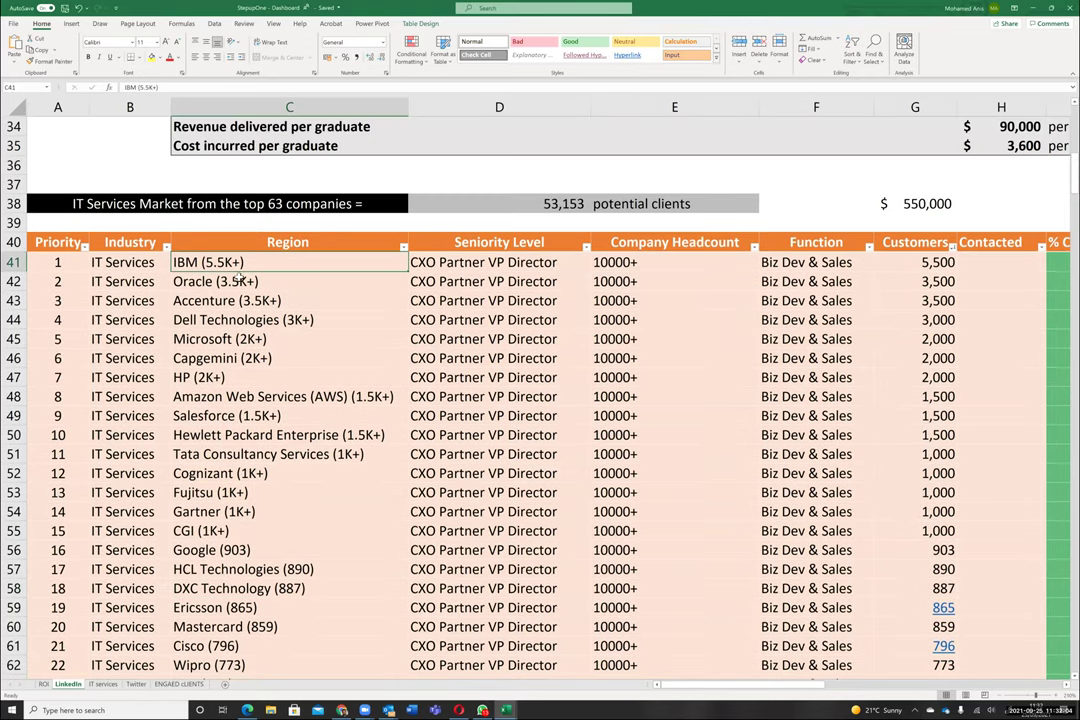
pyautogui.press('Down')
pyautogui.press('Up')
# Check IBM's seniority level, then view the Region entries from IBM down to Dell Technologies
pyautogui.click(498, 262)
pyautogui.click(323, 268)
pyautogui.click(309, 279)
pyautogui.click(309, 300)
pyautogui.click(309, 319)
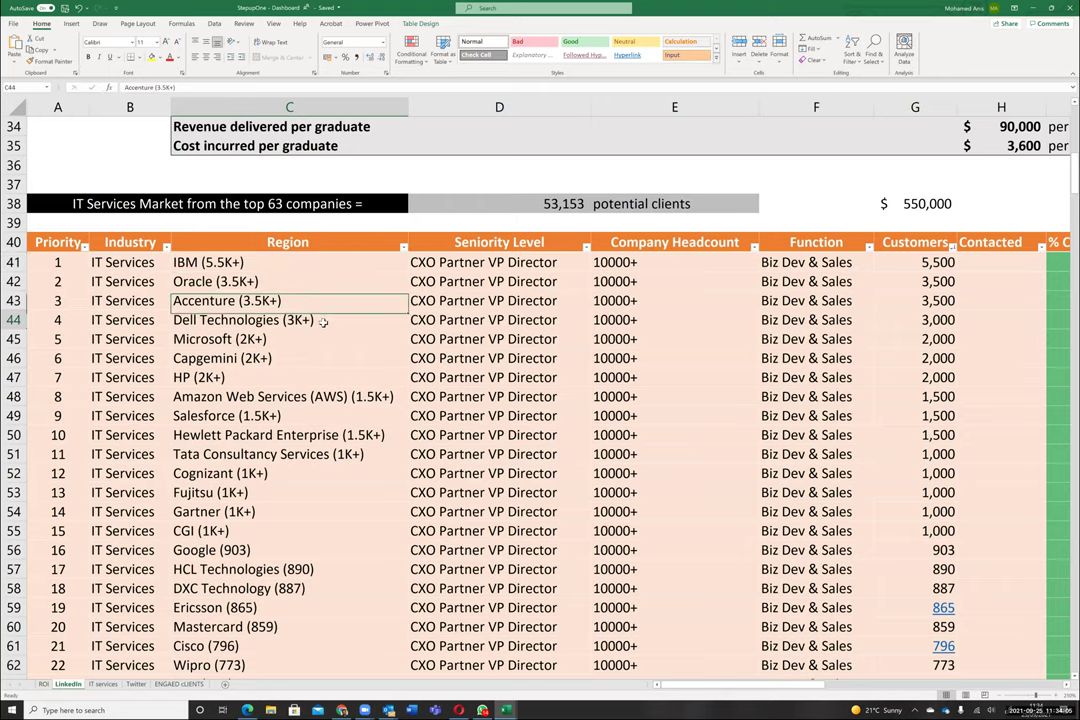
# Compare the first row's Industry entry with IBM and go over the companies just below it in the Region column
pyautogui.click(153, 262)
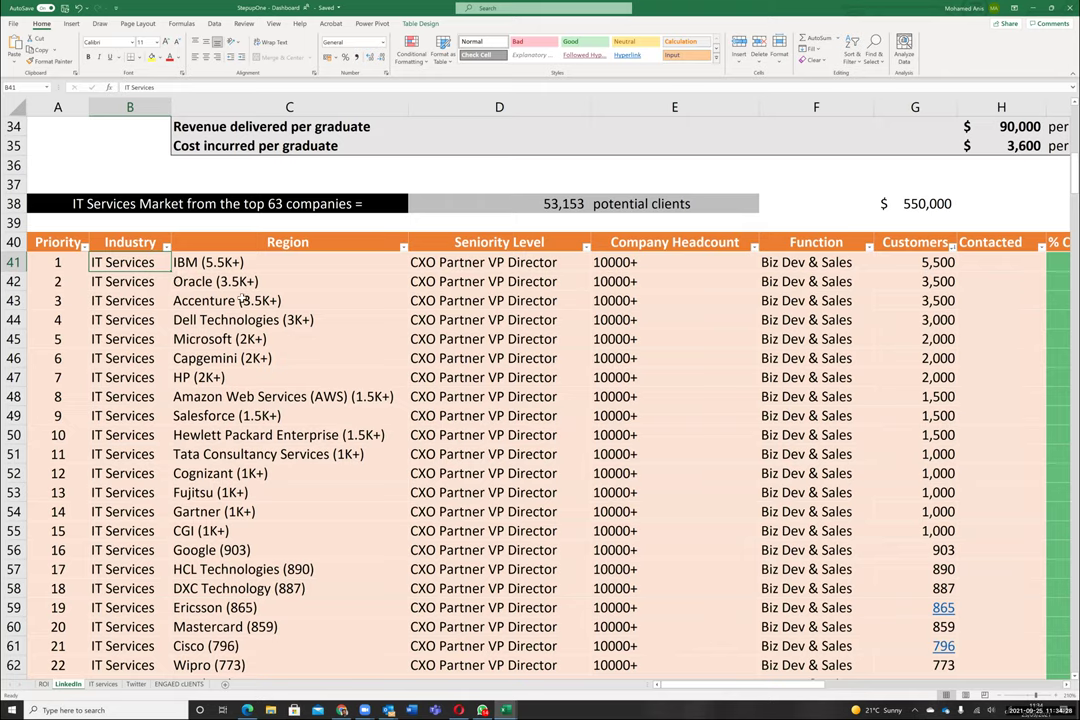
pyautogui.click(245, 263)
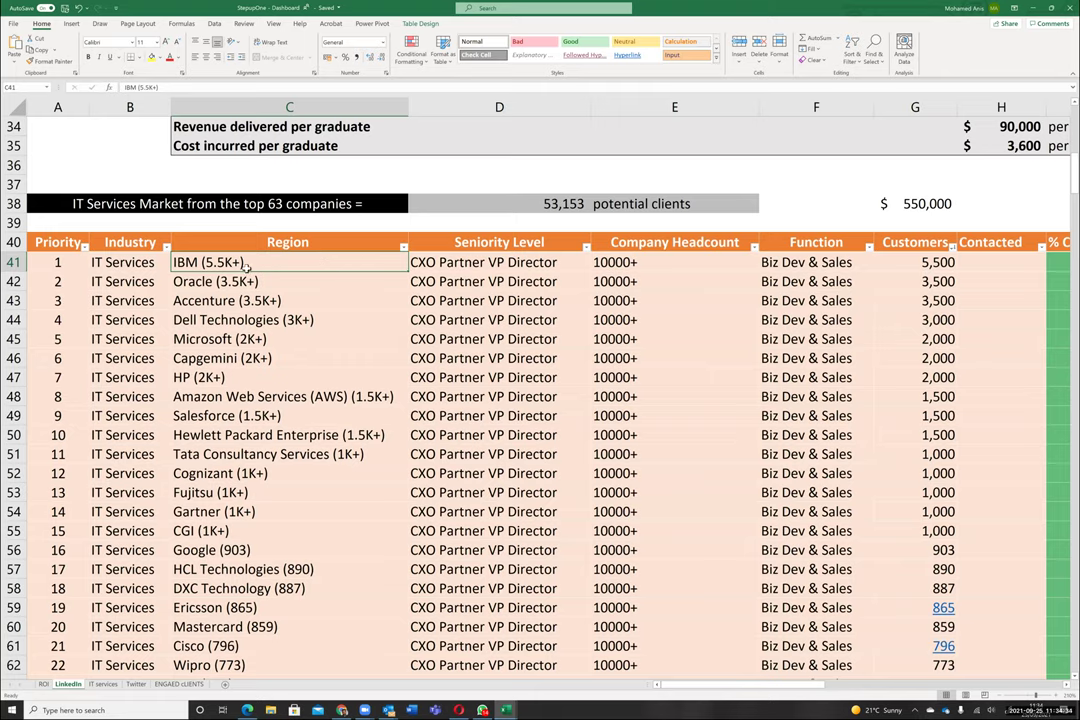
pyautogui.click(140, 263)
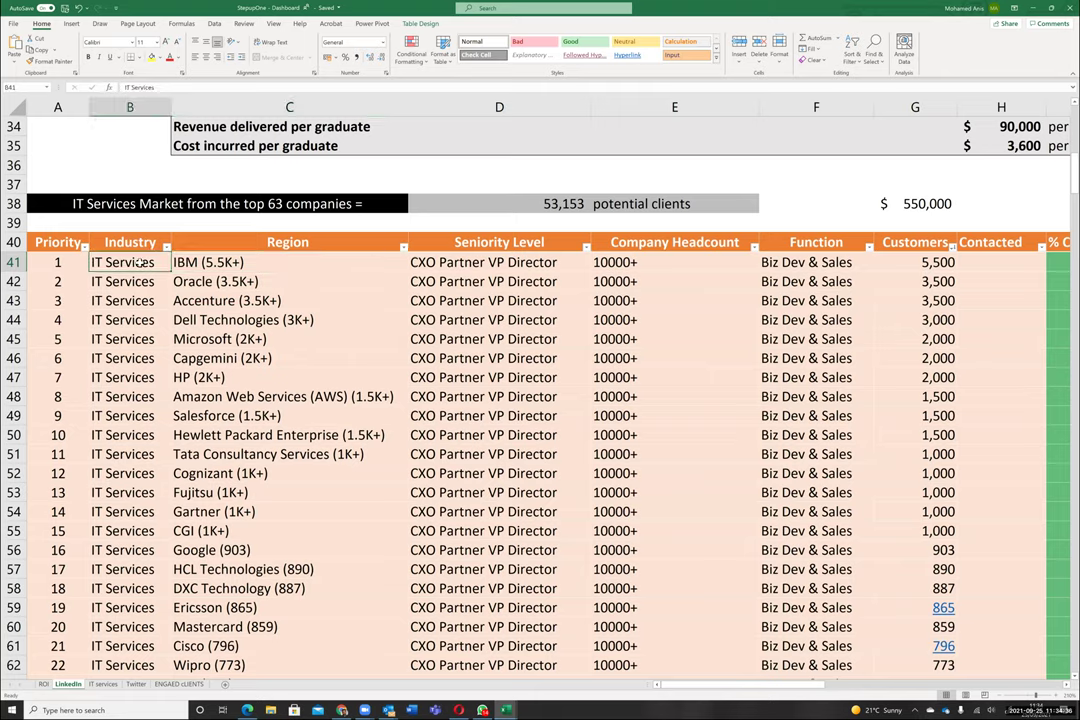
pyautogui.click(228, 263)
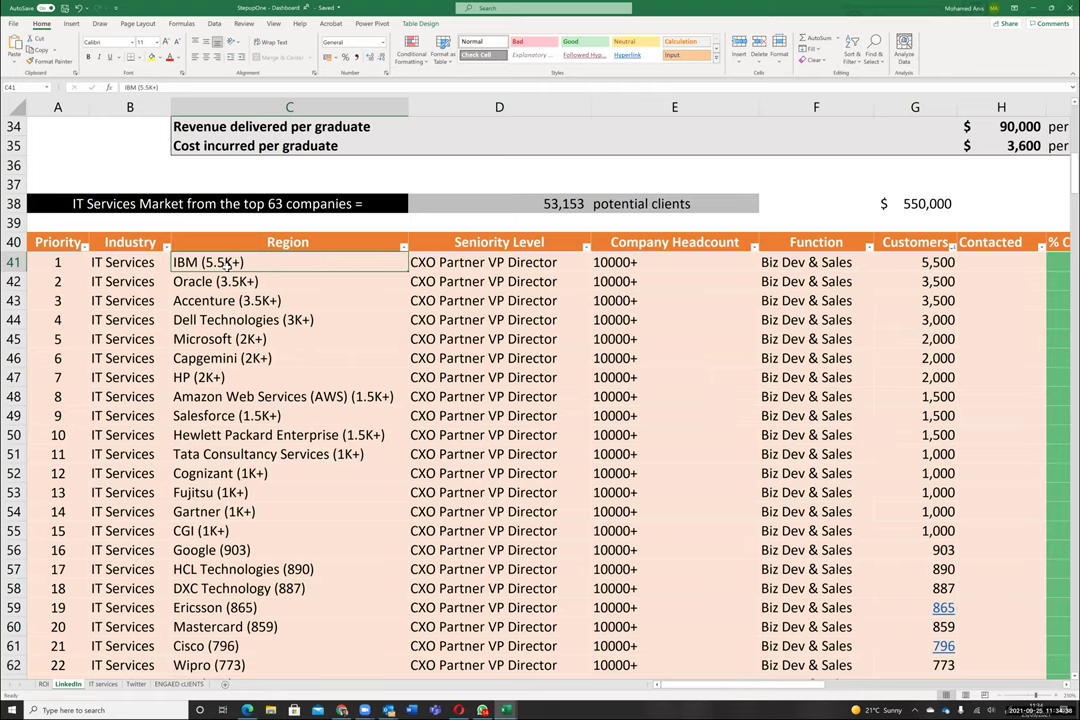
pyautogui.press('Down')
pyautogui.press('Up')
pyautogui.press('Down')
pyautogui.press('Down')
pyautogui.press('Down')
pyautogui.click(241, 262)
pyautogui.click(250, 282)
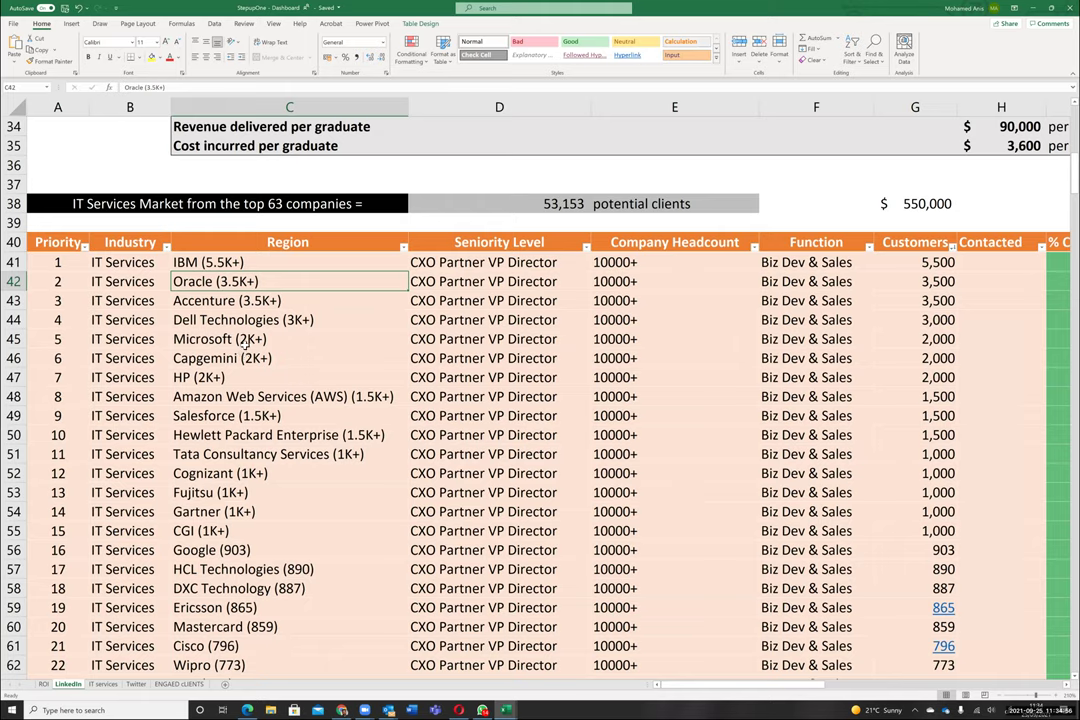
pyautogui.click(228, 296)
pyautogui.click(205, 262)
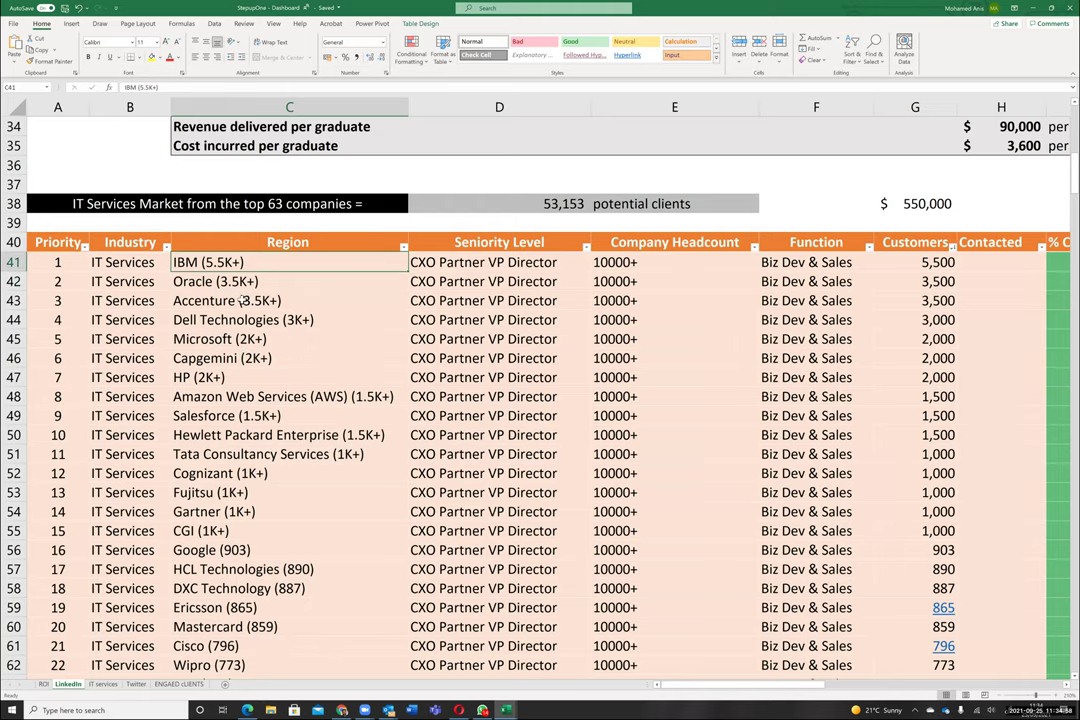
# Examine the Customers figures from IBM down to UST, the total row and the market section for the rest of the companies
pyautogui.click(915, 300)
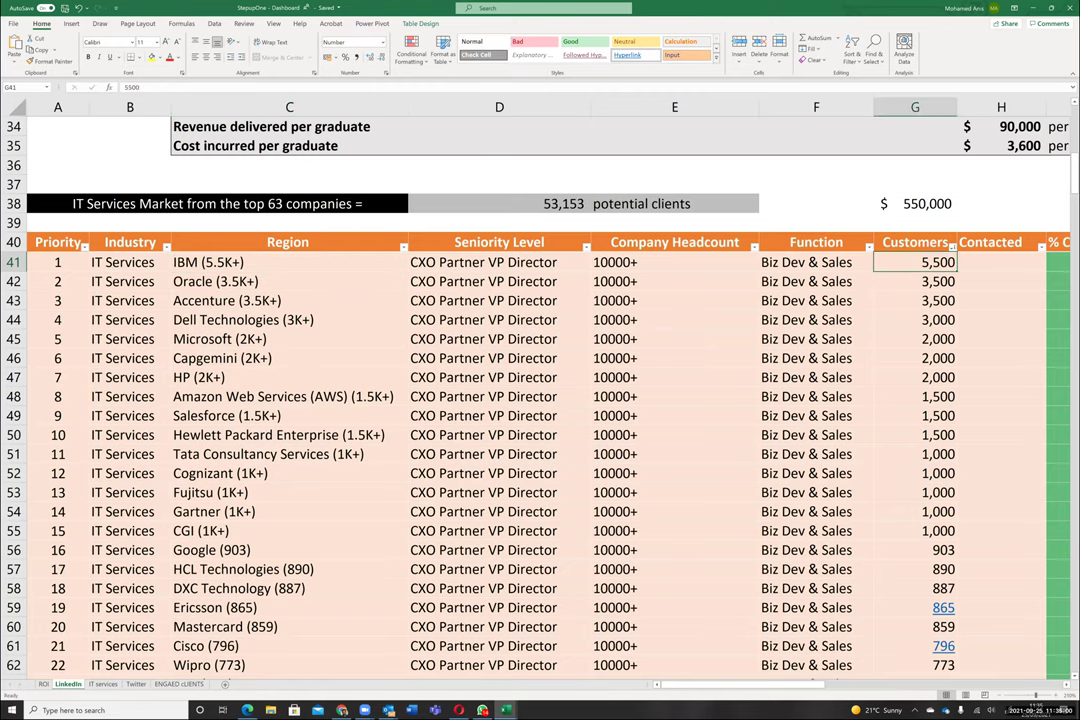
pyautogui.scroll(-3, 646, 535)
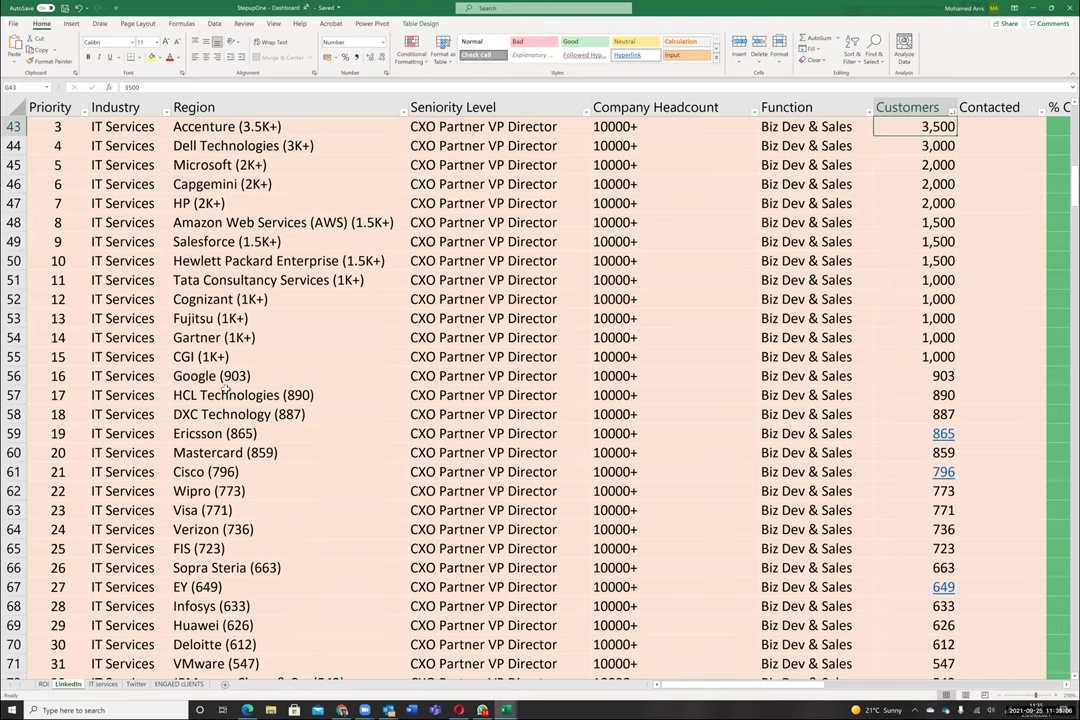
pyautogui.scroll(-1, 192, 335)
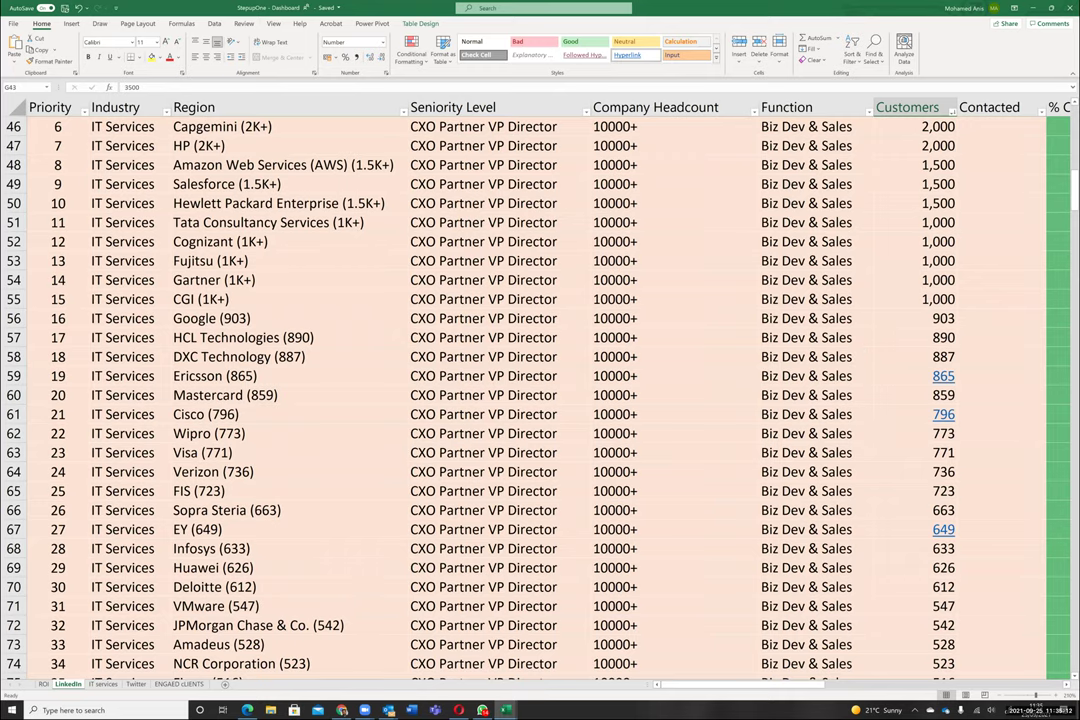
pyautogui.scroll(-12, 540, 390)
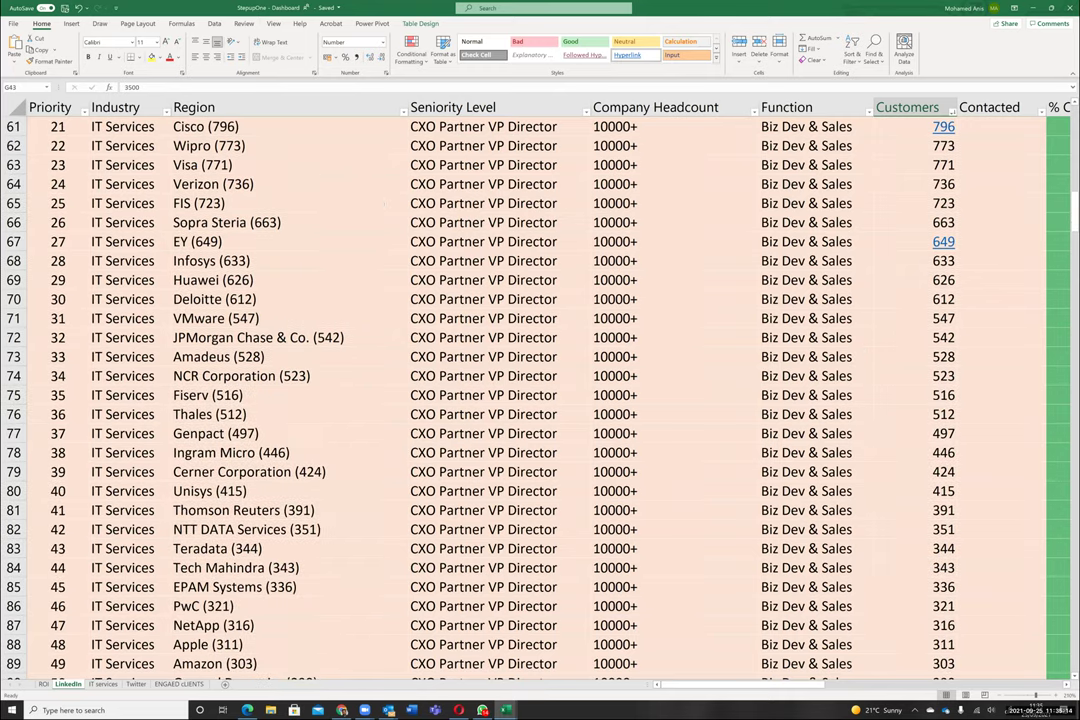
pyautogui.scroll(-1, 284, 417)
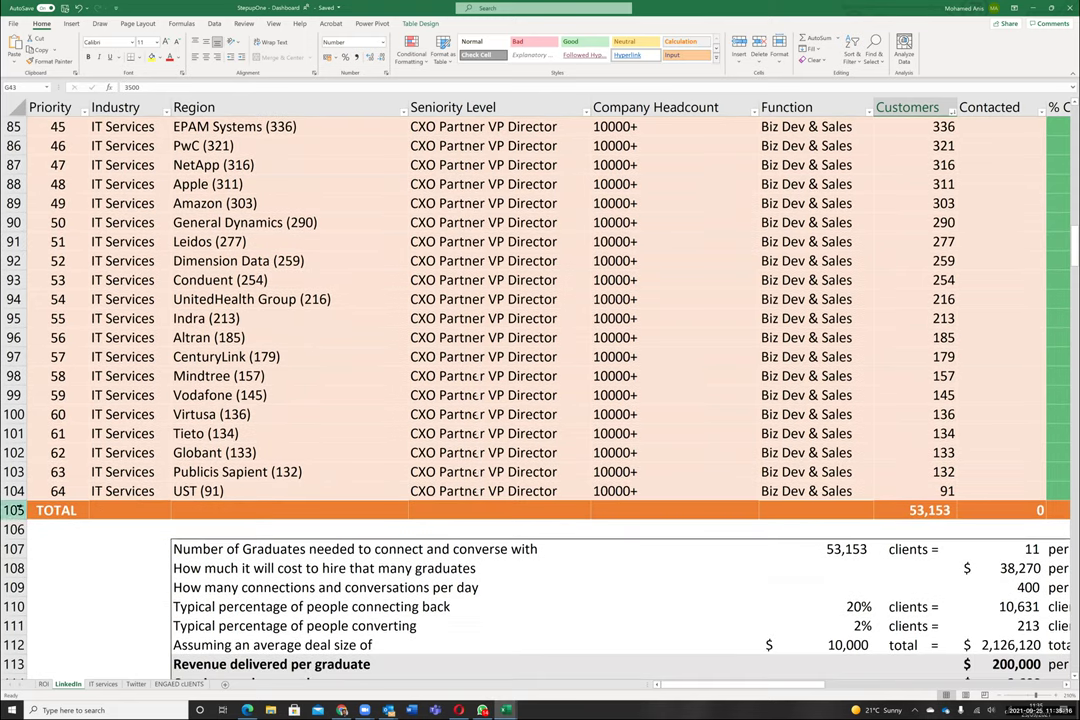
pyautogui.click(74, 488)
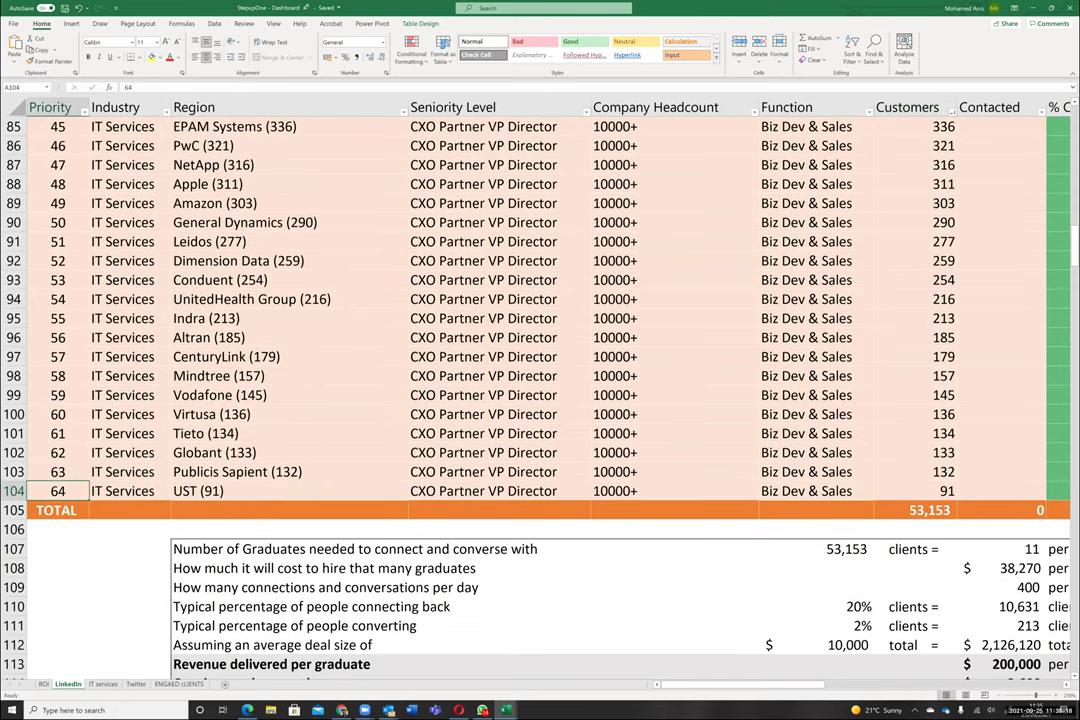
pyautogui.hotkey('ctrl', 'Right')
pyautogui.scroll(-6, 510, 407)
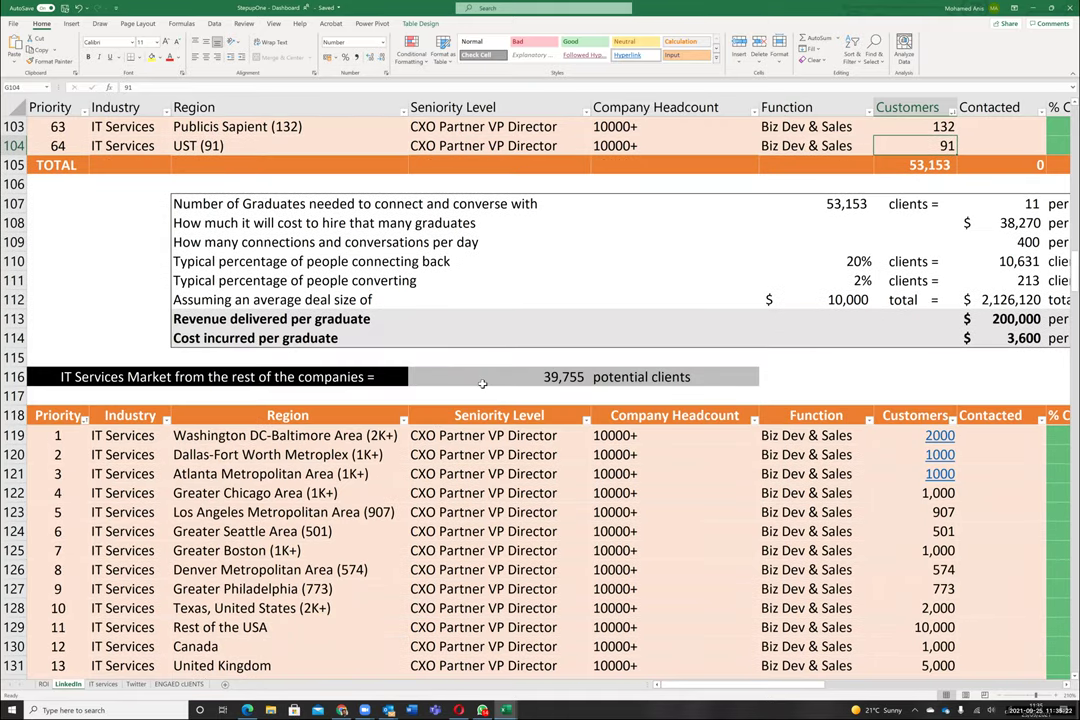
# Return to the start of the top-63 company table and review the IBM, Oracle and Accenture entries
pyautogui.scroll(19, 338, 440)
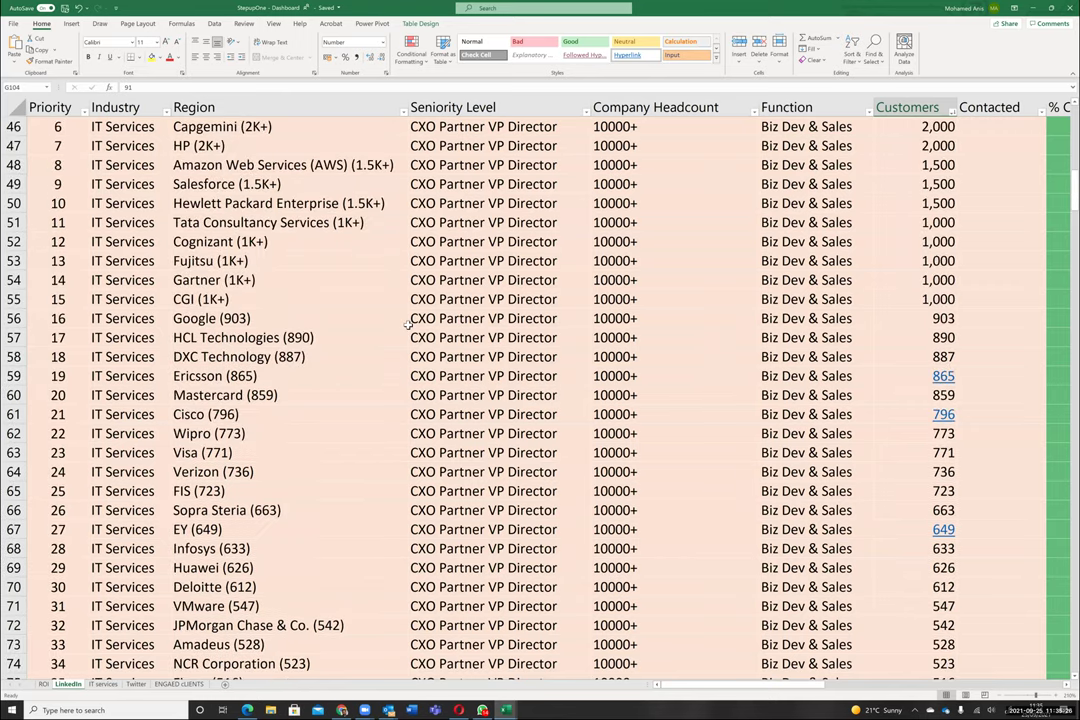
pyautogui.scroll(10, 411, 299)
pyautogui.scroll(-4, 263, 414)
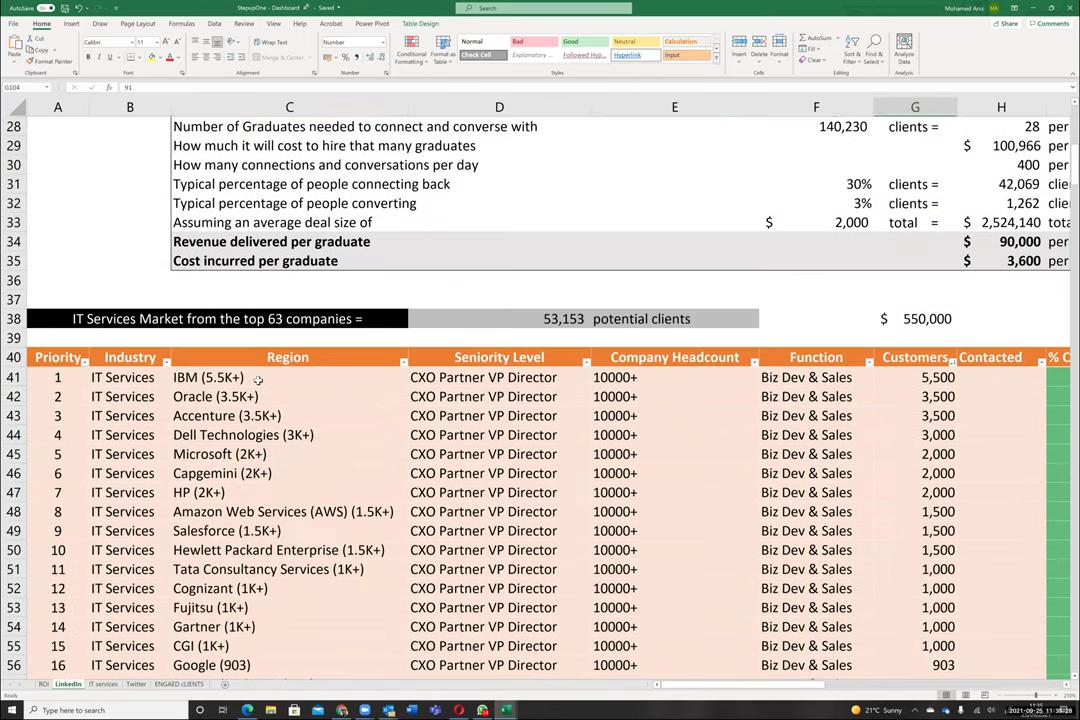
pyautogui.click(258, 379)
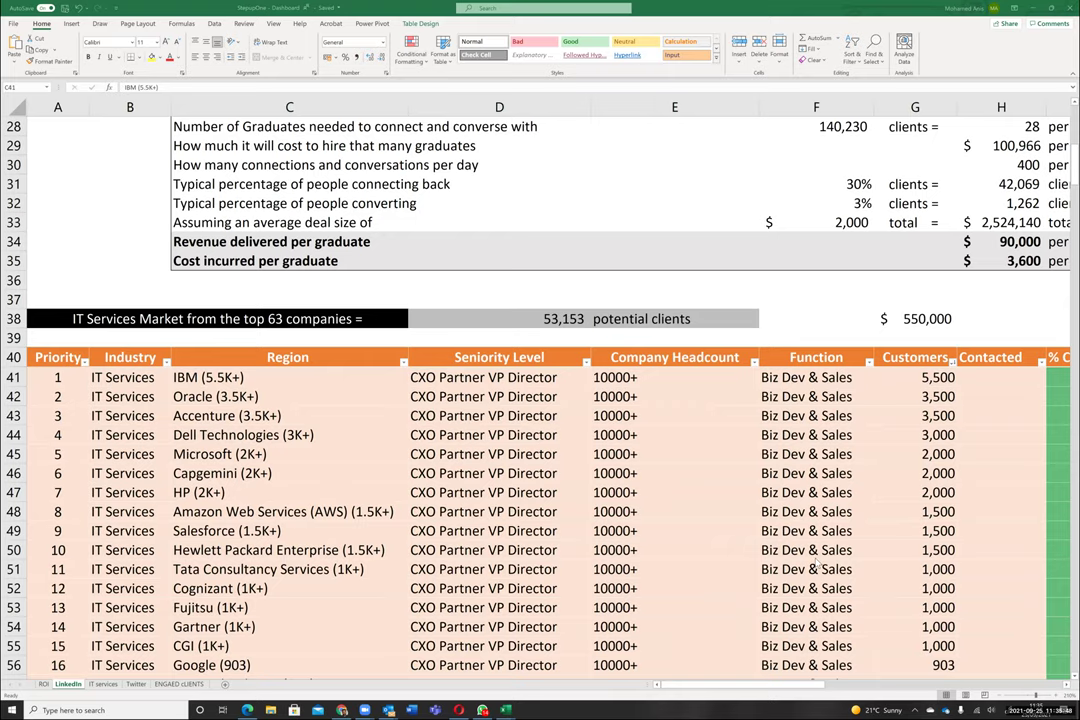
pyautogui.scroll(-2, 818, 565)
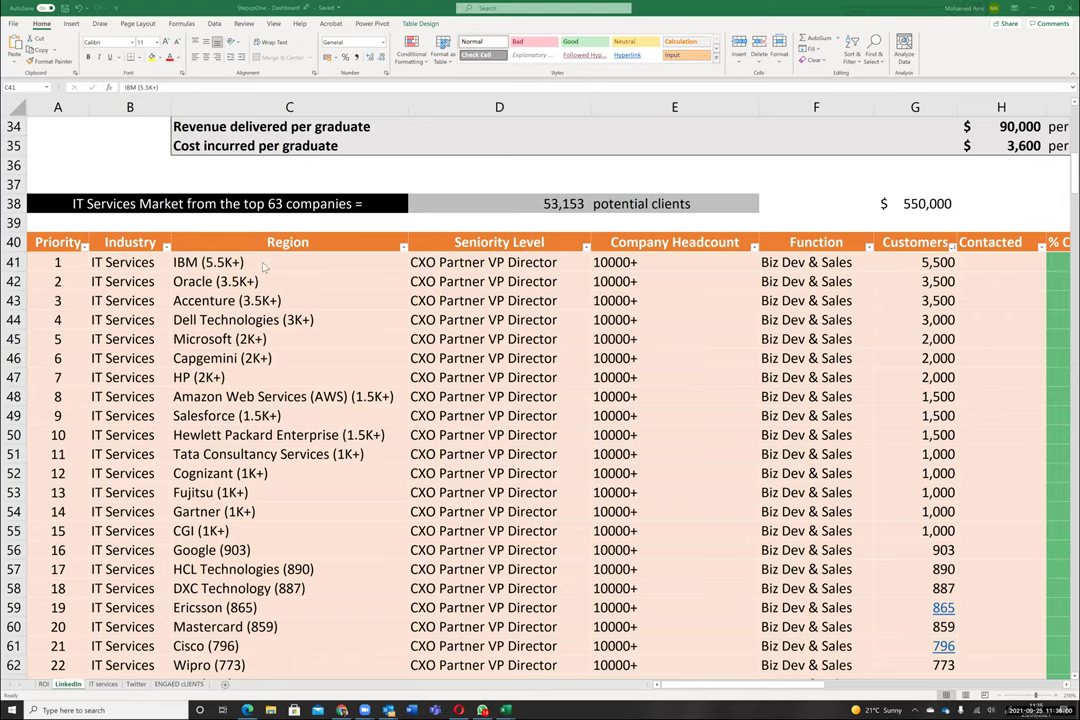
pyautogui.click(225, 281)
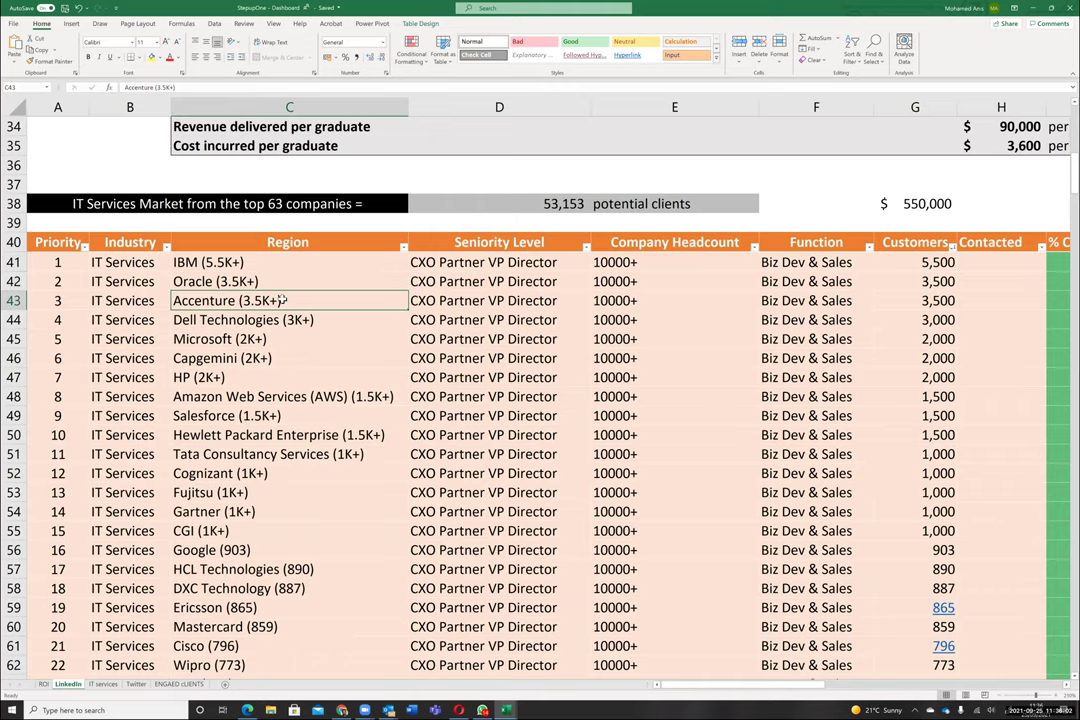
pyautogui.click(287, 263)
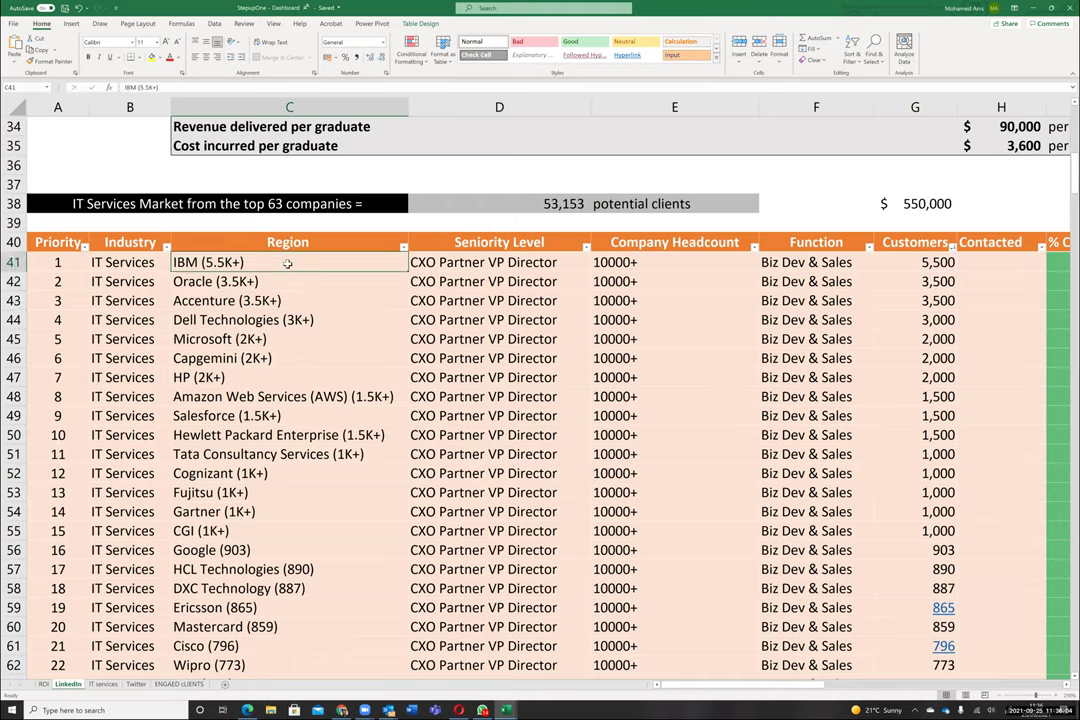
pyautogui.click(290, 282)
pyautogui.click(288, 300)
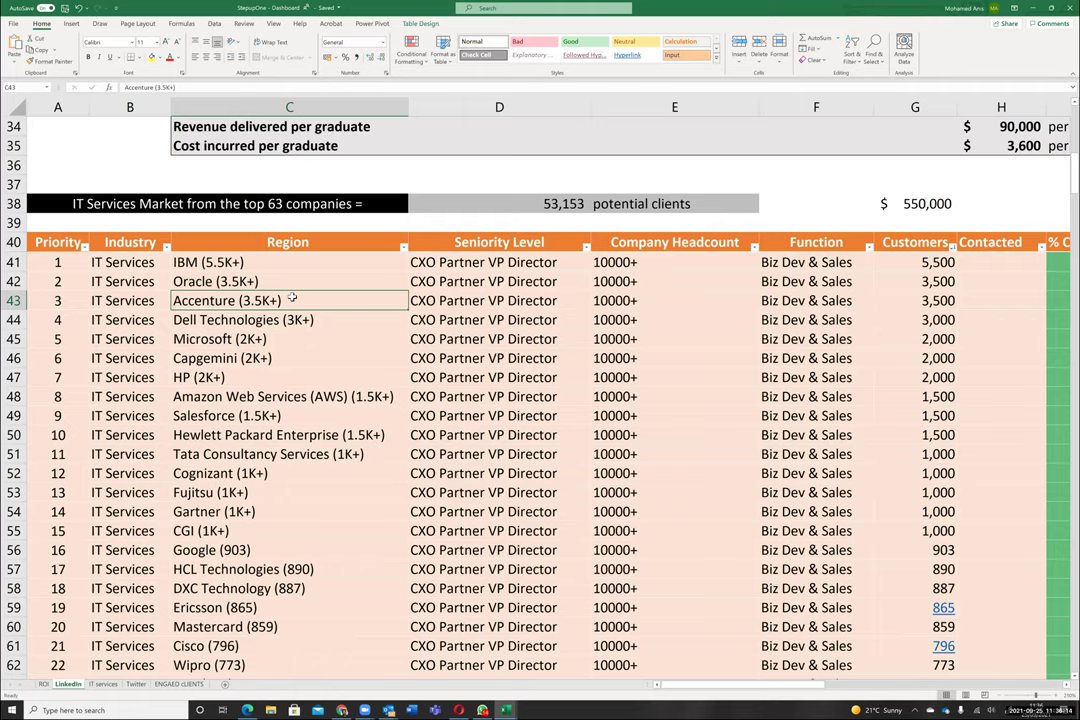
pyautogui.press('Up')
pyautogui.press('Up')
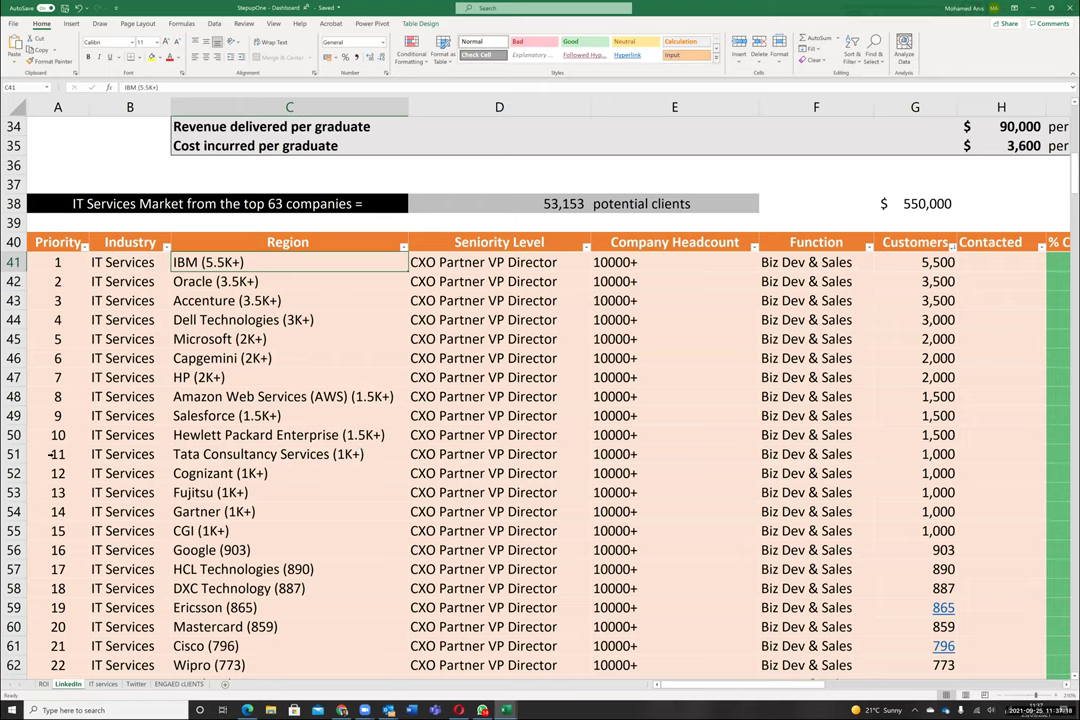
# Review IBM's industry, seniority level and headcount, and compare IBM with Oracle, Accenture and Hewlett Packard Enterprise
pyautogui.click(230, 283)
pyautogui.click(247, 258)
pyautogui.click(467, 258)
pyautogui.click(600, 262)
pyautogui.click(440, 262)
pyautogui.click(250, 262)
pyautogui.click(155, 263)
pyautogui.click(195, 263)
pyautogui.click(280, 435)
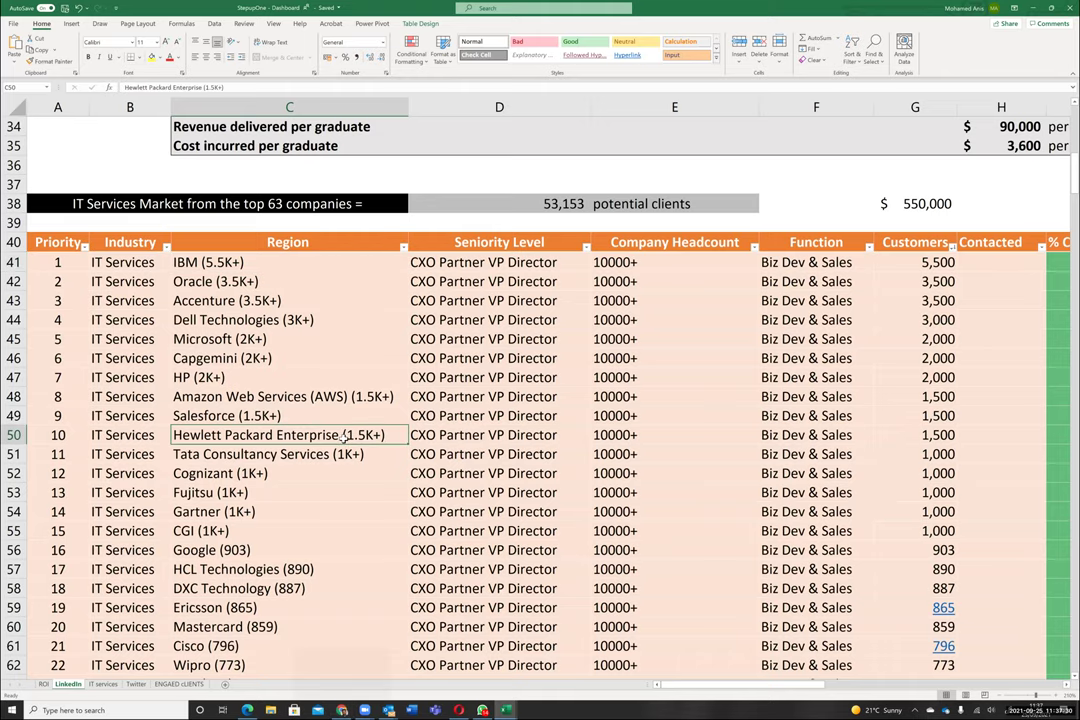
pyautogui.click(273, 262)
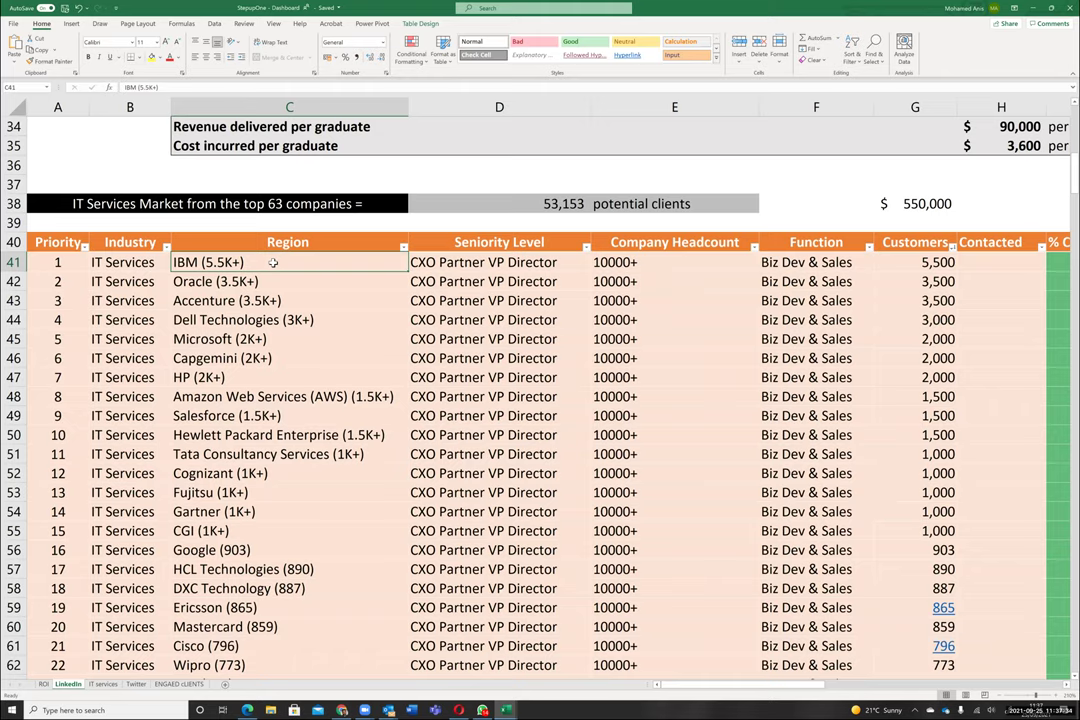
pyautogui.click(286, 276)
pyautogui.click(290, 267)
pyautogui.click(288, 302)
pyautogui.click(289, 262)
# Switch to LinkedIn in the browser and search for IBM
pyautogui.hotkey('alt', 'Tab')
pyautogui.hotkey('alt', 'Tab')
pyautogui.click(345, 8)
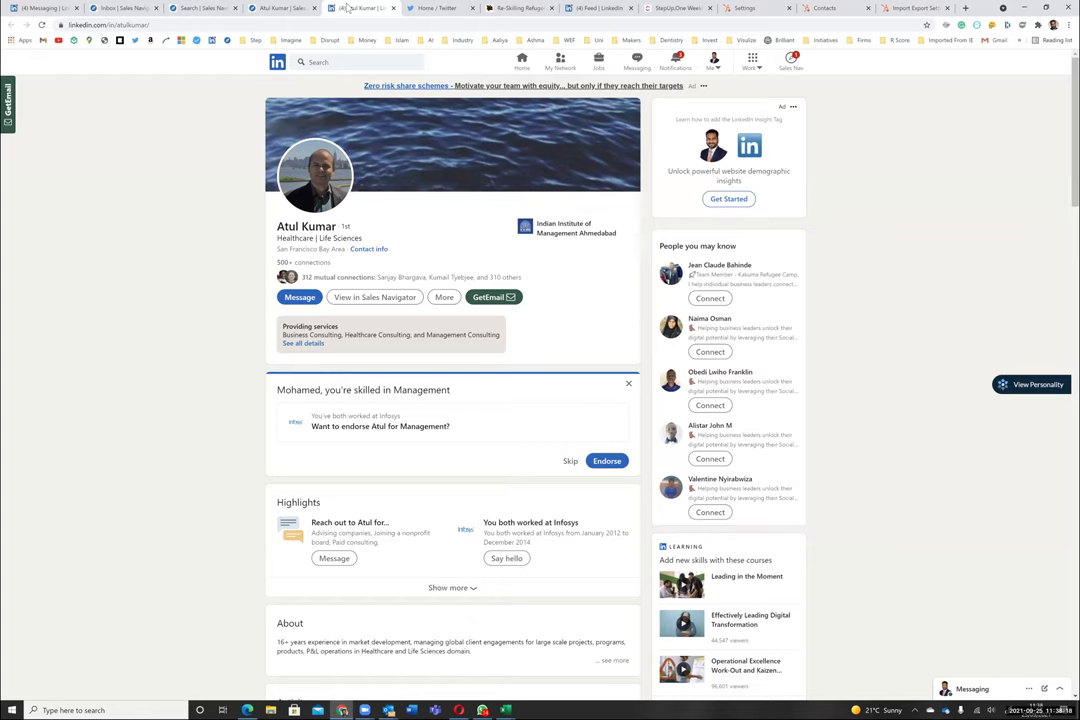
pyautogui.click(368, 63)
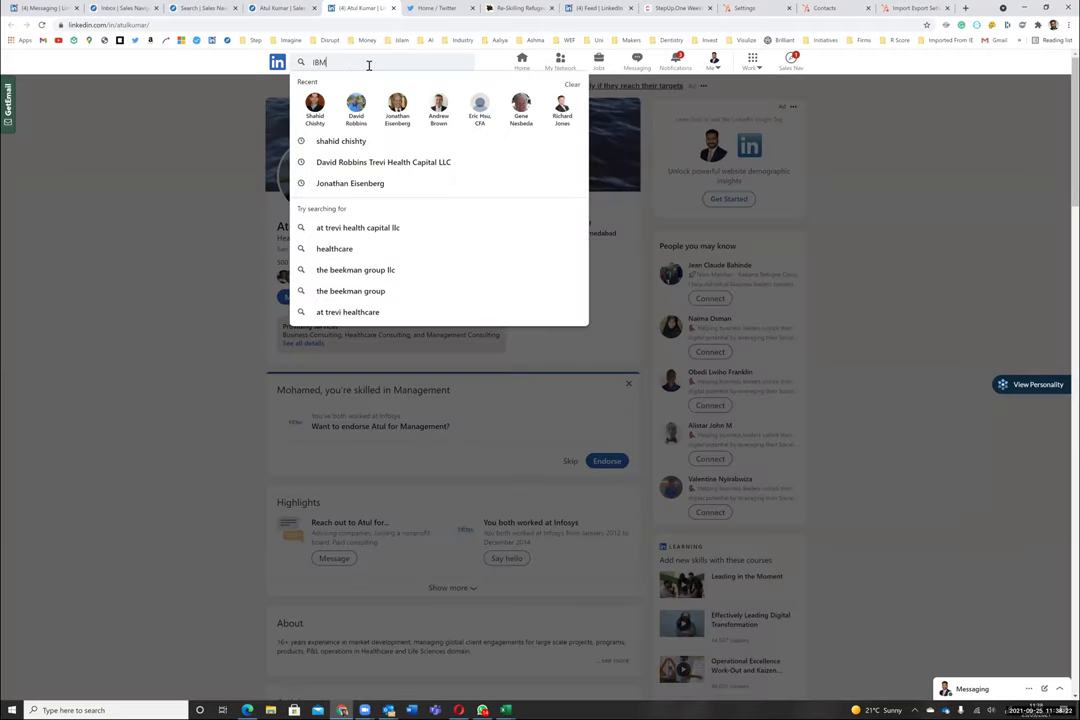
pyautogui.press('Return')
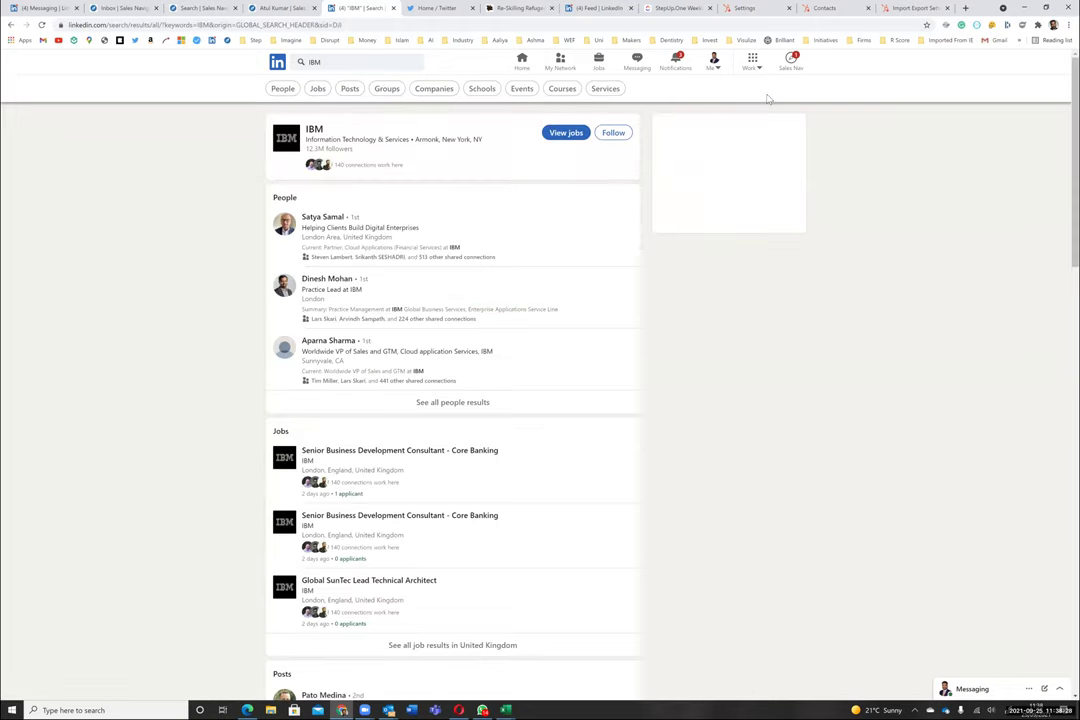
# In the Sales Navigator lead search, remove the Entry, Training and Unpaid seniority filters, keeping 1st Degree Connections
pyautogui.click(216, 7)
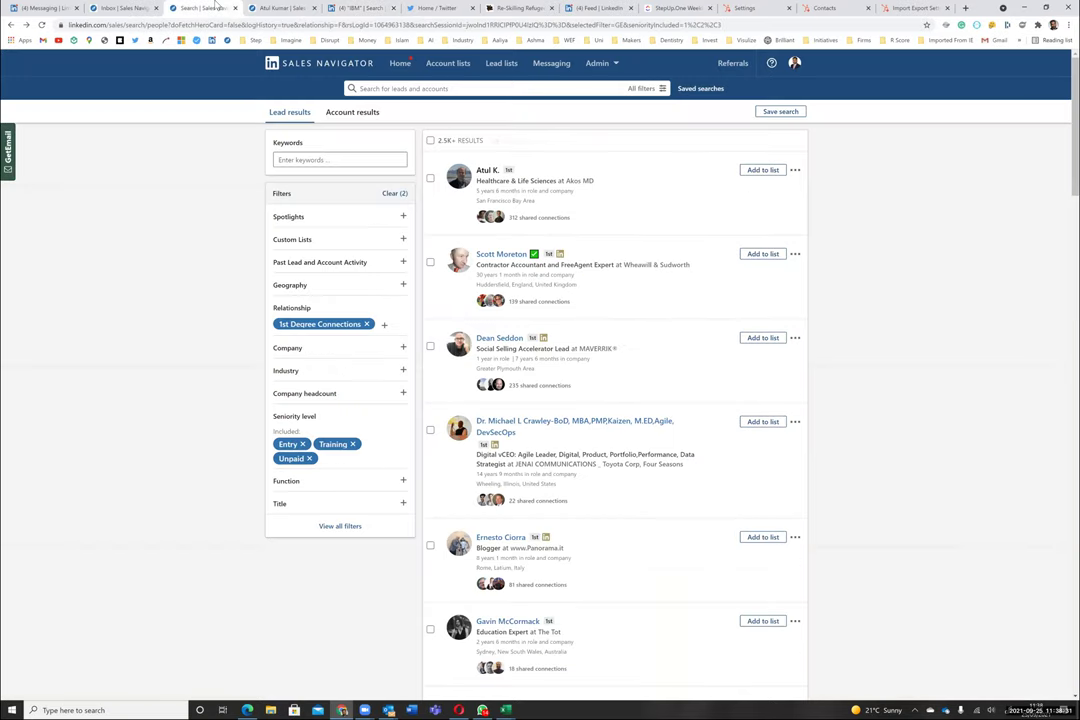
pyautogui.click(124, 7)
pyautogui.click(205, 7)
pyautogui.click(309, 458)
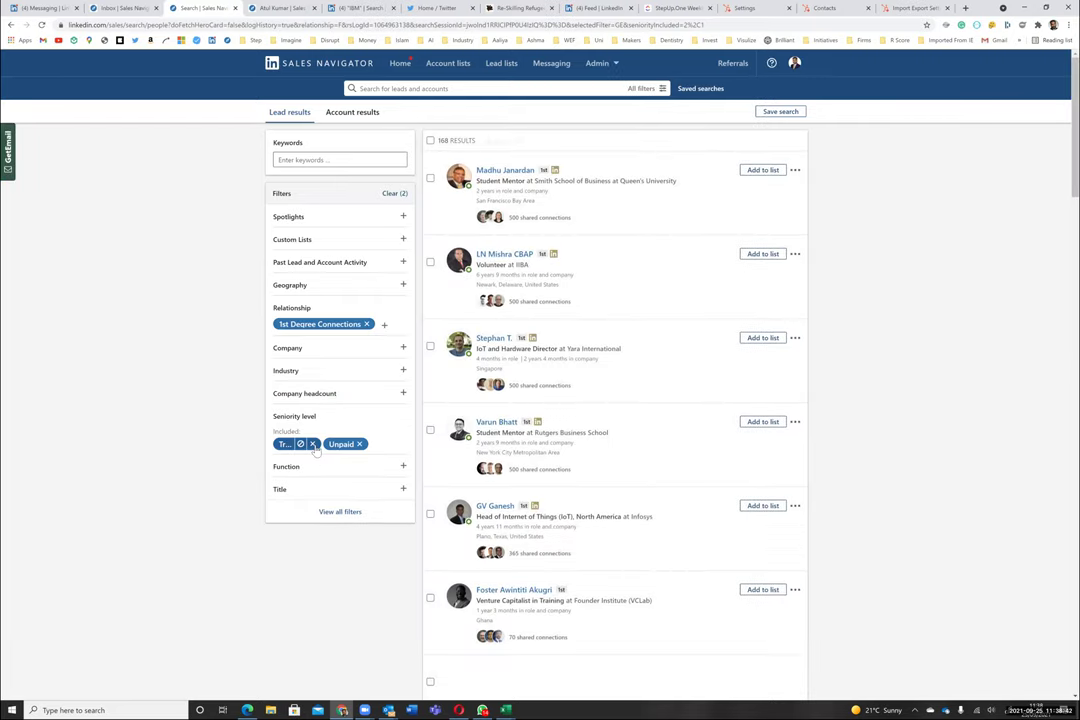
pyautogui.click(312, 443)
pyautogui.click(308, 443)
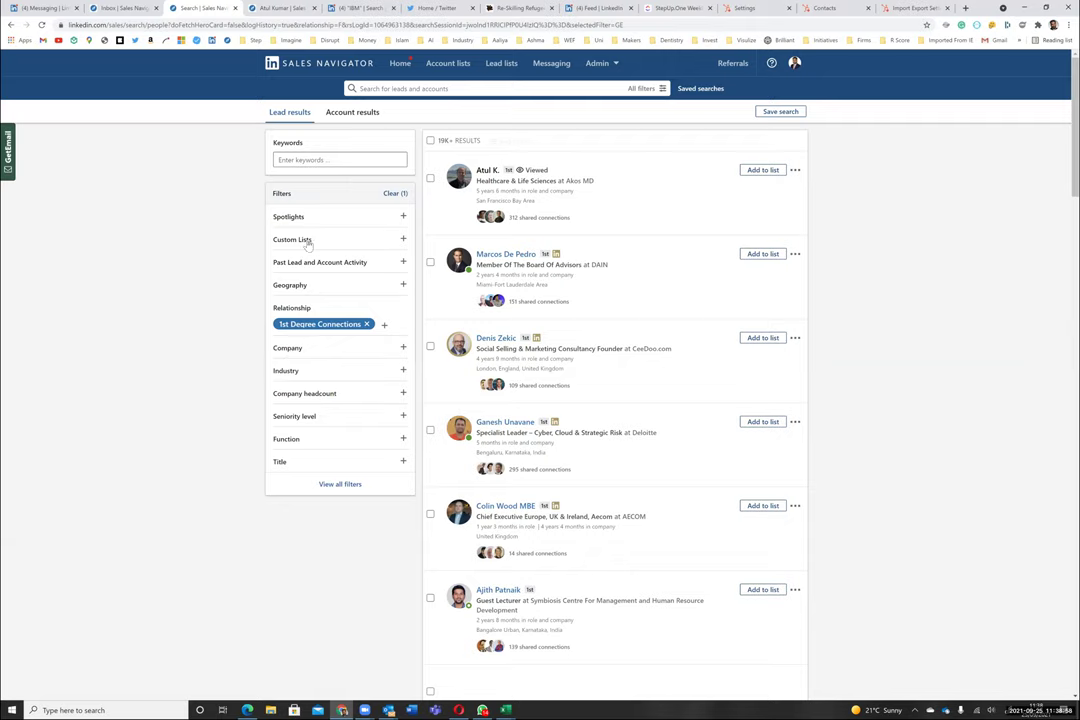
# Filter the lead search to people whose current company is IBM
pyautogui.click(314, 350)
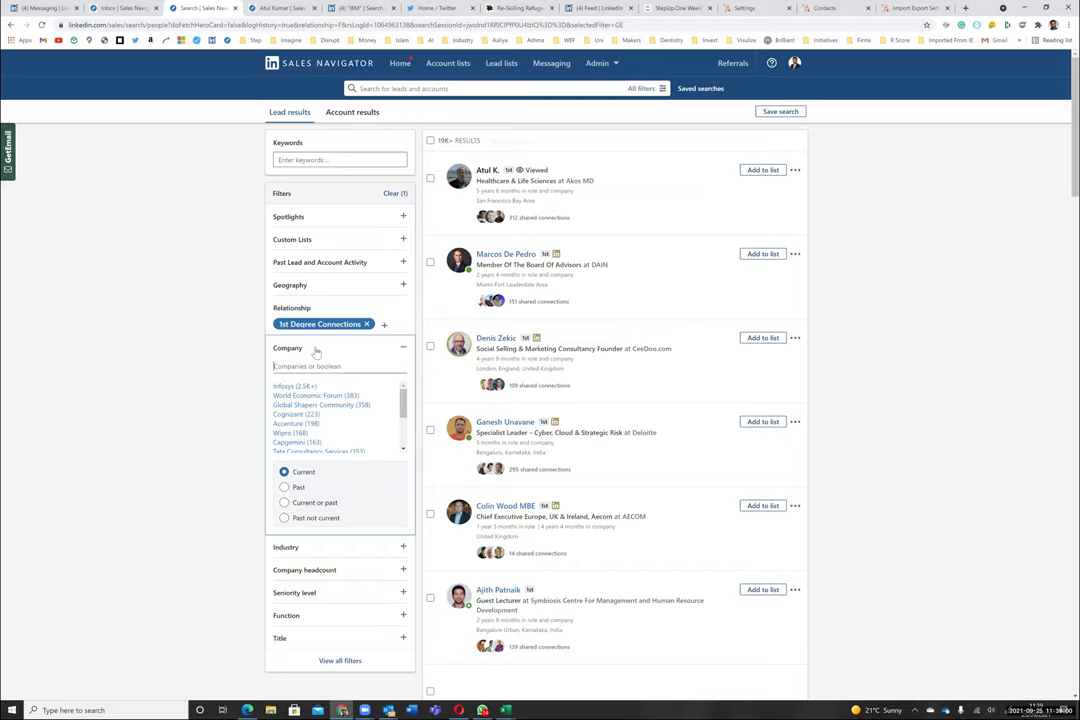
pyautogui.scroll(-1, 314, 349)
pyautogui.write('IBM')
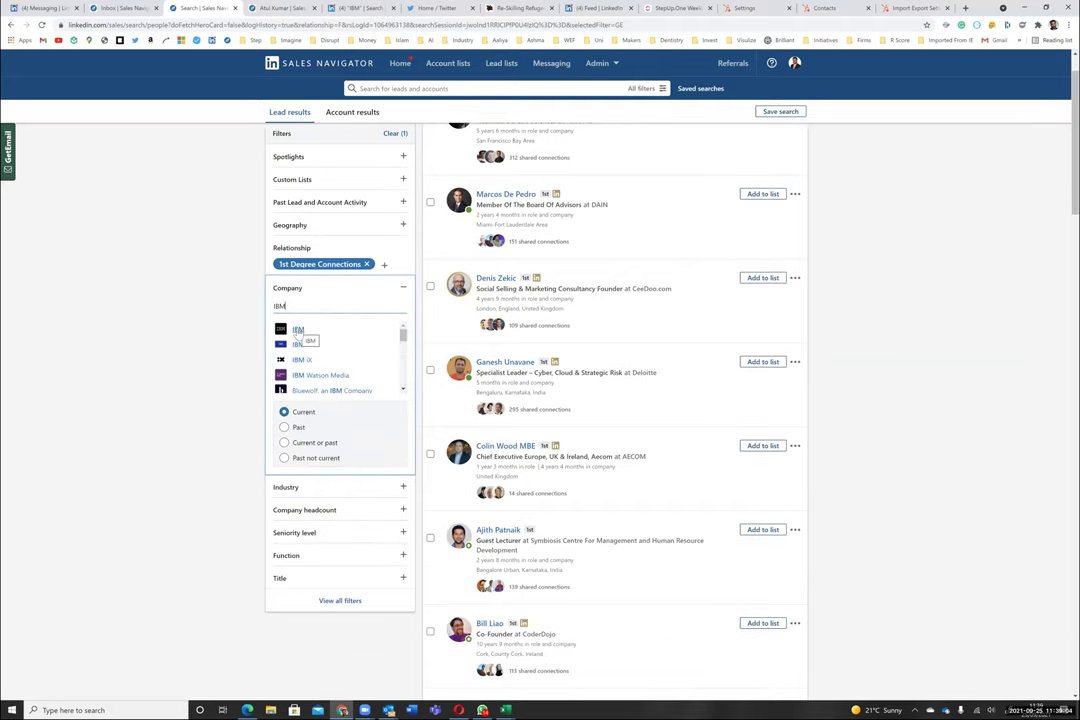
pyautogui.click(302, 340)
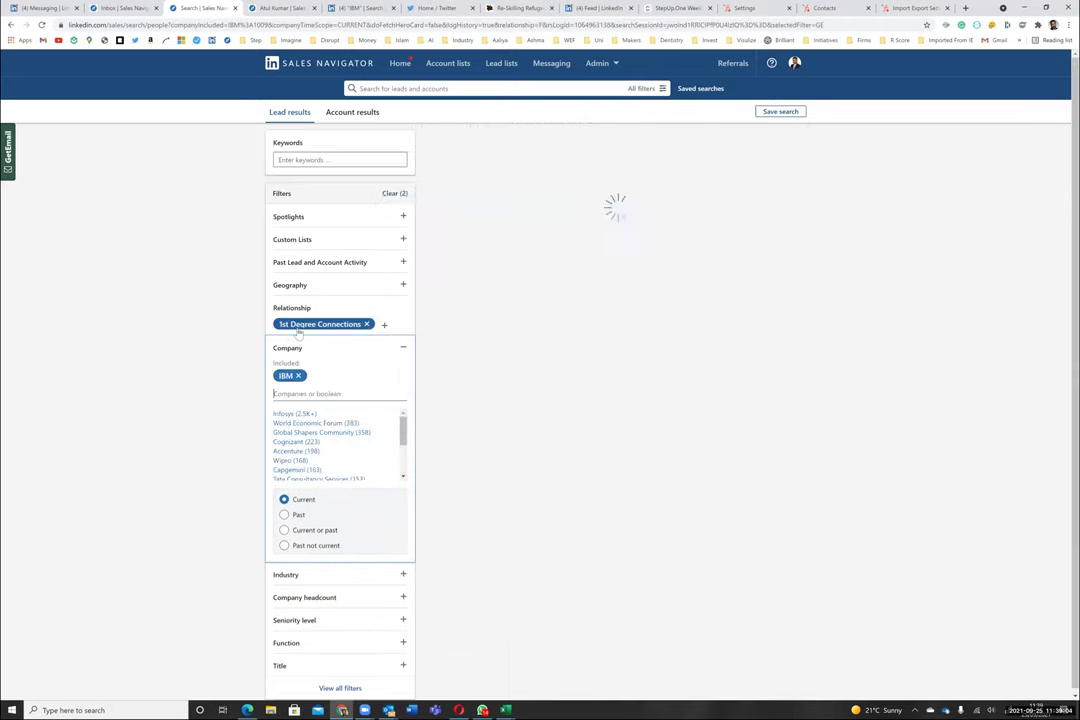
pyautogui.click(205, 366)
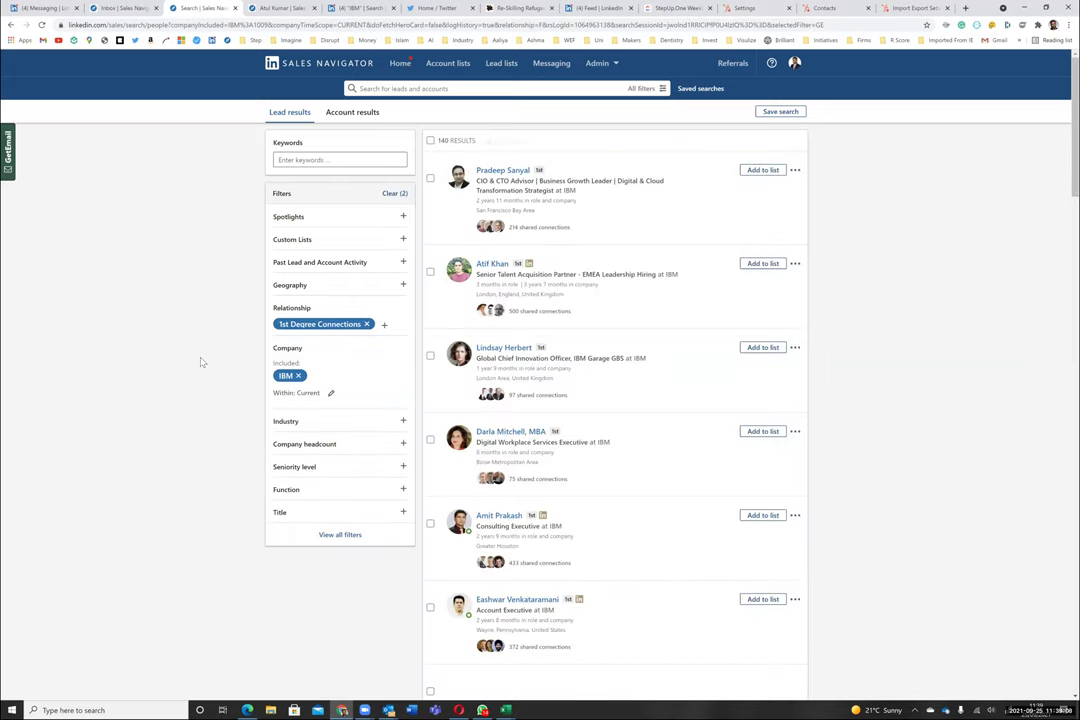
# Add Sales as a function filter to the IBM lead search
pyautogui.click(292, 489)
pyautogui.scroll(-3, 300, 460)
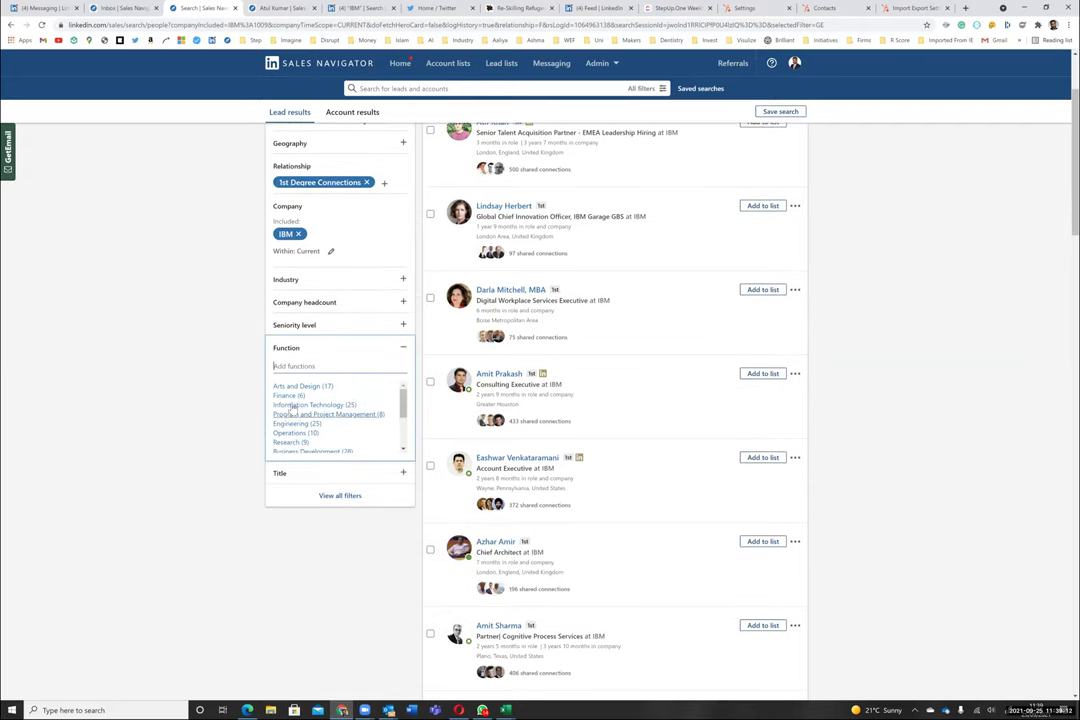
pyautogui.moveTo(402, 400); pyautogui.dragTo(402, 422)
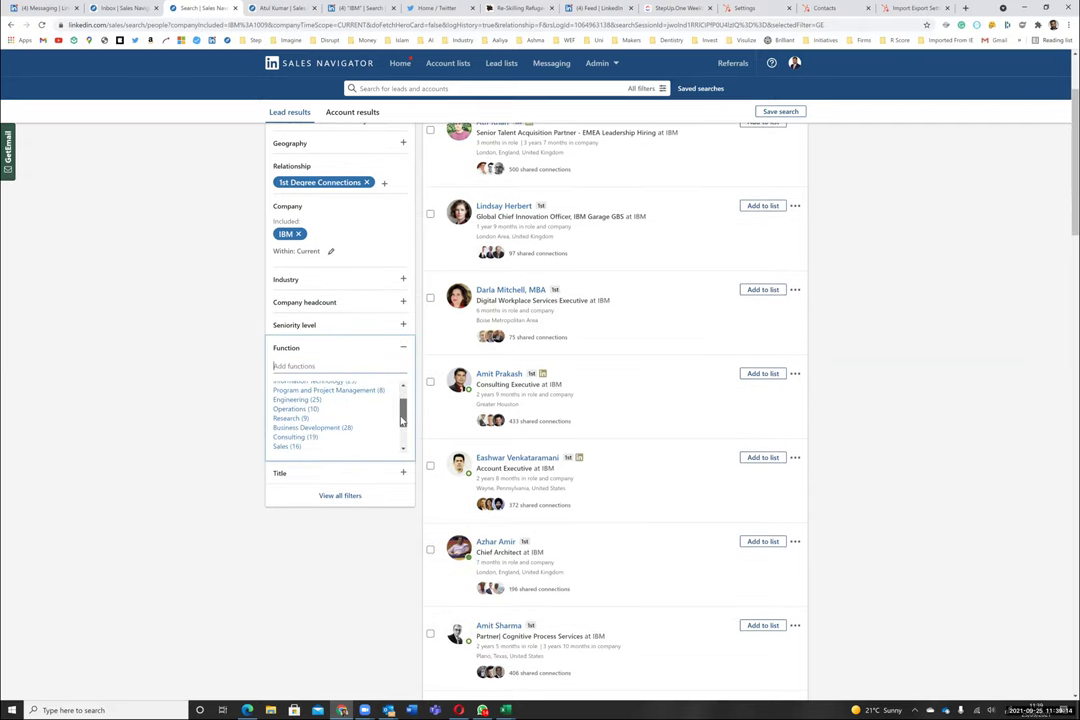
pyautogui.click(287, 436)
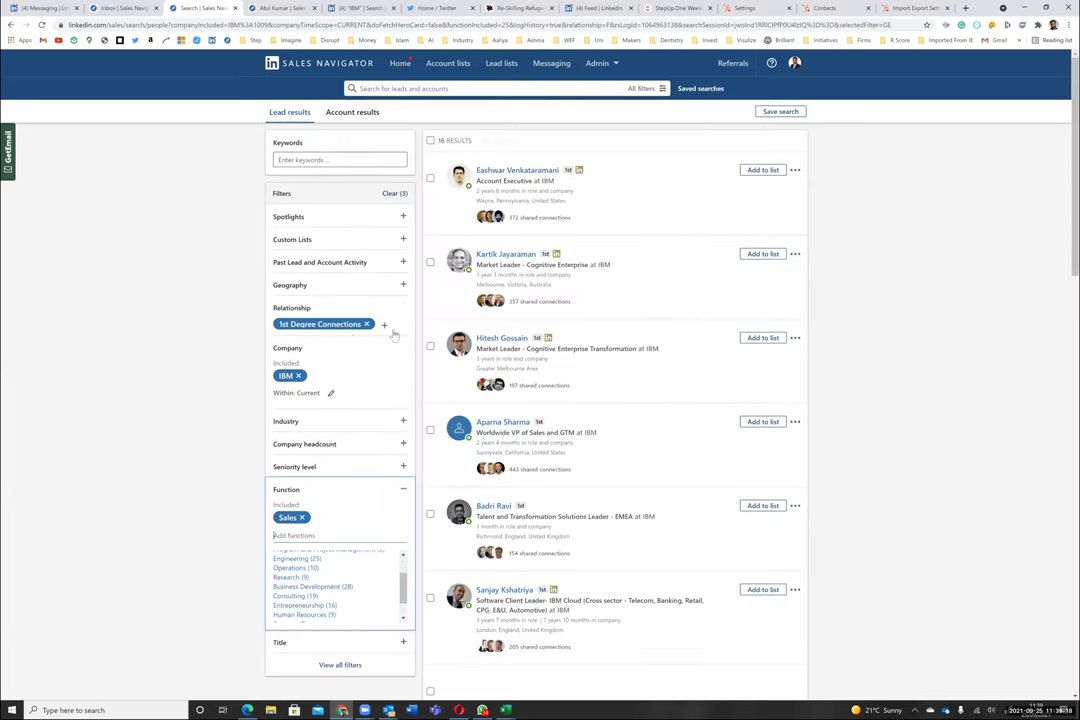
# Remove the 1st Degree Connections filter and add Business Development as a second function
pyautogui.click(366, 325)
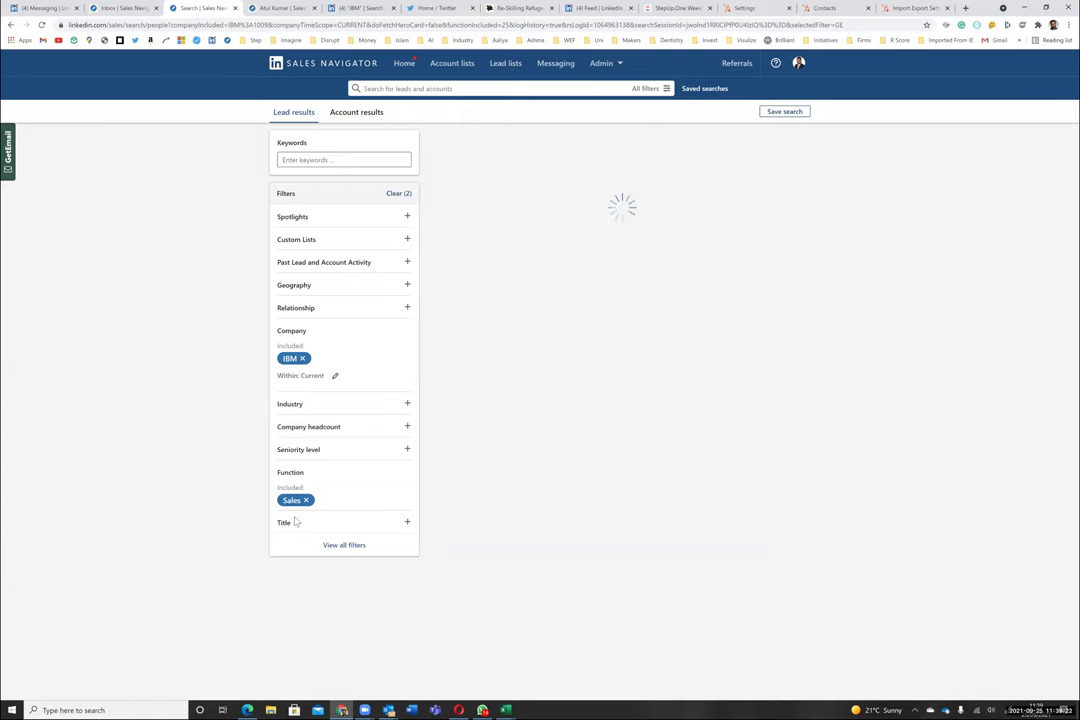
pyautogui.click(338, 494)
pyautogui.scroll(-3, 343, 488)
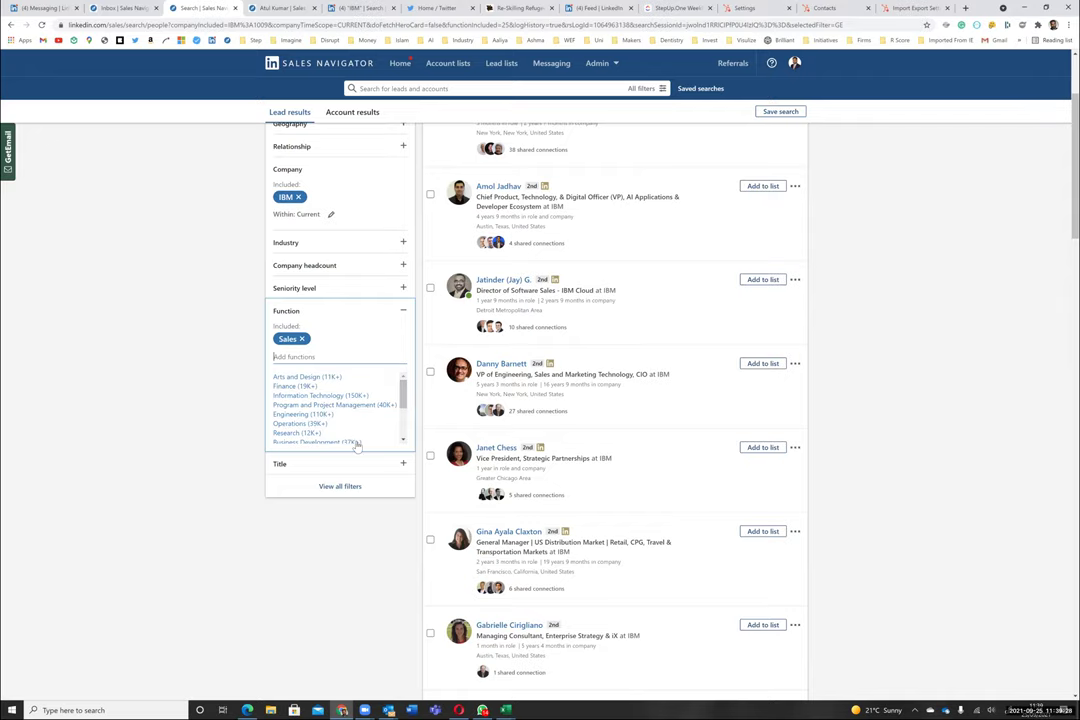
pyautogui.click(355, 443)
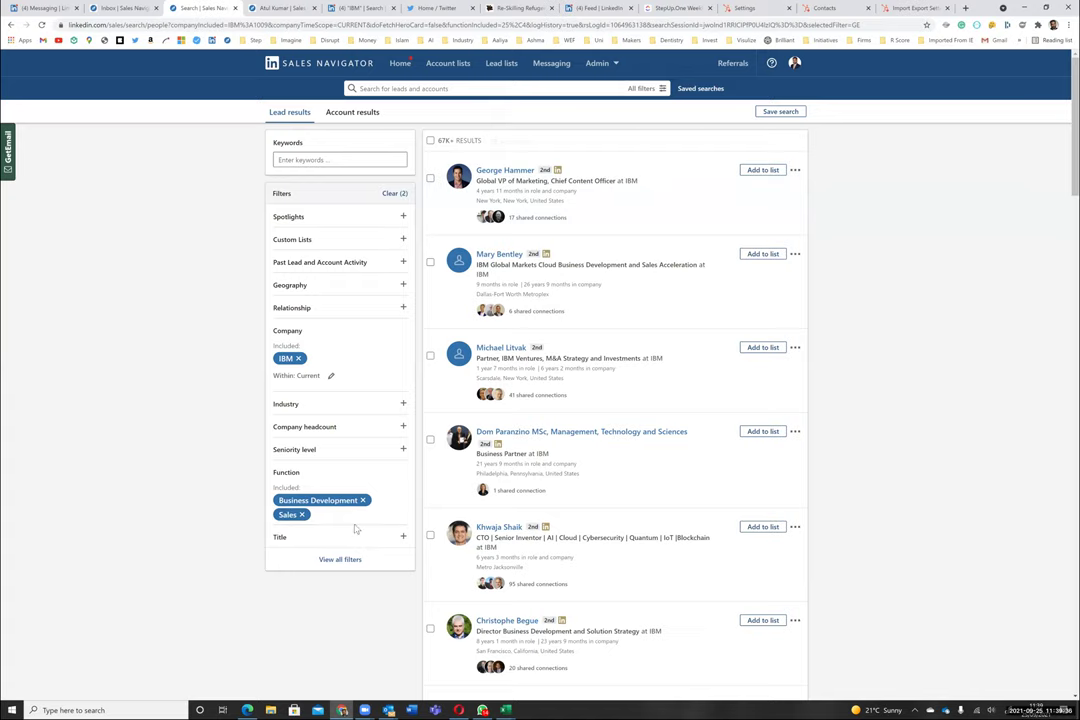
# Restrict the lead results to the CXO and VP seniority levels
pyautogui.click(337, 451)
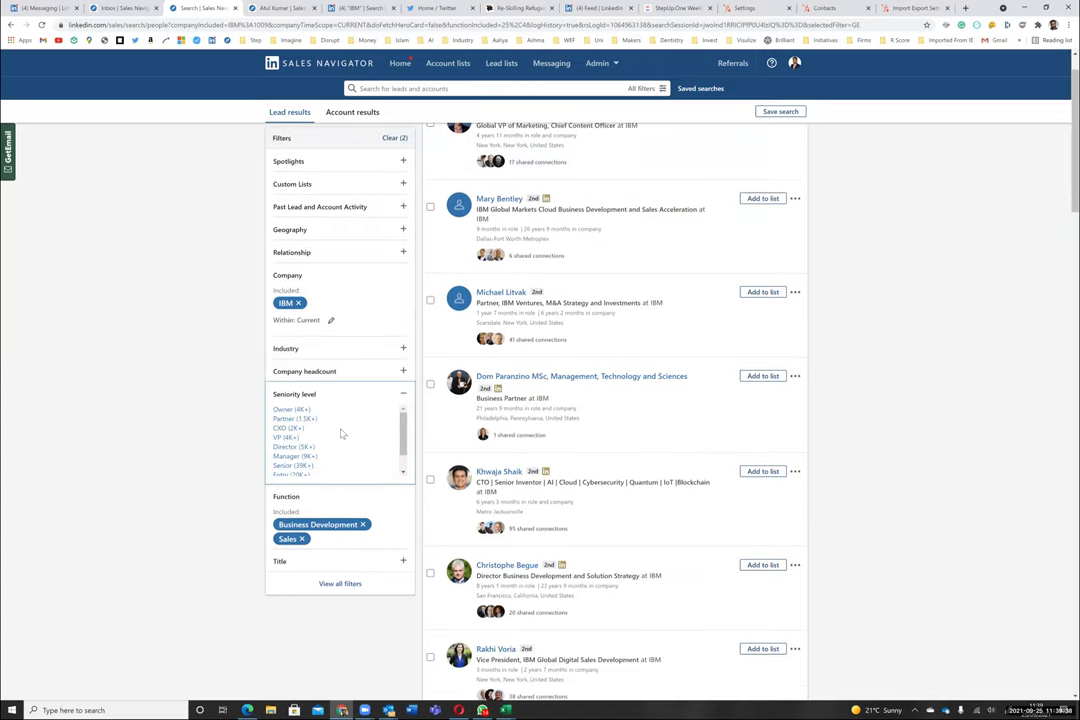
pyautogui.click(289, 428)
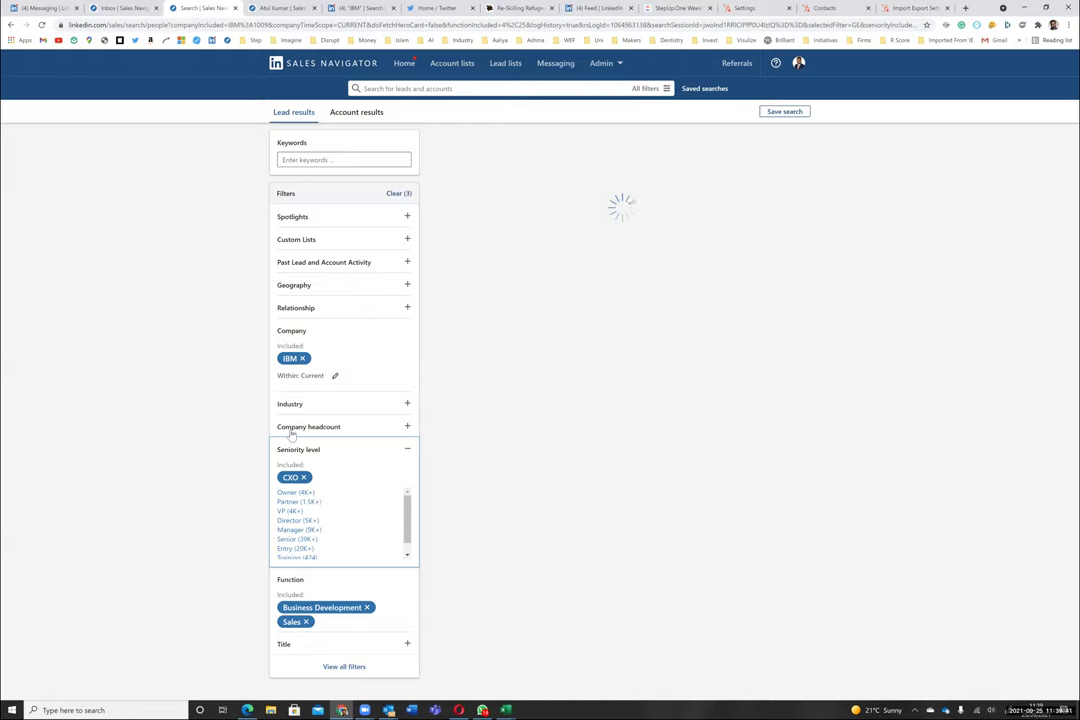
pyautogui.click(289, 511)
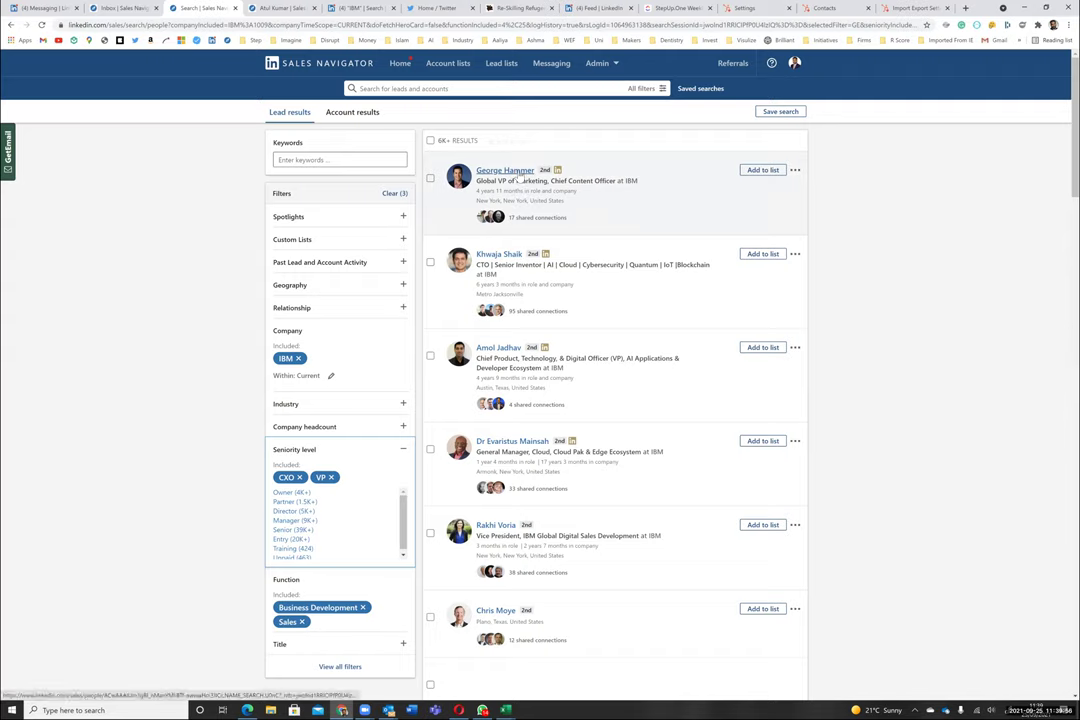
# Open the profile of the Global VP of Marketing, Chief Content Officer lead in a new browser tab
pyautogui.click(795, 170)
pyautogui.rightClick(770, 210)
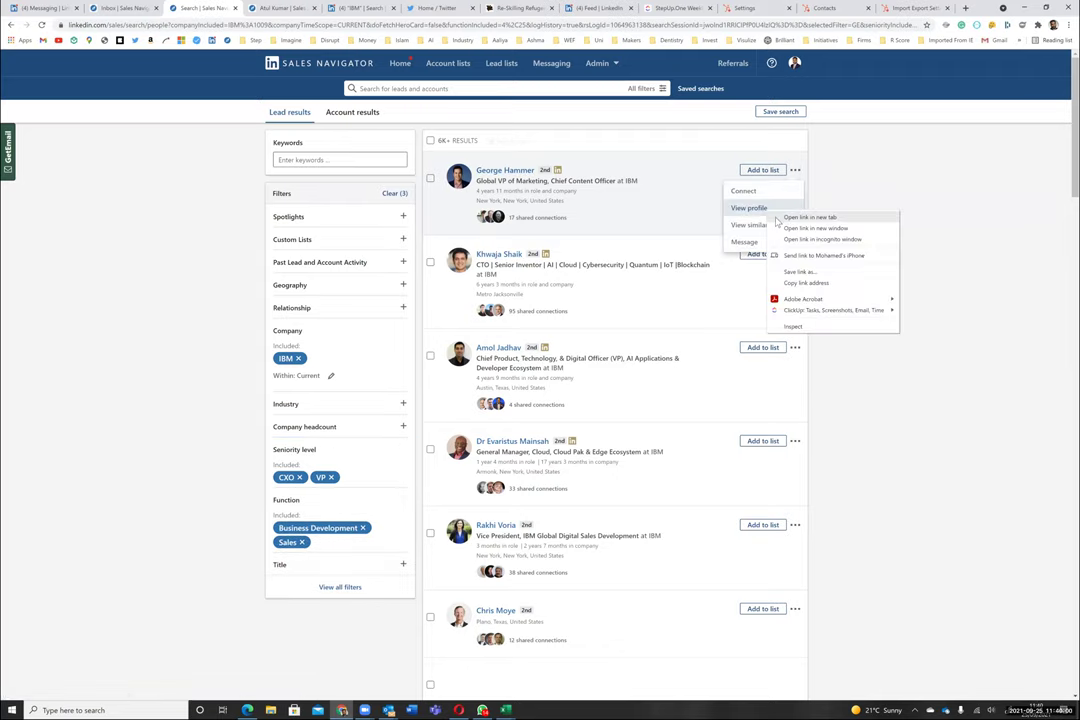
pyautogui.click(778, 219)
pyautogui.click(258, 7)
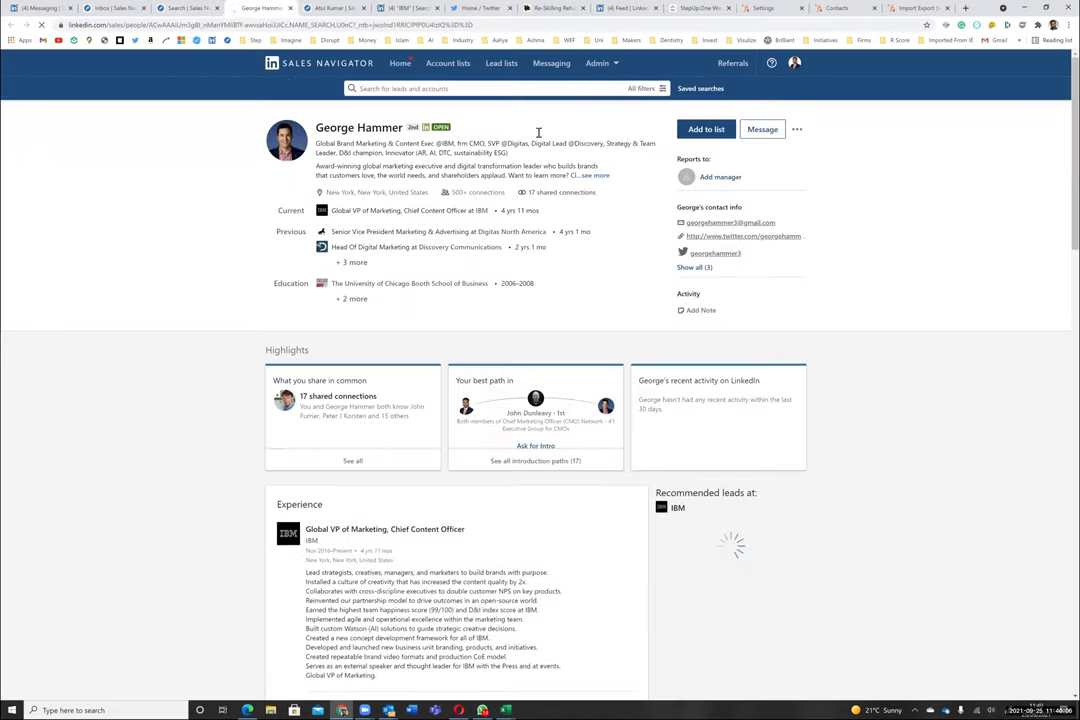
# Check the Global VP of Marketing's full contact information, close it, and look up the e-mail address with GetEmail
pyautogui.click(797, 129)
pyautogui.click(695, 268)
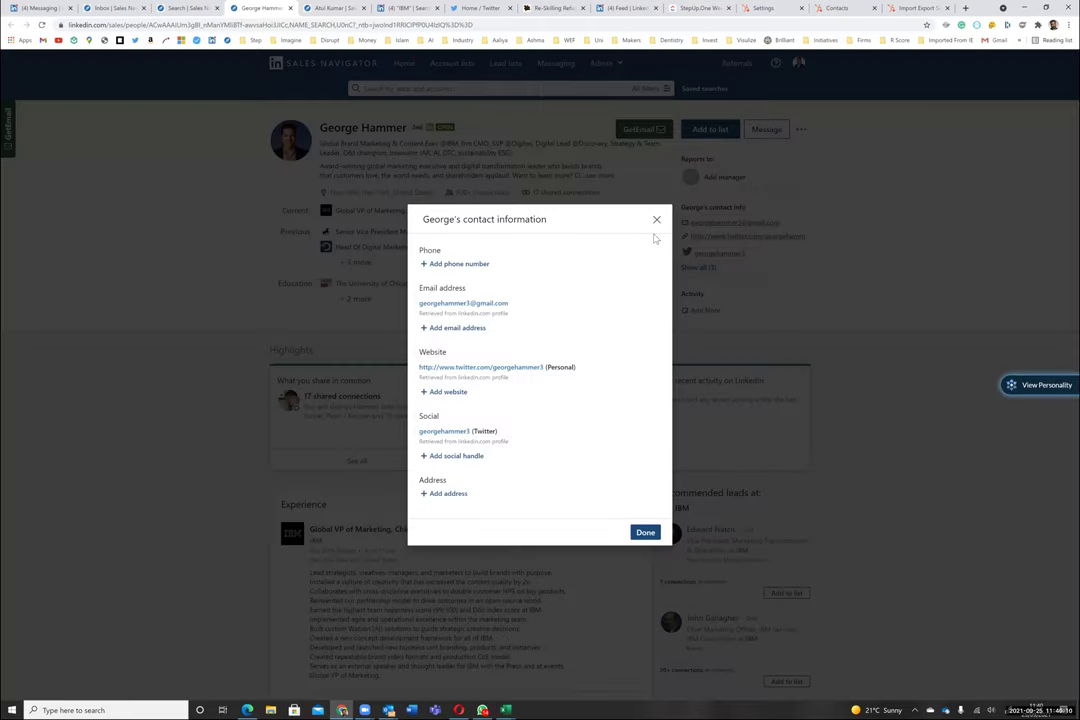
pyautogui.click(785, 167)
pyautogui.click(641, 129)
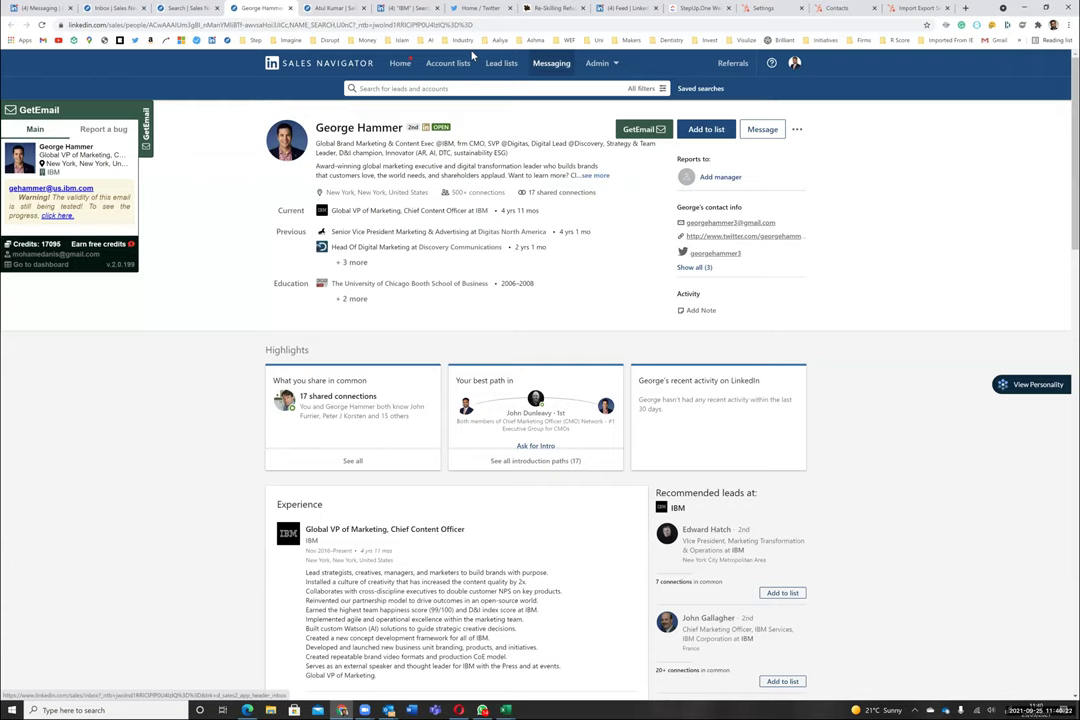
pyautogui.click(194, 8)
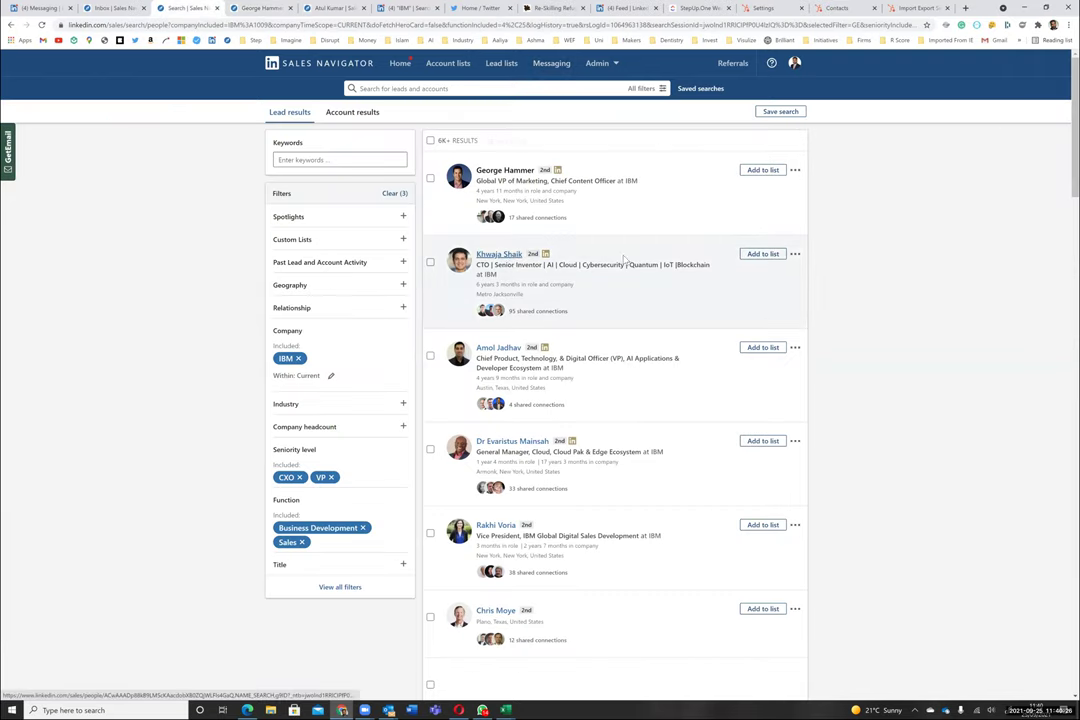
pyautogui.click(795, 254)
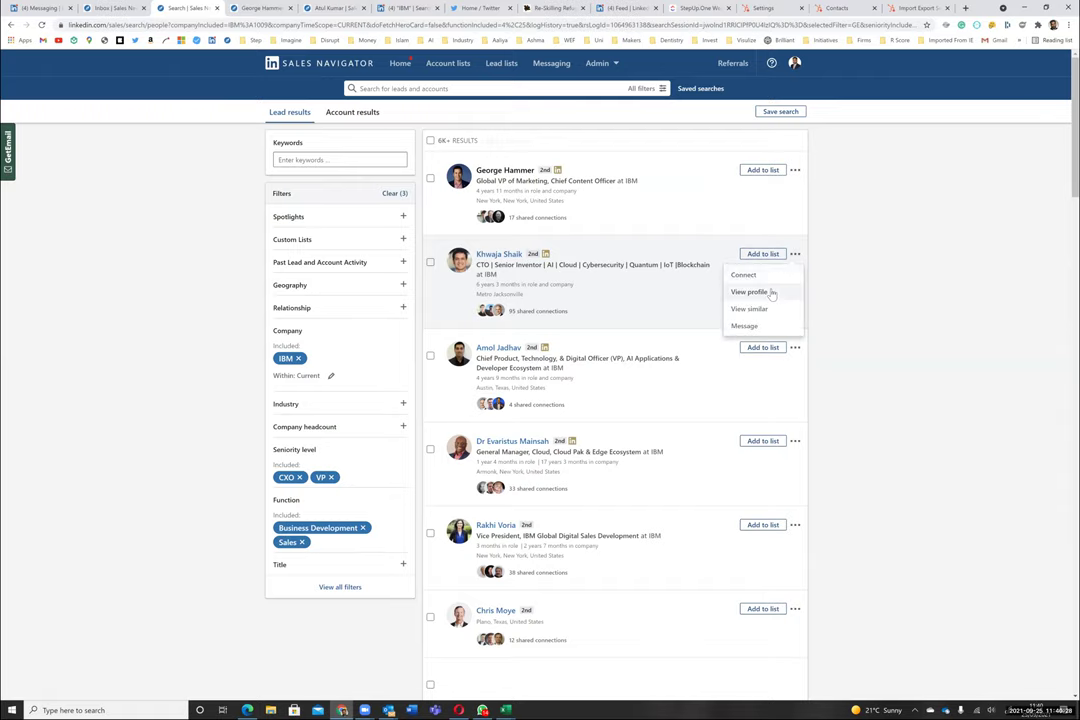
pyautogui.rightClick(772, 293)
pyautogui.click(805, 298)
pyautogui.click(268, 8)
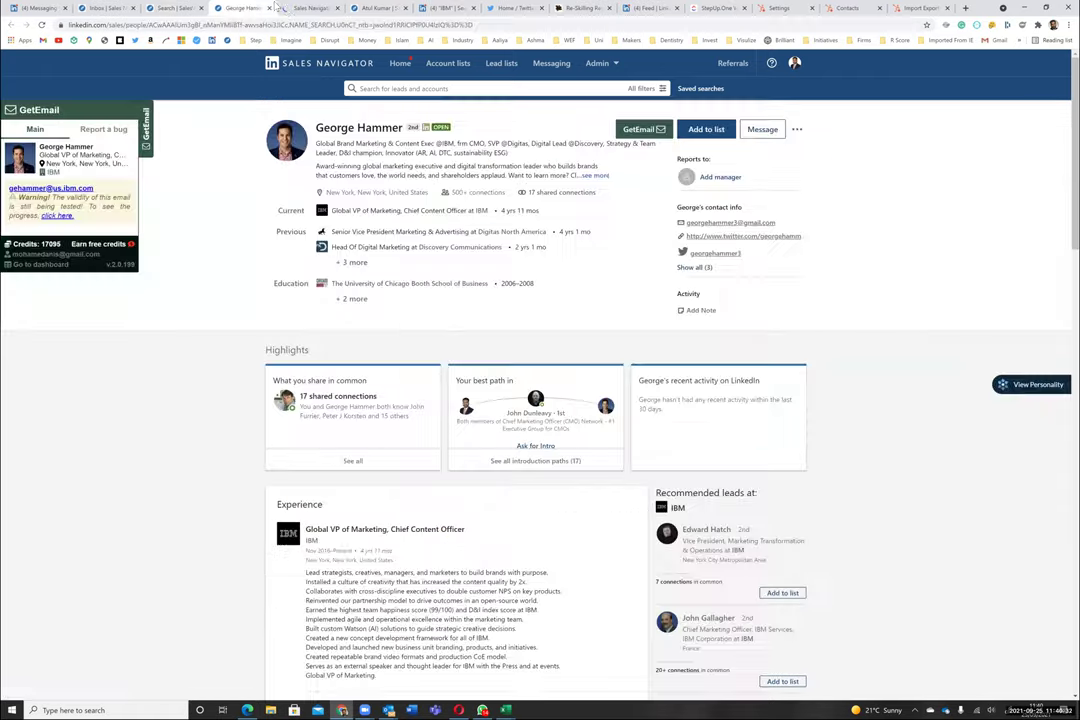
pyautogui.click(290, 7)
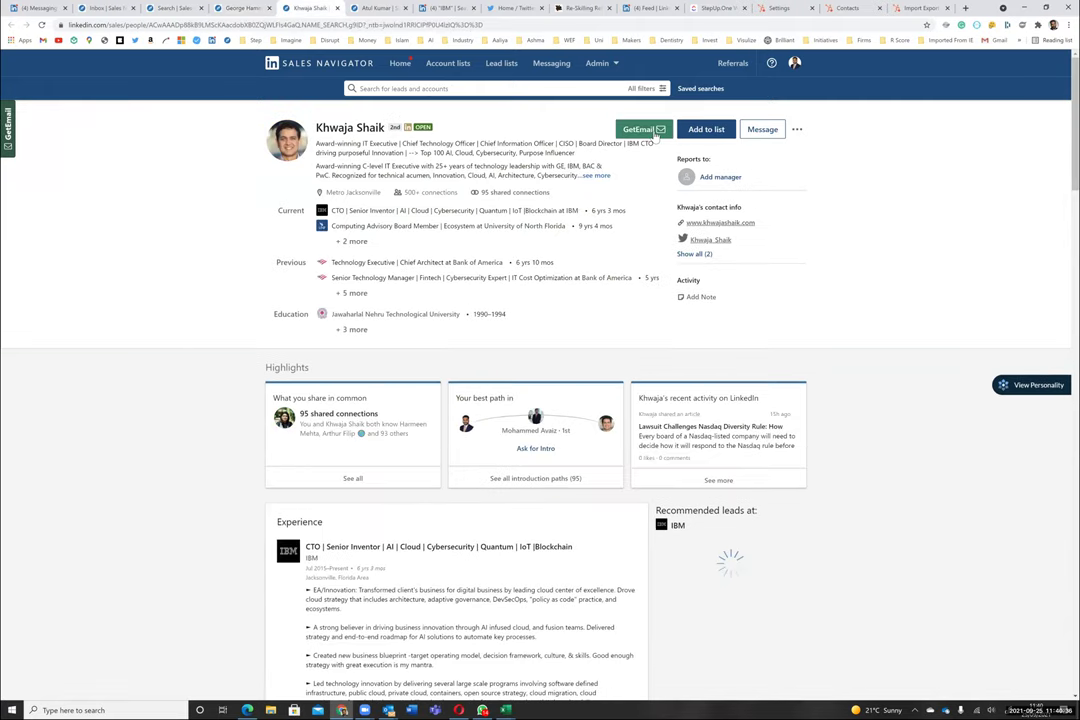
pyautogui.click(639, 129)
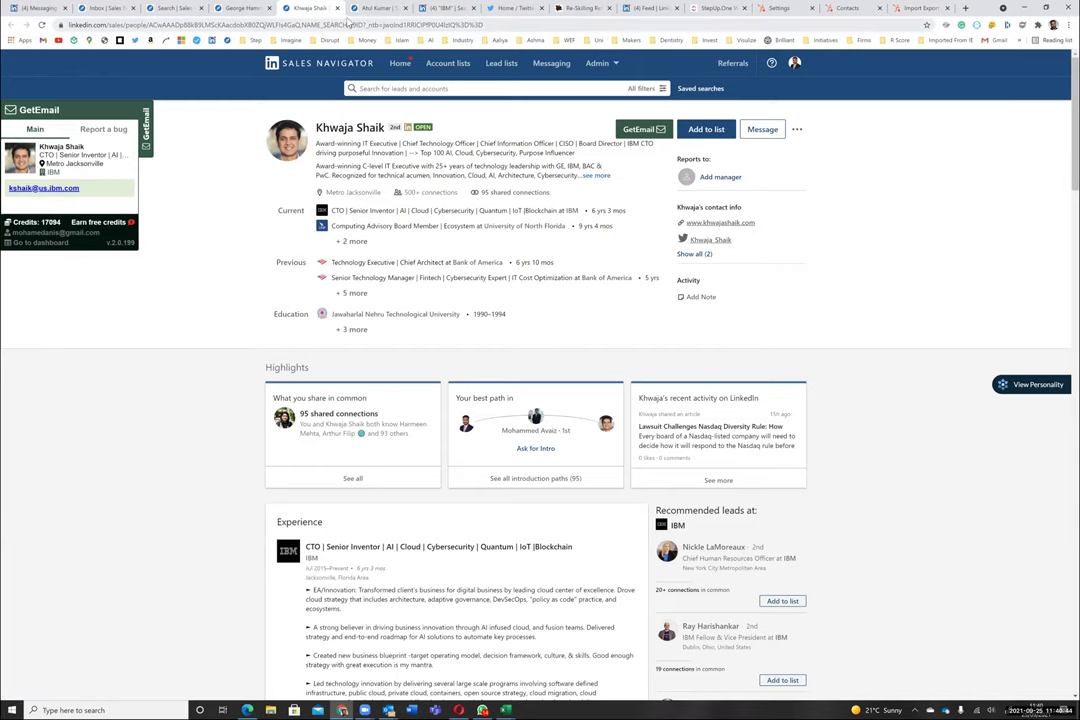
# Compare the GetEmail results on the Global VP of Marketing and CTO profiles, checking the other open LinkedIn pages and the lead results
pyautogui.click(240, 10)
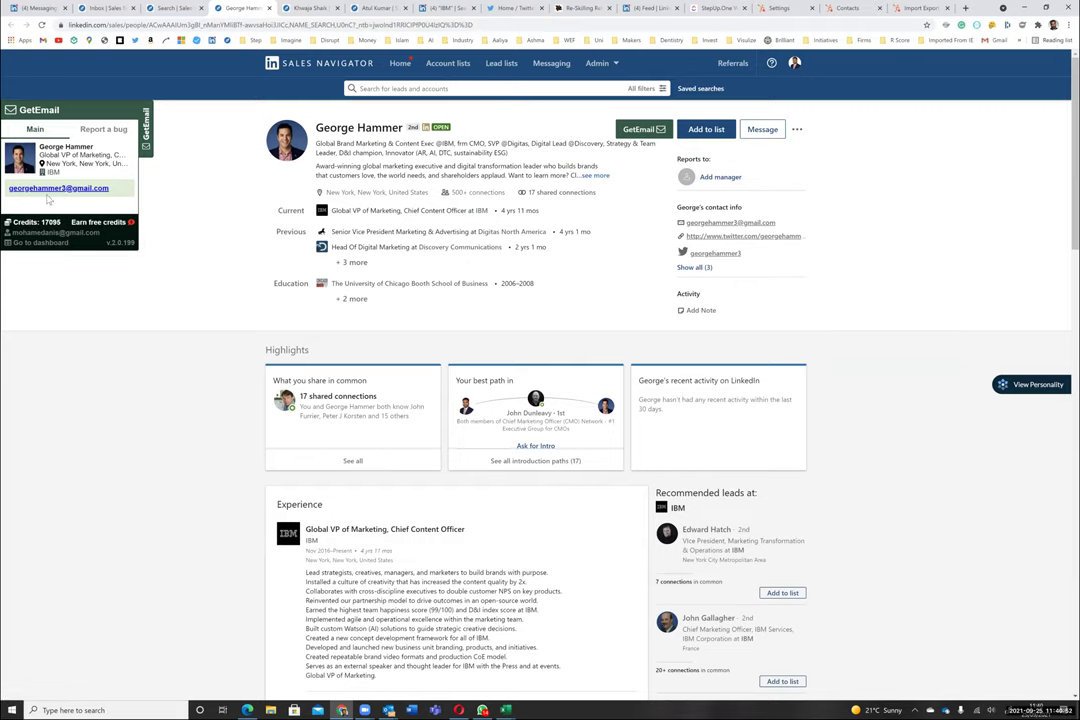
pyautogui.click(306, 8)
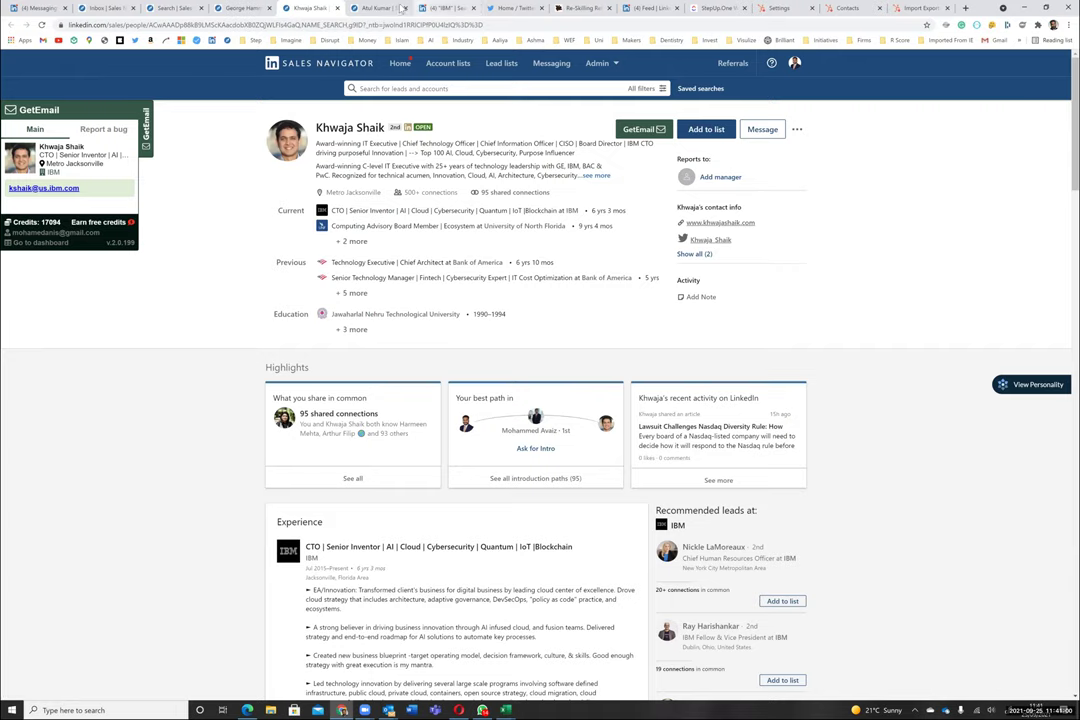
pyautogui.click(377, 8)
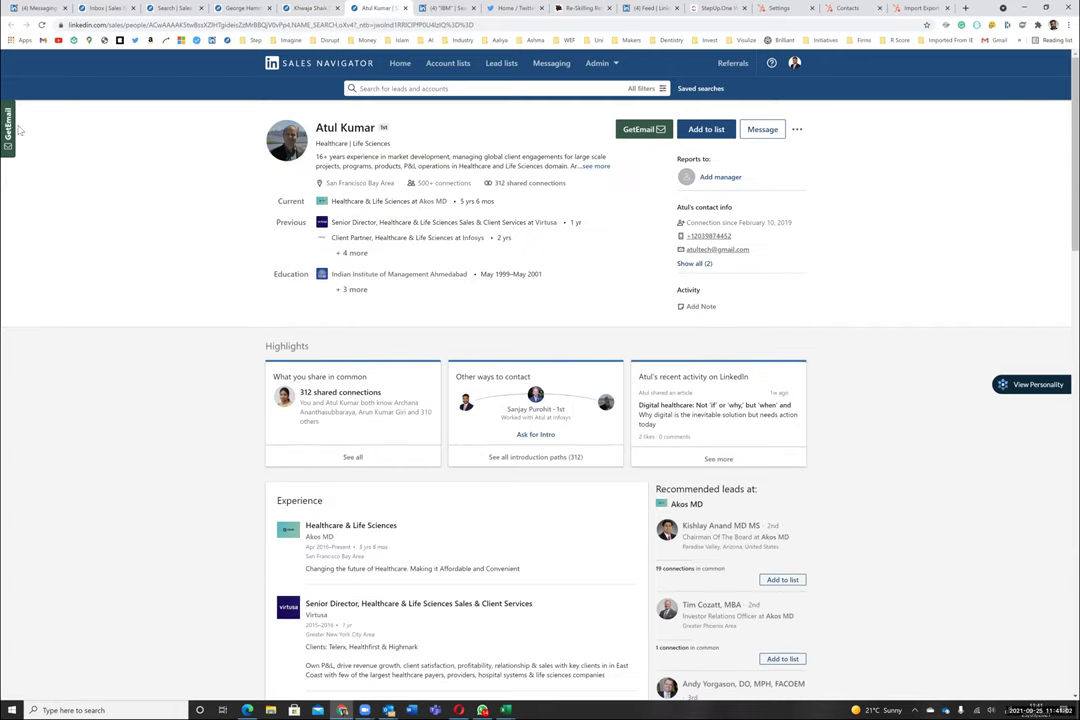
pyautogui.click(306, 8)
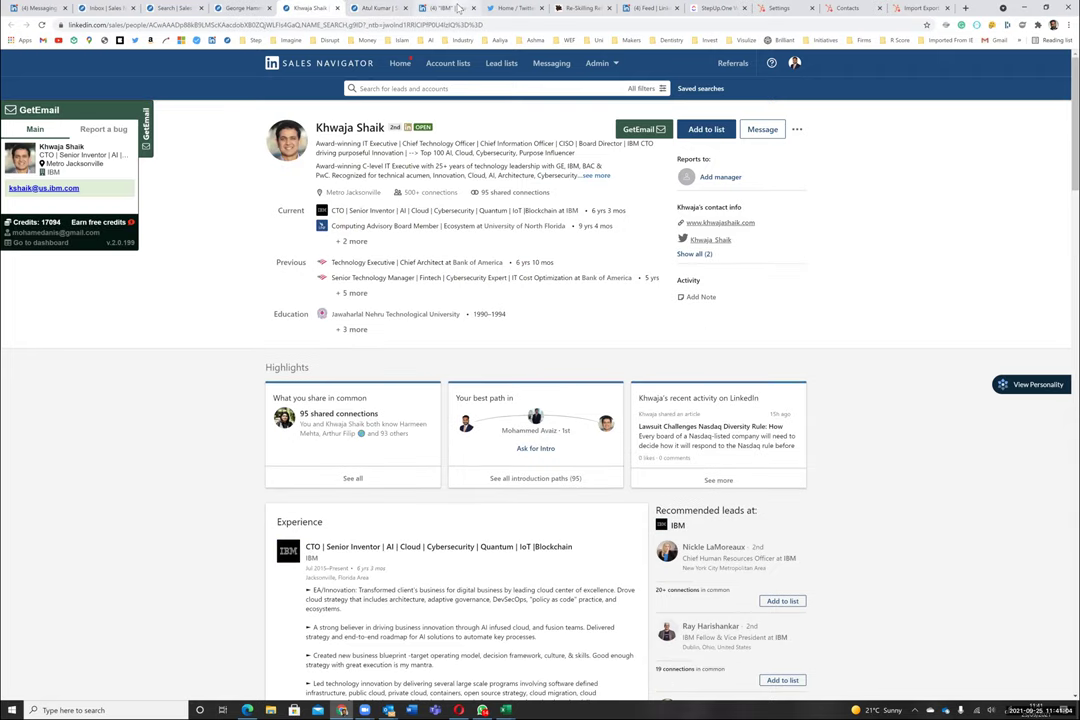
pyautogui.click(459, 8)
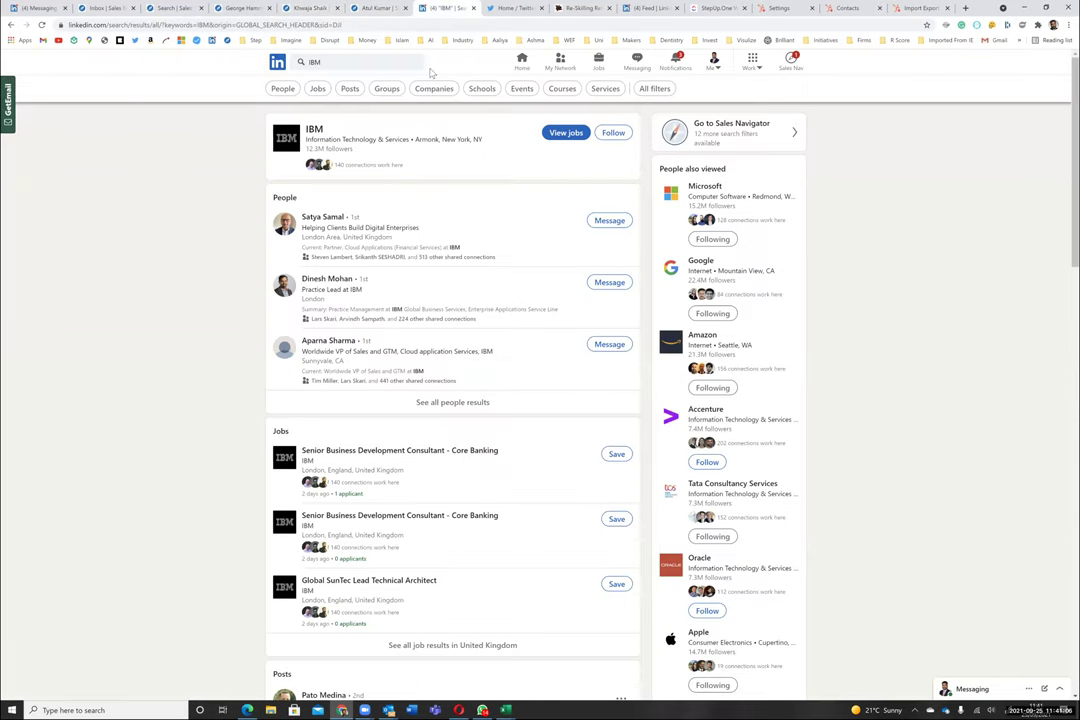
pyautogui.click(306, 8)
pyautogui.click(245, 8)
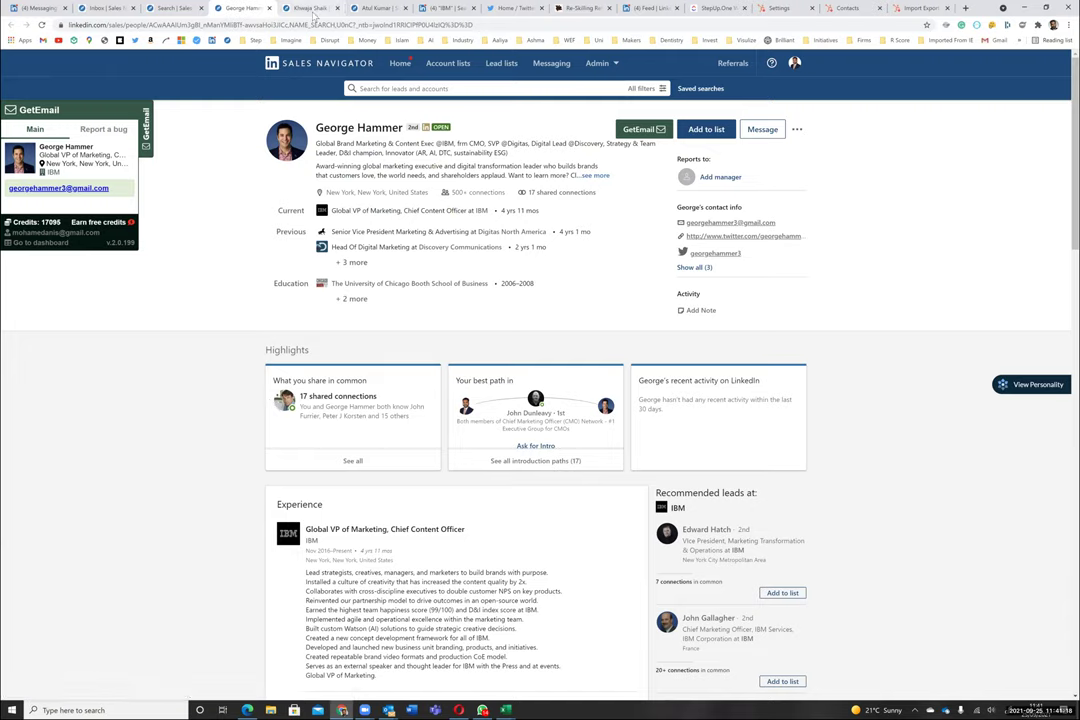
pyautogui.click(172, 7)
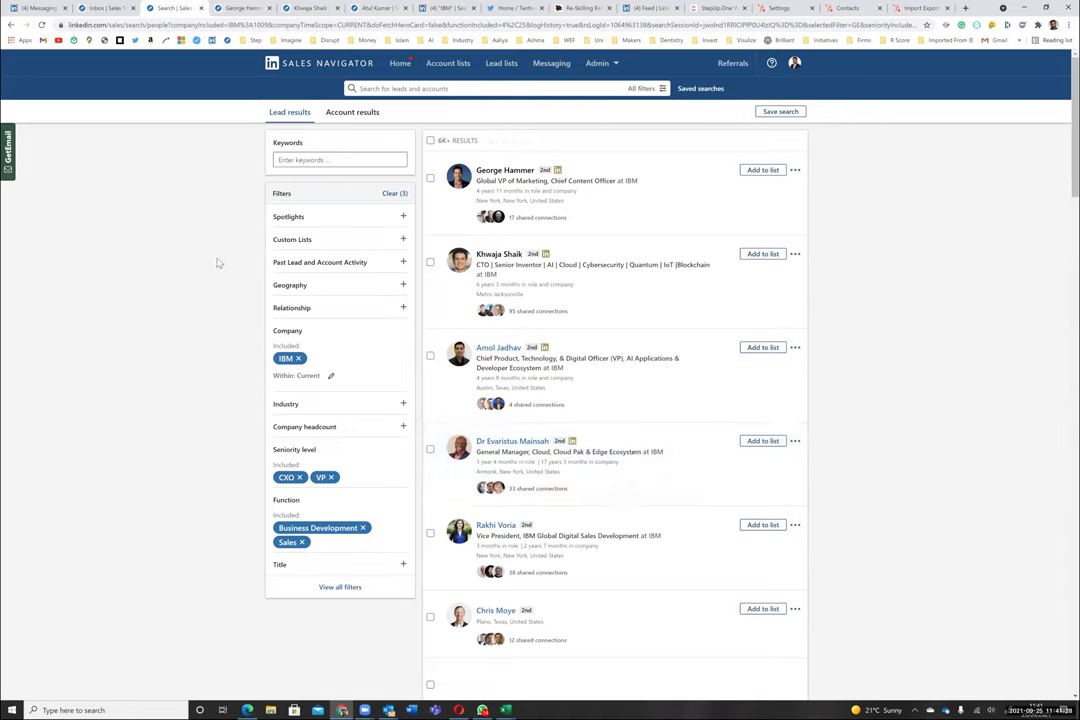
pyautogui.click(248, 8)
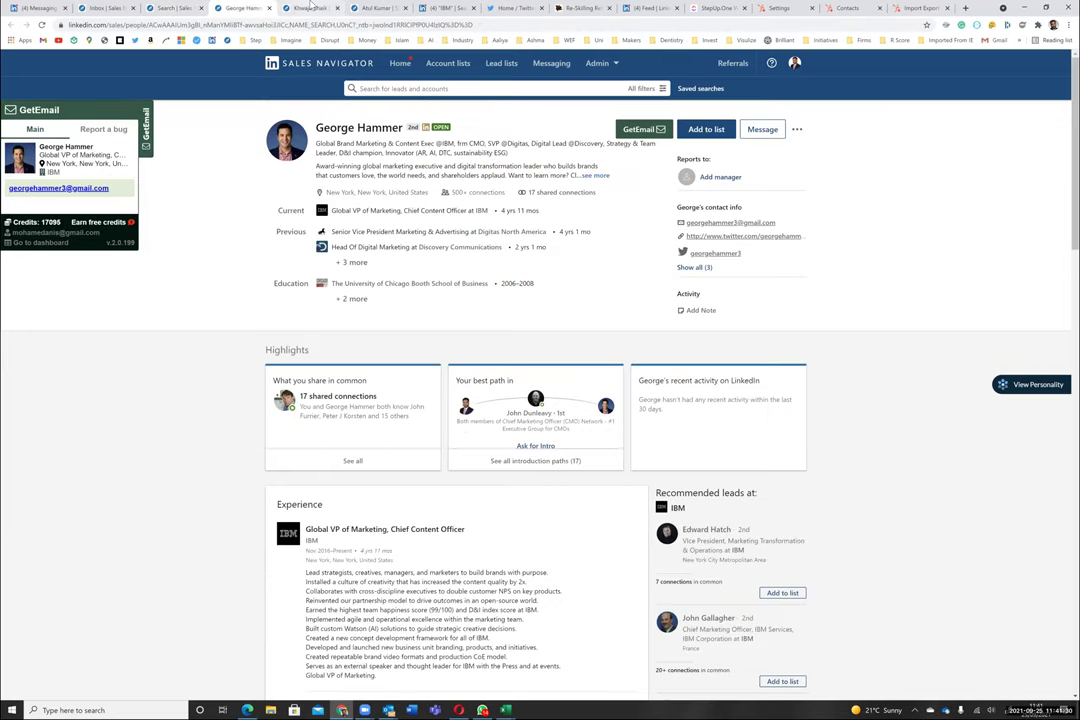
pyautogui.click(311, 7)
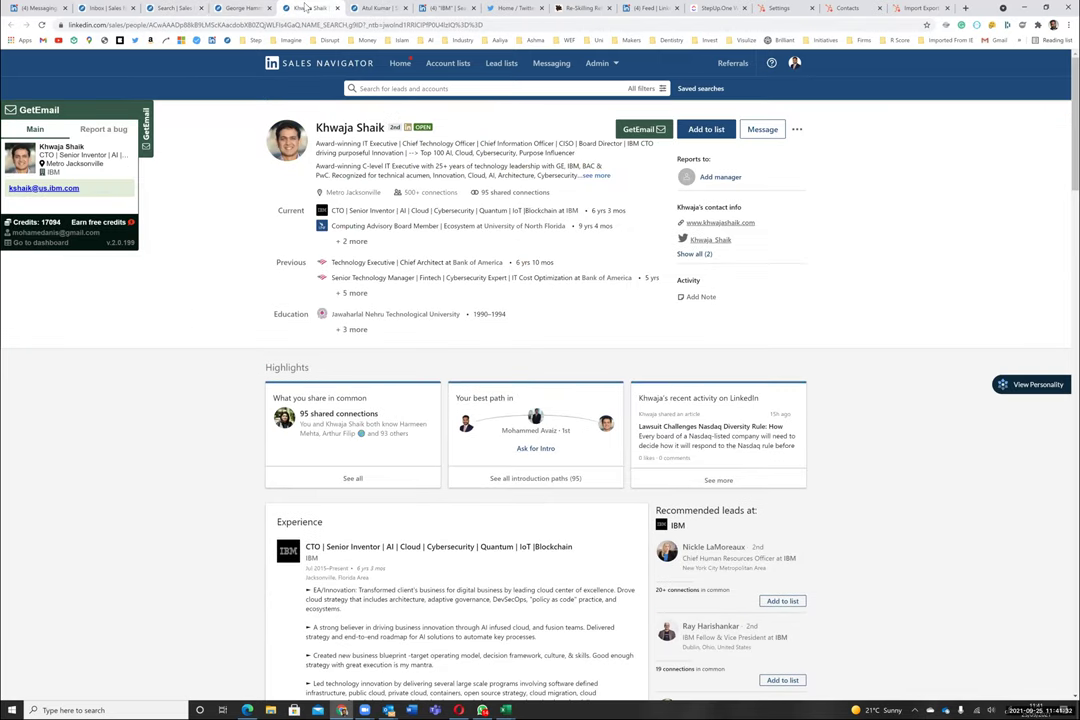
# Return to the lead results, open the Vice President, IBM Global Digital Sales Development profile, and look up the e-mail with GetEmail
pyautogui.click(220, 8)
pyautogui.click(182, 8)
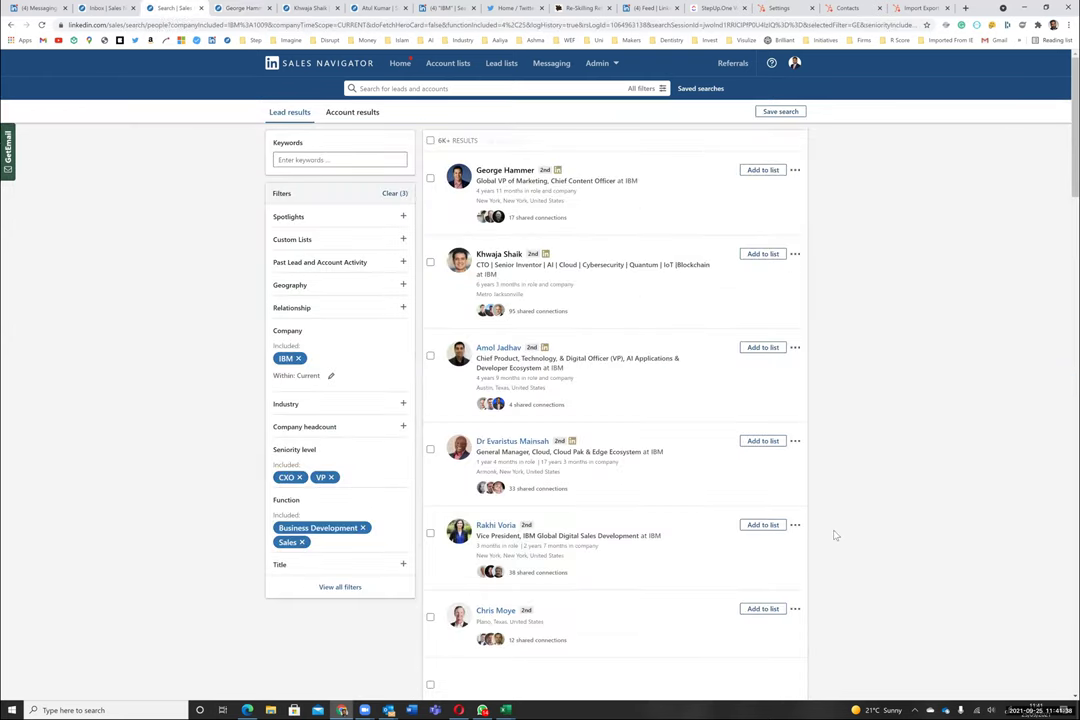
pyautogui.click(796, 526)
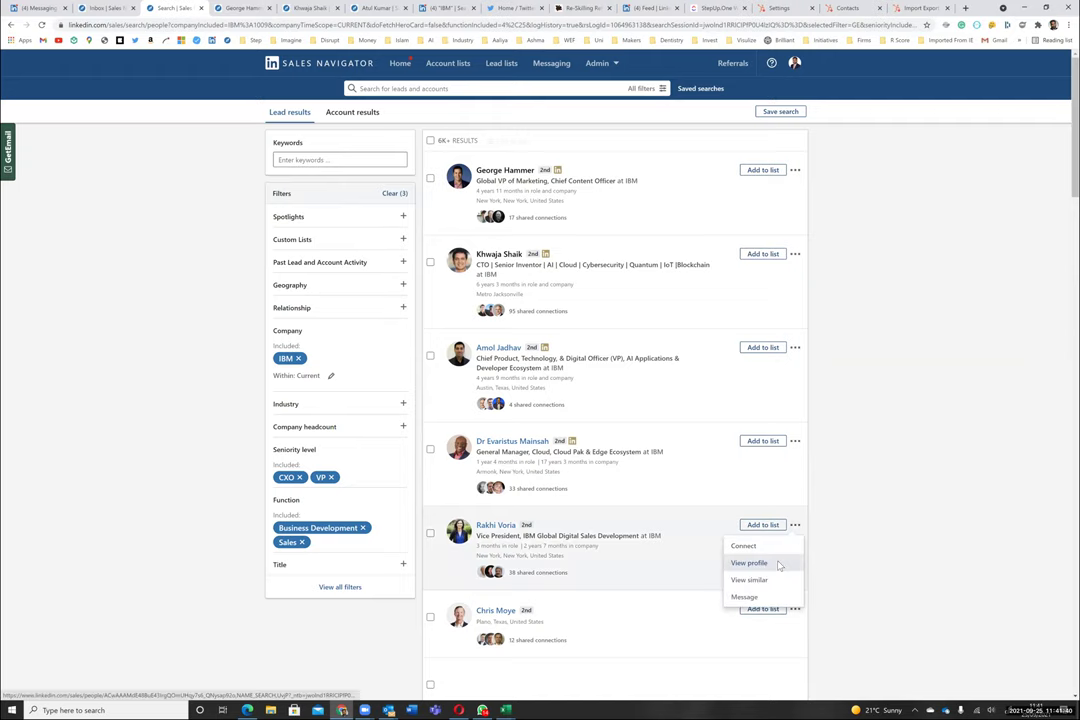
pyautogui.click(778, 562)
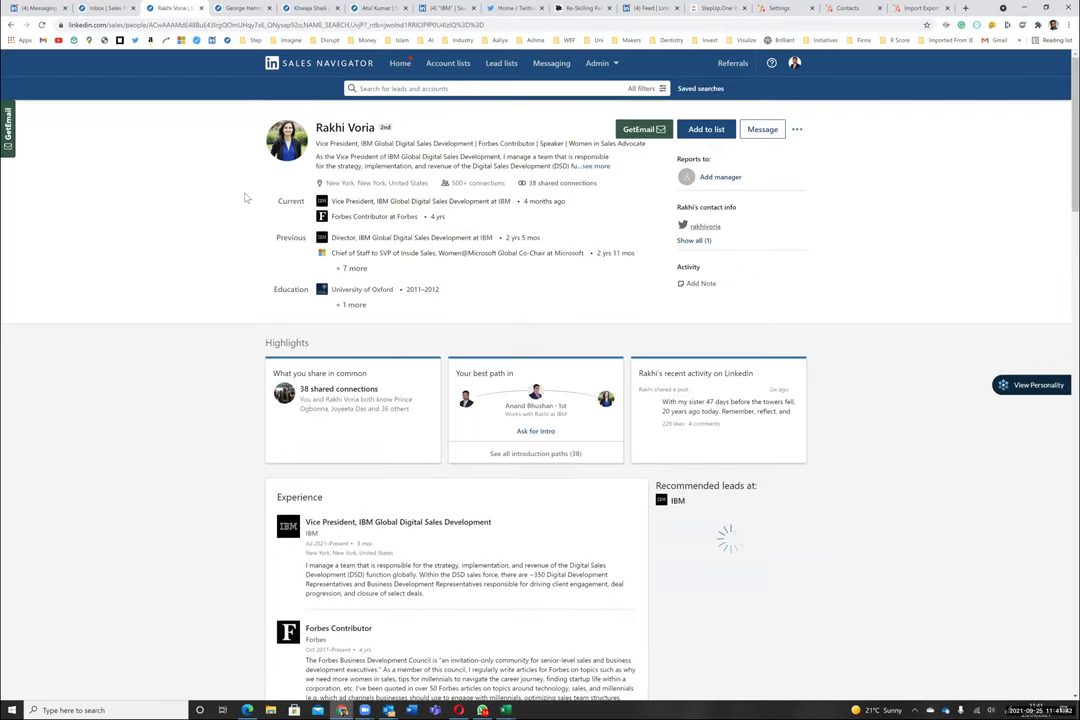
pyautogui.click(8, 138)
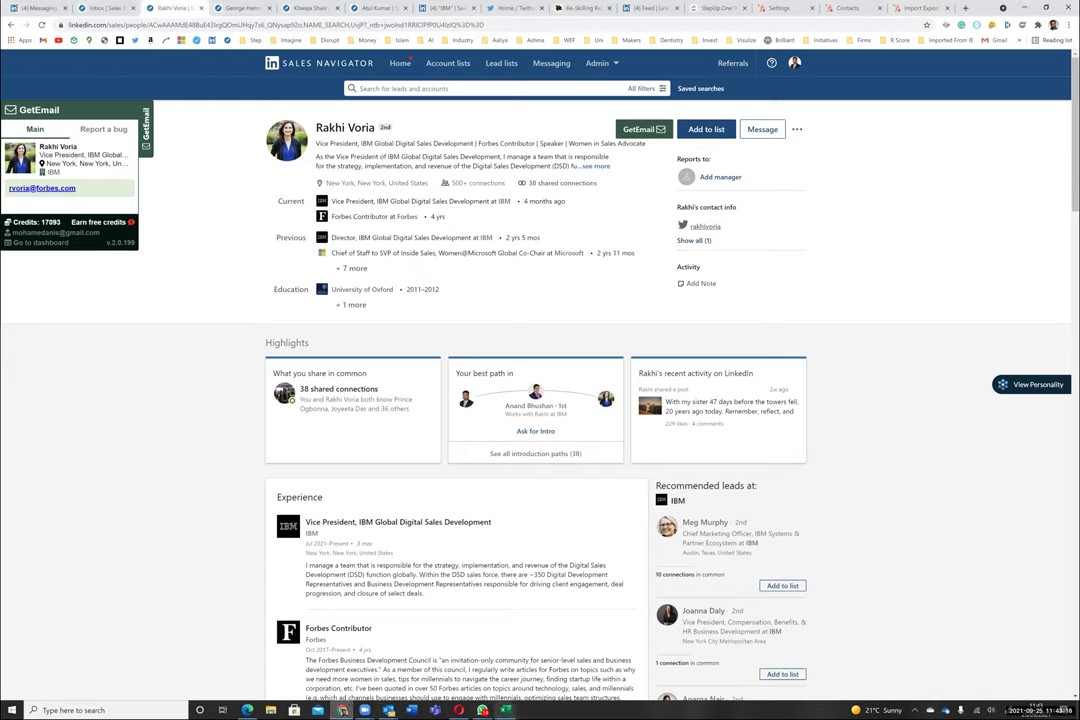
# Switch to the StepupOne Dashboard workbook and review the prioritised IT Services companies, pointing out Oracle and Accenture after IBM
pyautogui.moveTo(506, 710)
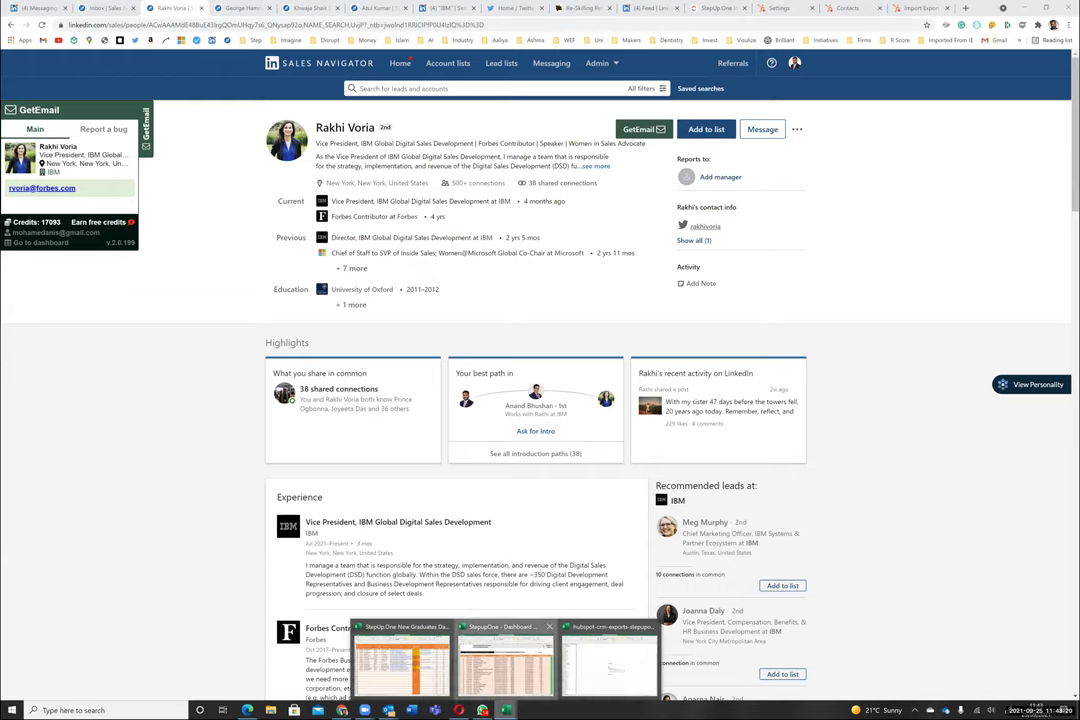
pyautogui.click(505, 658)
pyautogui.click(270, 281)
pyautogui.click(272, 300)
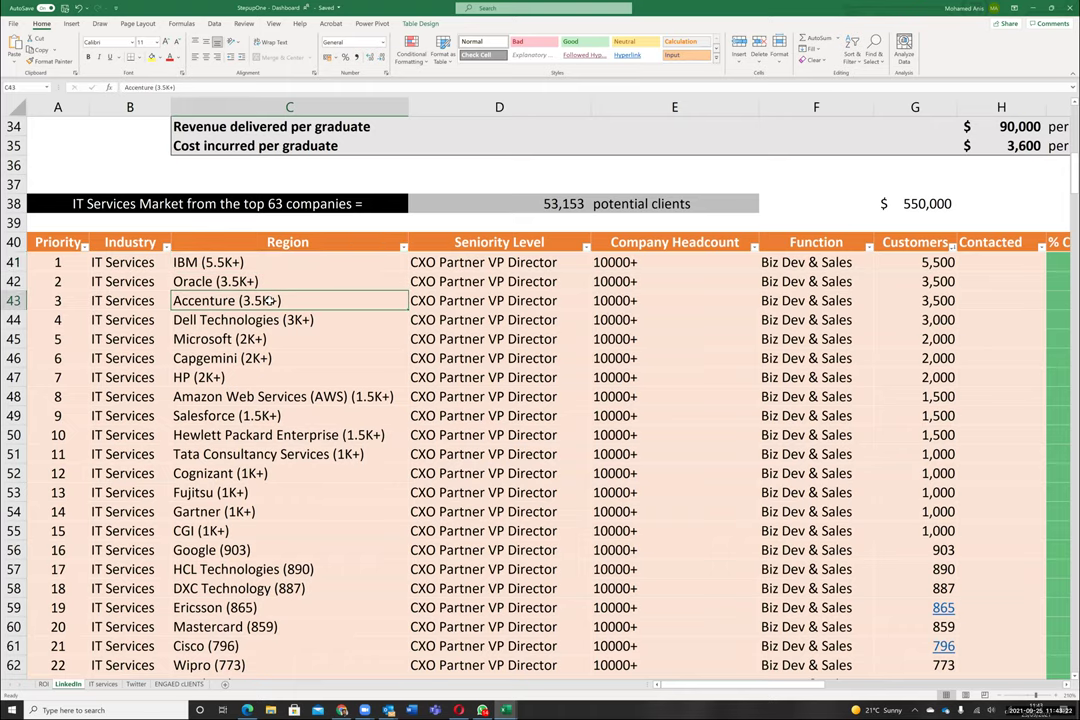
pyautogui.moveTo(247, 710)
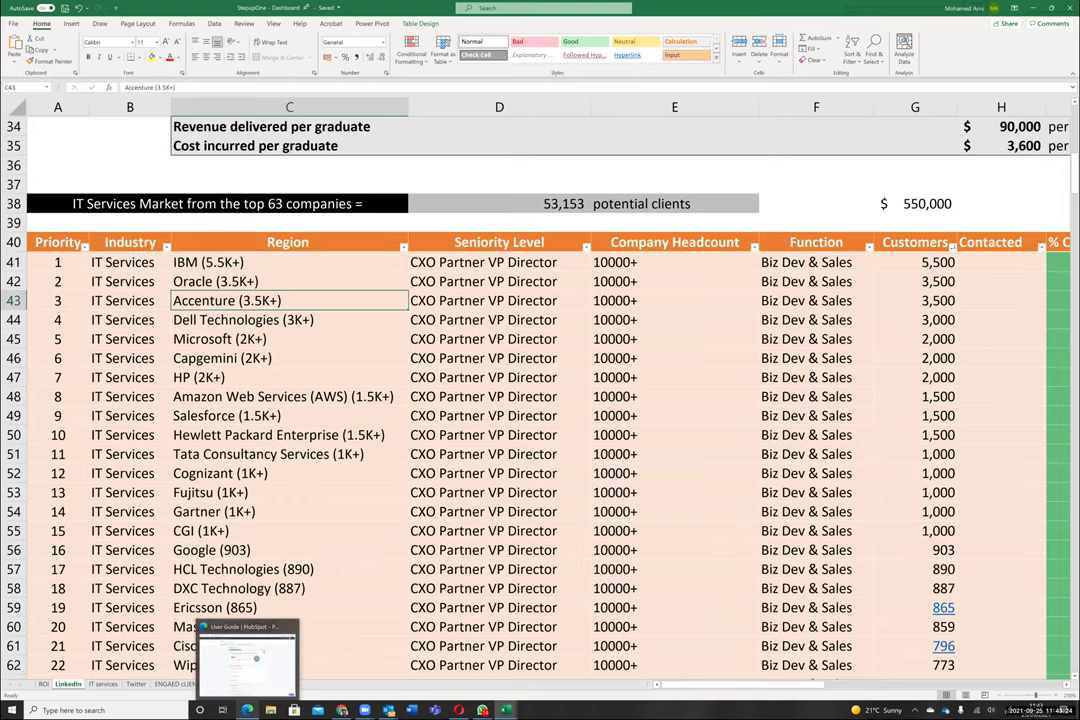
pyautogui.hotkey('alt', 'Tab')
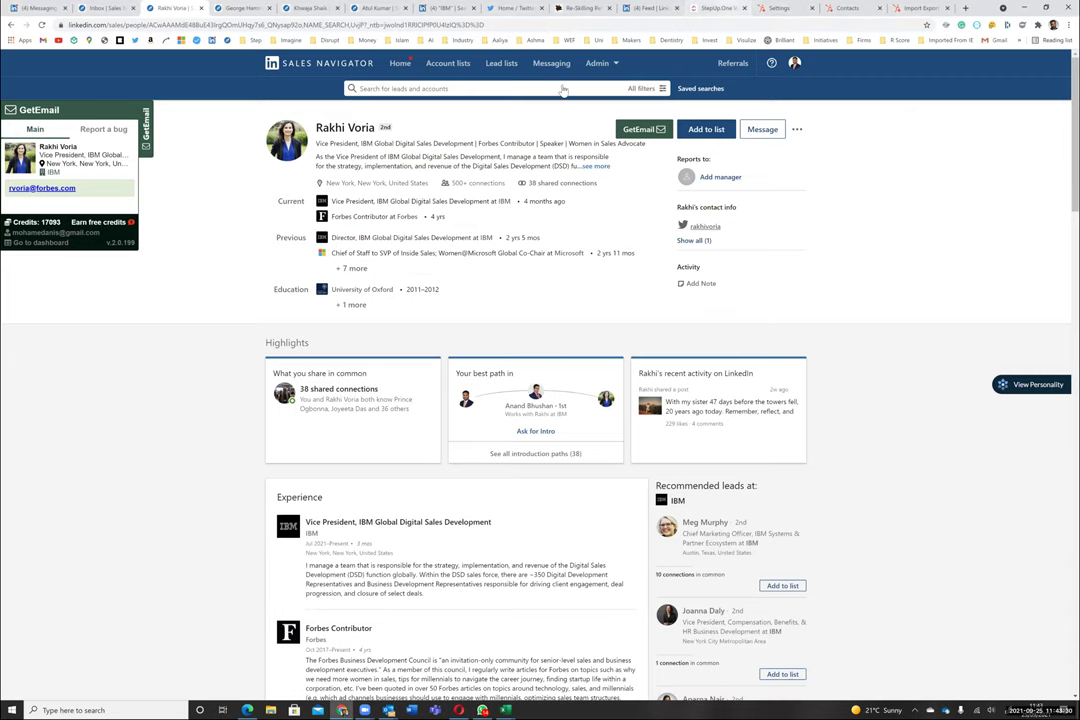
# In ClickUp, add the key-action subtask "3. Within the IT Services industry, we go one company by one company"
pyautogui.click(715, 8)
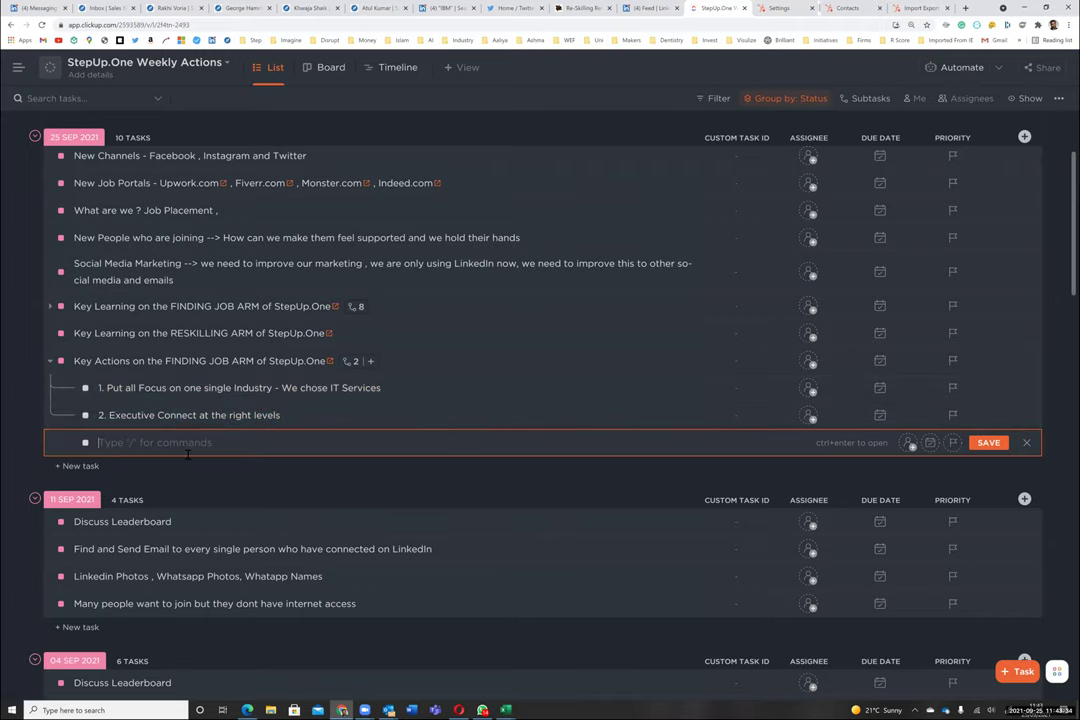
pyautogui.write('3. WE')
pyautogui.press('BackSpace')
pyautogui.press('BackSpace')
pyautogui.write('Within the IT Services industry, we ')
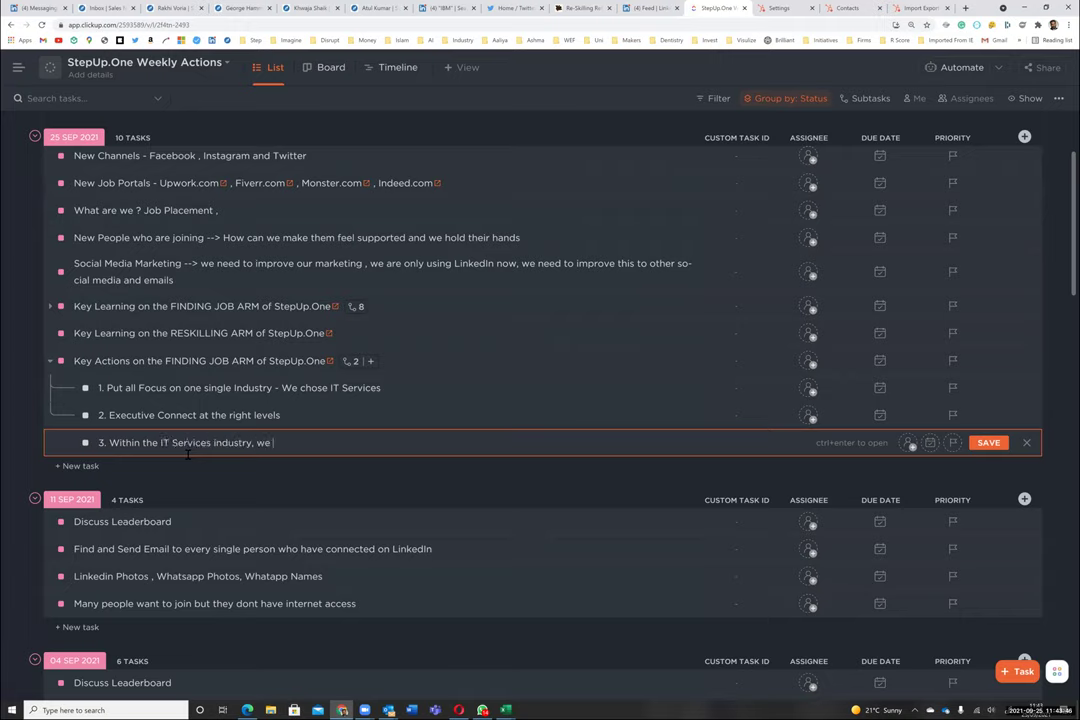
pyautogui.write('go one company')
pyautogui.write('by o')
pyautogui.press('BackSpace')
pyautogui.press('BackSpace')
pyautogui.press('BackSpace')
pyautogui.press('BackSpace')
pyautogui.press('BackSpace')
pyautogui.write('by one compa')
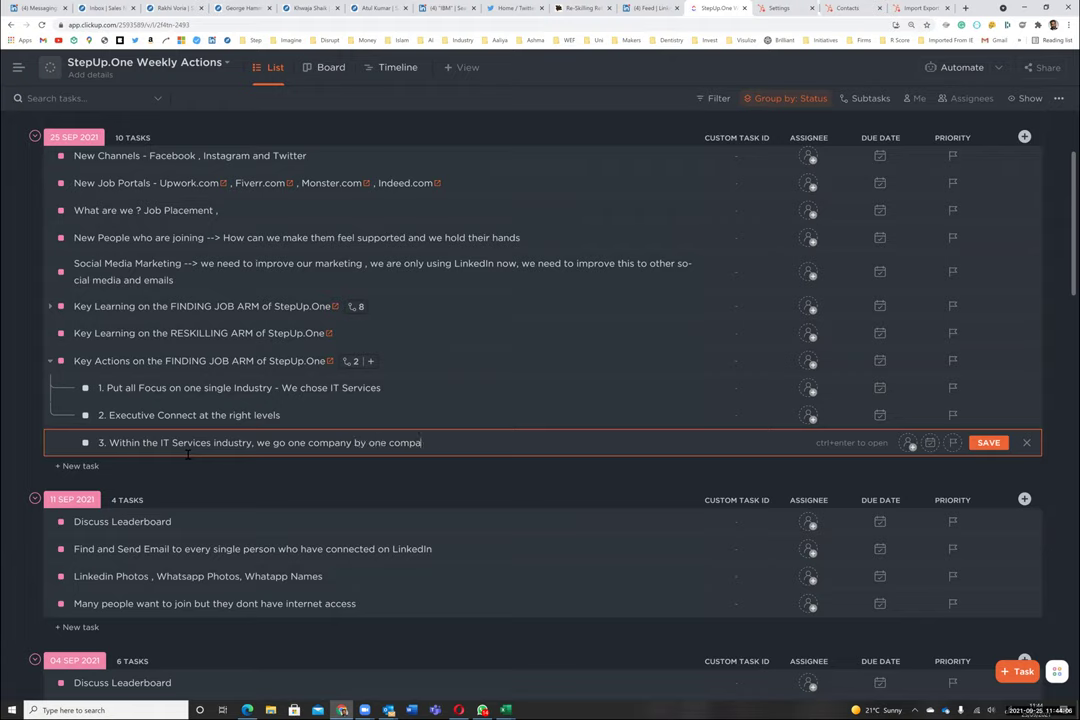
pyautogui.write('ny')
pyautogui.press('Return')
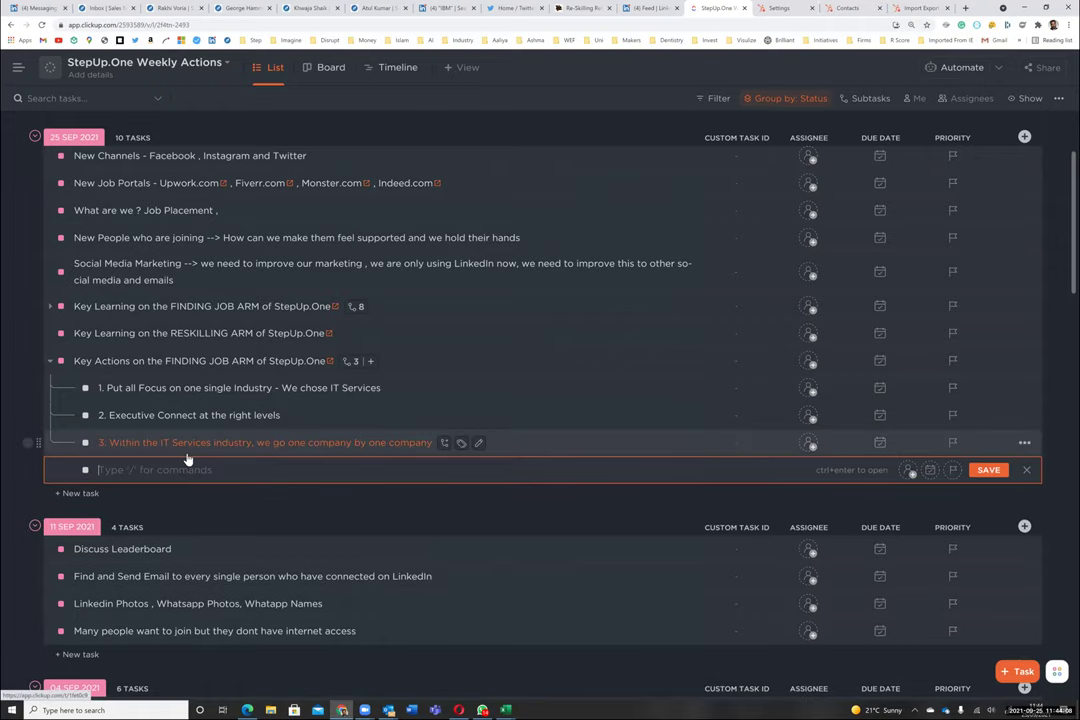
# Add the subtask "4. We" and begin another one with the text "Try us out for"
pyautogui.write('4. We')
pyautogui.press('Return')
pyautogui.write('T')
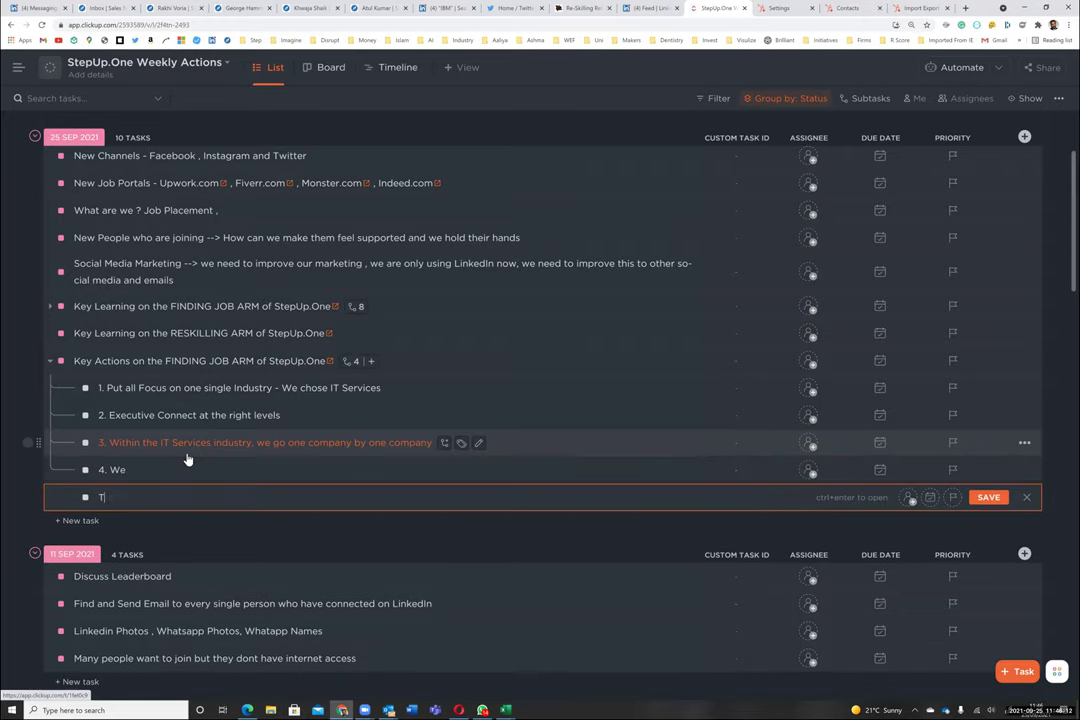
pyautogui.write('ry us out for')
pyautogui.press('BackSpace')
pyautogui.press('BackSpace')
pyautogui.write('or Fr')
pyautogui.press('BackSpace')
pyautogui.press('BackSpace')
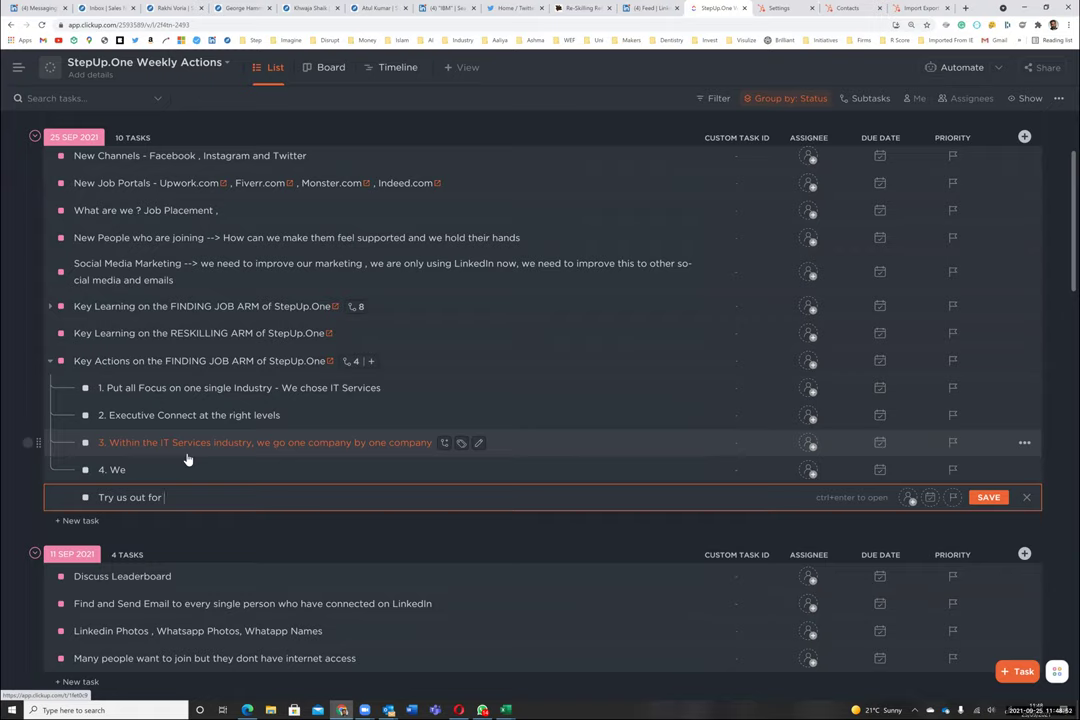
# Complete the subtask with "FREE for one month, See what results we deliver for you , If the results are Good, You can continue" and save it
pyautogui.write('FREE for one month, See')
pyautogui.press('BackSpace')
pyautogui.press('BackSpace')
pyautogui.press('BackSpace')
pyautogui.press('BackSpace')
pyautogui.write('See what r')
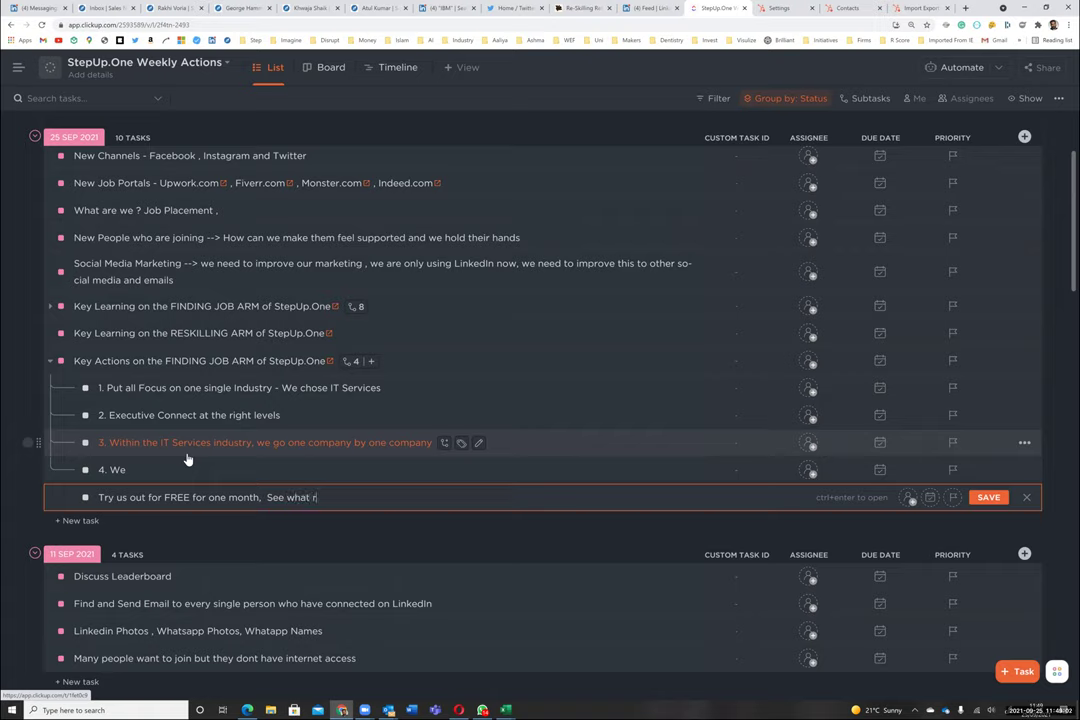
pyautogui.write('esults we deliver for you , If the results are Good')
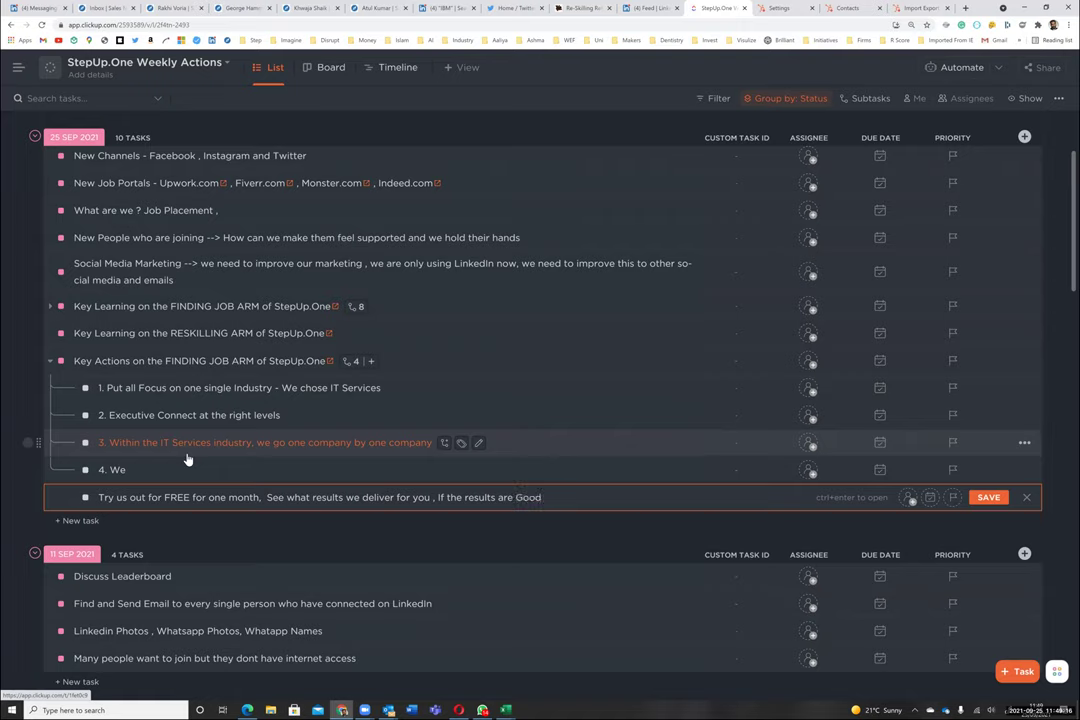
pyautogui.write(' <')
pyautogui.press('BackSpace')
pyautogui.press('BackSpace')
pyautogui.write(', You can contrinu')
pyautogui.press('BackSpace')
pyautogui.press('BackSpace')
pyautogui.press('BackSpace')
pyautogui.write('inue')
pyautogui.press('Return')
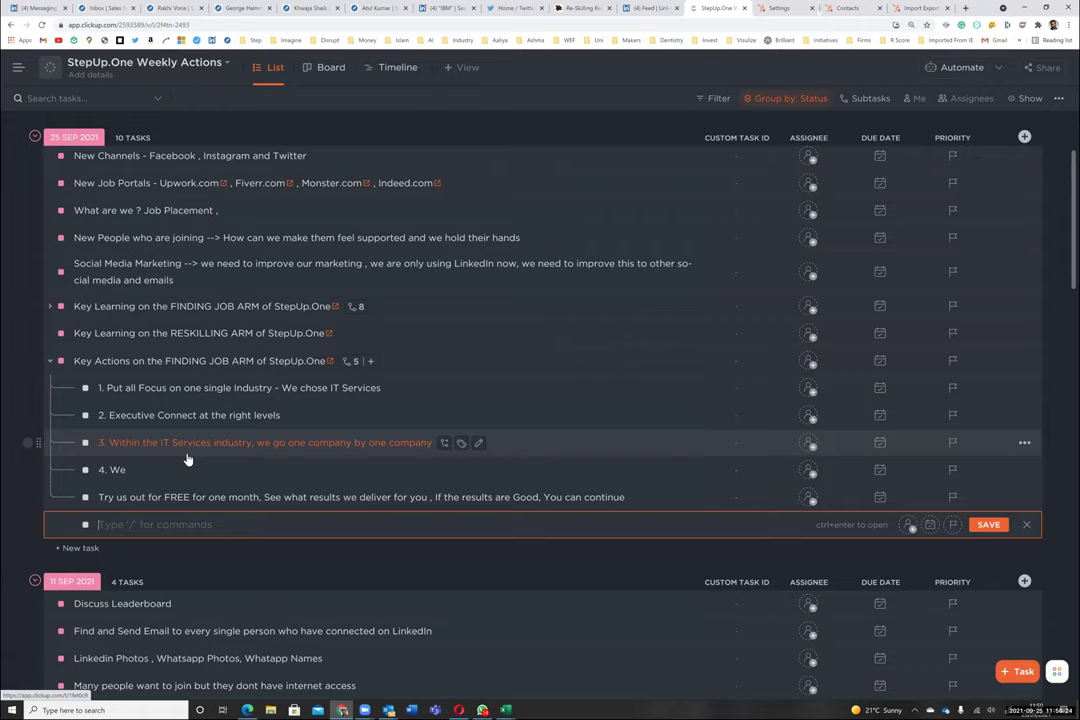
# Enter "Results and Rewards tied up together" as the text of the new key-action subtask
pyautogui.write('Results and Rewards tied up together')
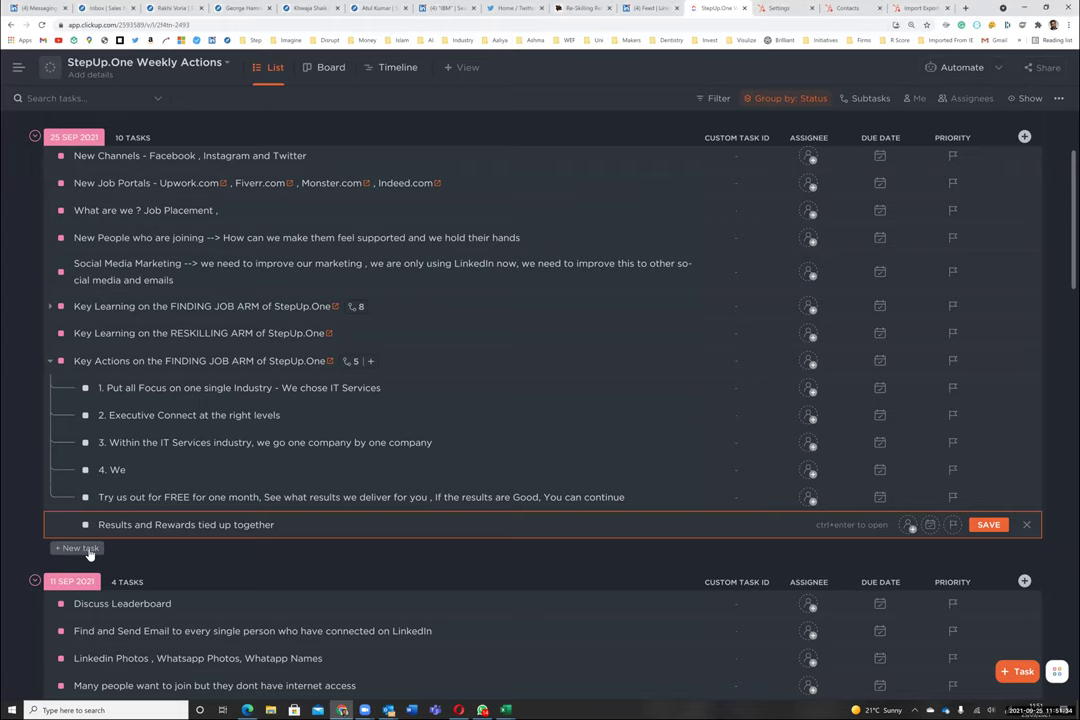
pyautogui.click(80, 548)
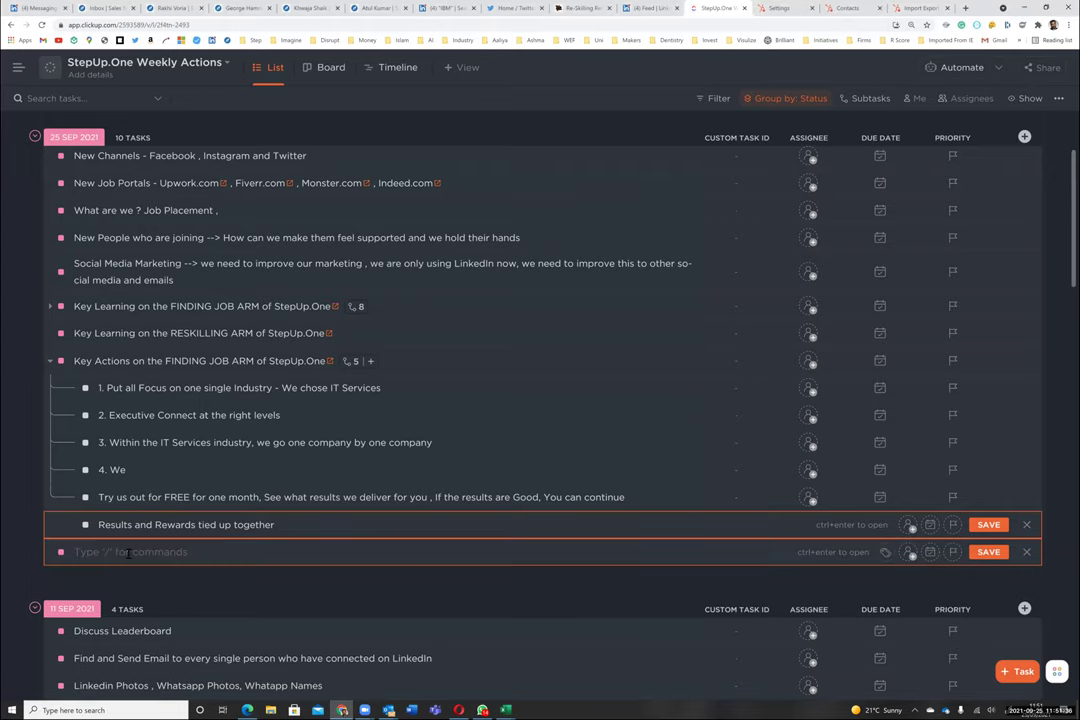
pyautogui.click(291, 534)
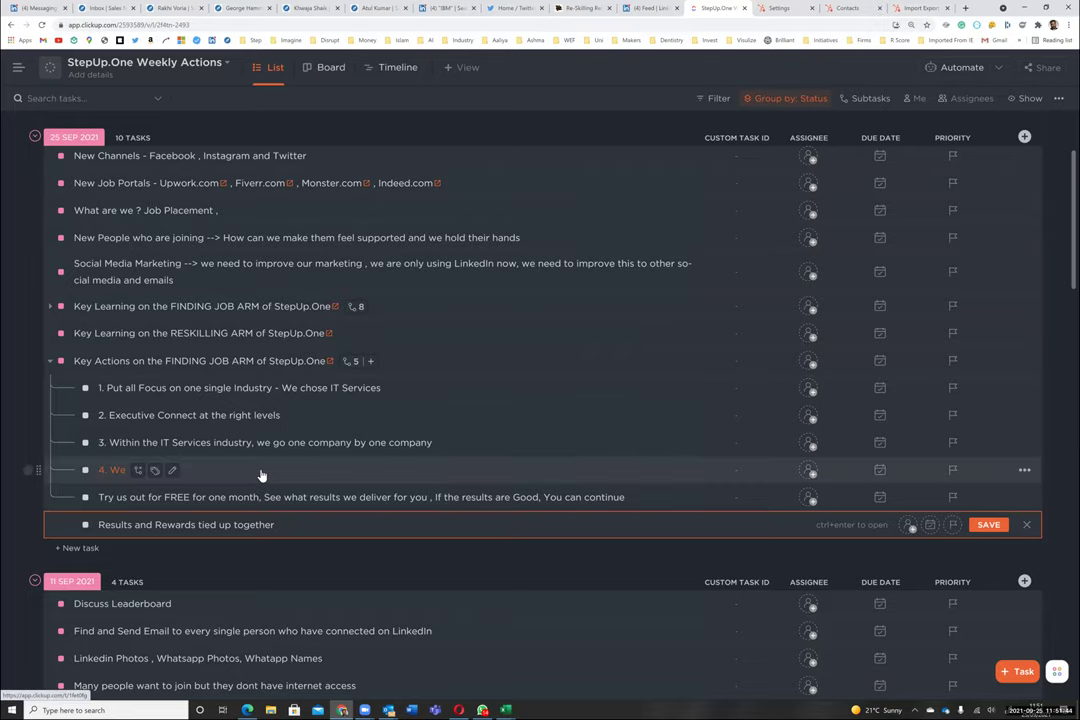
# Rename the fourth subtask as "4. We exhaust every single leader within the company through Linkedin and then through Email"
pyautogui.click(212, 472)
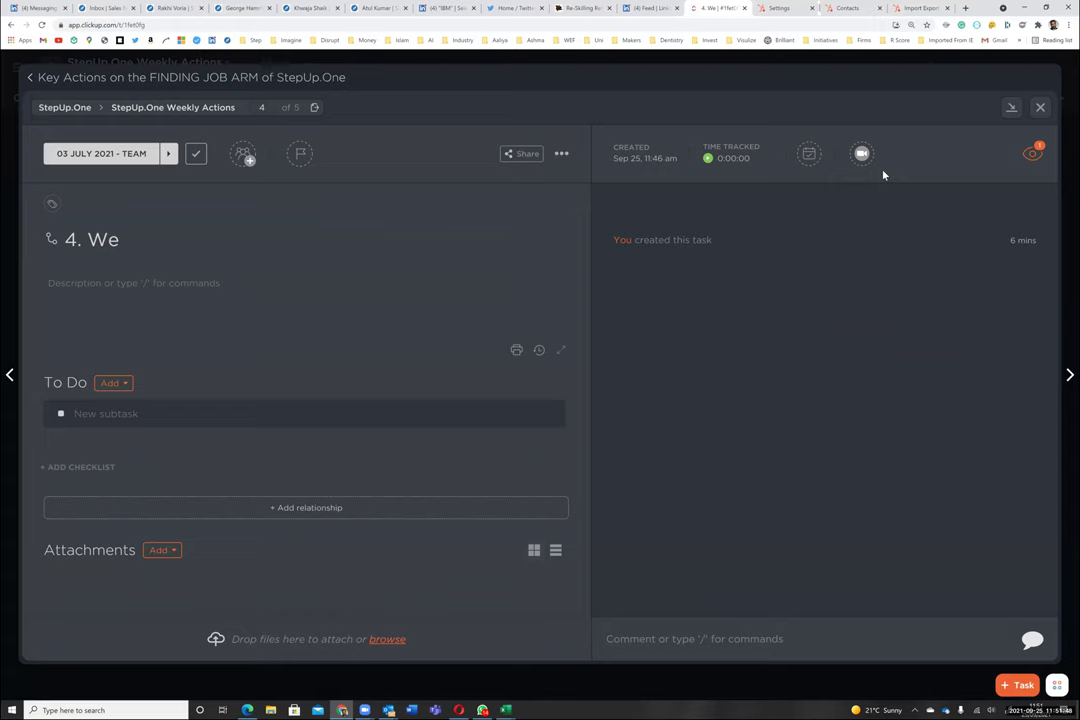
pyautogui.press('Escape')
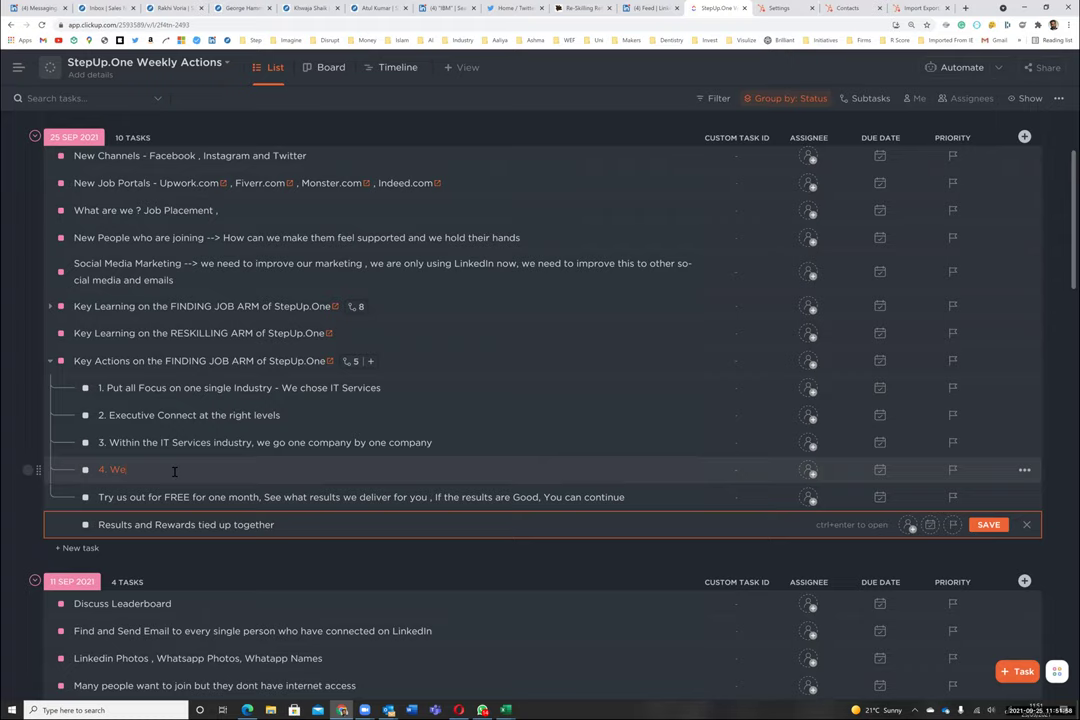
pyautogui.write('exhaust every single leader within the compan')
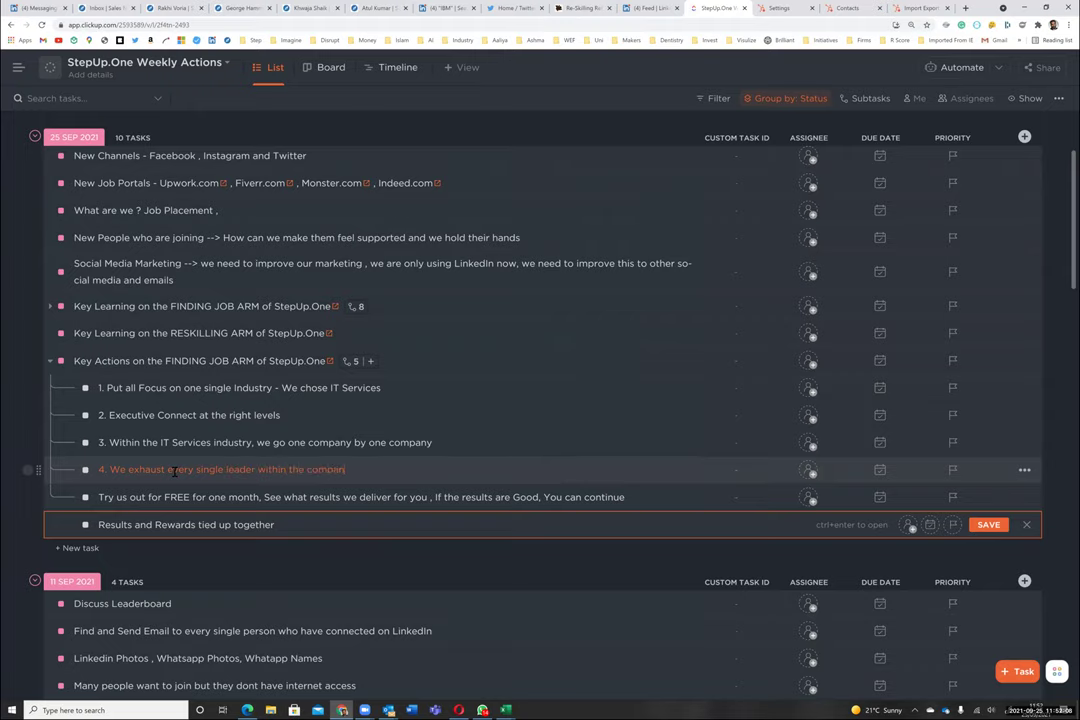
pyautogui.write('y through LinkedIn')
pyautogui.write(' and IT')
pyautogui.write('en through Email')
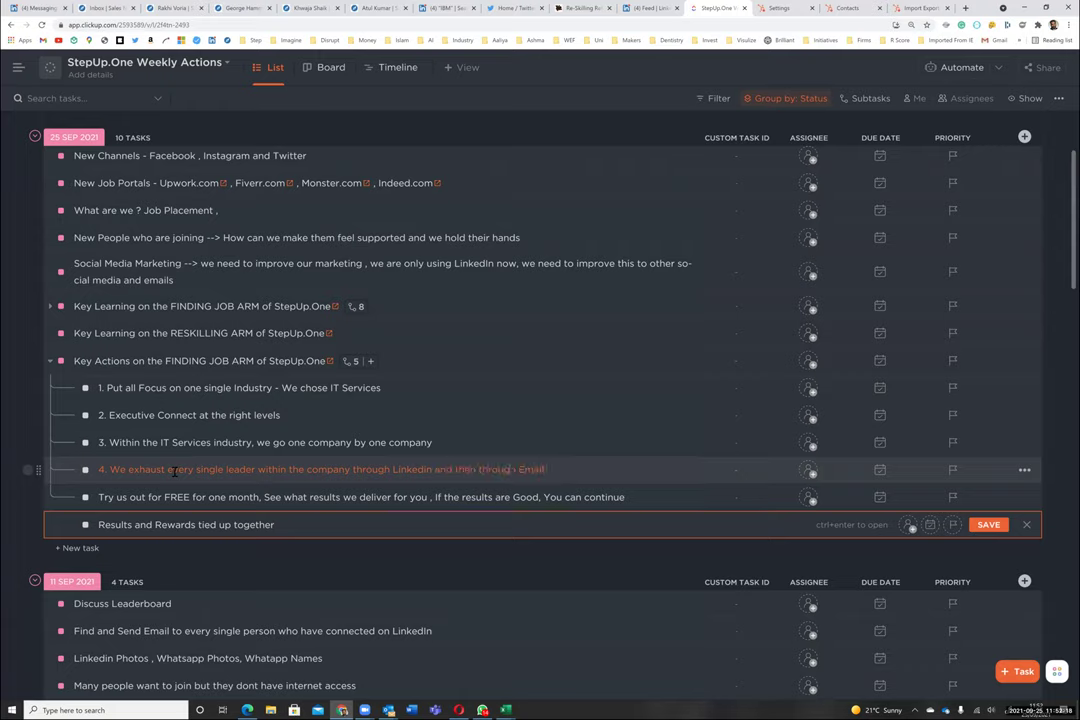
pyautogui.press('Return')
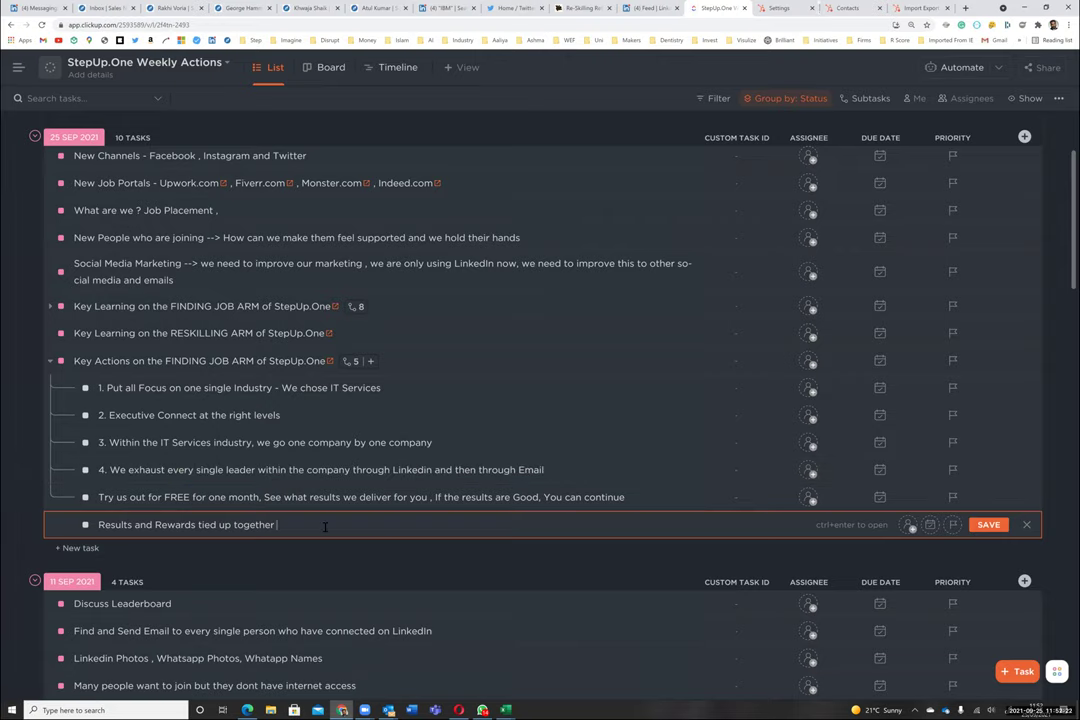
# Save the "Results and Rewards tied up together" subtask and add another one named "Paid Marketing"
pyautogui.press('Return')
pyautogui.write('Paid Marketing')
pyautogui.press('Return')
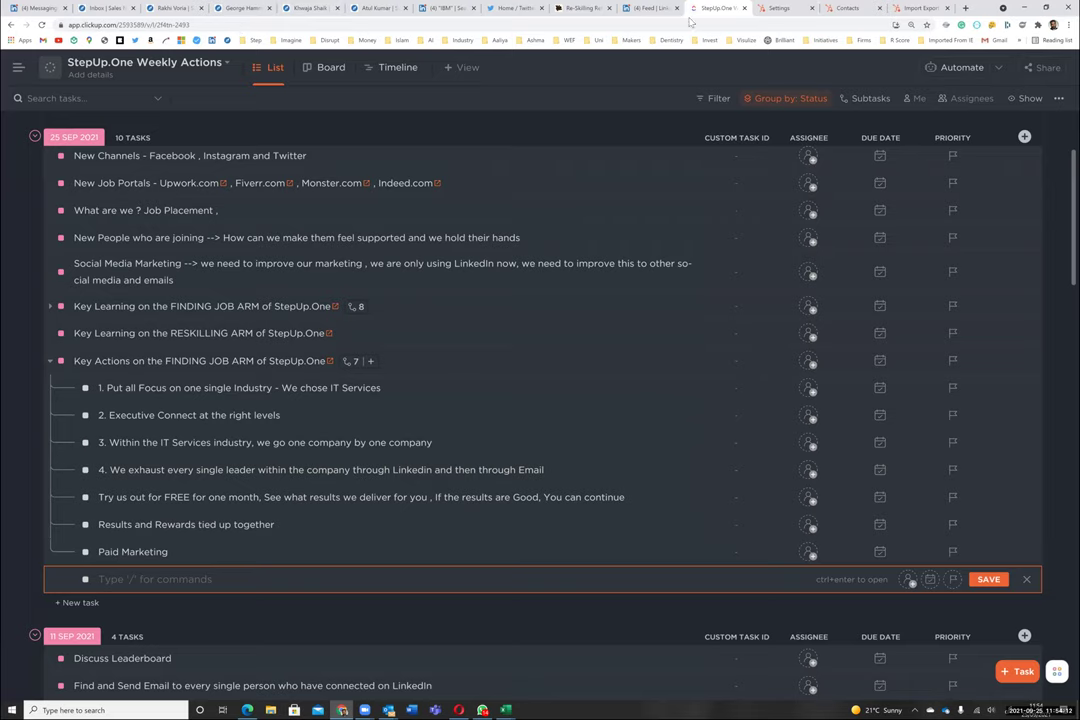
# Switch to the HubSpot contacts and filter them by contact owner, choosing the team member who owns most of the LinkedIn-connected contacts
pyautogui.hotkey('ctrl', 'Tab')
pyautogui.hotkey('ctrl', 'Tab')
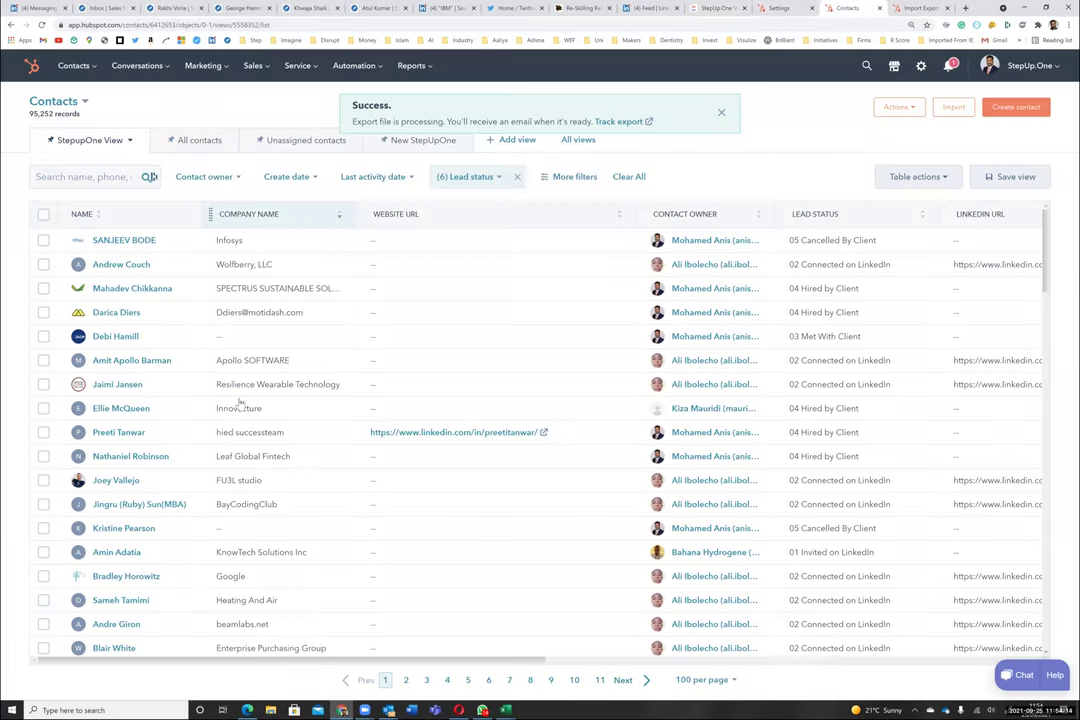
pyautogui.scroll(-2, 220, 518)
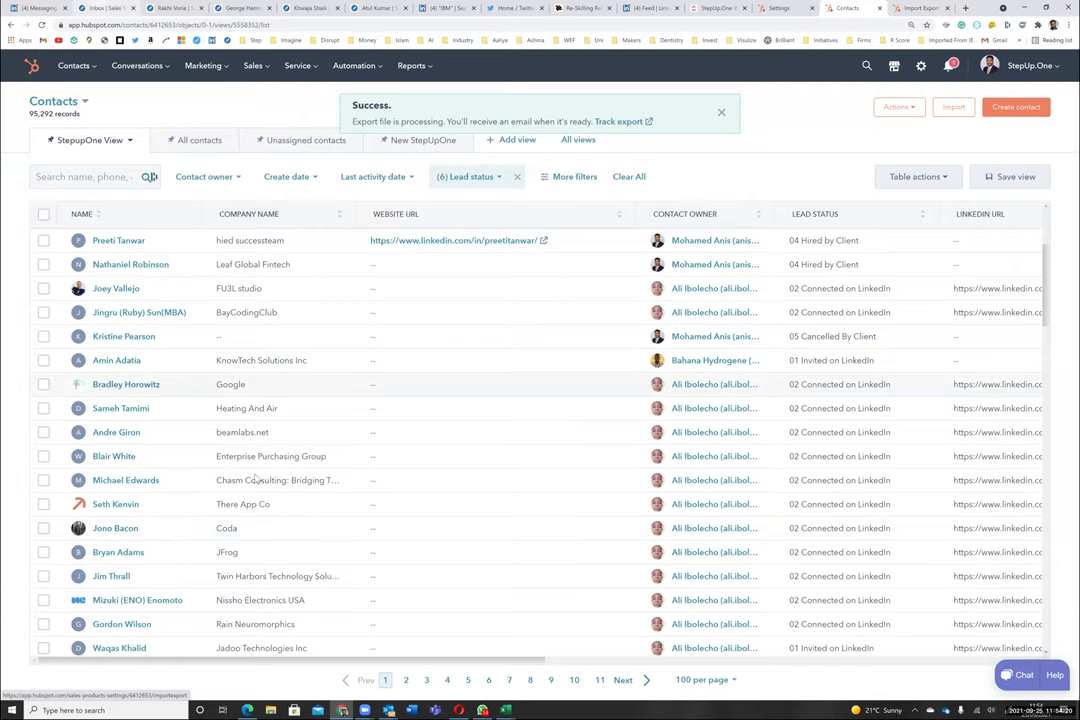
pyautogui.click(238, 178)
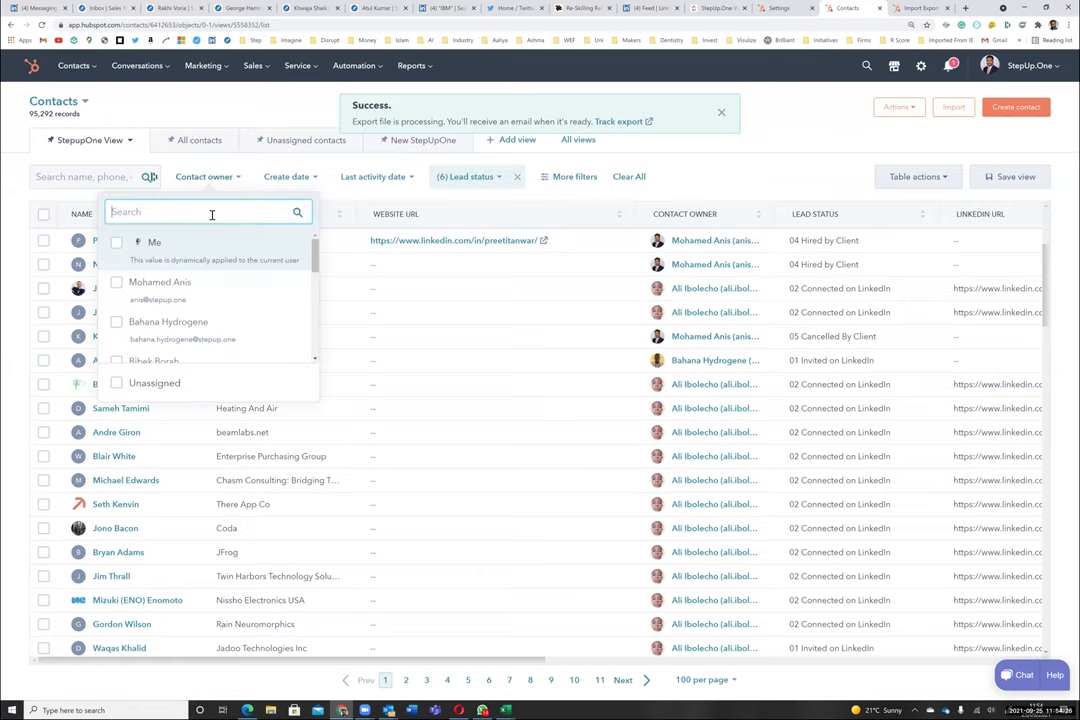
pyautogui.write('Ali')
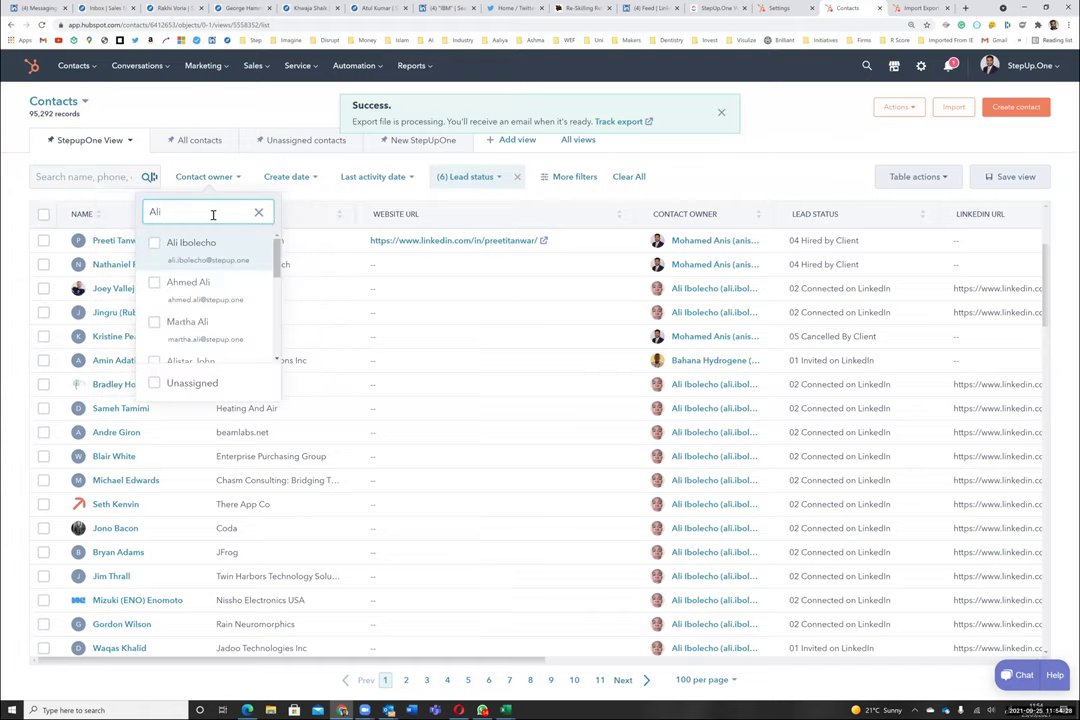
pyautogui.click(156, 247)
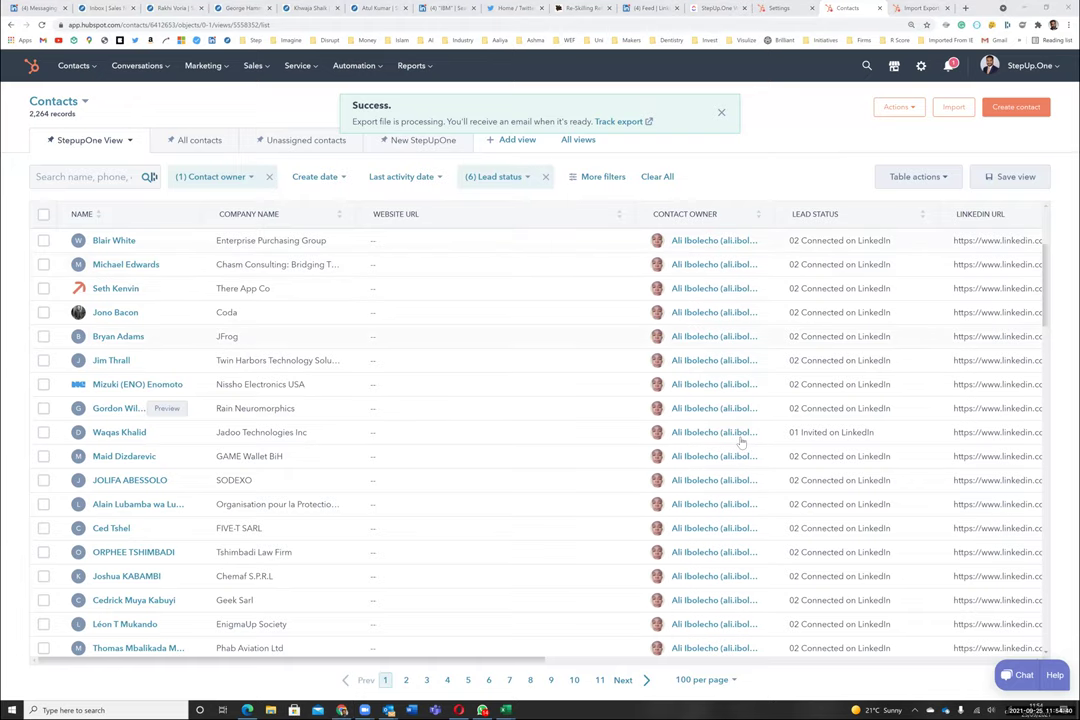
# Examine the e-mail and phone number columns of the filtered contacts, down to those marked "01 Invited on LinkedIn"
pyautogui.hscroll(5, 738, 441)
pyautogui.hscroll(1, 738, 441)
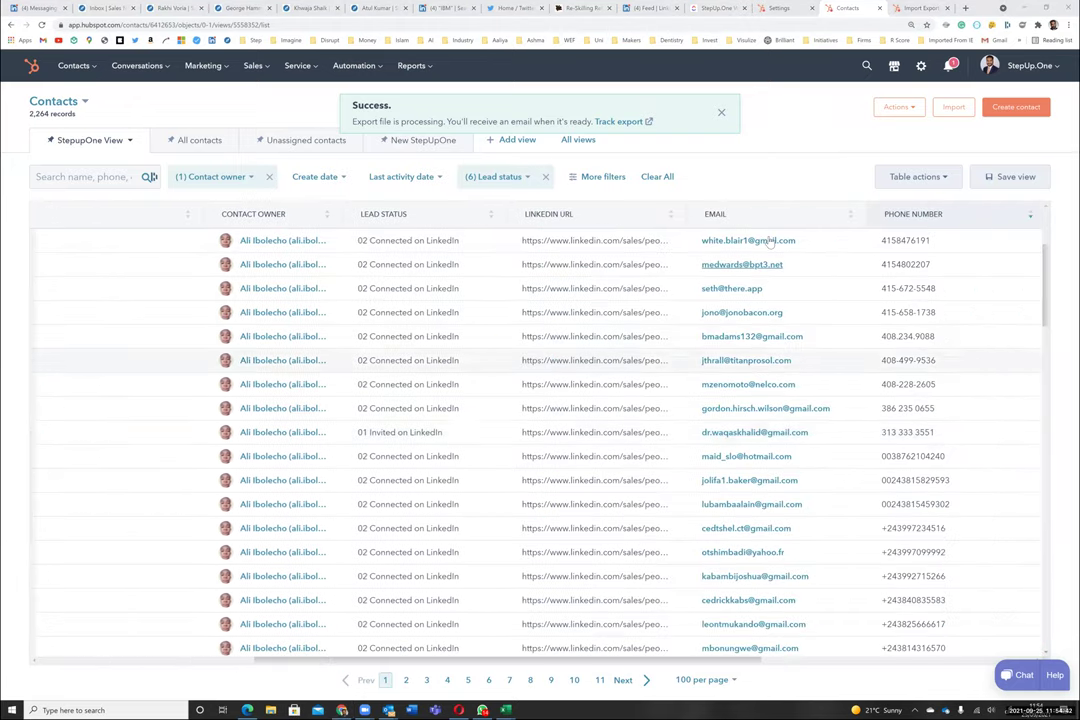
pyautogui.scroll(-8, 755, 345)
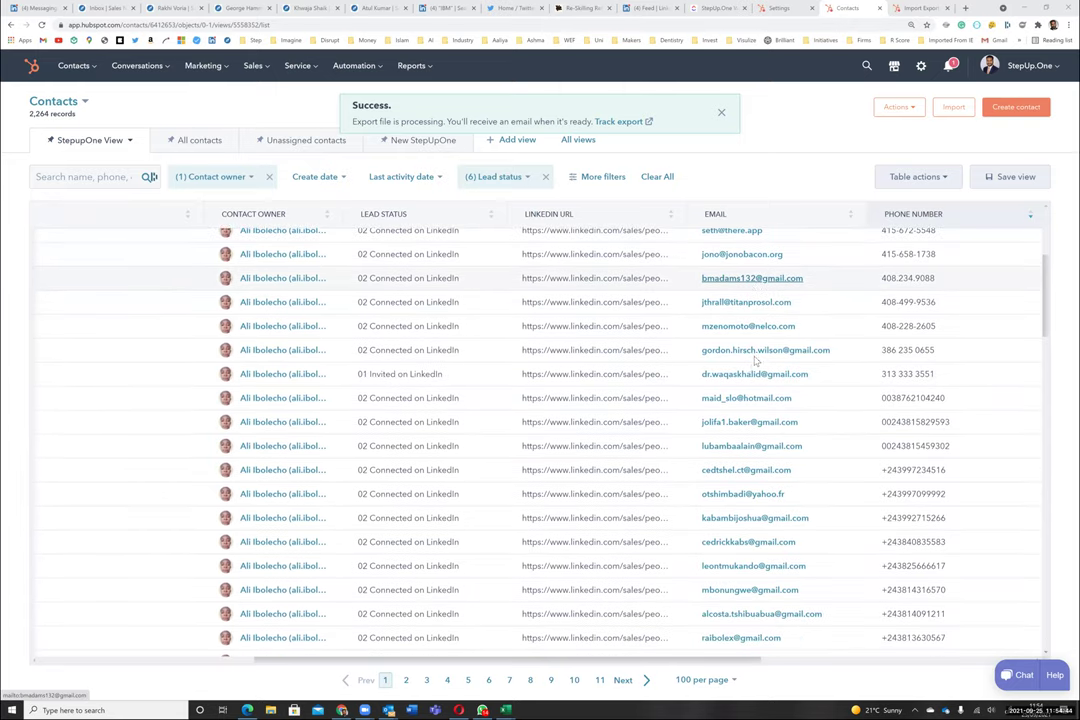
pyautogui.scroll(-4, 753, 373)
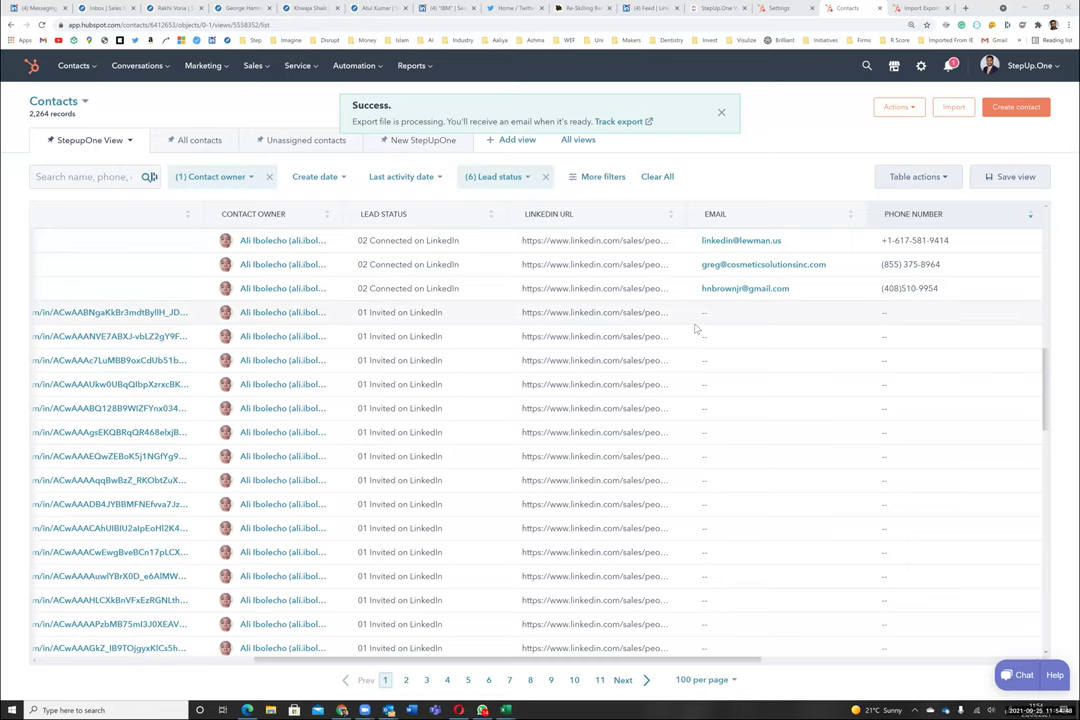
pyautogui.hscroll(-4, 650, 312)
pyautogui.hscroll(-3, 648, 315)
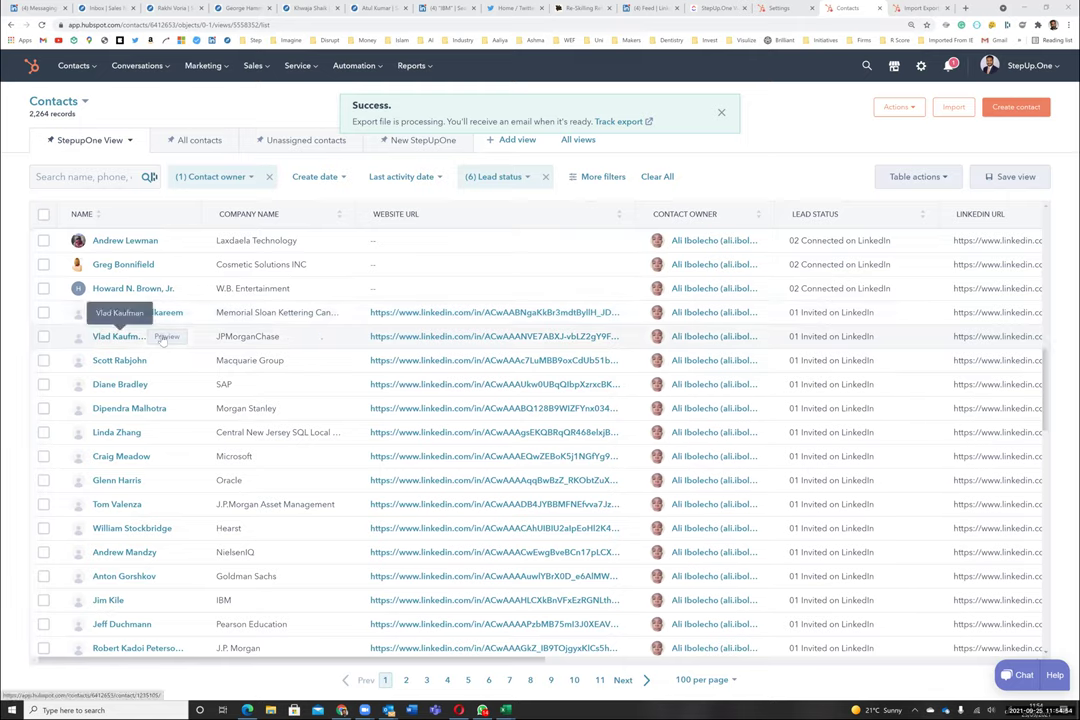
# Preview the JPMorganChase contact without an e-mail, open the linked LinkedIn profile, and highlight the job title
pyautogui.click(166, 336)
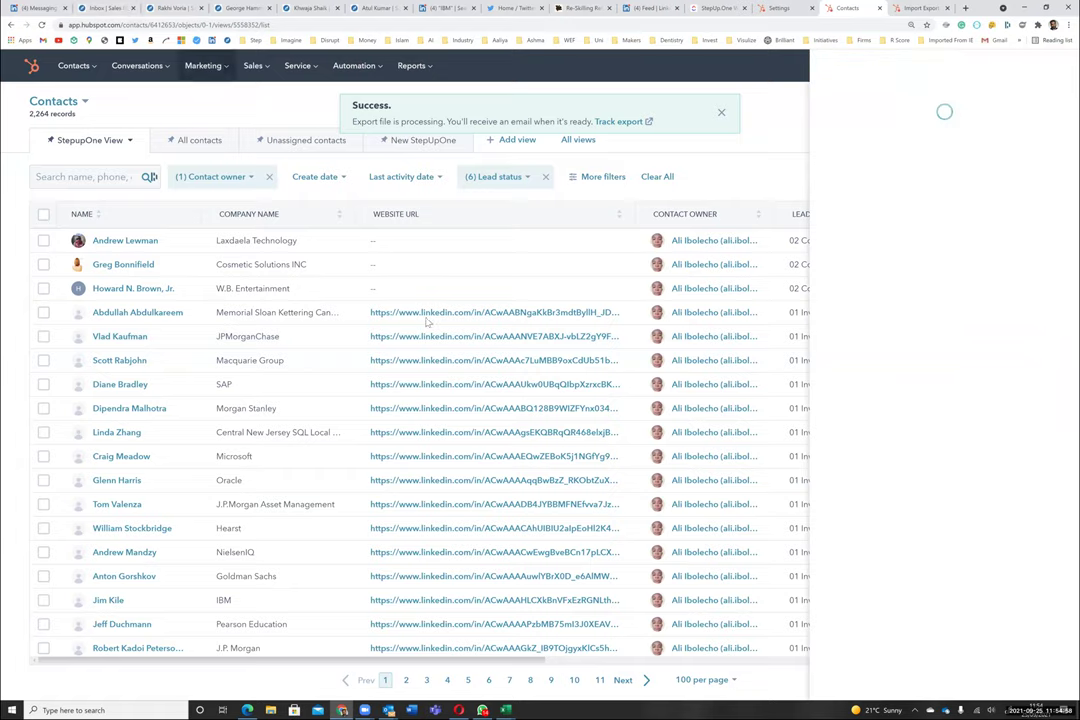
pyautogui.click(488, 340)
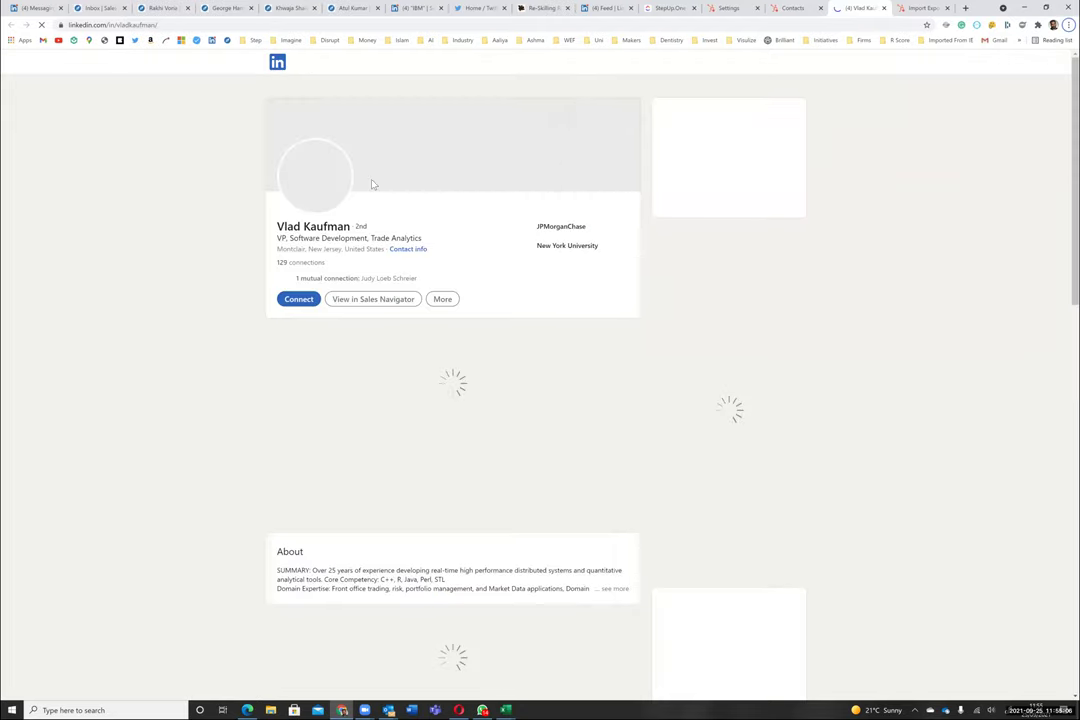
pyautogui.tripleClick(305, 238)
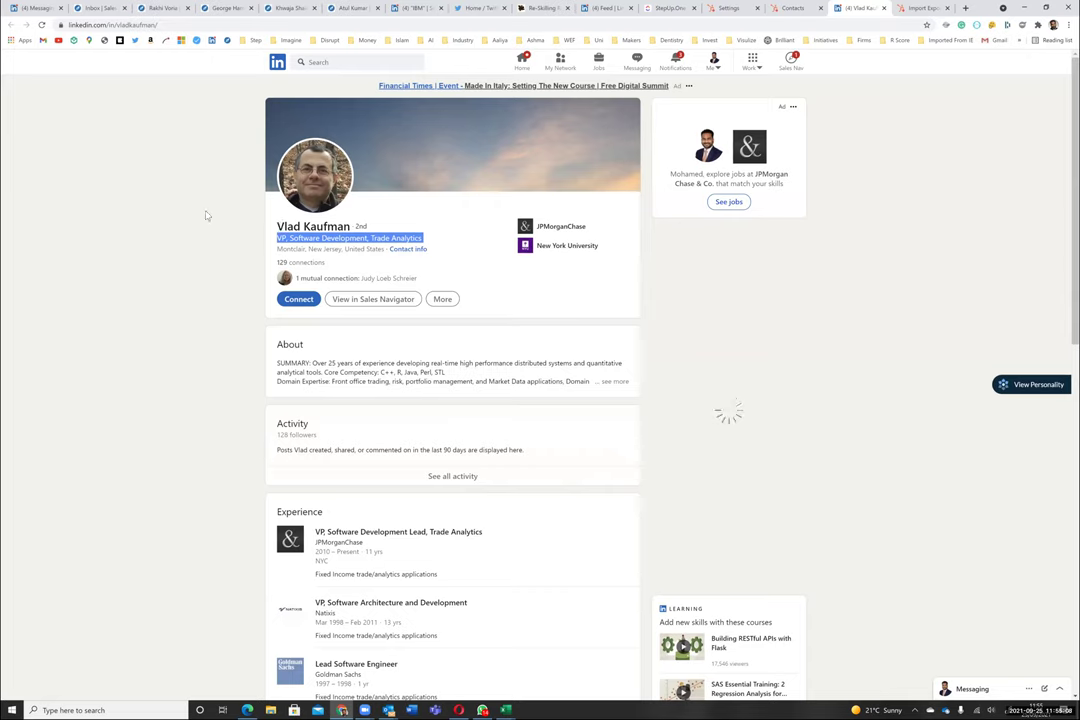
pyautogui.click(347, 287)
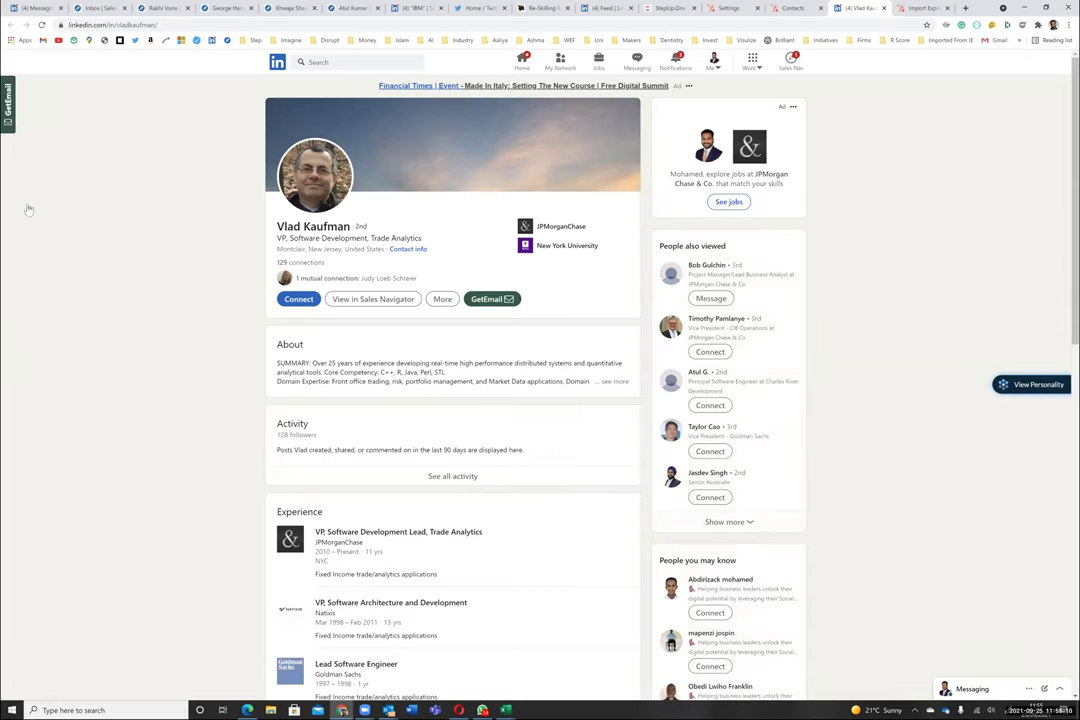
# Look up the JPMorganChase contact's e-mail with GetEmail on the LinkedIn profile and return to the HubSpot contacts list
pyautogui.click(497, 299)
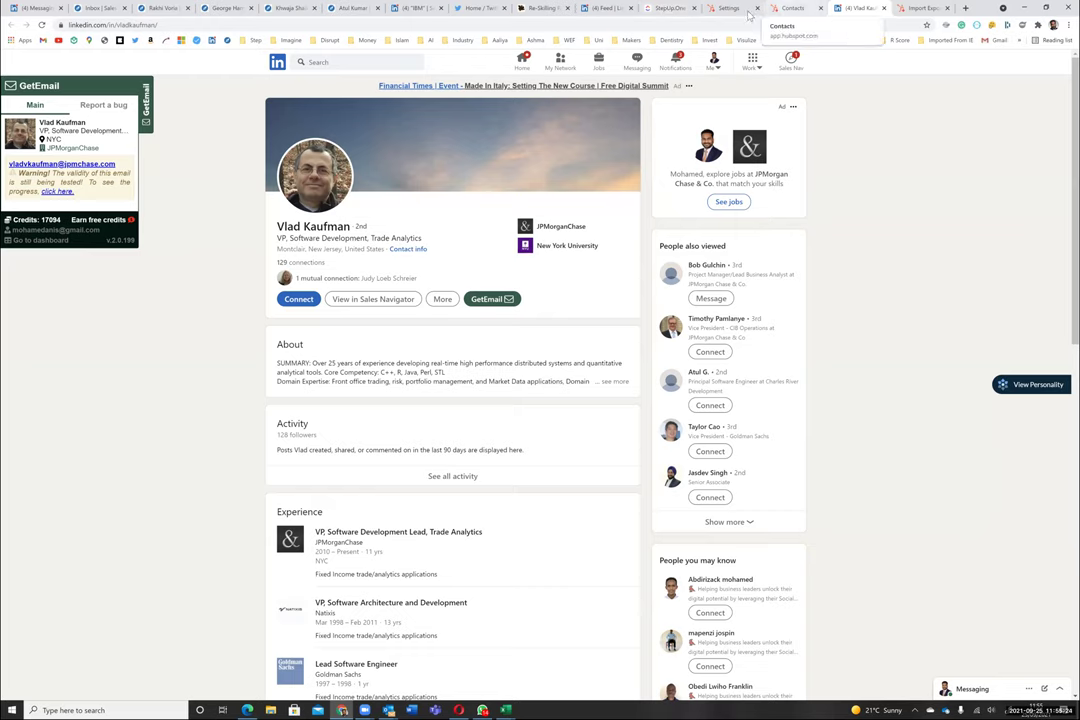
pyautogui.click(790, 8)
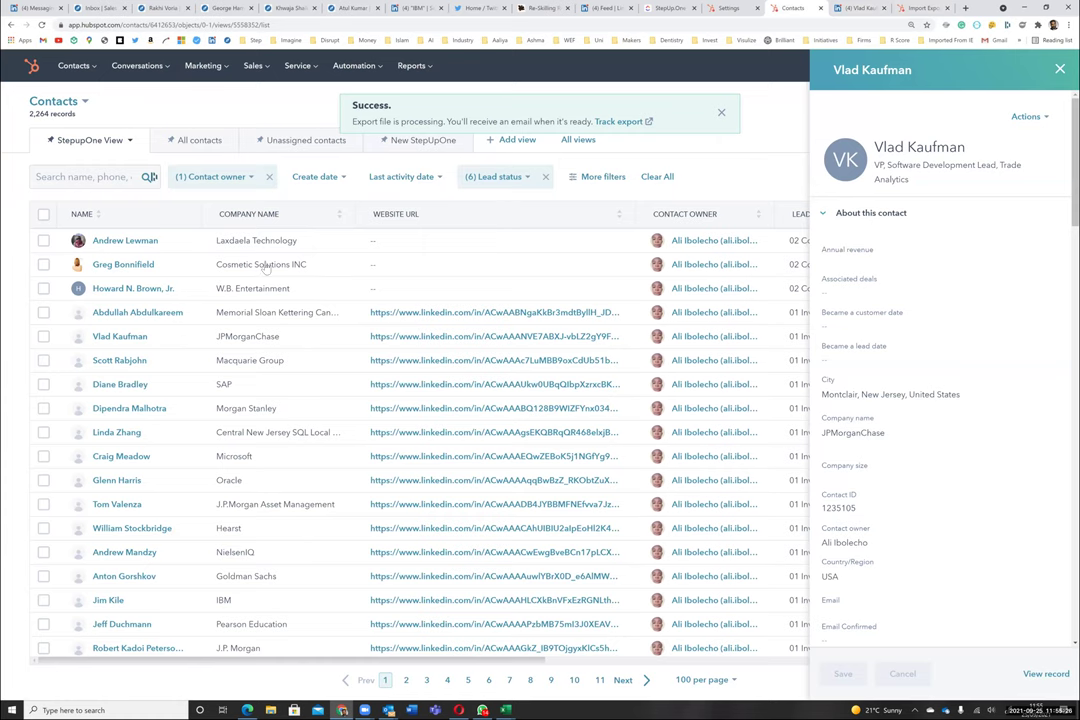
pyautogui.click(118, 360)
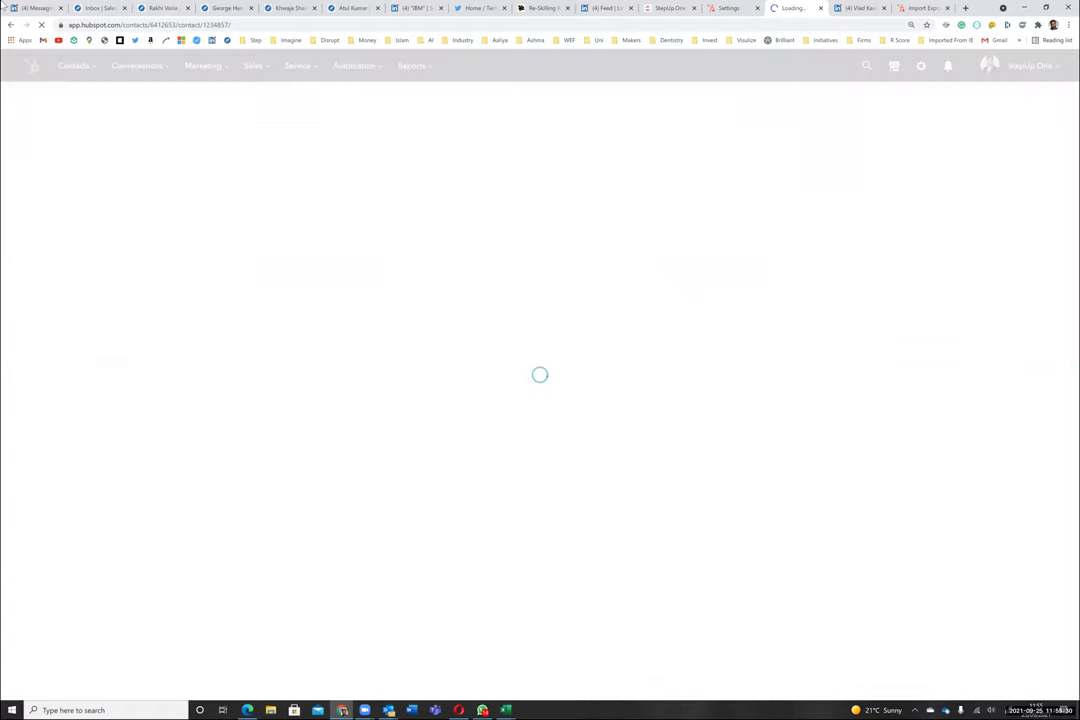
pyautogui.click(10, 25)
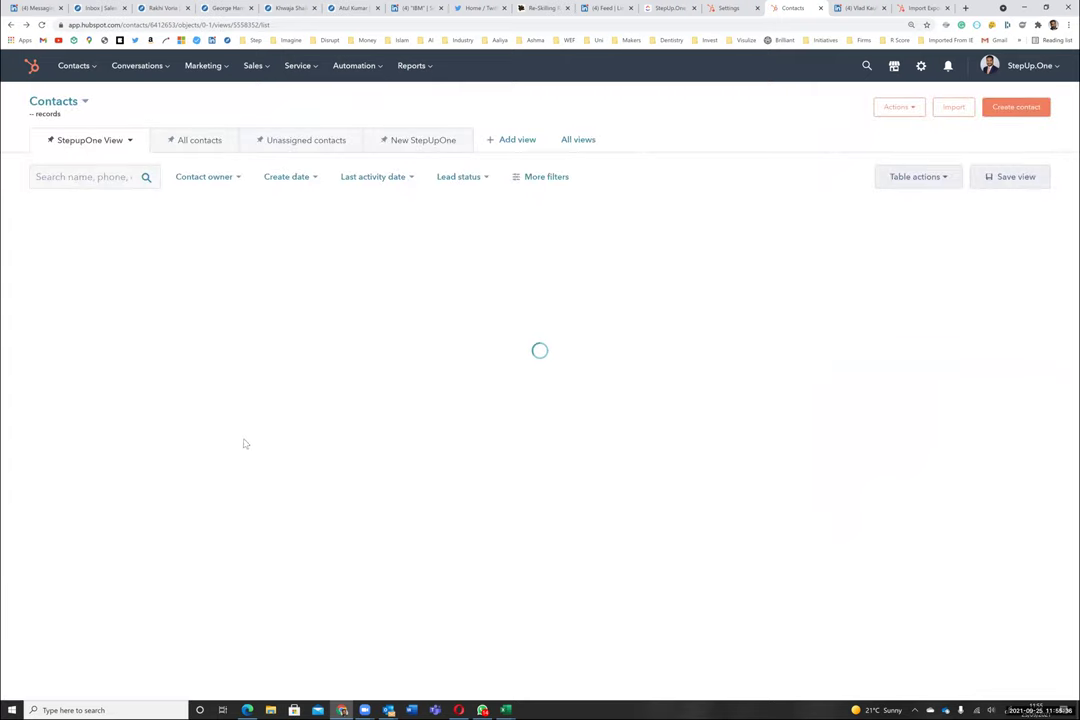
pyautogui.click(858, 8)
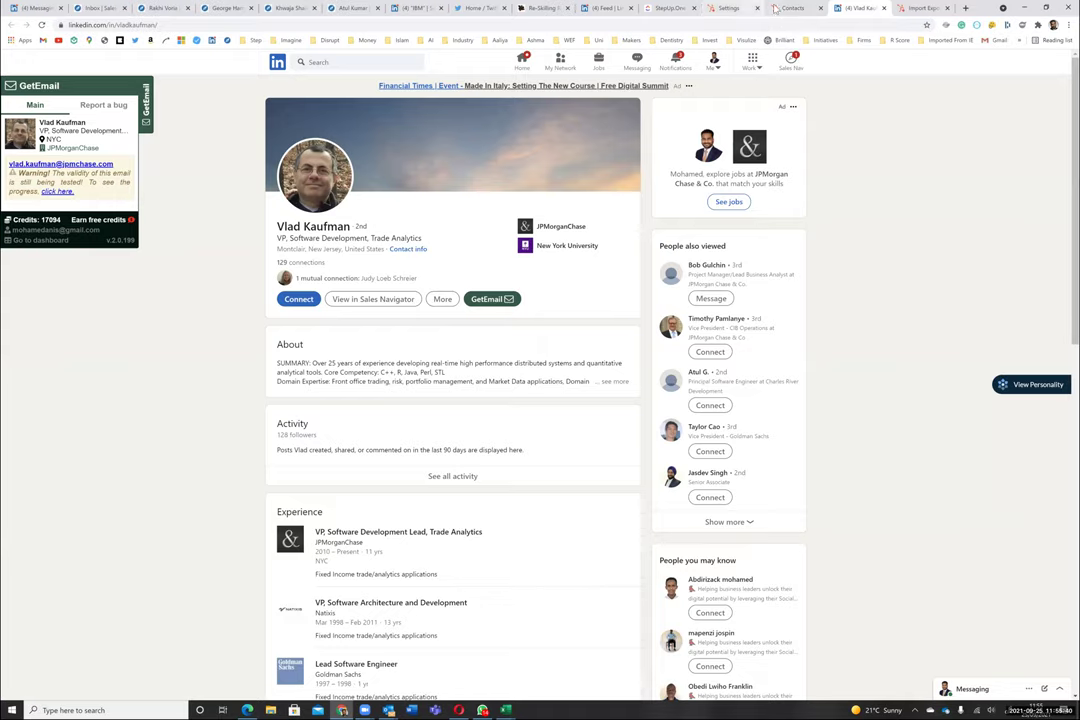
pyautogui.click(792, 8)
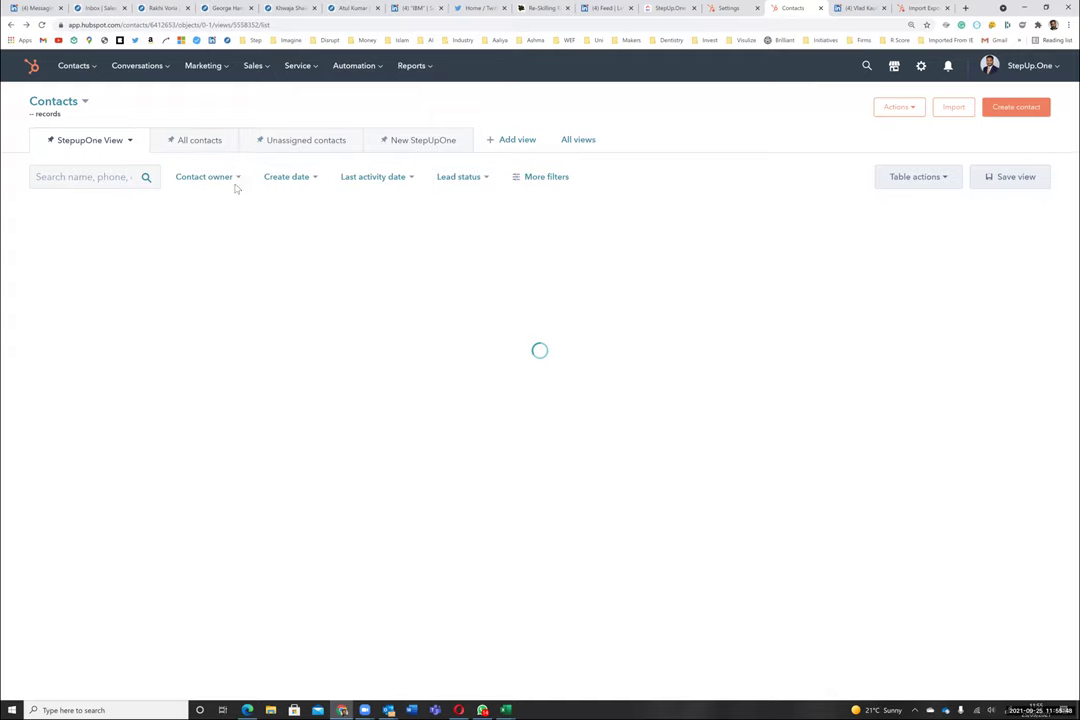
pyautogui.hotkey('ctrl', 'Tab')
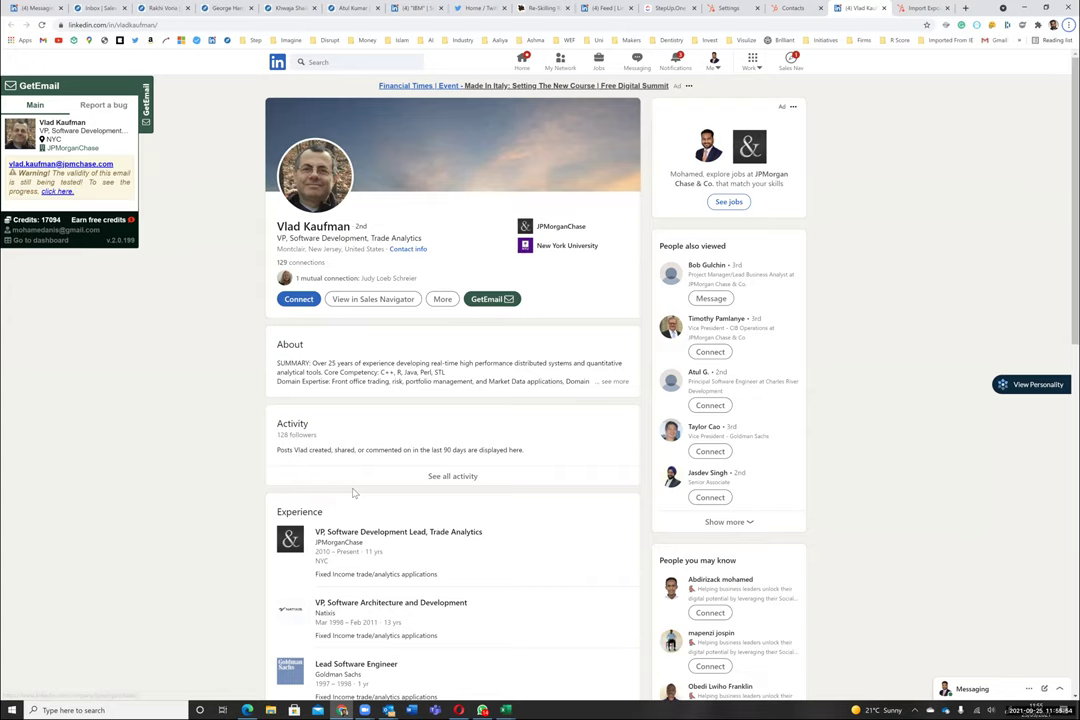
pyautogui.hotkey('alt', 'Tab')
pyautogui.press('Tab')
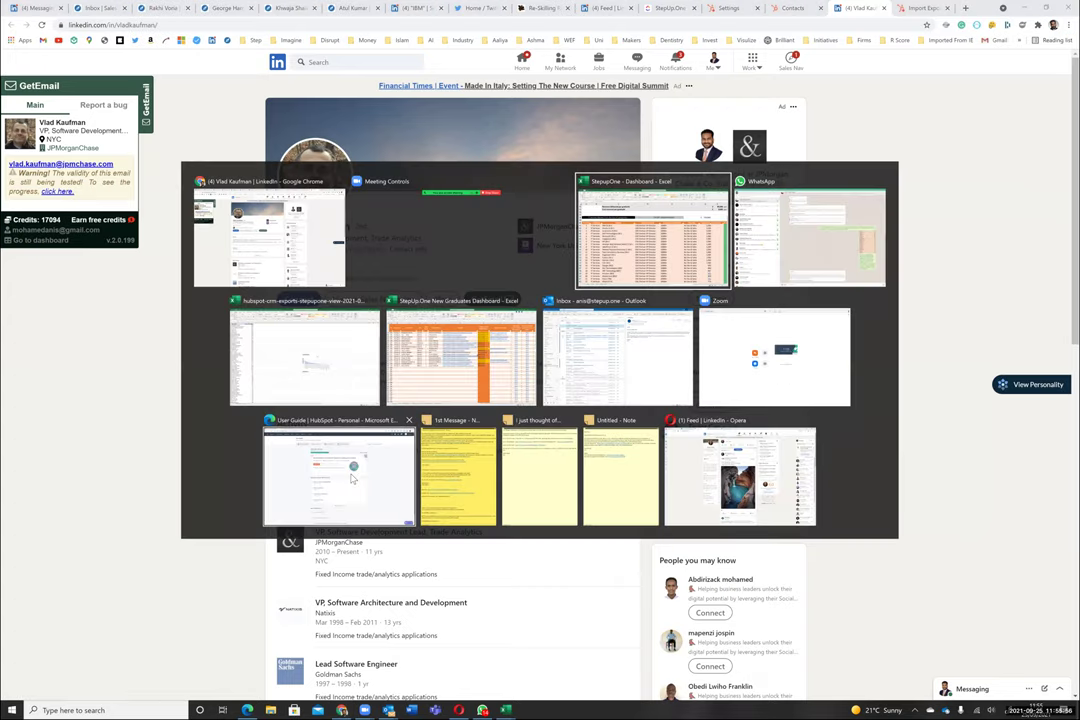
pyautogui.press('Escape')
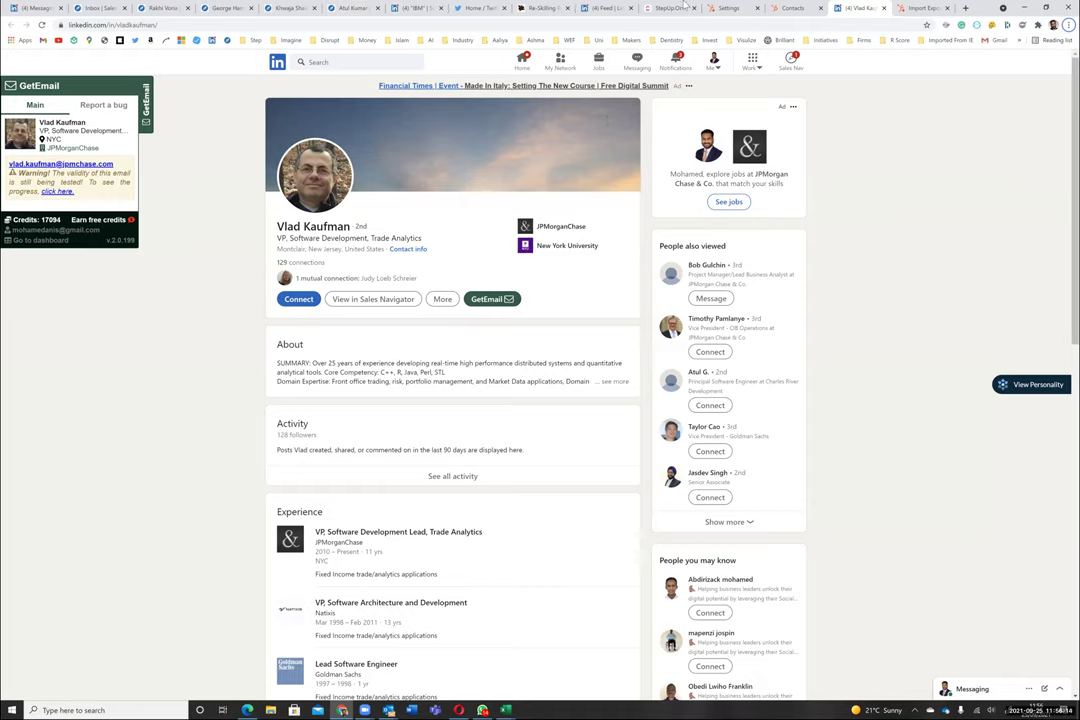
pyautogui.click(917, 8)
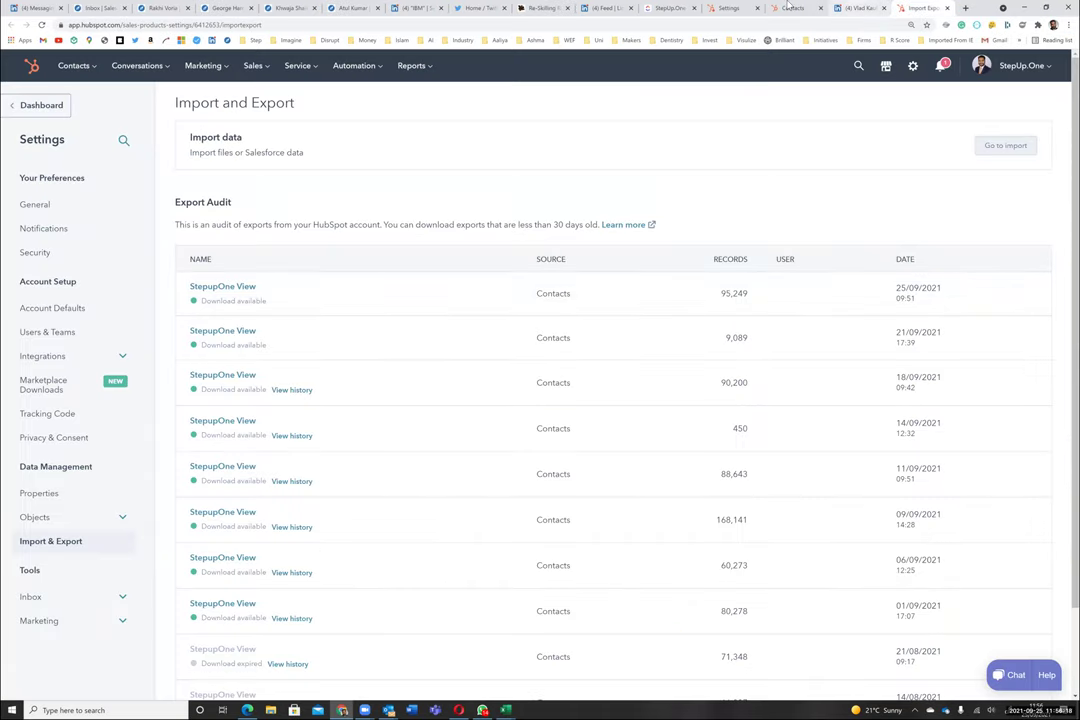
pyautogui.click(851, 8)
pyautogui.click(789, 9)
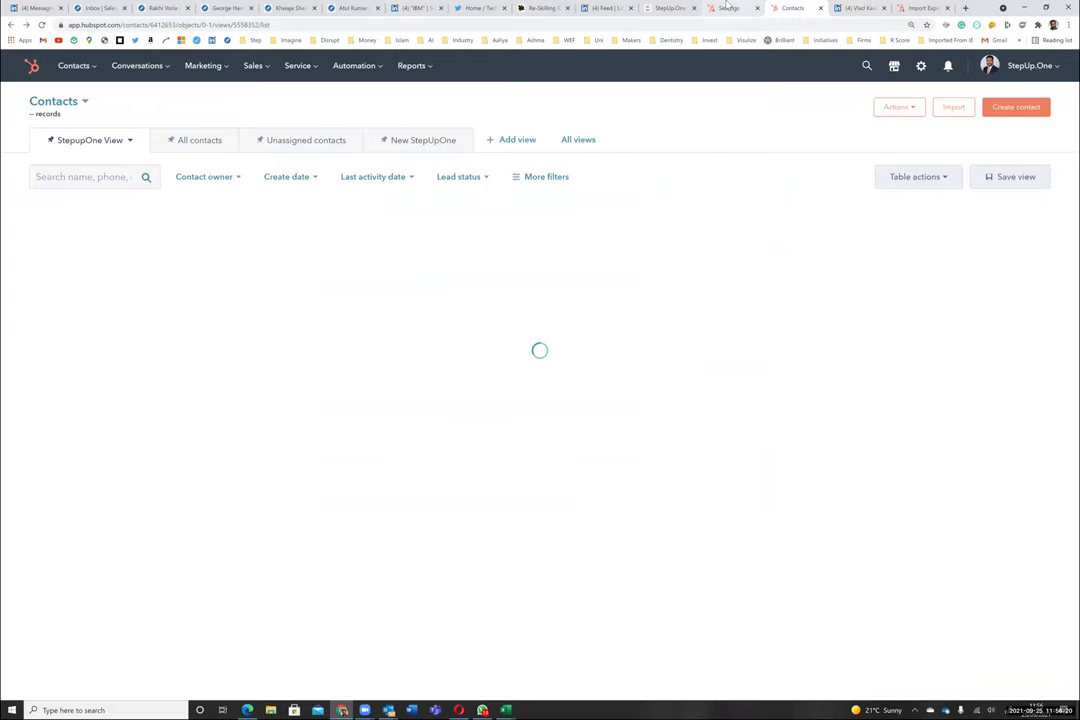
pyautogui.click(729, 8)
pyautogui.click(668, 8)
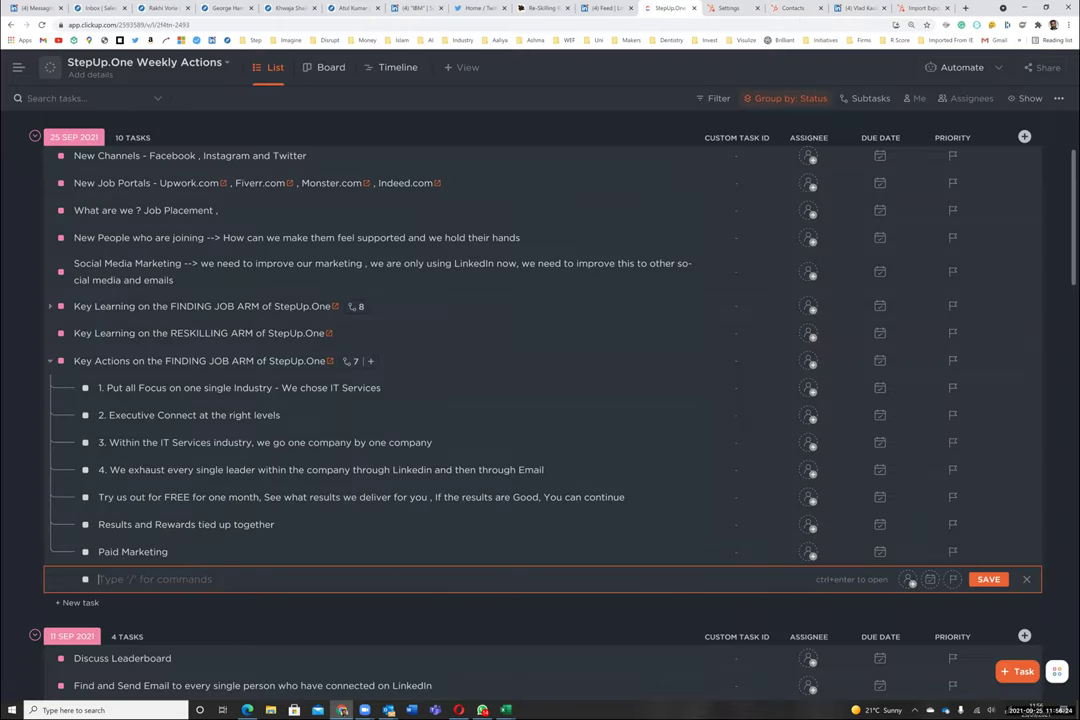
pyautogui.click(415, 7)
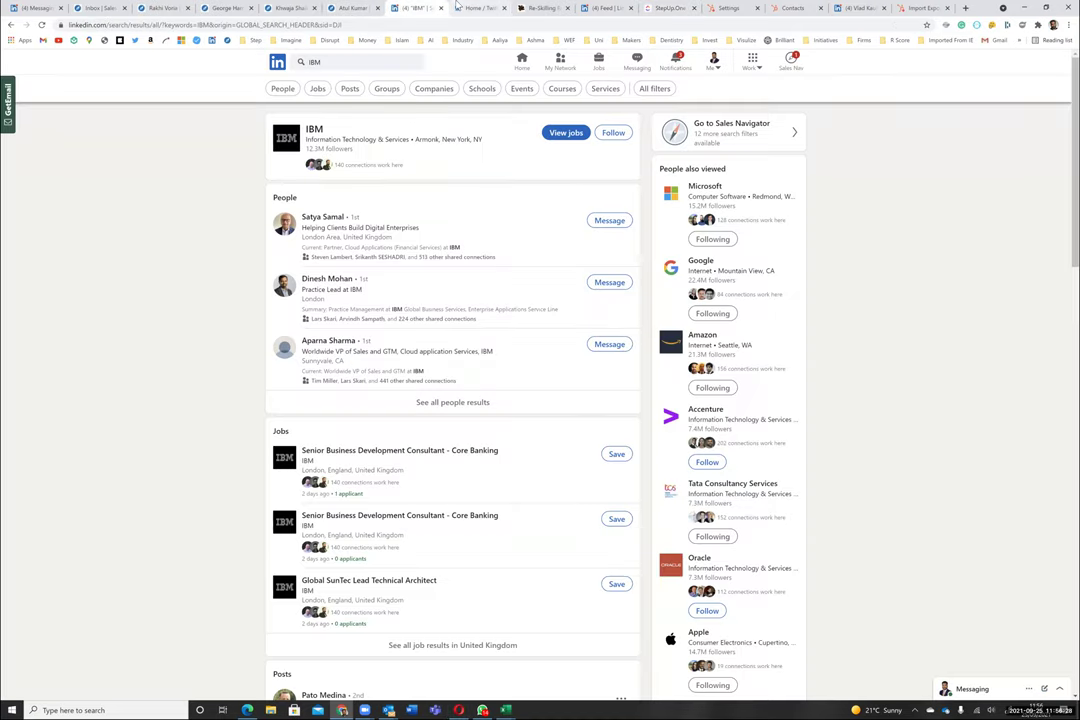
# Return to the JPMorganChase contact's LinkedIn profile and copy the e-mail address found by GetEmail
pyautogui.click(877, 8)
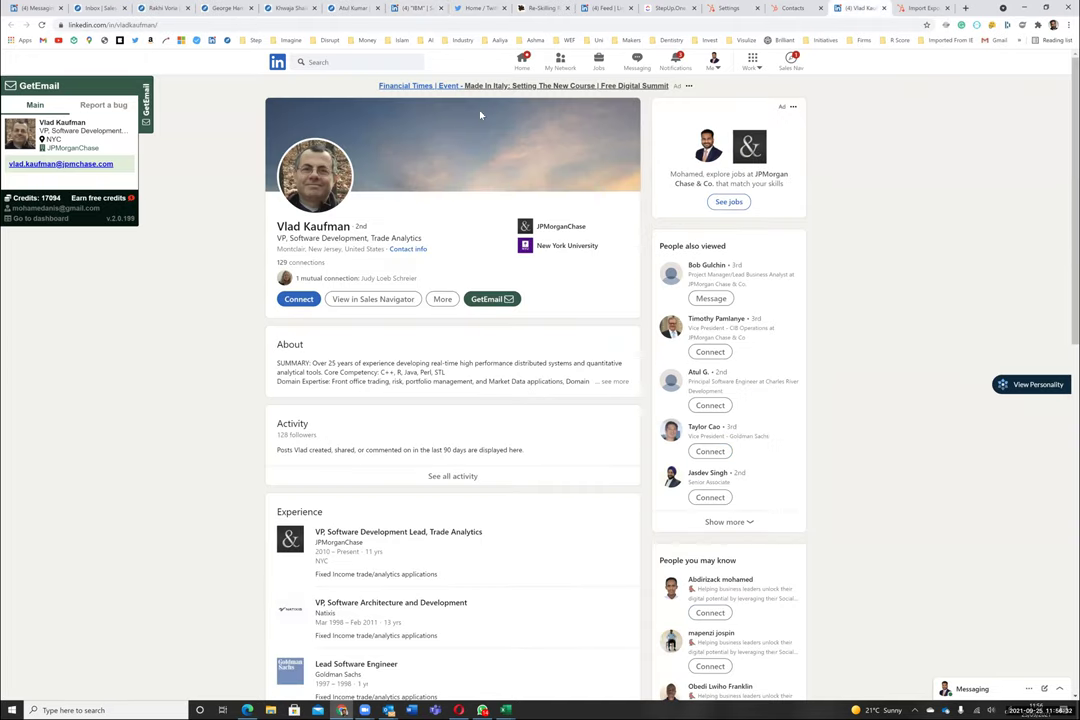
pyautogui.rightClick(88, 164)
pyautogui.click(129, 255)
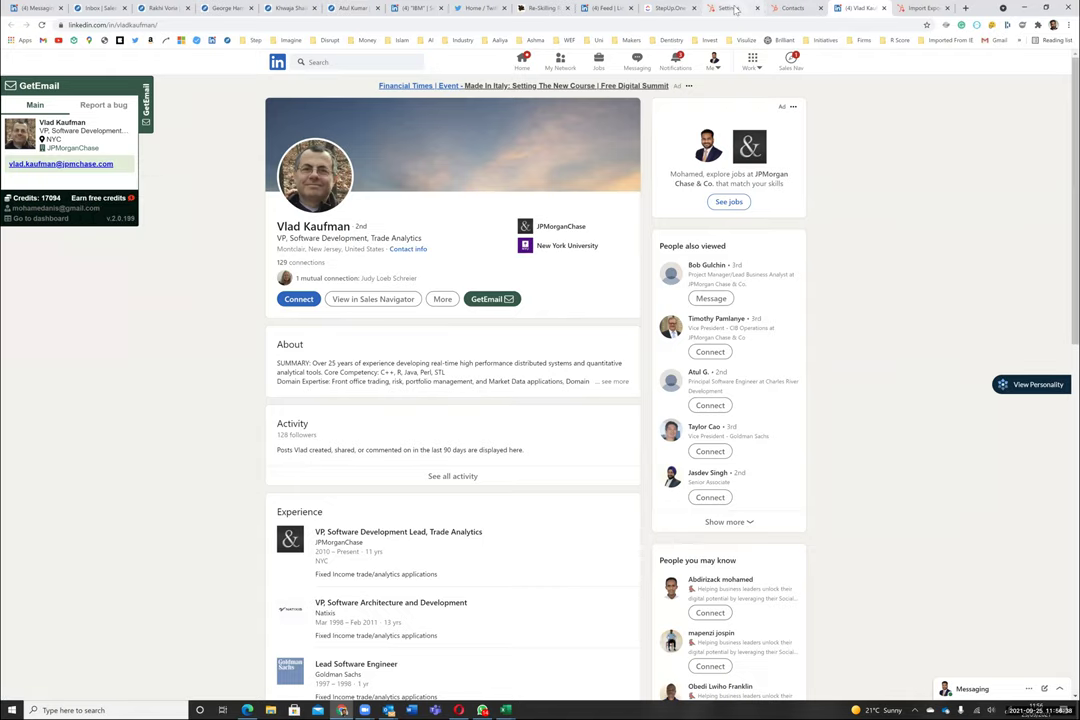
# Try to filter the HubSpot contacts by contact owner, and reload the contacts page
pyautogui.click(788, 8)
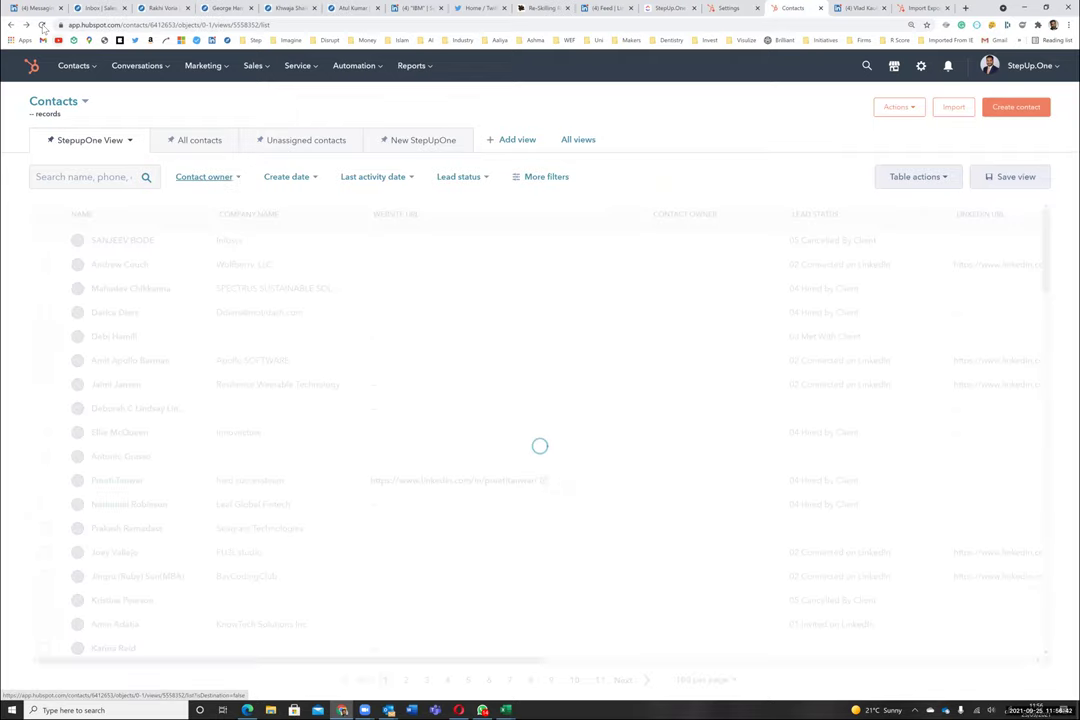
pyautogui.click(204, 176)
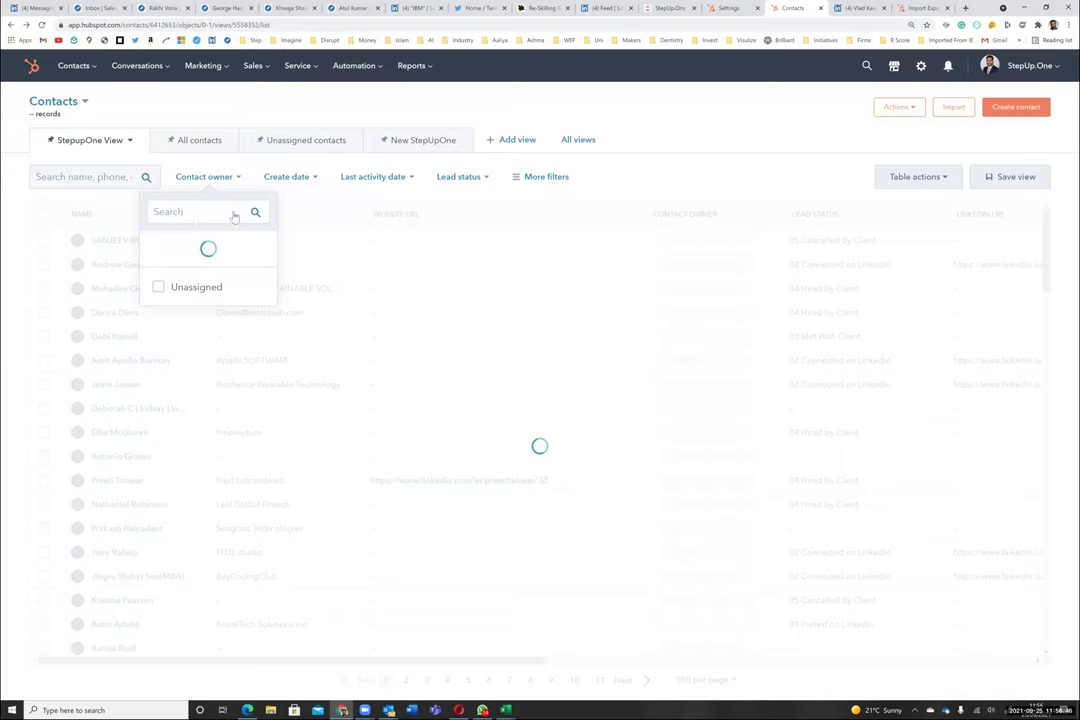
pyautogui.click(41, 25)
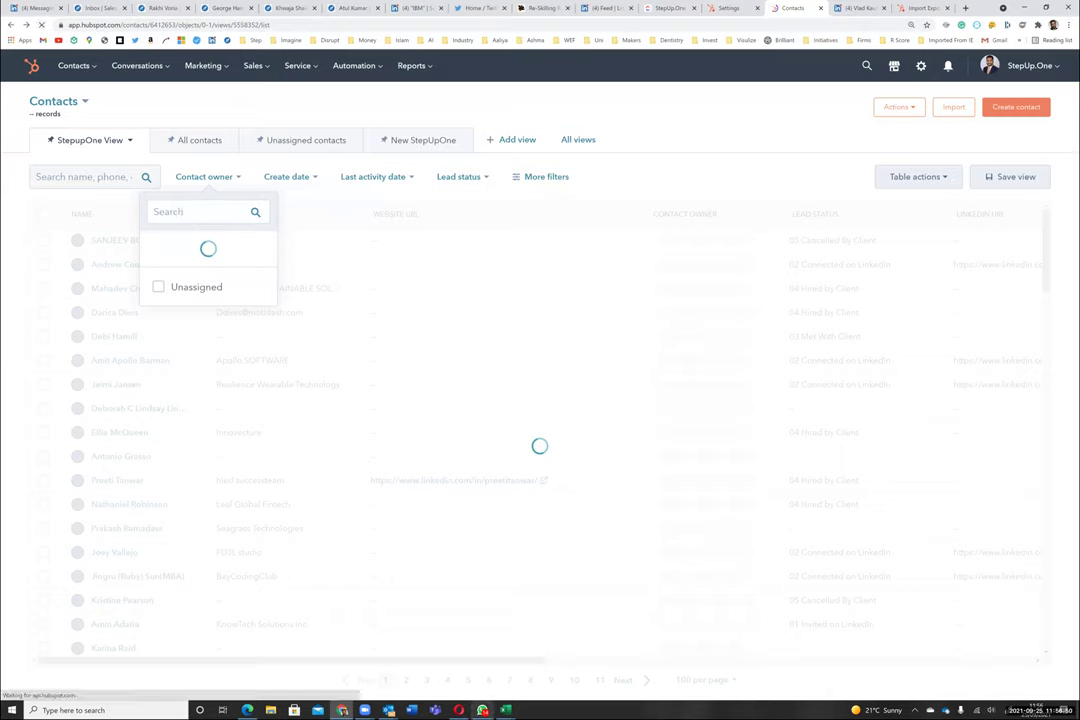
pyautogui.hotkey('alt', 'Tab')
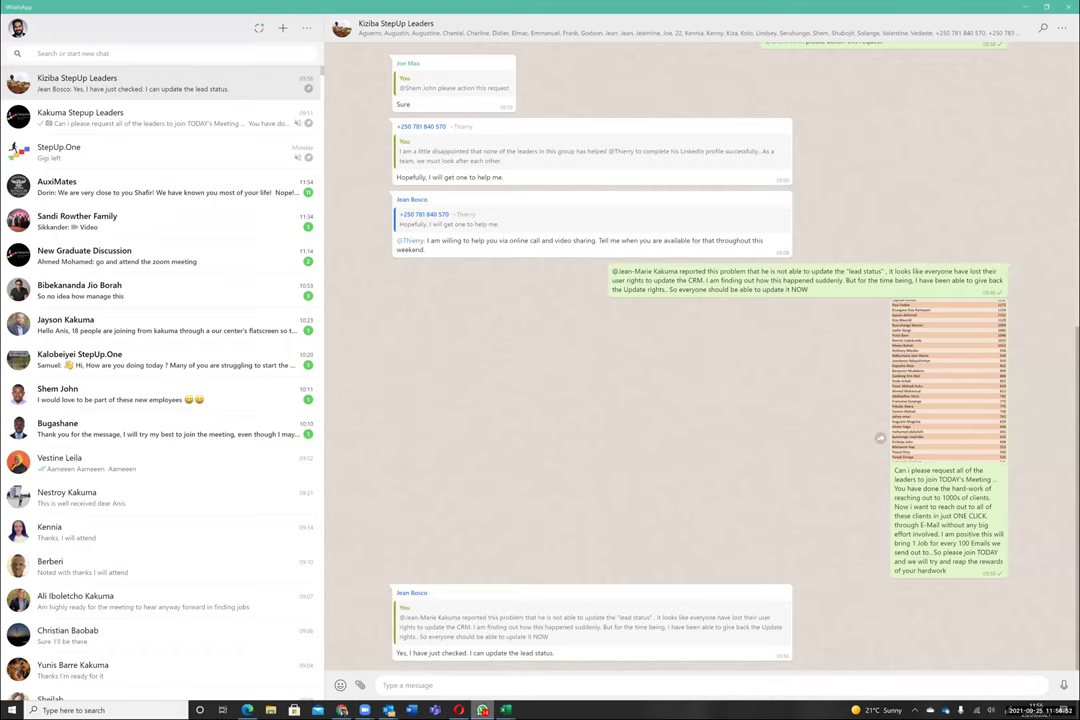
pyautogui.hotkey('alt', 'Tab')
pyautogui.hotkey('alt', 'Tab')
pyautogui.hotkey('alt', 'Tab')
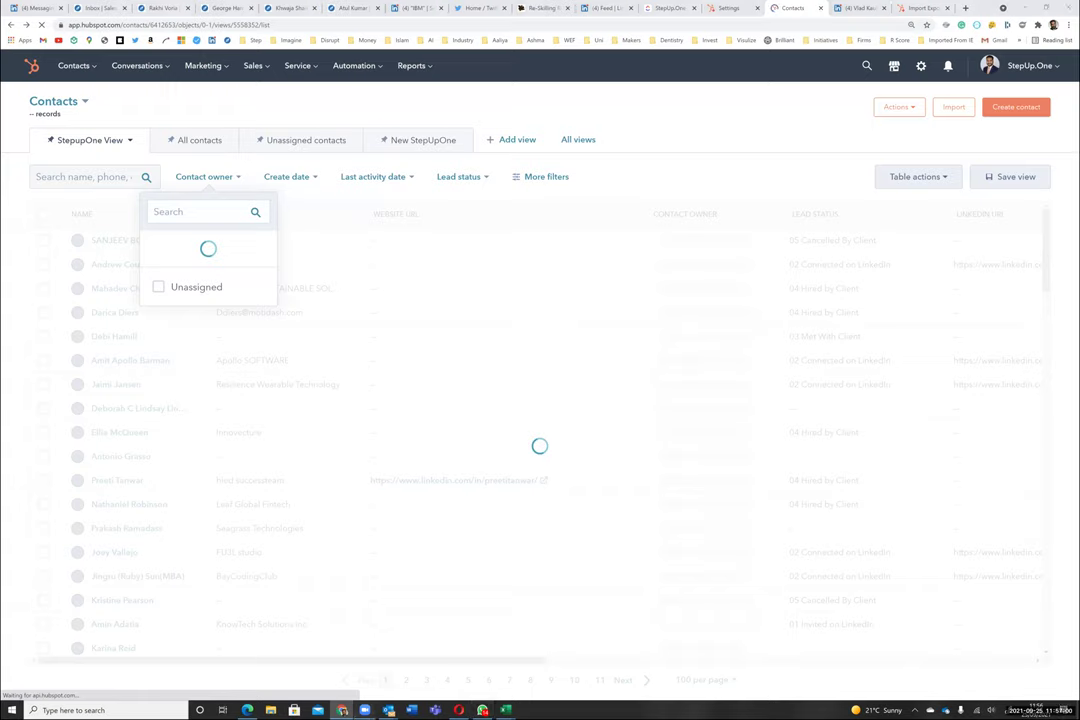
pyautogui.moveTo(364, 710)
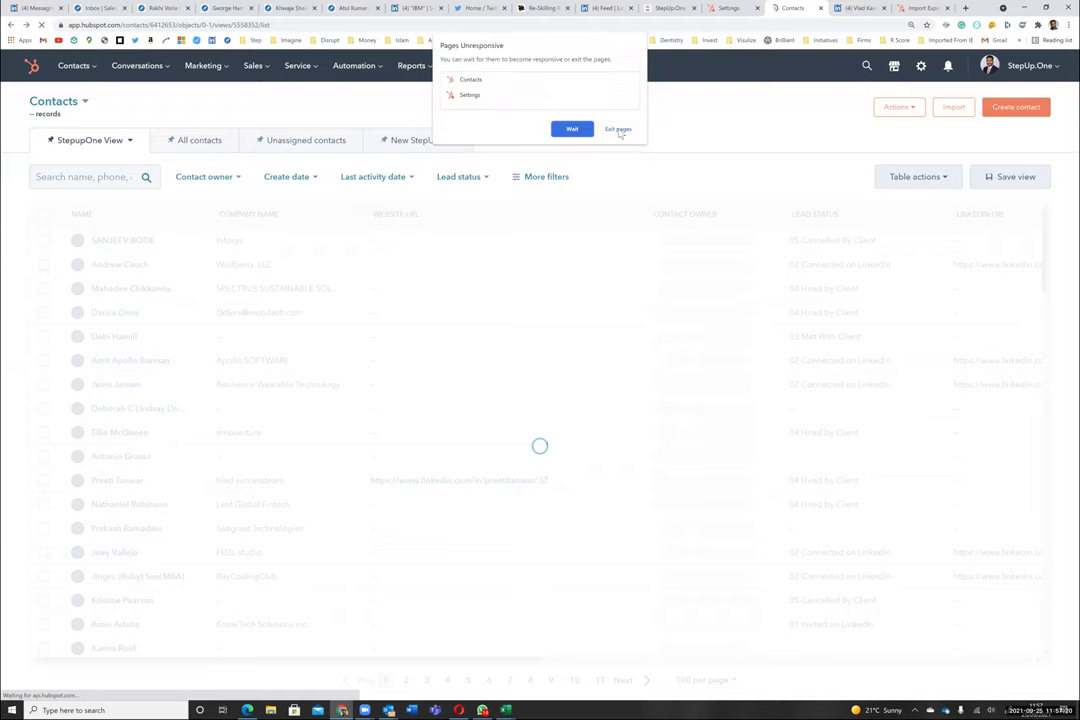
# Exit the unresponsive HubSpot pages and close both the Contacts and Settings pages
pyautogui.click(619, 130)
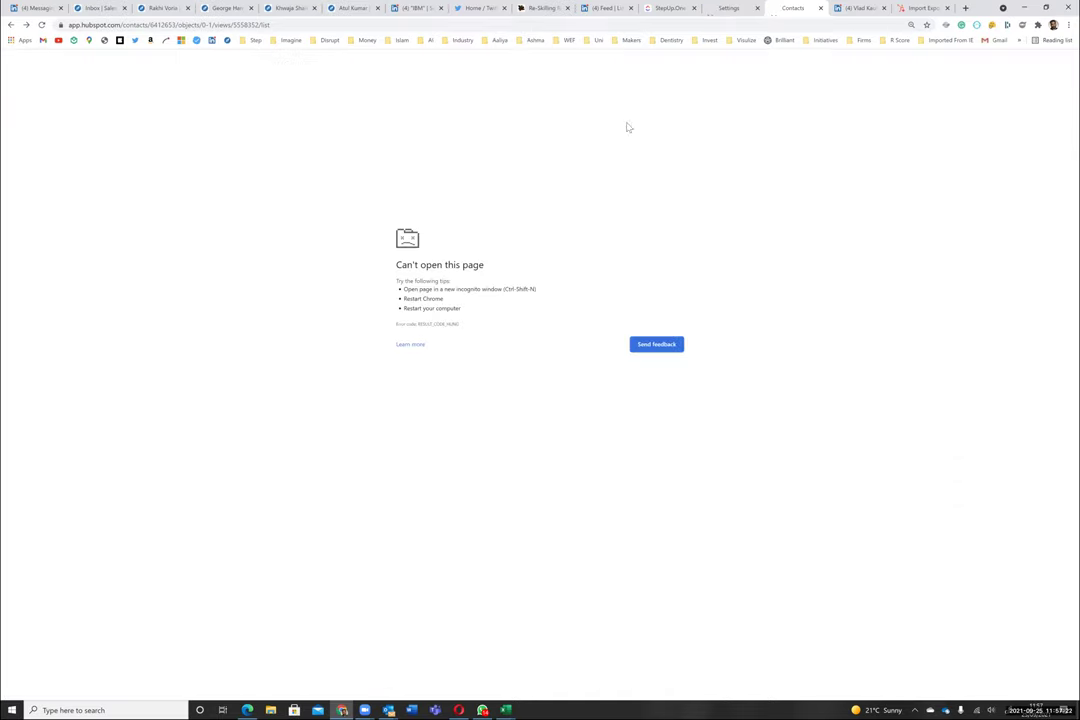
pyautogui.click(820, 8)
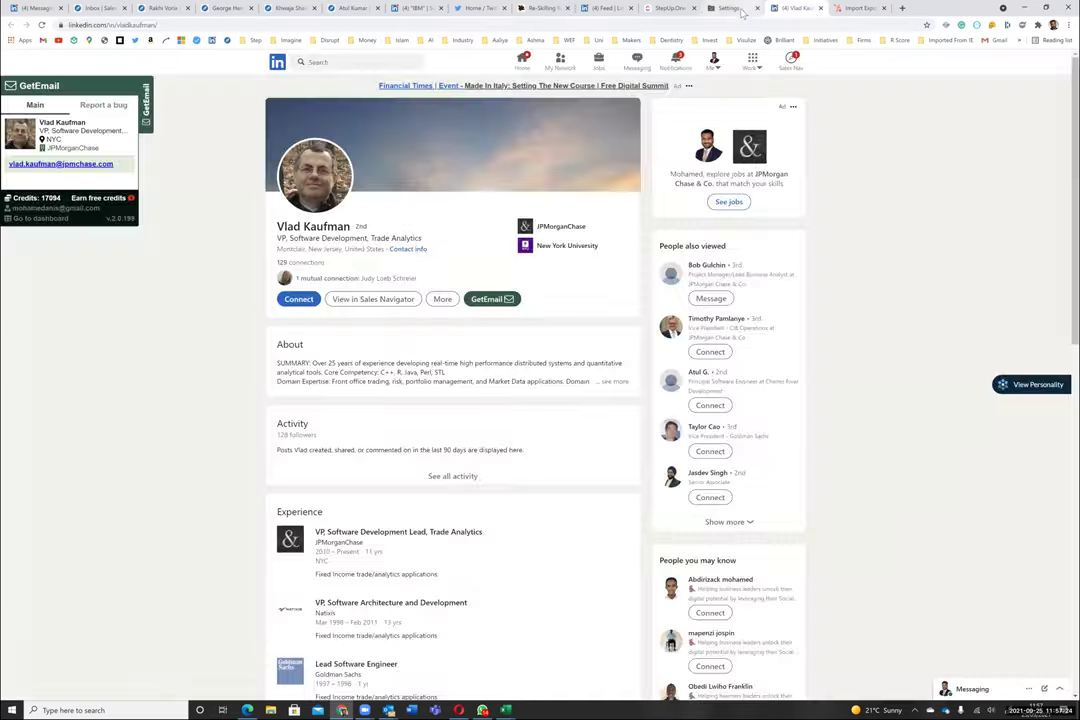
pyautogui.click(748, 9)
pyautogui.click(757, 8)
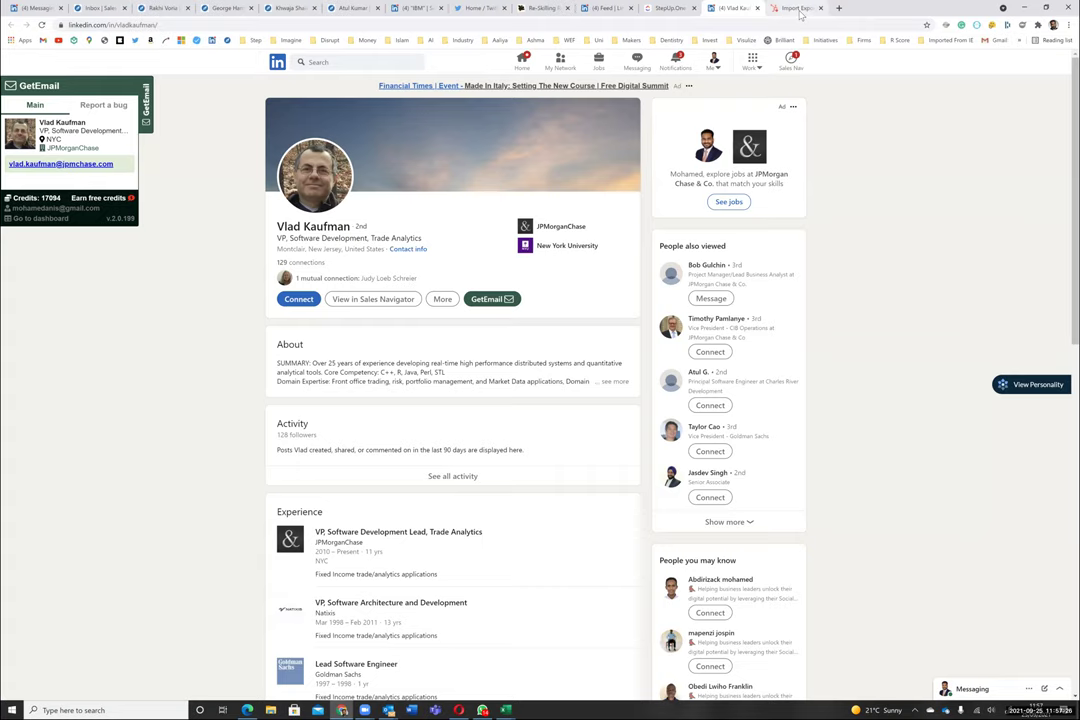
# Reopen the HubSpot contacts list from the Import and Export page
pyautogui.click(795, 8)
pyautogui.moveTo(80, 68)
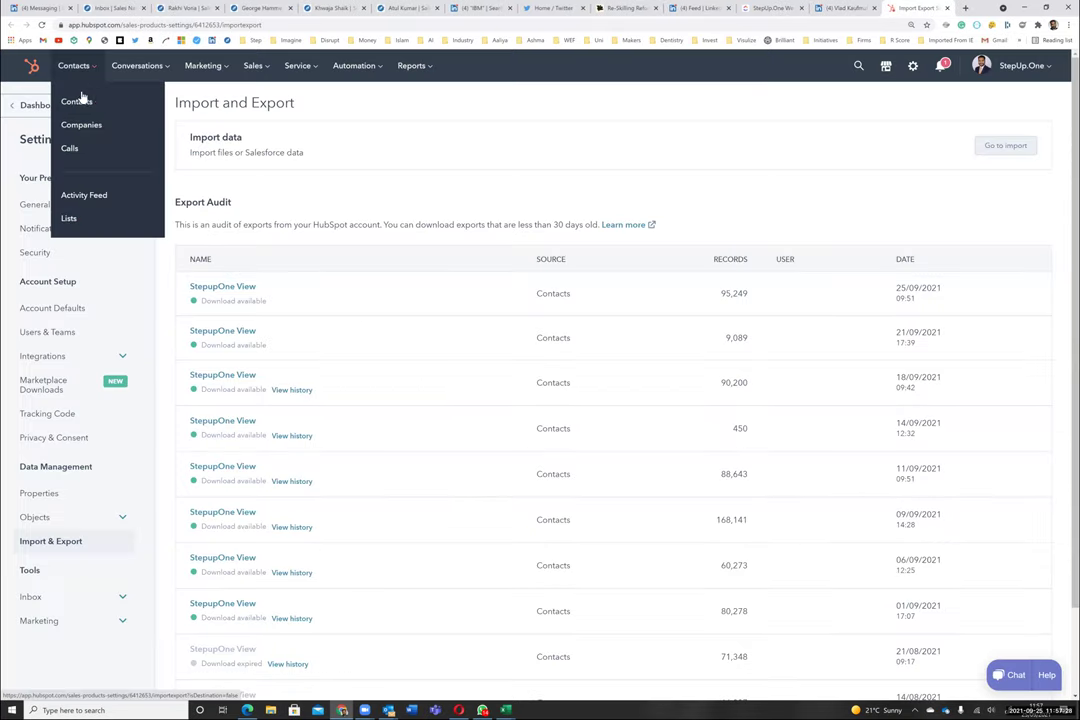
pyautogui.click(75, 99)
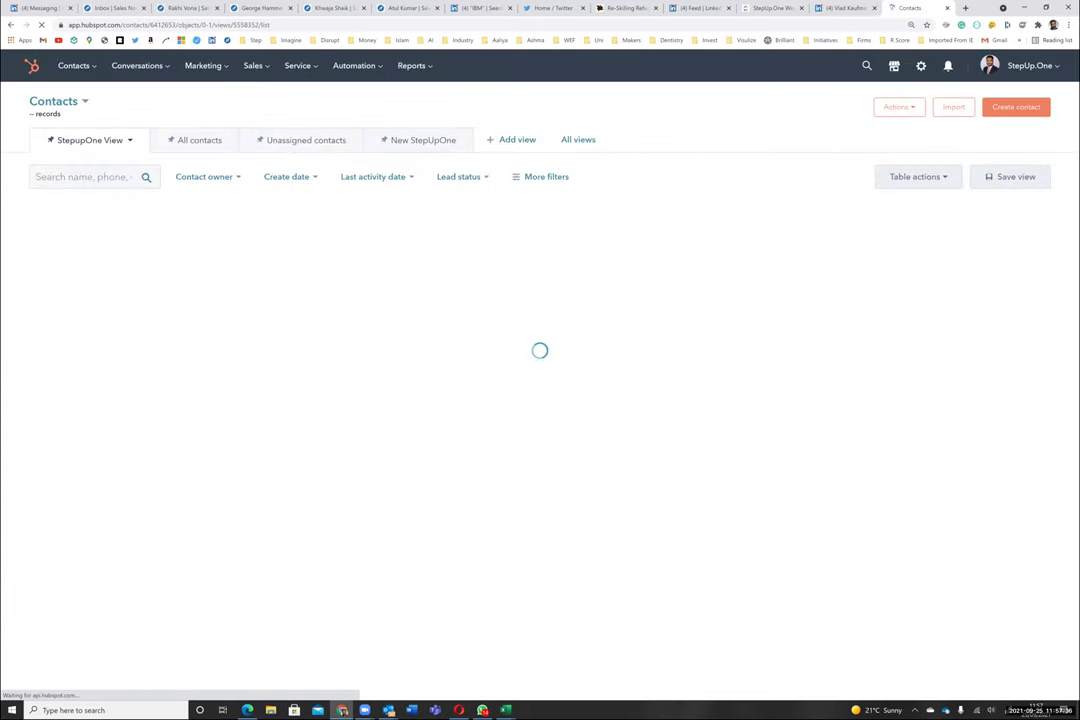
# Switch to the "StepupOne - Dashboard" workbook in Excel
pyautogui.hotkey('alt', 'Tab')
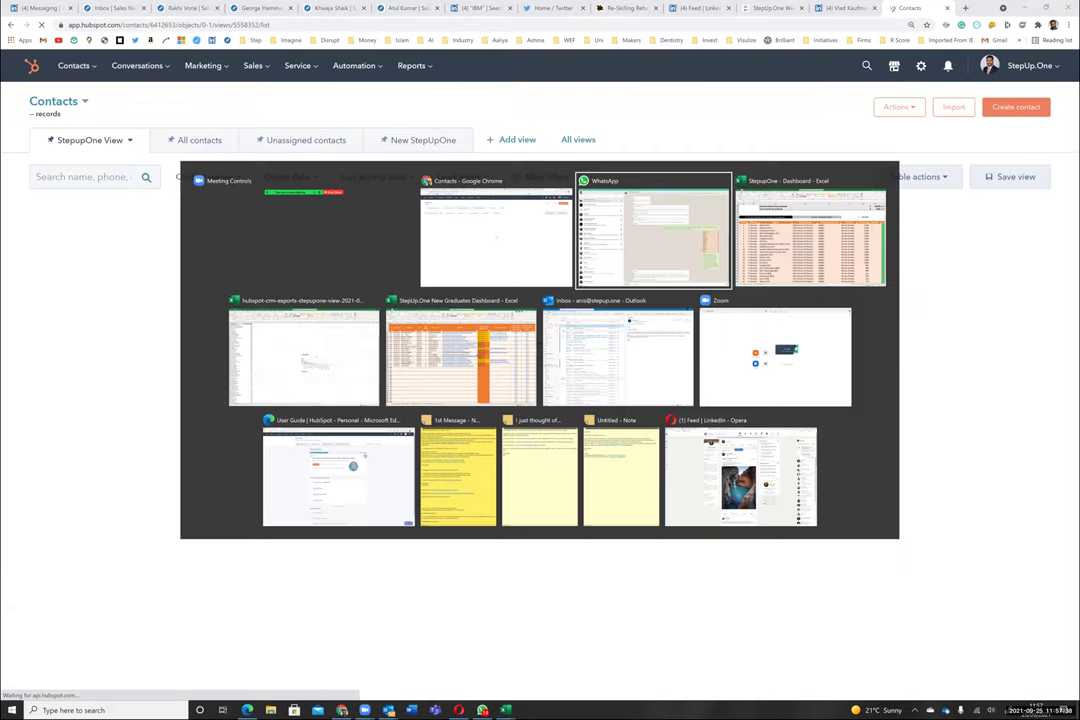
pyautogui.hotkey('alt', 'Tab')
pyautogui.hotkey('alt', 'Tab')
pyautogui.hotkey('alt', 'Tab')
pyautogui.hotkey('alt', 'Tab')
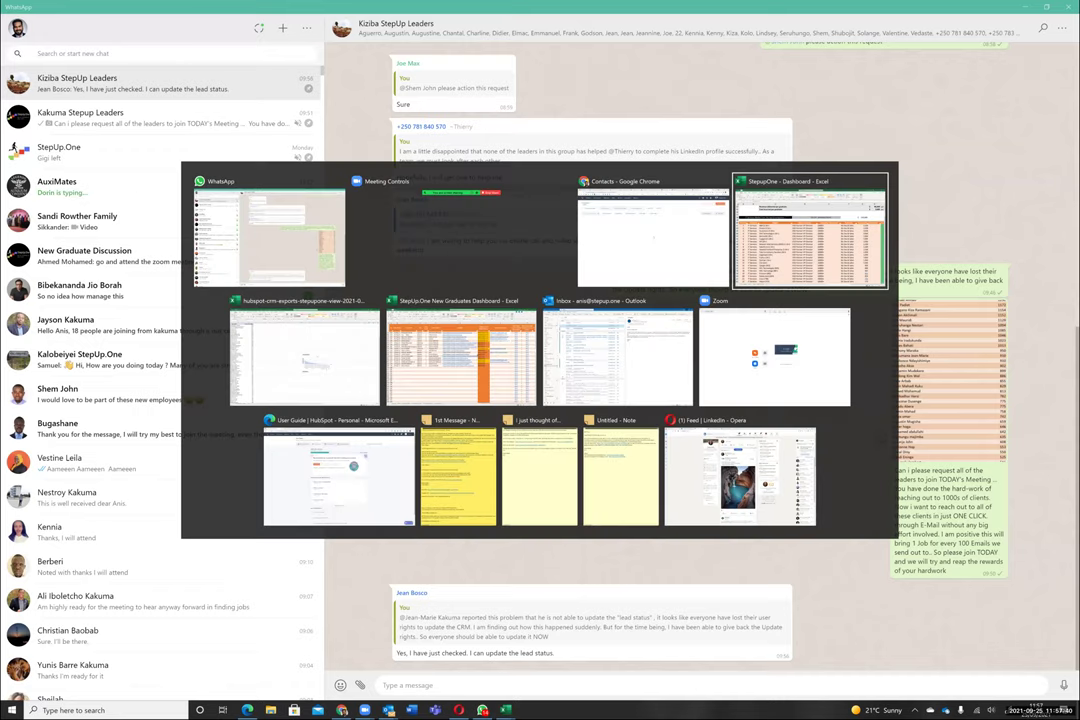
pyautogui.hotkey('alt', 'Tab')
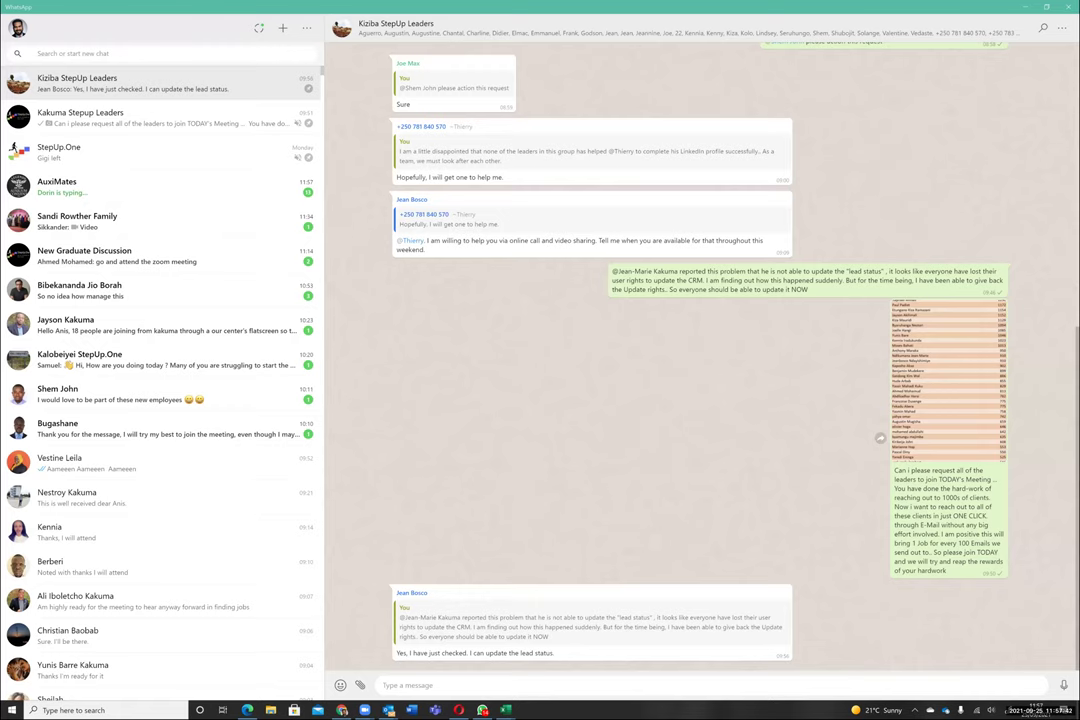
pyautogui.hotkey('alt', 'Tab')
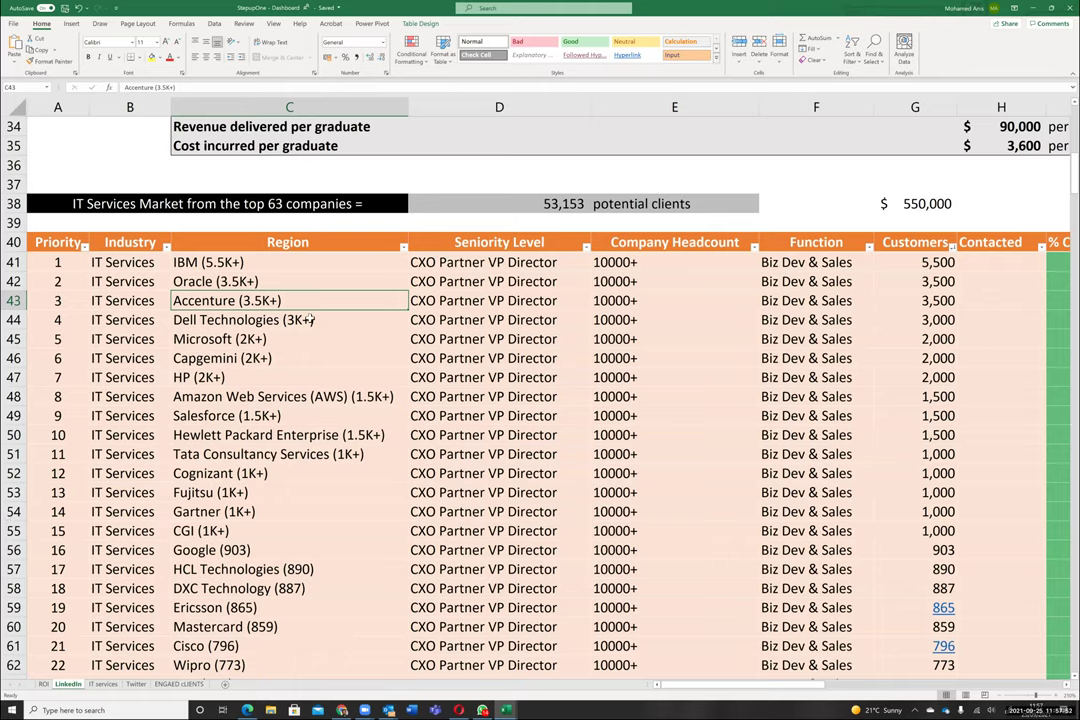
# Examine the IT Services companies on the LinkedIn sheet, from IBM to Accenture, with their seniority levels and the client calculations above
pyautogui.click(321, 261)
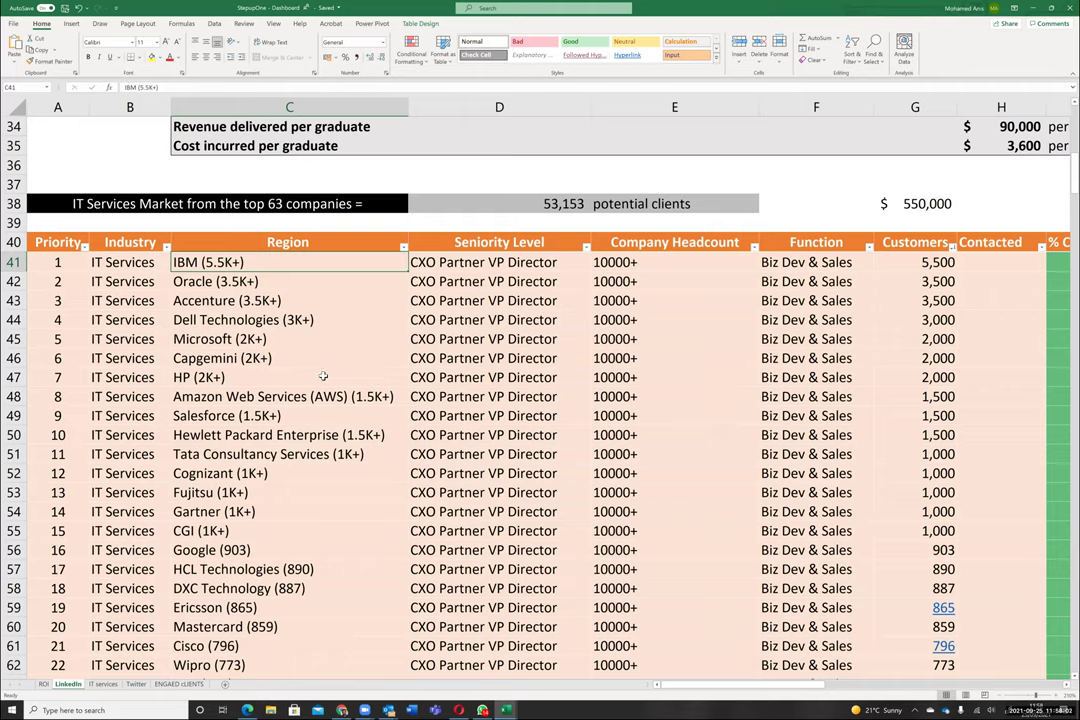
pyautogui.press('Right')
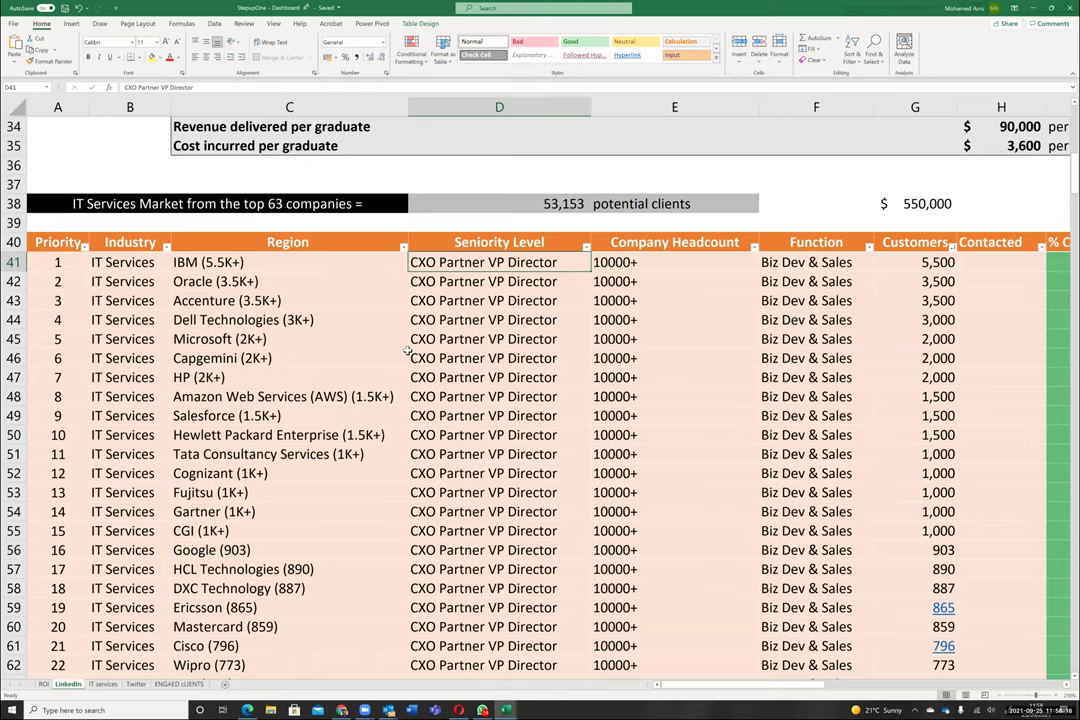
pyautogui.click(422, 377)
pyautogui.click(285, 258)
pyautogui.click(290, 298)
pyautogui.scroll(4, 386, 374)
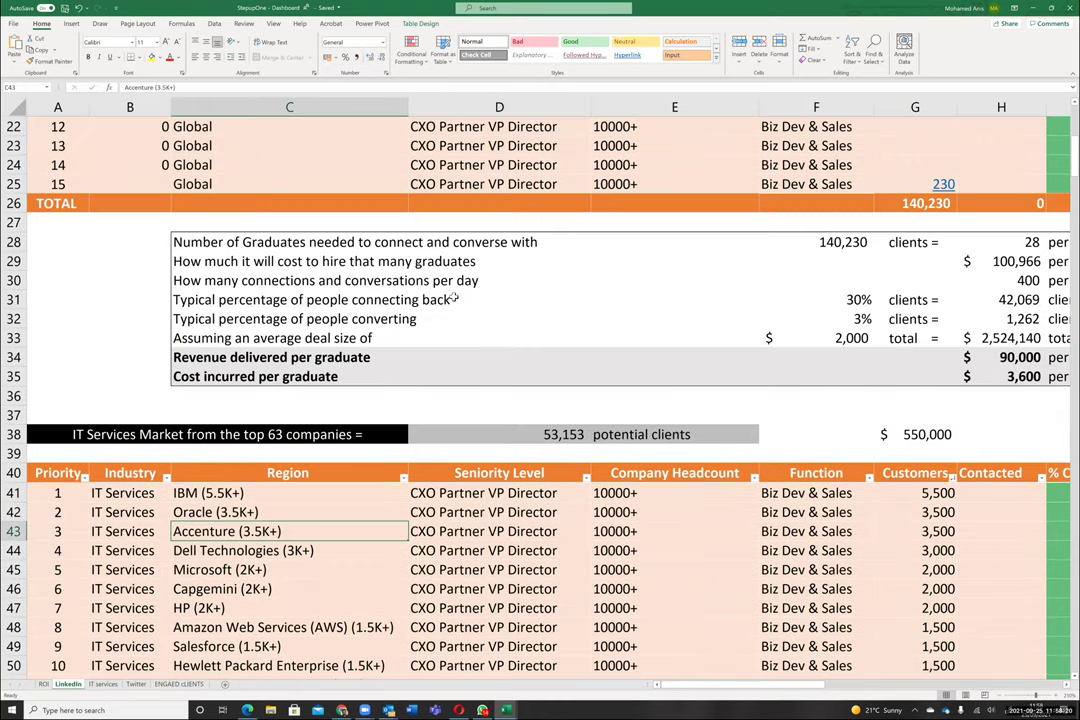
pyautogui.scroll(-5, 454, 320)
pyautogui.click(392, 197)
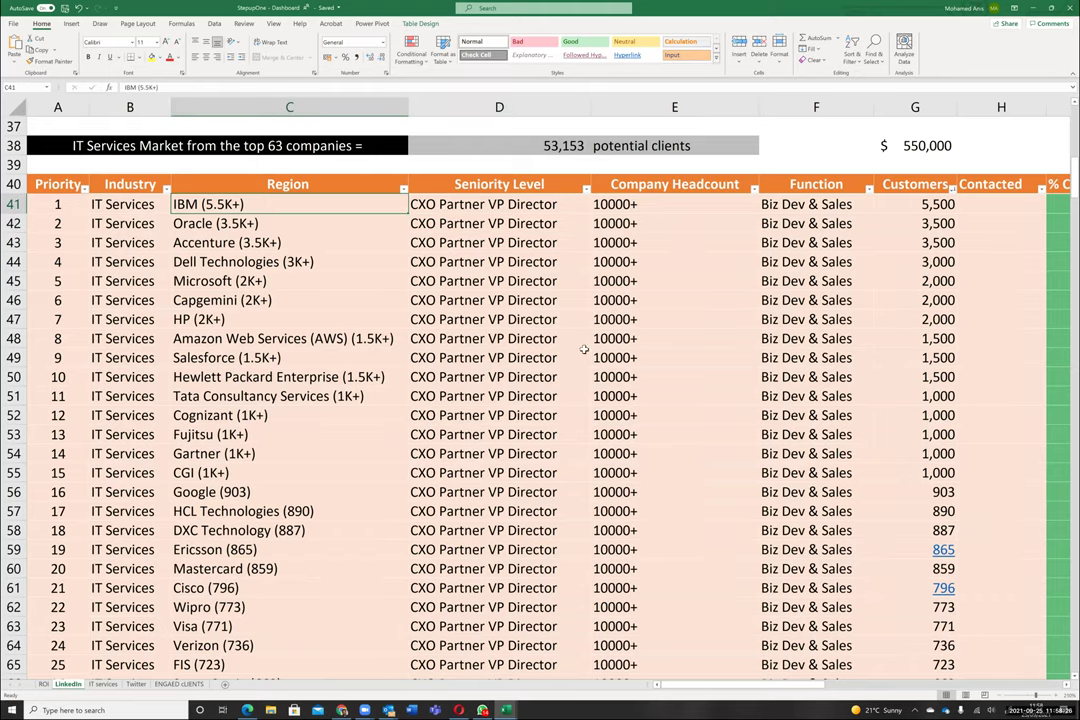
pyautogui.scroll(1, 80, 211)
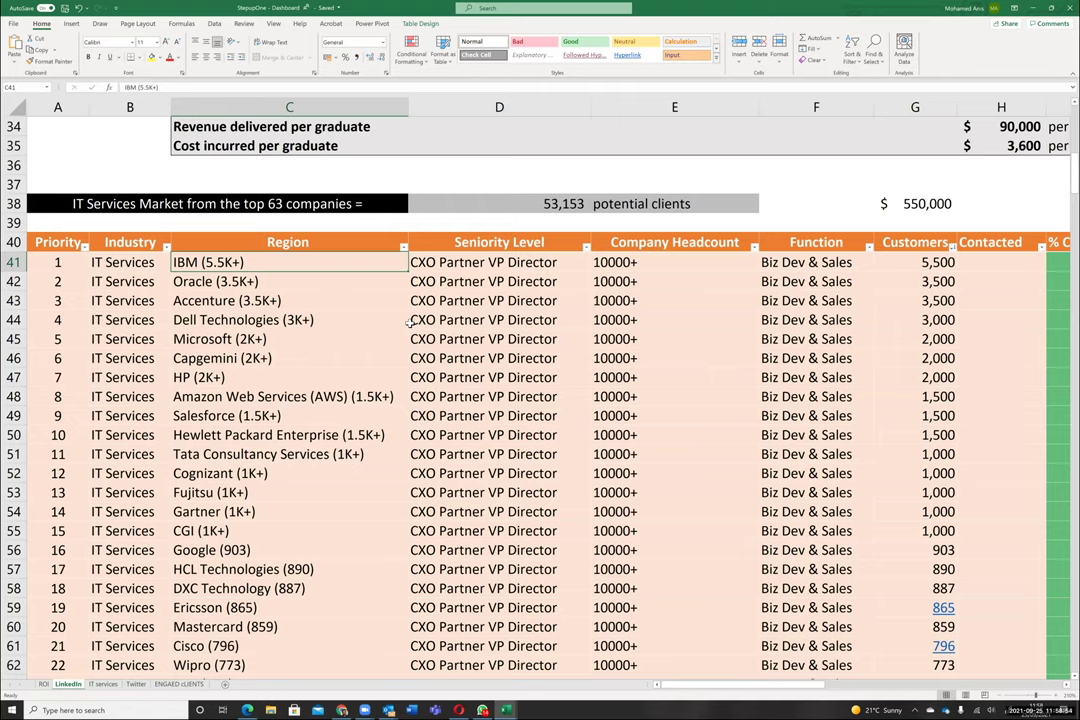
# Switch from the LinkedIn sheet to the "hubspot-crm-exports-stepupone-view-2021-09-25" workbook in Excel
pyautogui.click(390, 360)
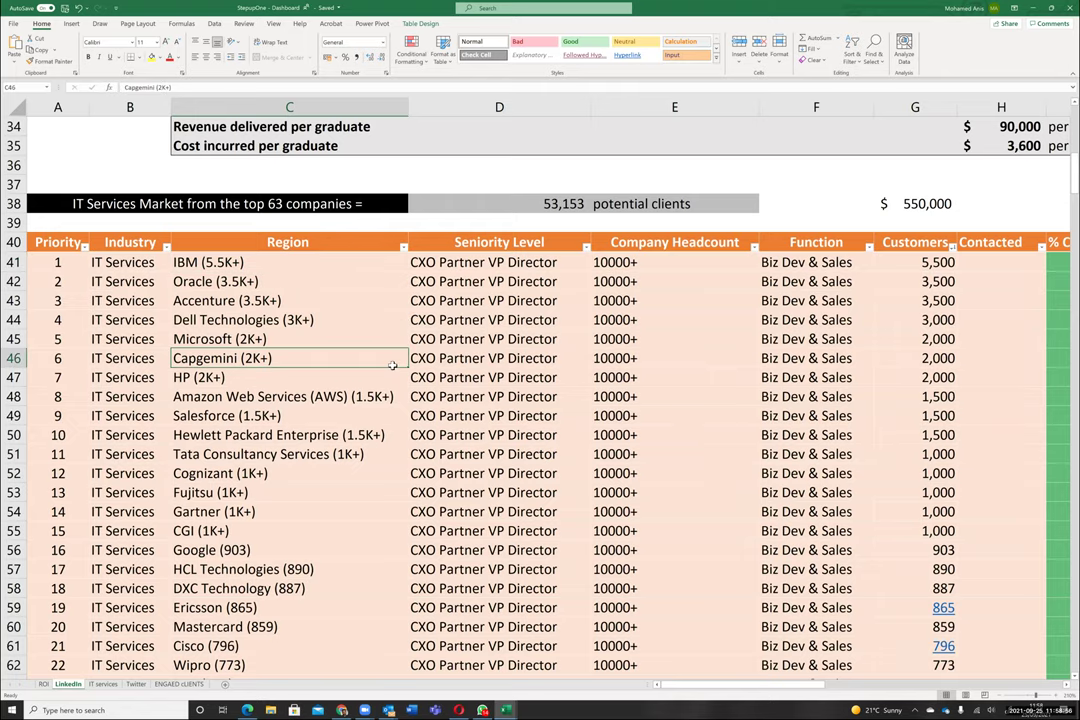
pyautogui.click(510, 262)
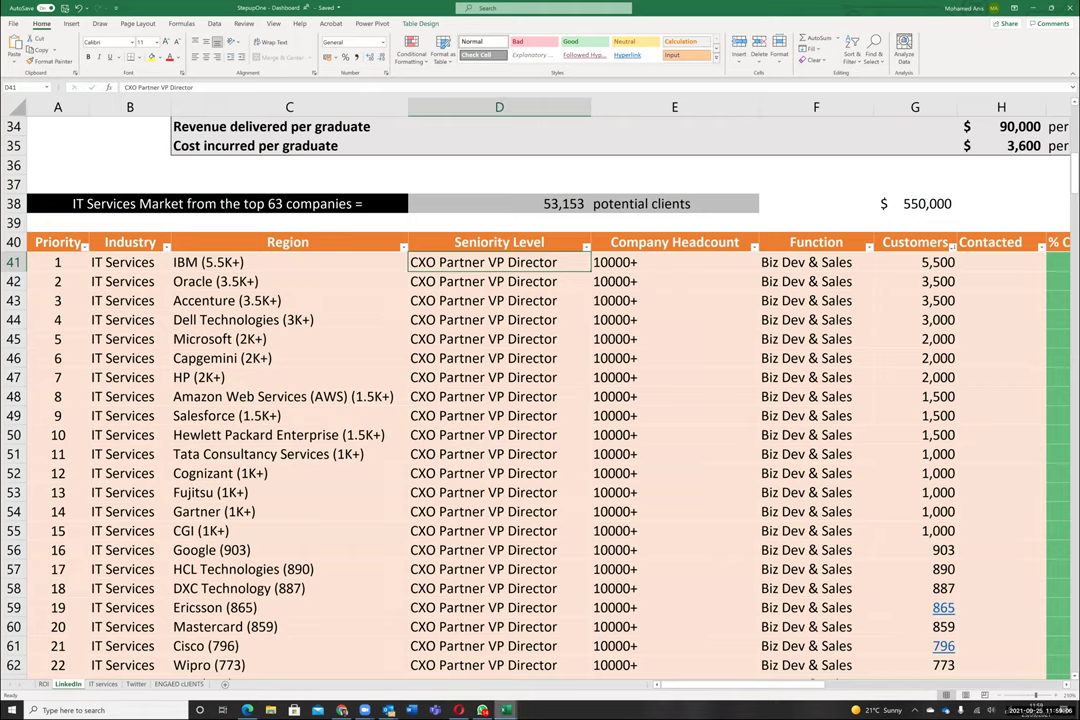
pyautogui.moveTo(505, 710)
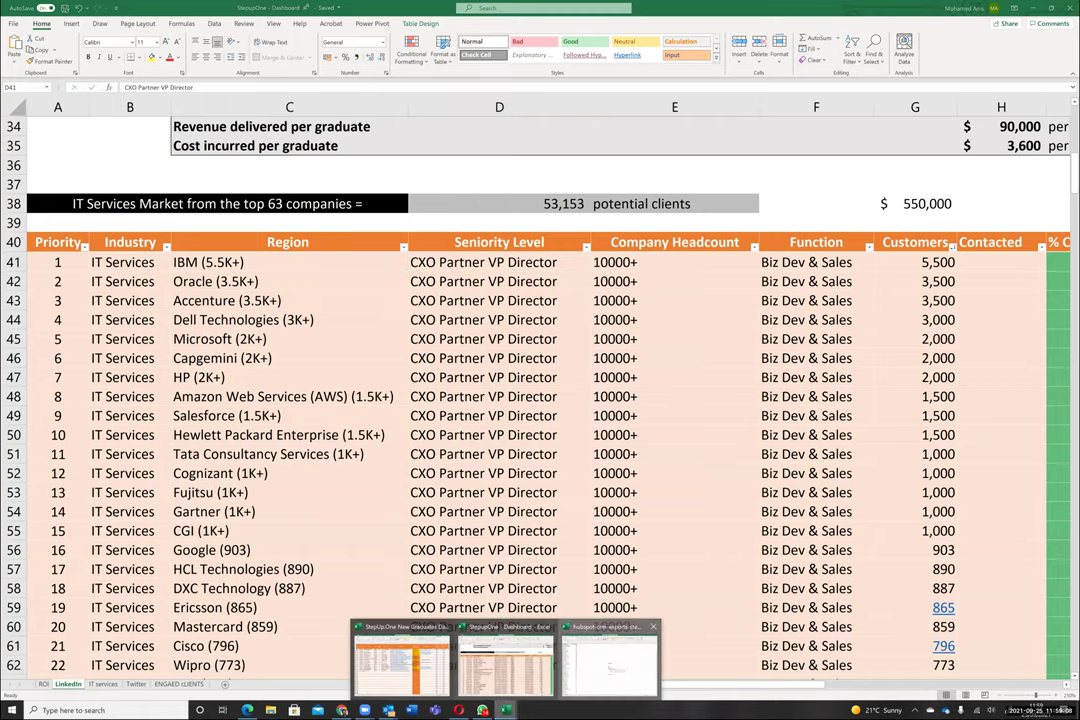
pyautogui.click(608, 660)
# Select the leading contact owners and their lead status counts in A1:B27 of the pivot table, and examine the first one enlarged
pyautogui.moveTo(60, 112); pyautogui.dragTo(156, 343)
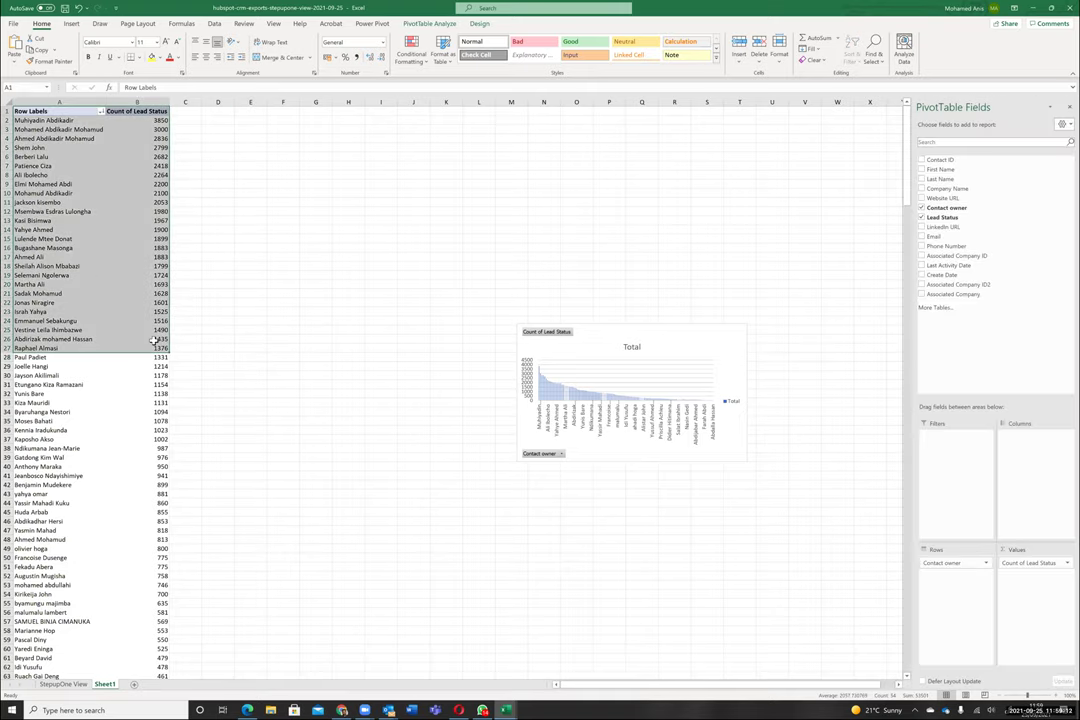
pyautogui.hotkey('ctrl', 'Home')
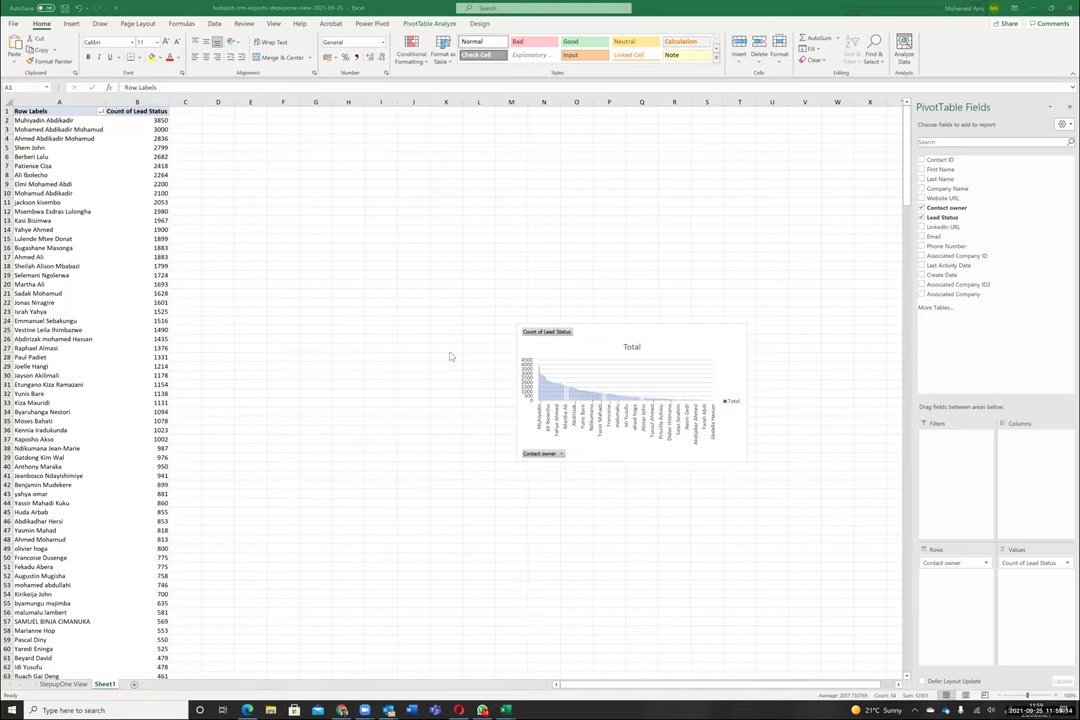
pyautogui.moveTo(30, 111); pyautogui.dragTo(155, 348)
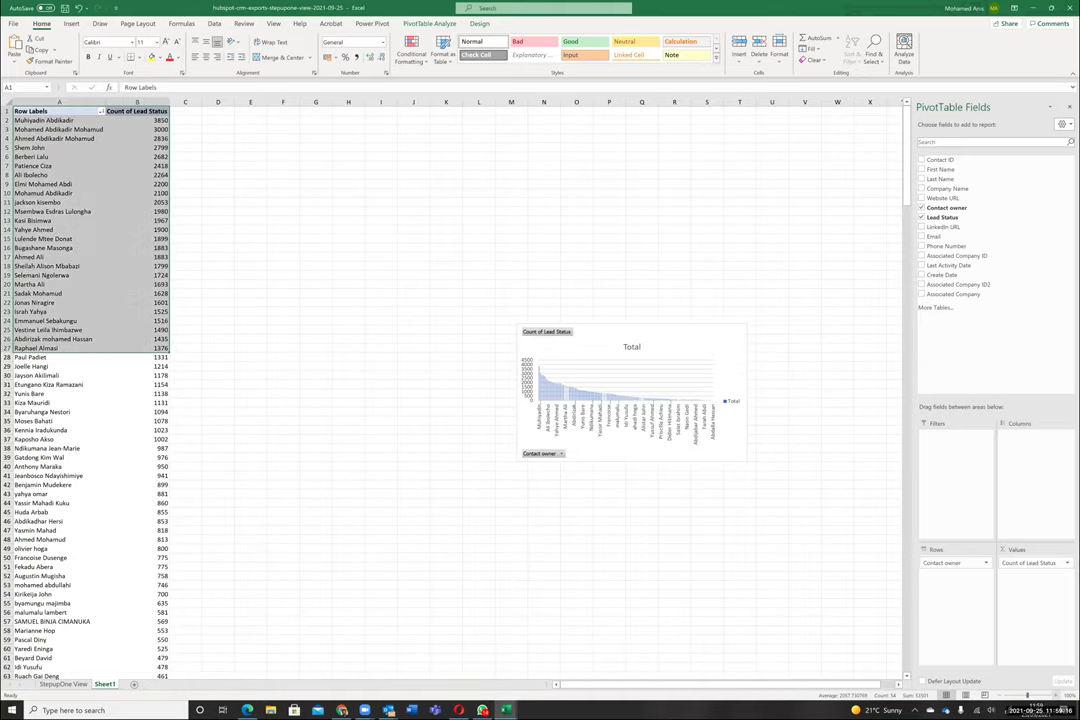
pyautogui.keyDown('ctrl'); pyautogui.scroll(3, 450, 380); pyautogui.keyUp('ctrl')
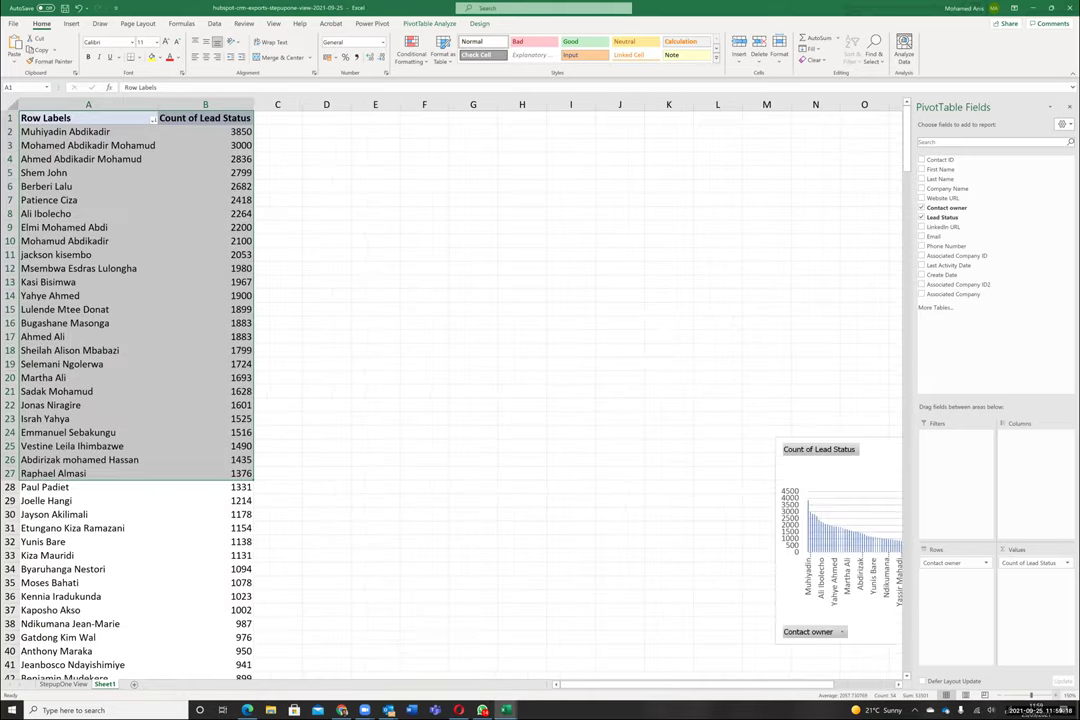
pyautogui.keyDown('ctrl'); pyautogui.scroll(1, 307, 445); pyautogui.keyUp('ctrl')
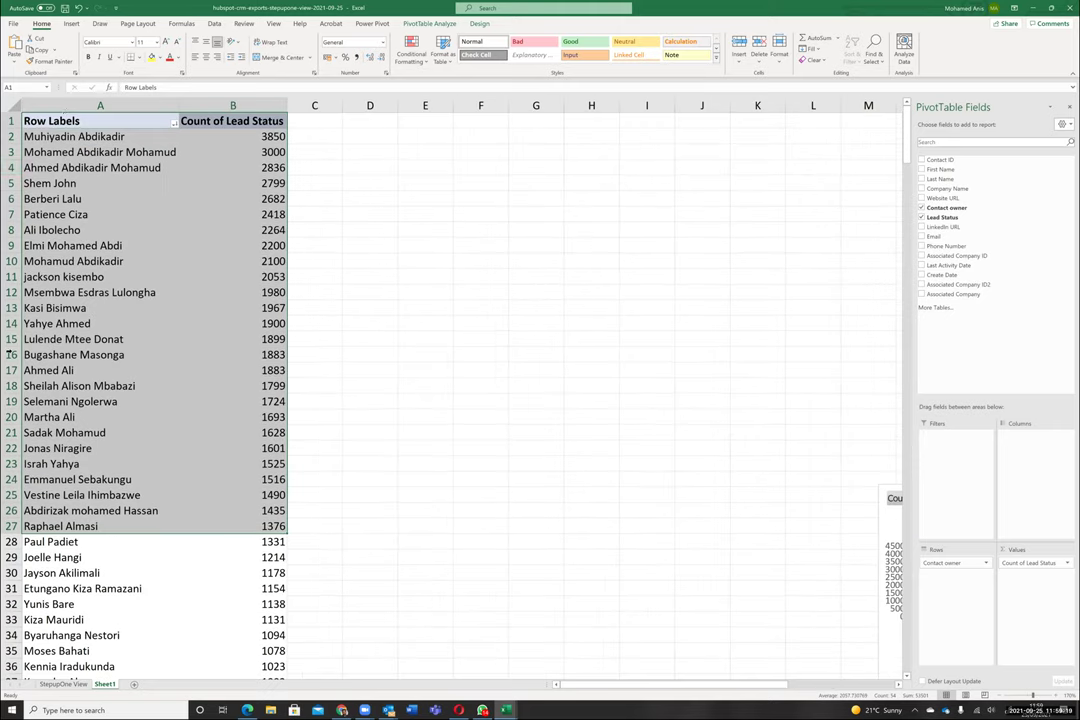
pyautogui.click(125, 137)
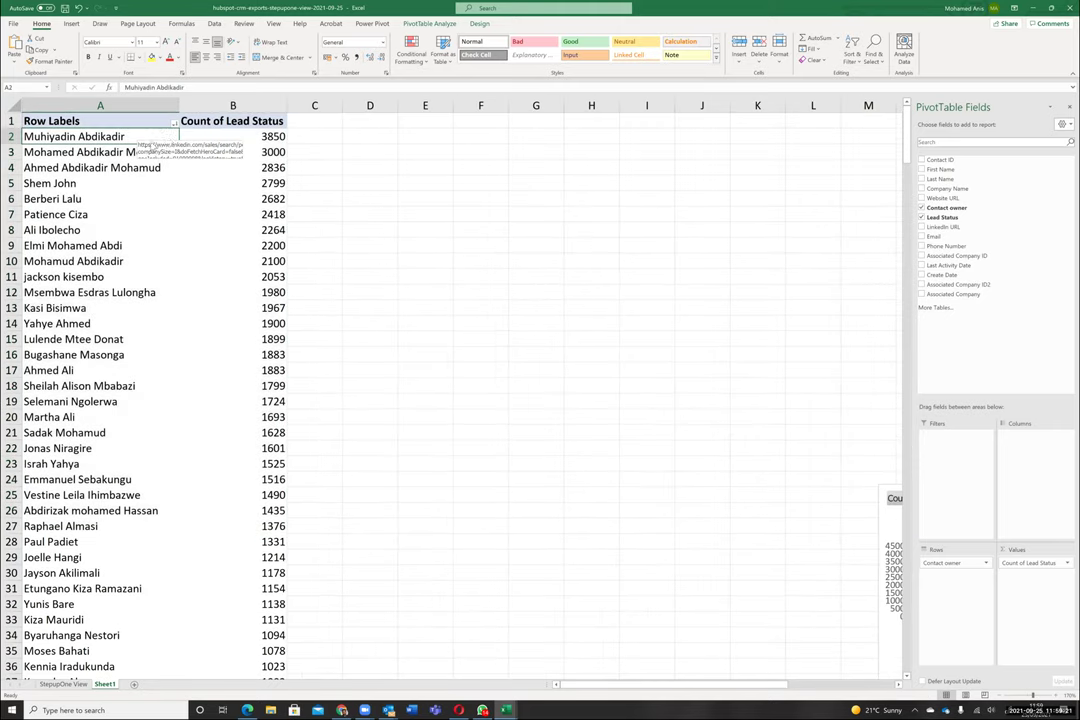
pyautogui.click(221, 137)
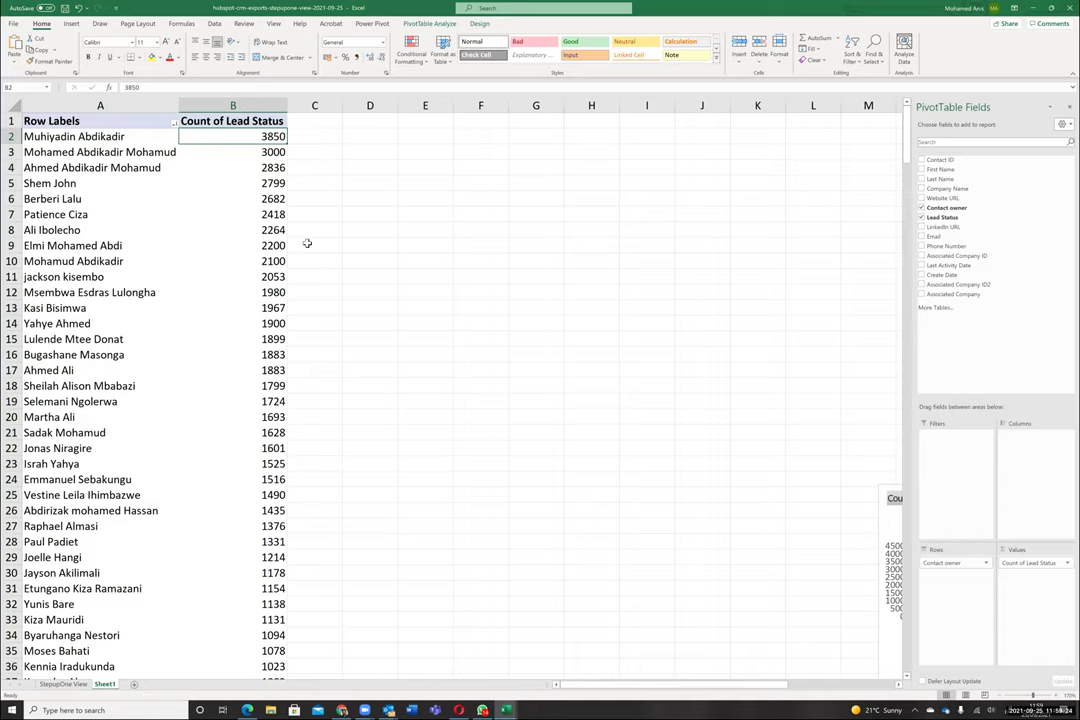
# Examine the lead status counts in column B for the highest-ranked contact owners, from row 2 to row 10
pyautogui.press('Down')
pyautogui.press('Down')
pyautogui.press('Down')
pyautogui.press('Down')
pyautogui.press('Down')
pyautogui.press('Down')
pyautogui.press('Down')
pyautogui.press('Down')
pyautogui.press('Up')
pyautogui.press('Up')
pyautogui.press('Up')
pyautogui.press('Up')
pyautogui.press('Up')
pyautogui.press('Up')
pyautogui.press('Up')
pyautogui.press('Up')
pyautogui.press('Up')
pyautogui.click(246, 143)
pyautogui.moveTo(250, 159)
pyautogui.click(264, 137)
pyautogui.press('Left')
pyautogui.click(214, 139)
# Switch to Google Chrome and exit the unresponsive HubSpot Contacts page
pyautogui.hotkey('alt', 'Tab')
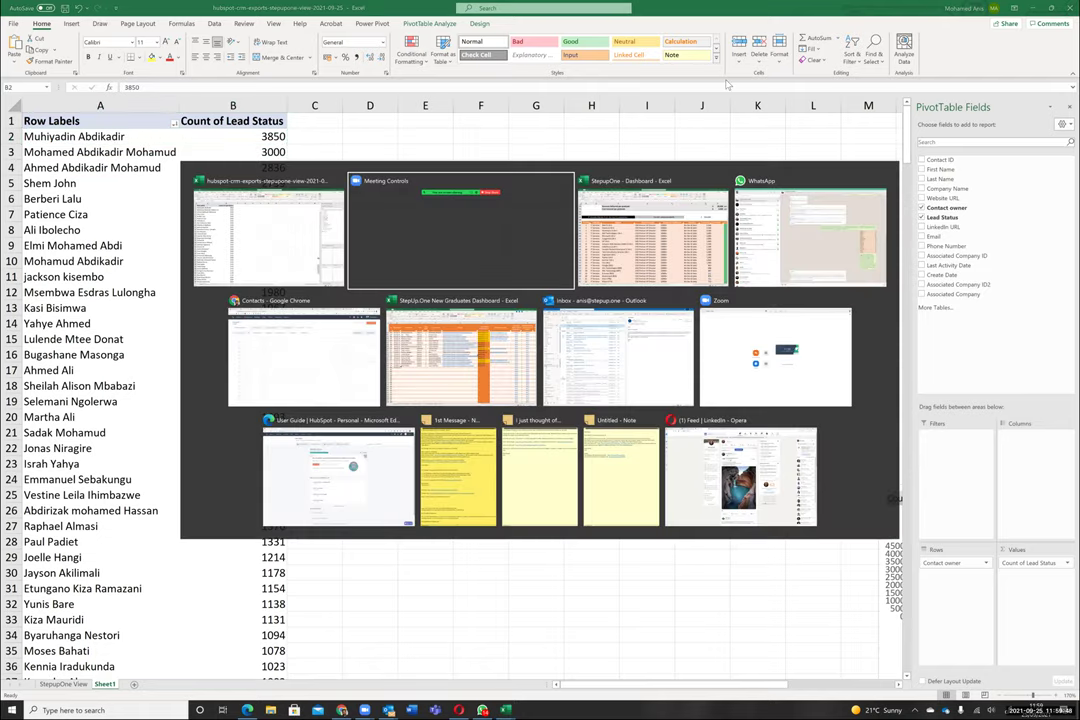
pyautogui.hotkey('alt', 'Tab')
pyautogui.hotkey('alt', 'Tab')
pyautogui.hotkey('alt', 'Tab')
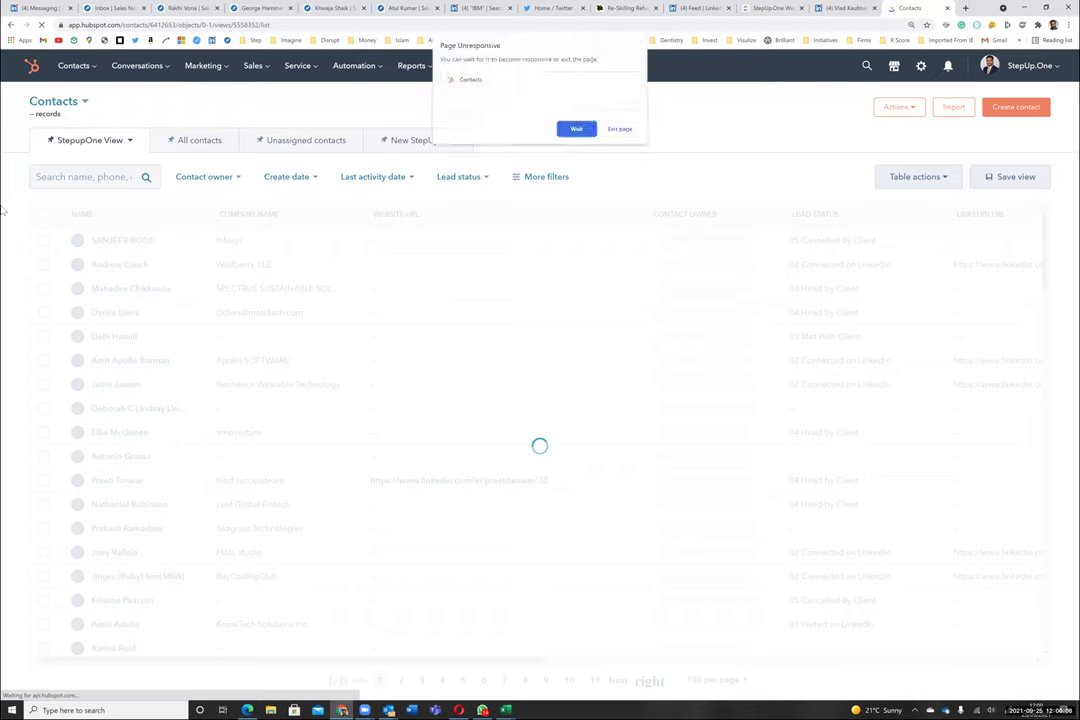
pyautogui.click(621, 130)
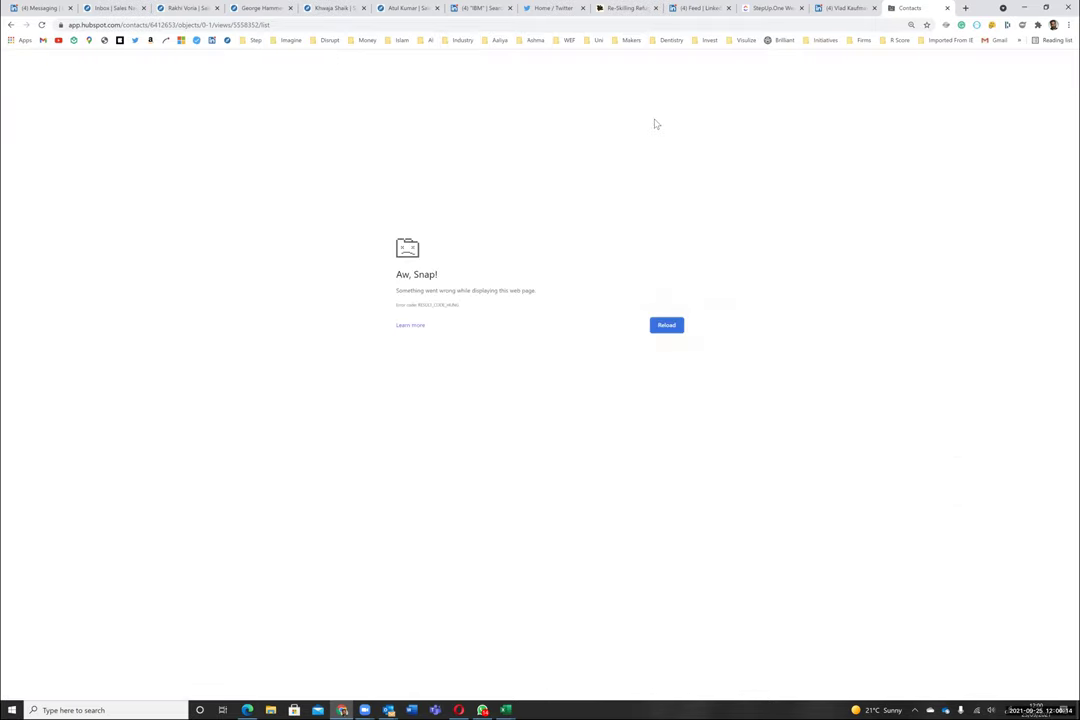
# Return to the HubSpot export workbook in Excel and select the whole pivot table from Row Labels to Grand Total
pyautogui.hotkey('alt', 'Tab')
pyautogui.click(187, 249)
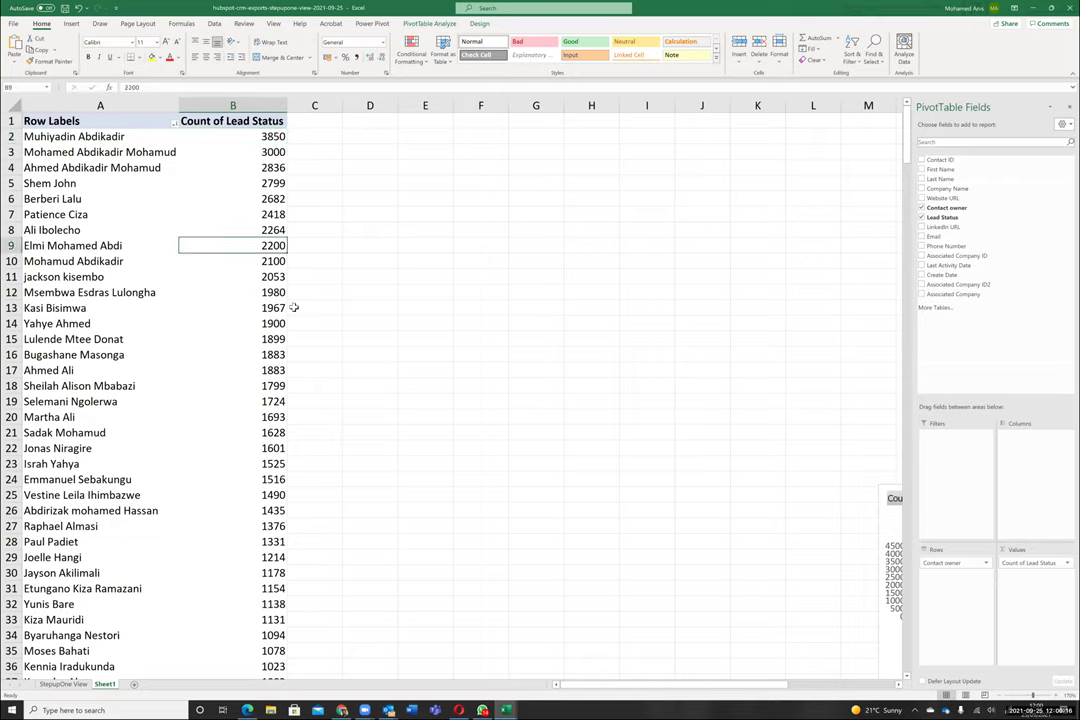
pyautogui.moveTo(50, 117); pyautogui.dragTo(288, 650)
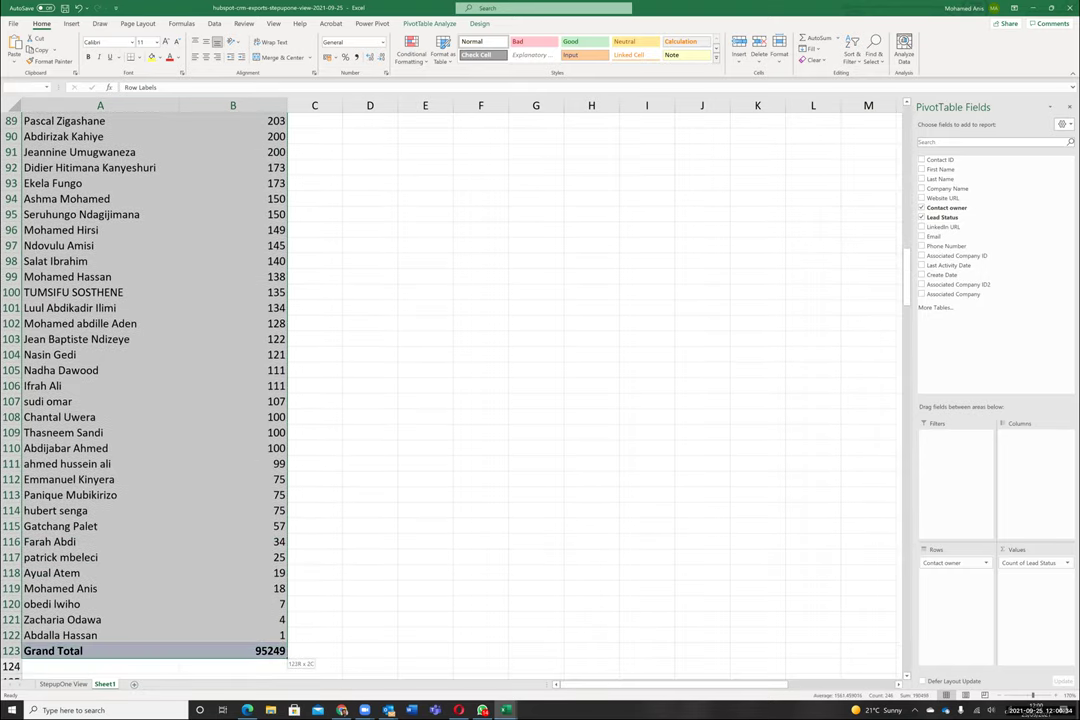
pyautogui.scroll(20, 159, 153)
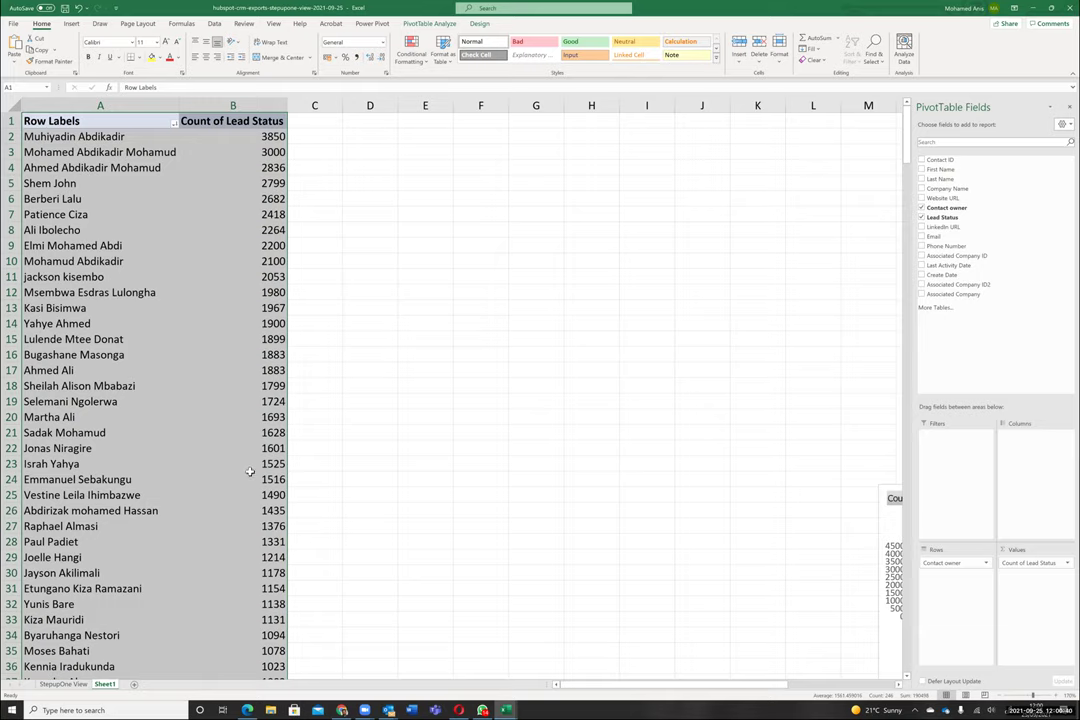
# Examine individual contact owners' lead status counts in the pivot table, particularly those in rows 2, 8 and 18
pyautogui.click(248, 401)
pyautogui.click(255, 339)
pyautogui.click(240, 277)
pyautogui.click(240, 261)
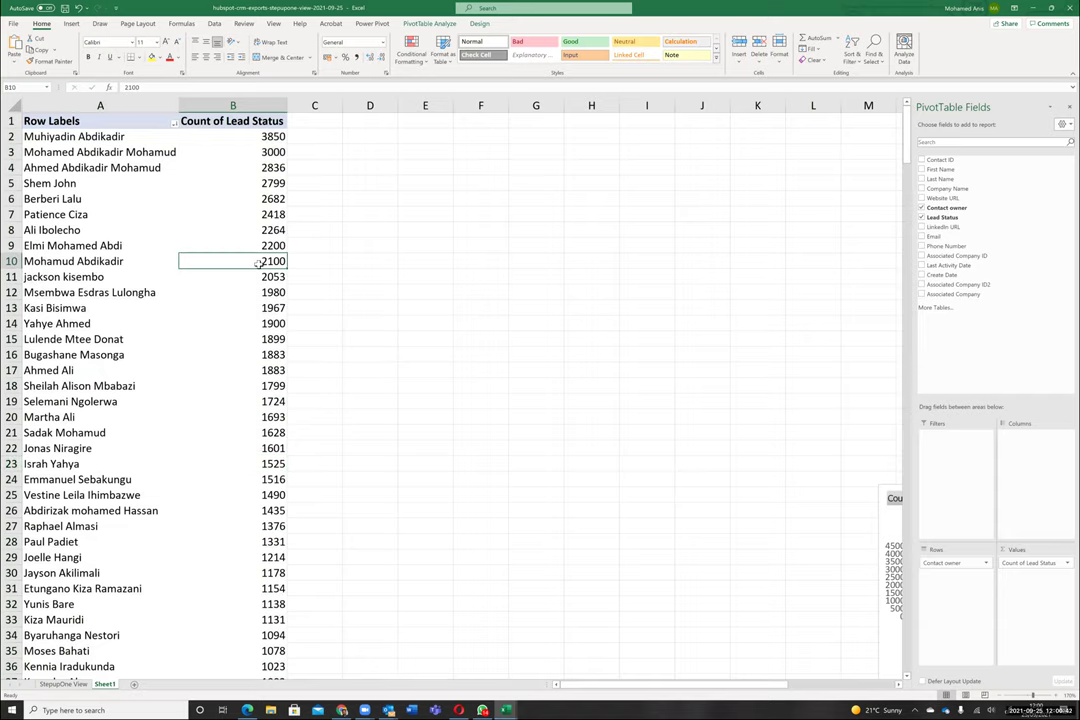
pyautogui.click(268, 138)
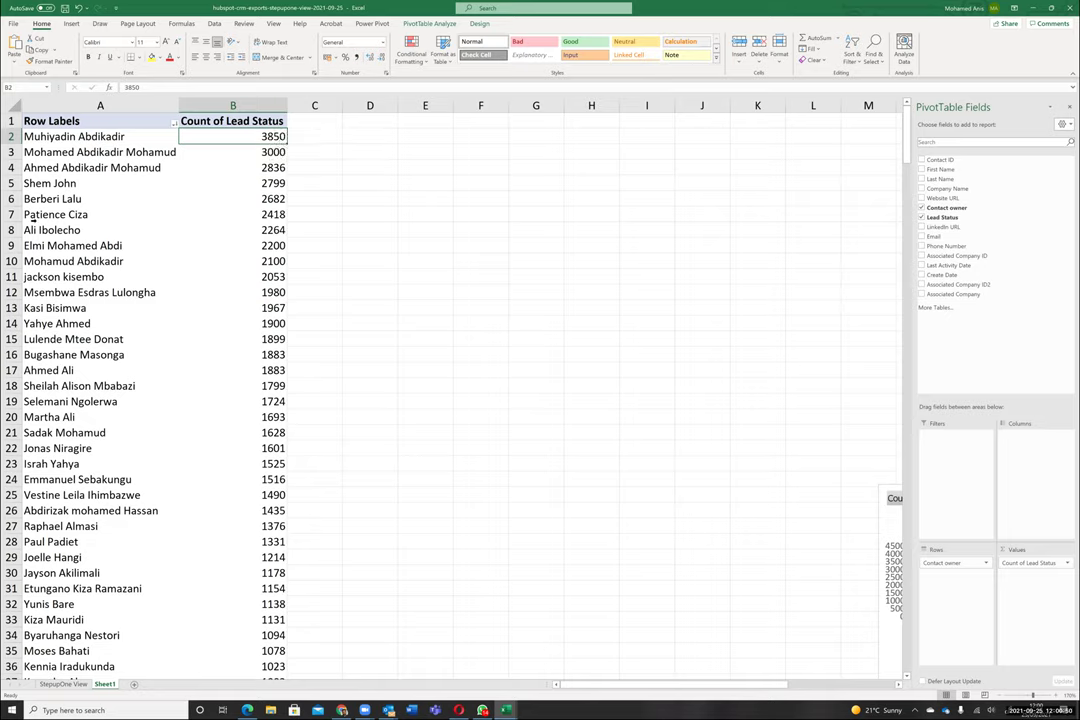
pyautogui.click(12, 230)
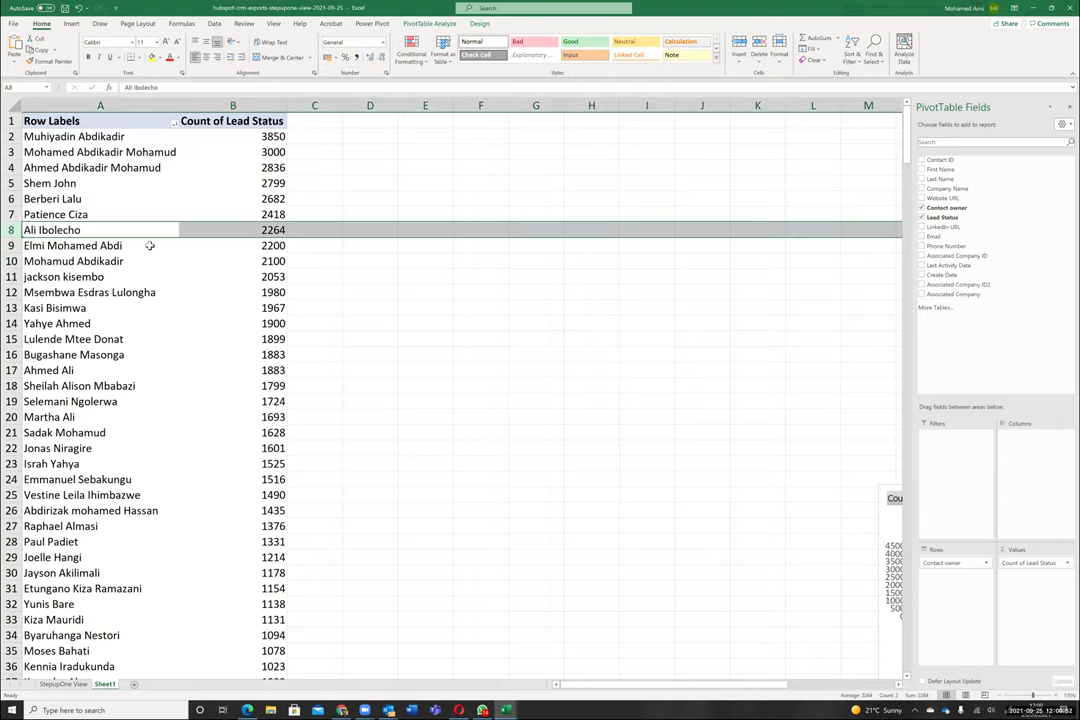
pyautogui.click(246, 231)
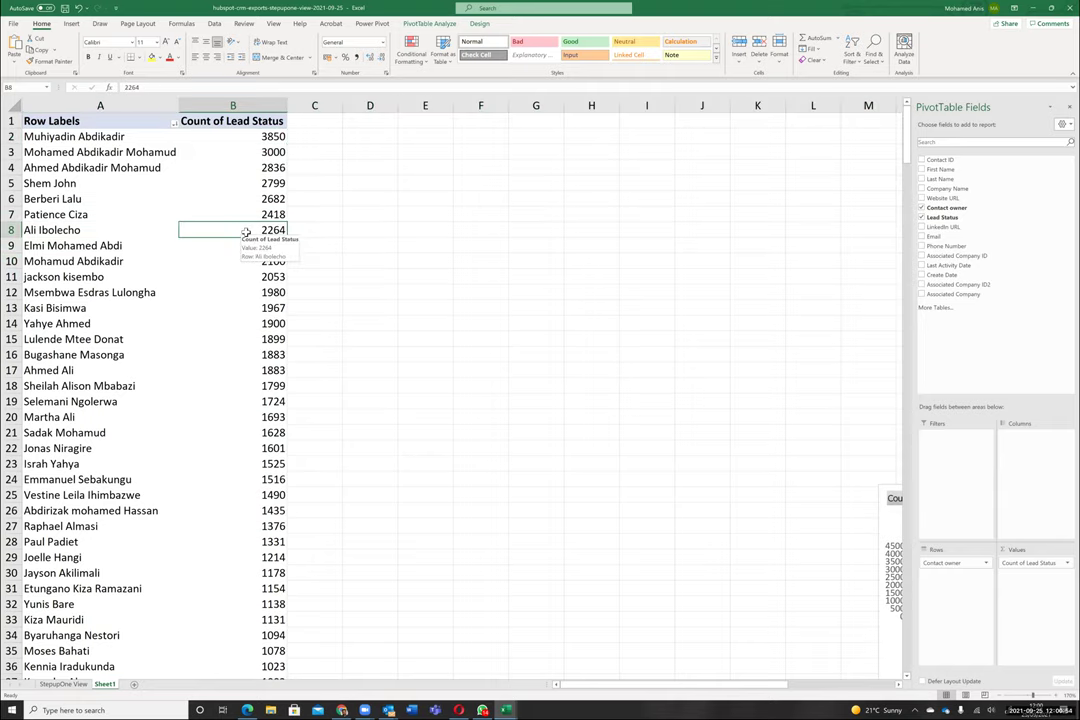
pyautogui.click(324, 226)
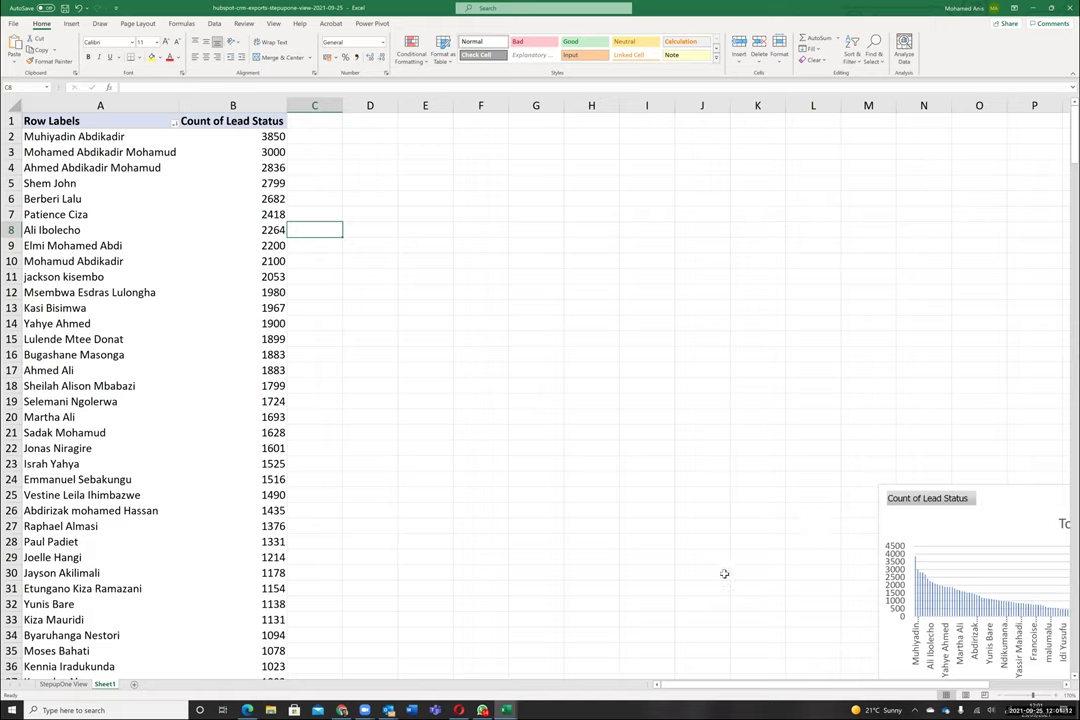
pyautogui.click(85, 246)
pyautogui.click(74, 387)
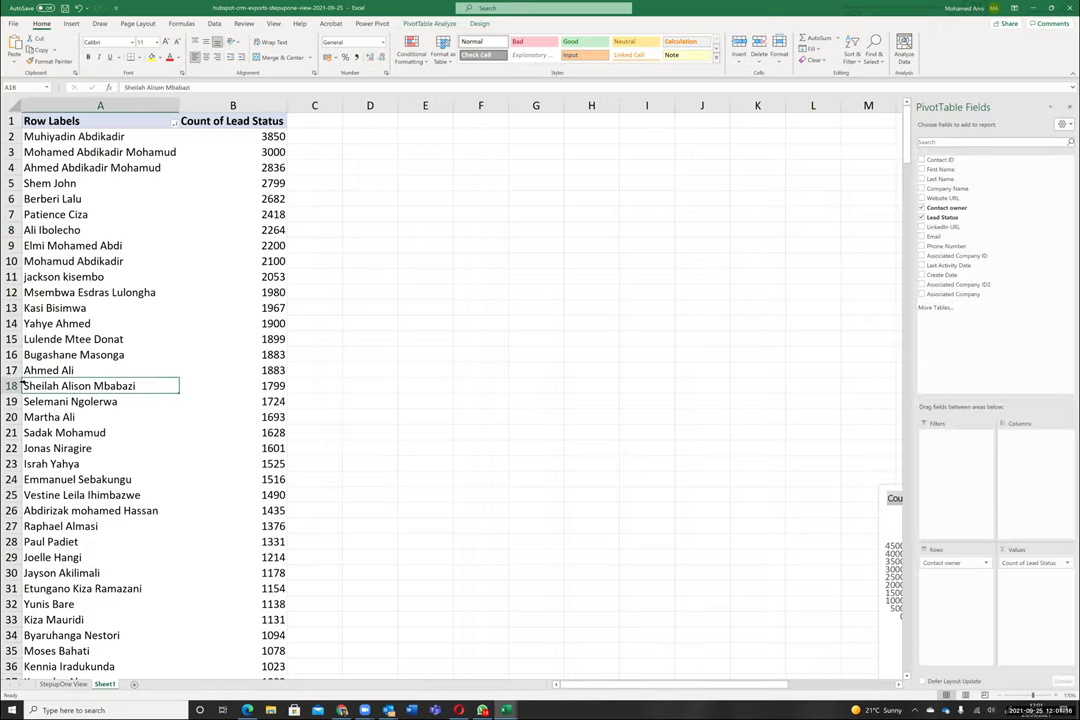
pyautogui.click(237, 383)
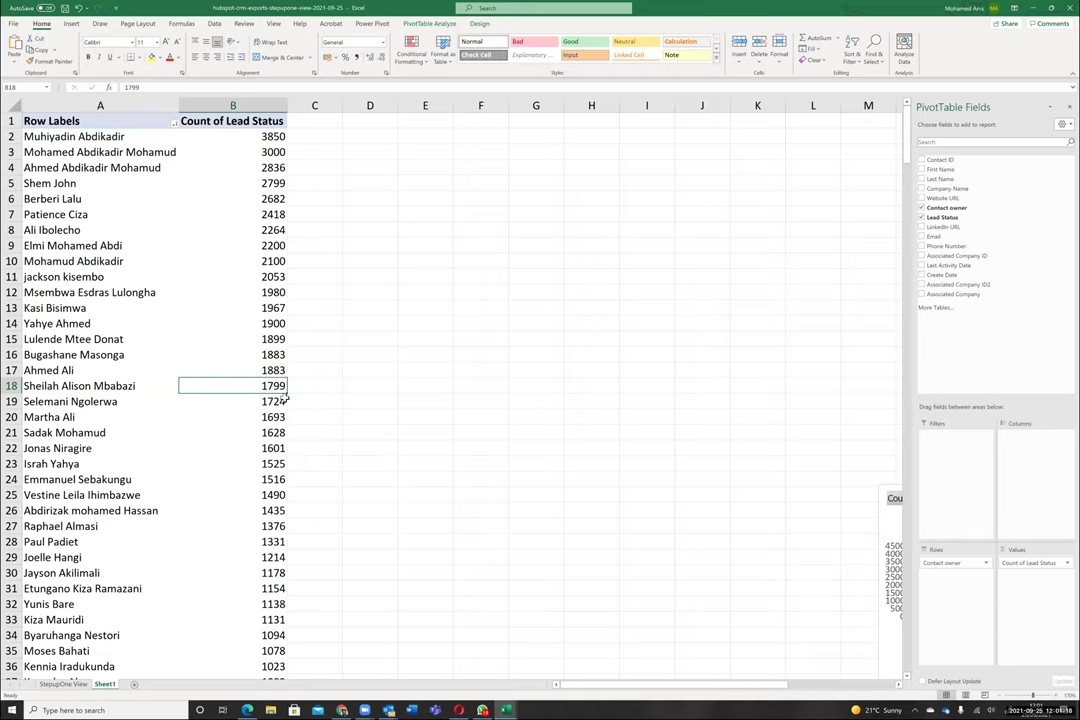
pyautogui.click(357, 390)
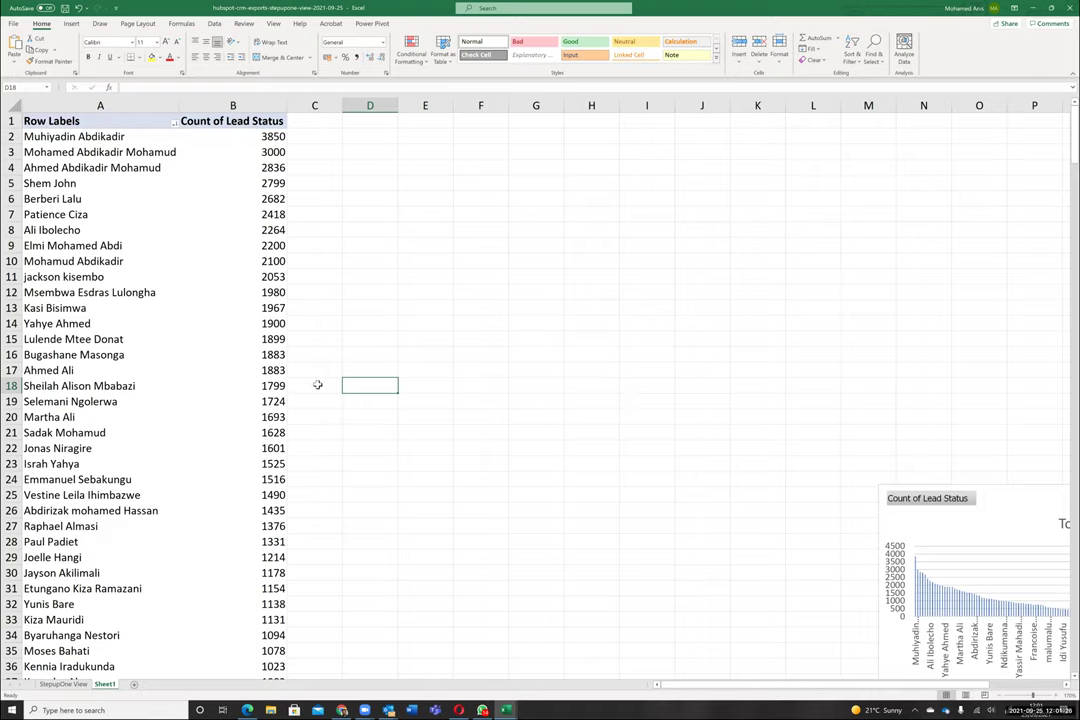
# Enter 300 in cell D18, on the row of the contact owner in row 18
pyautogui.click(270, 386)
pyautogui.write('587')
pyautogui.press('Return')
pyautogui.click(378, 388)
pyautogui.doubleClick(378, 386)
pyautogui.press('BackSpace')
pyautogui.press('BackSpace')
pyautogui.press('BackSpace')
pyautogui.write('300')
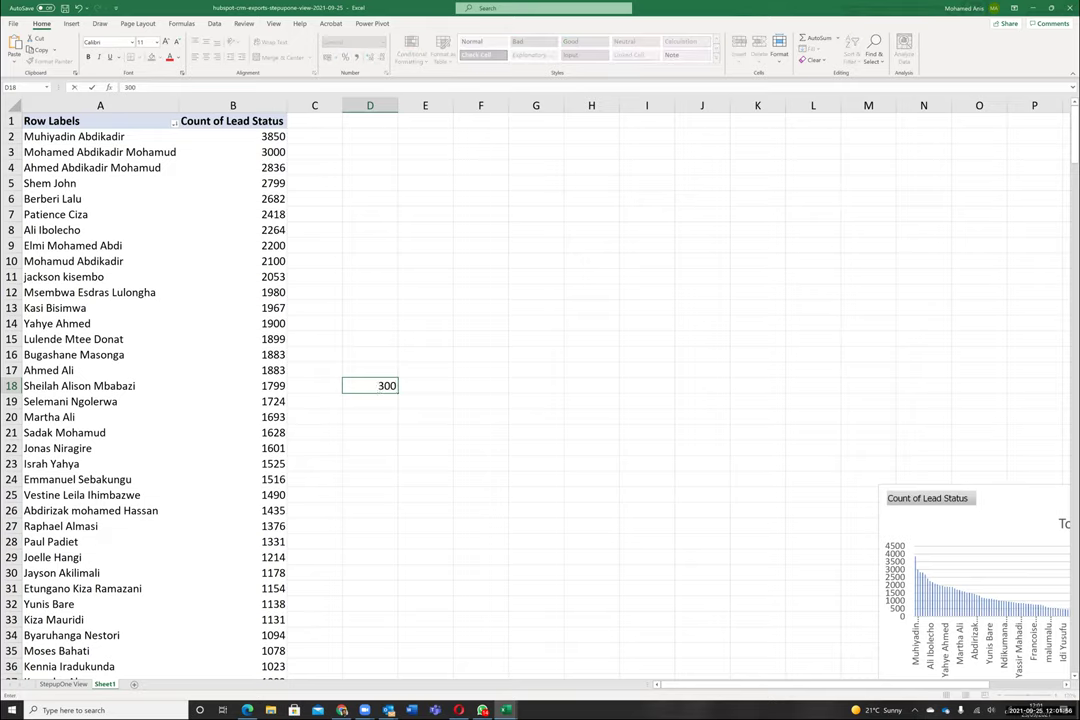
# Add Lead Status to the pivot table's columns, replacing the existing data on the sheet
pyautogui.click(265, 386)
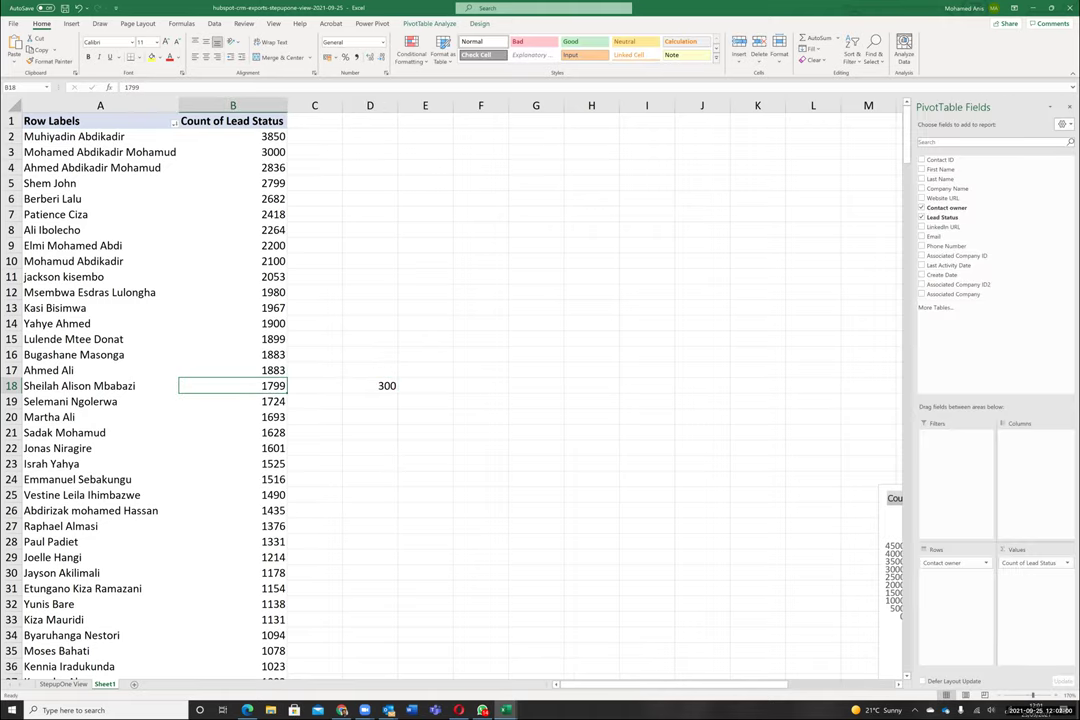
pyautogui.hotkey('alt', 'Tab')
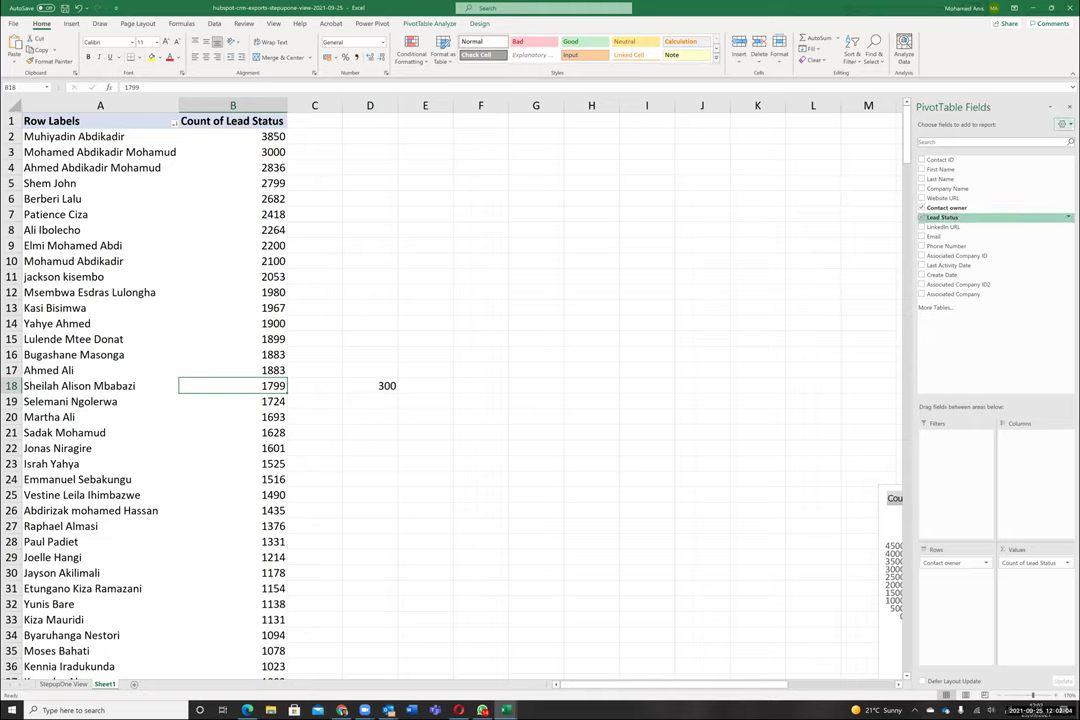
pyautogui.moveTo(1035, 440); pyautogui.dragTo(1035, 442)
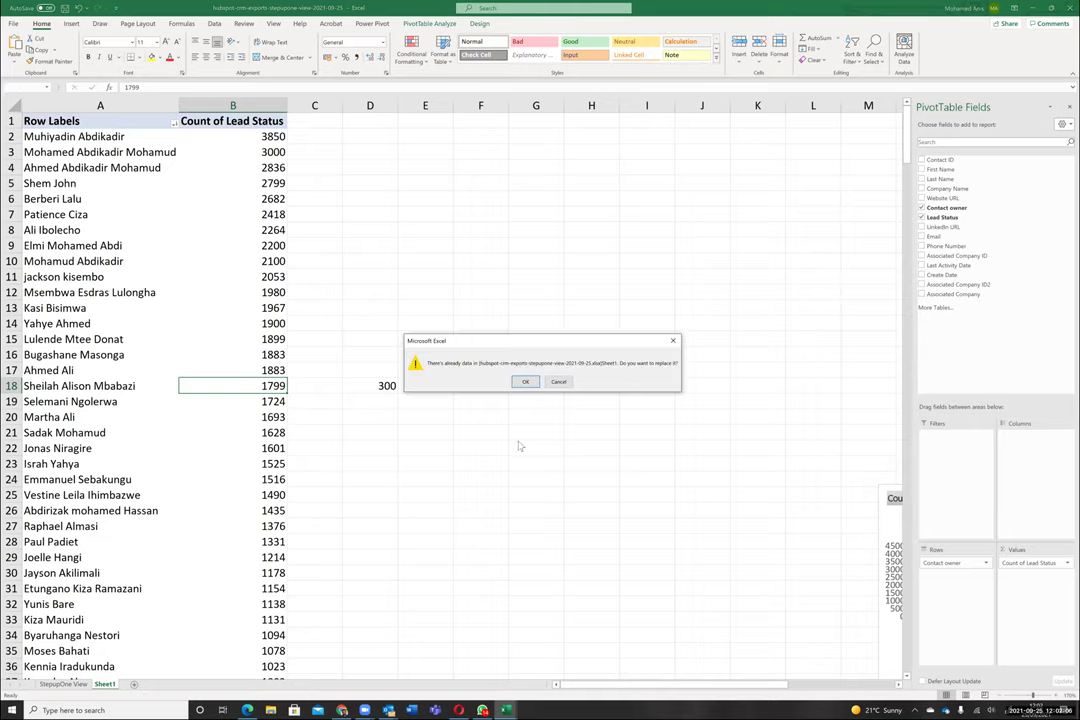
pyautogui.click(526, 383)
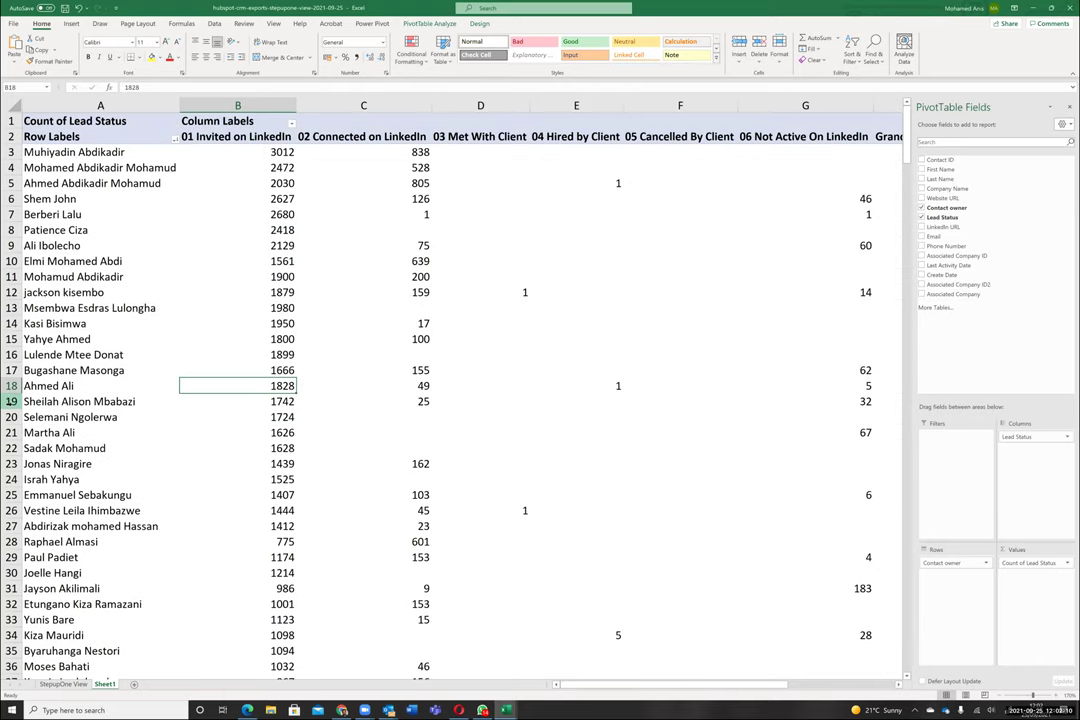
# Select the contact owner's row 19 and hide the pivot table's field list to inspect every lead status through Grand Total
pyautogui.click(10, 401)
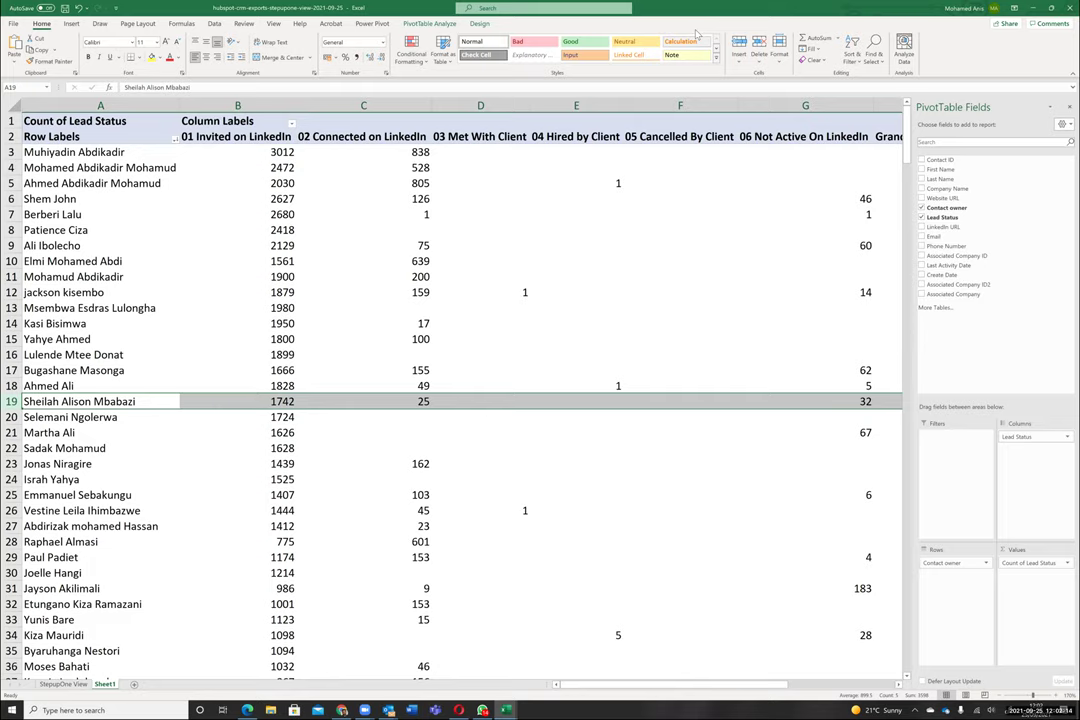
pyautogui.click(10, 401)
pyautogui.click(1069, 107)
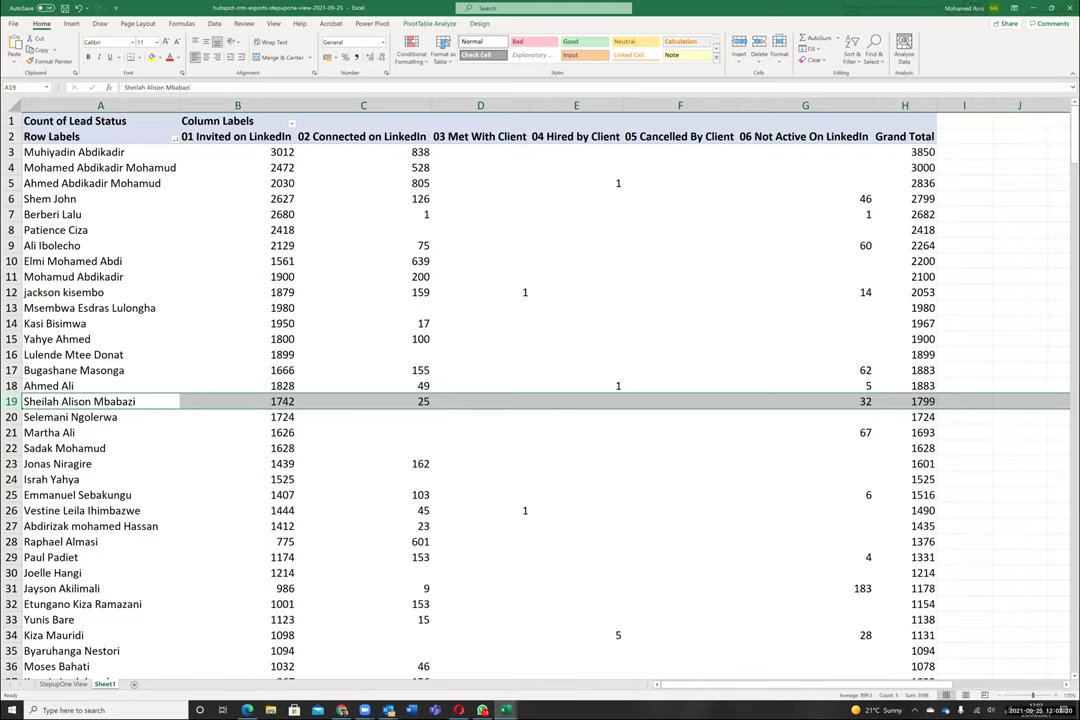
pyautogui.moveTo(916, 404)
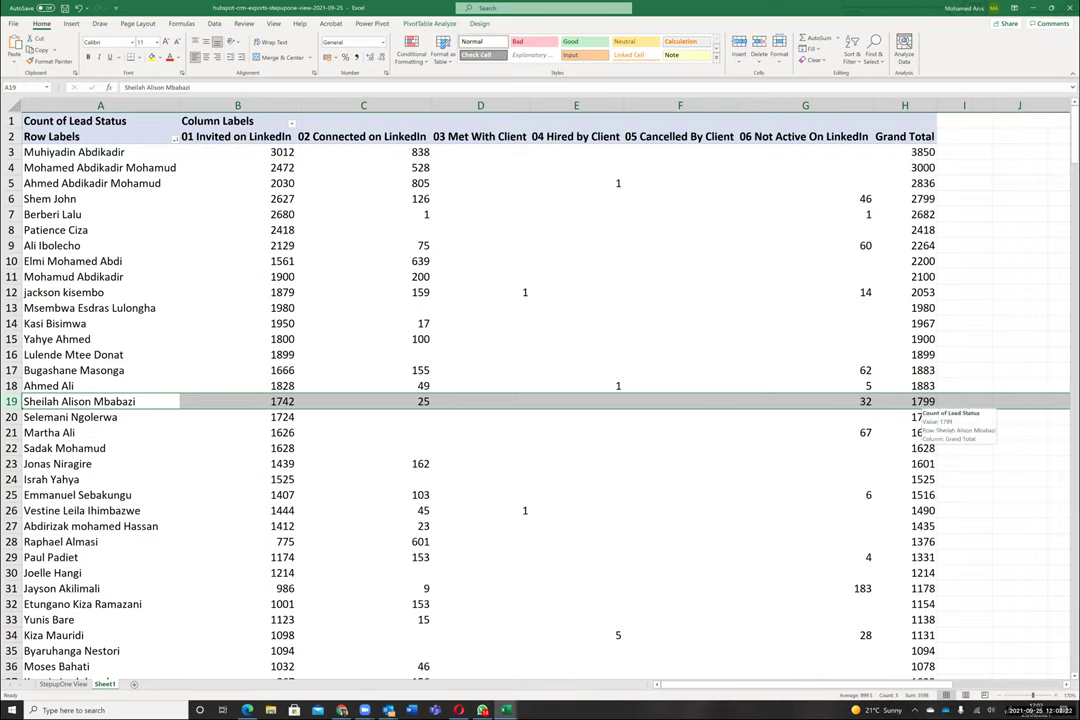
# Fill cell C19, row 19's Connected on LinkedIn count, with yellow and enter 300 in cell J19
pyautogui.click(407, 405)
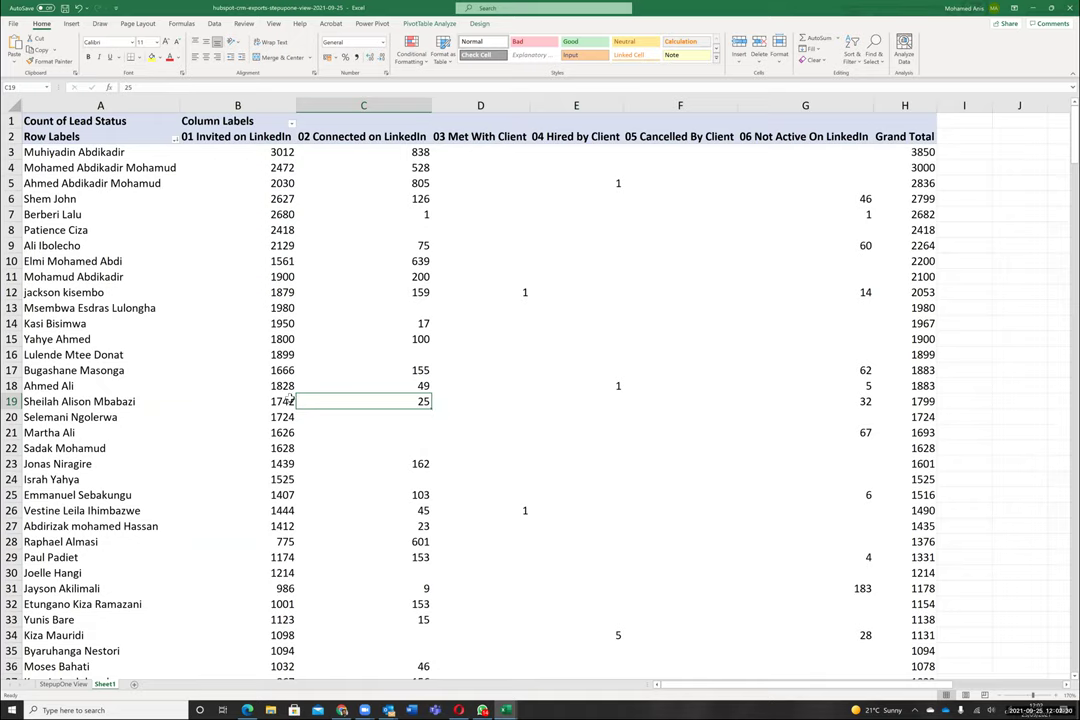
pyautogui.click(151, 57)
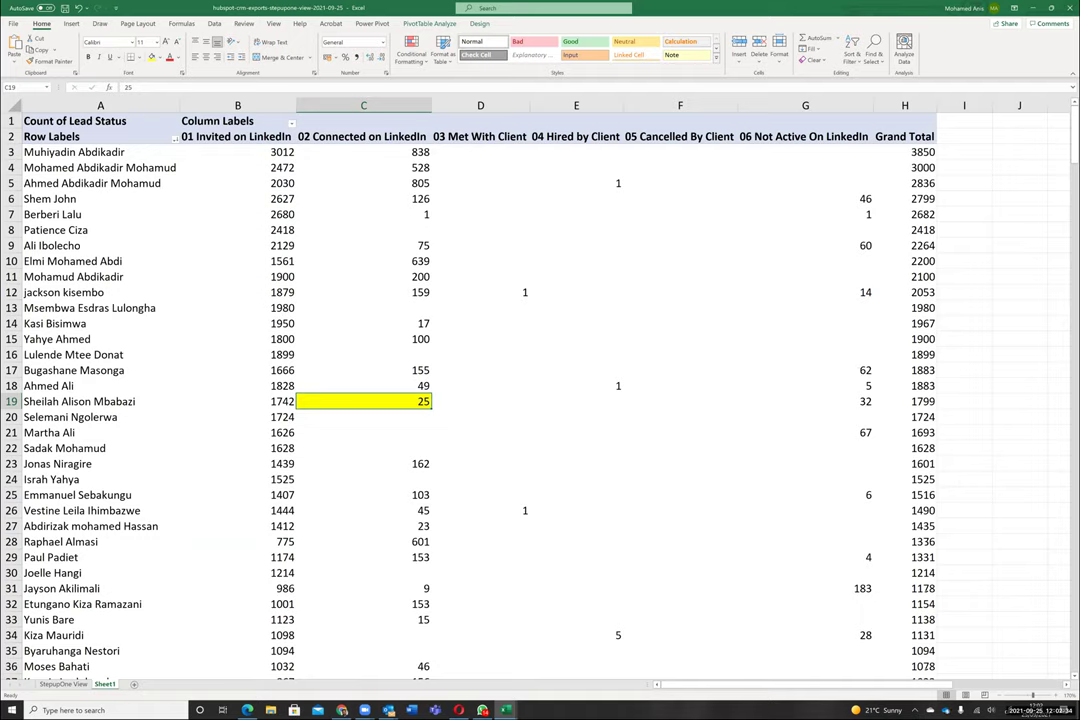
pyautogui.click(1019, 401)
pyautogui.write('300')
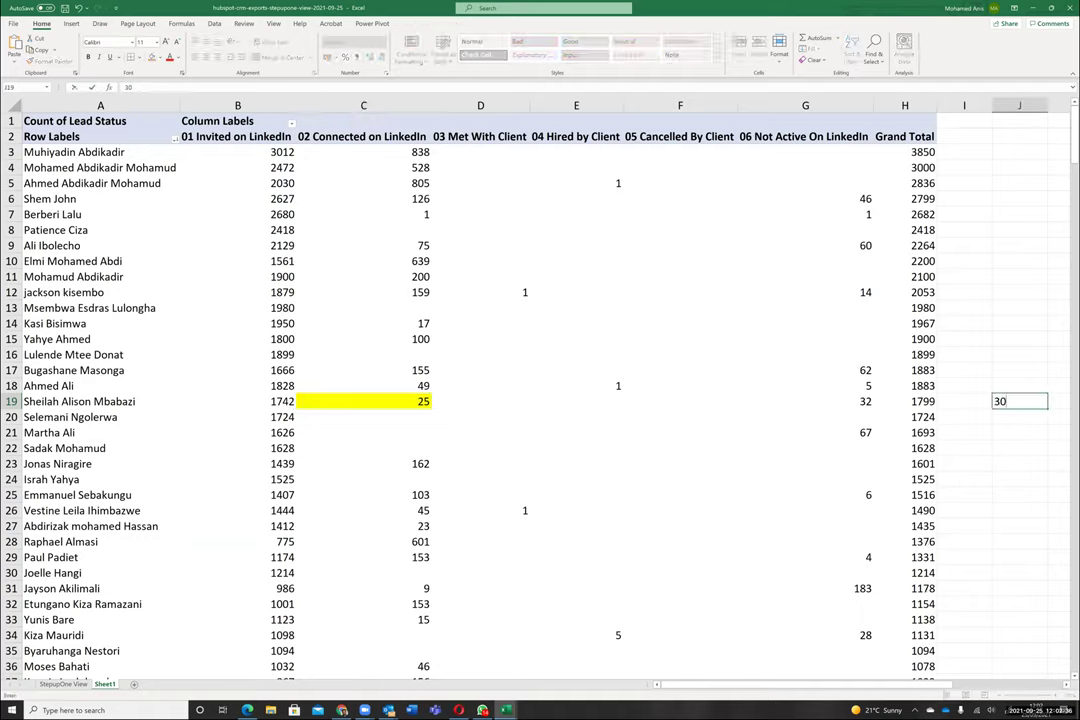
pyautogui.press('Return')
pyautogui.press('Up')
pyautogui.press('Left')
pyautogui.press('Left')
pyautogui.press('Left')
pyautogui.press('Left')
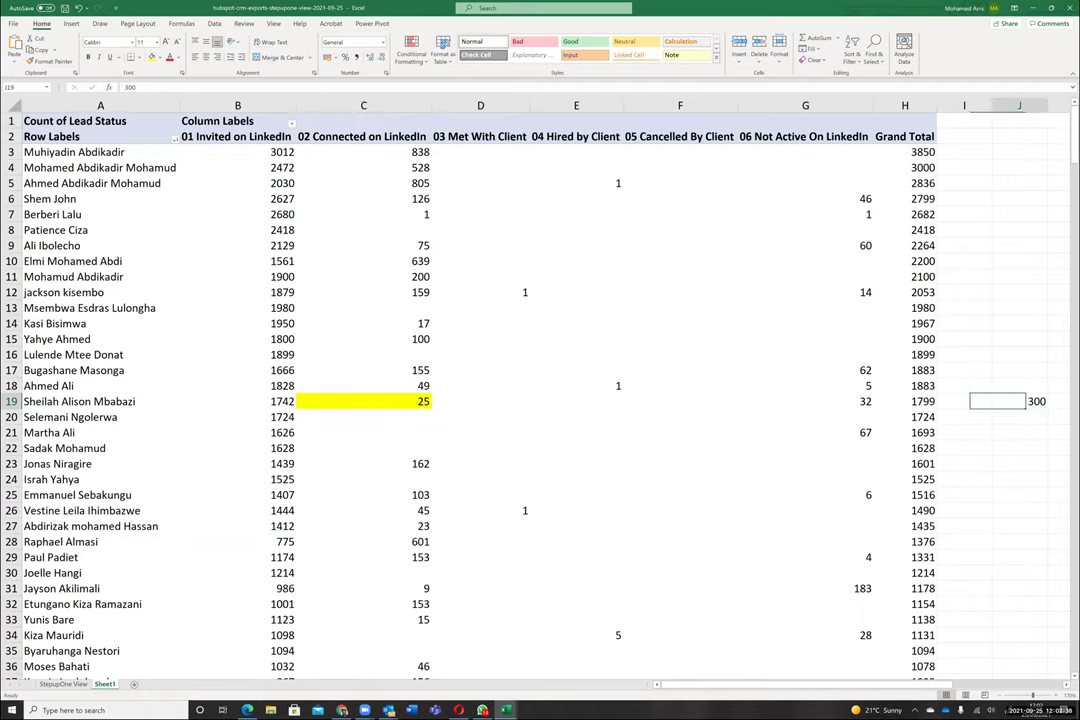
# Compare row 19's contact owner, invited and connected counts and Grand Total with the 300 in cell J19
pyautogui.click(363, 401)
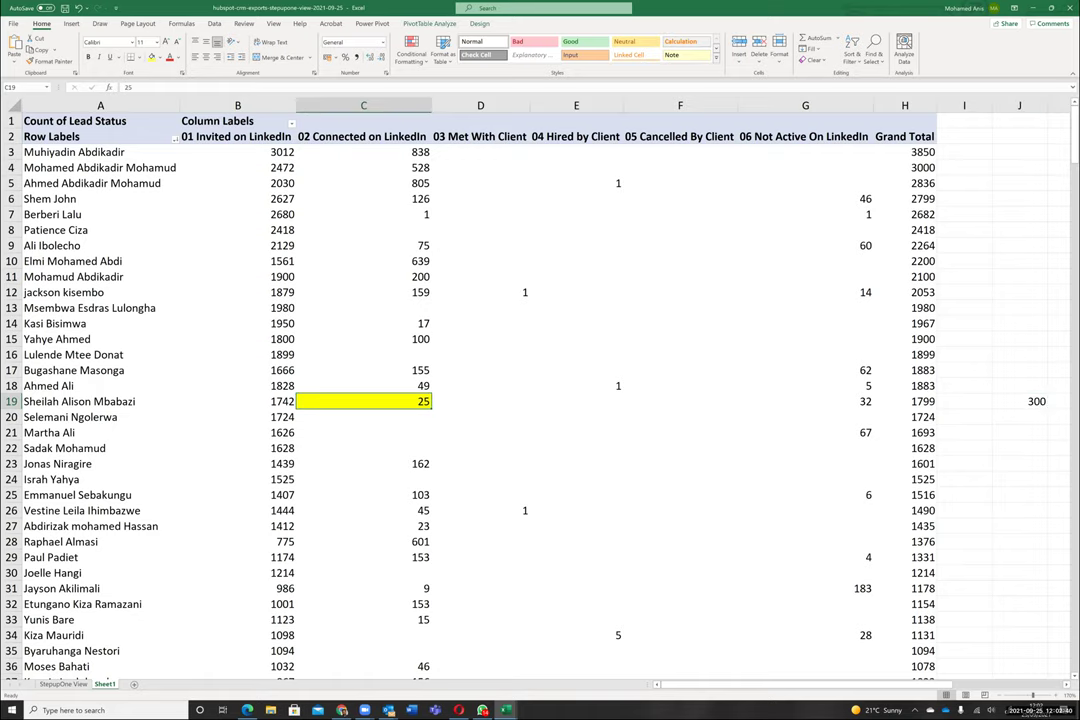
pyautogui.click(237, 401)
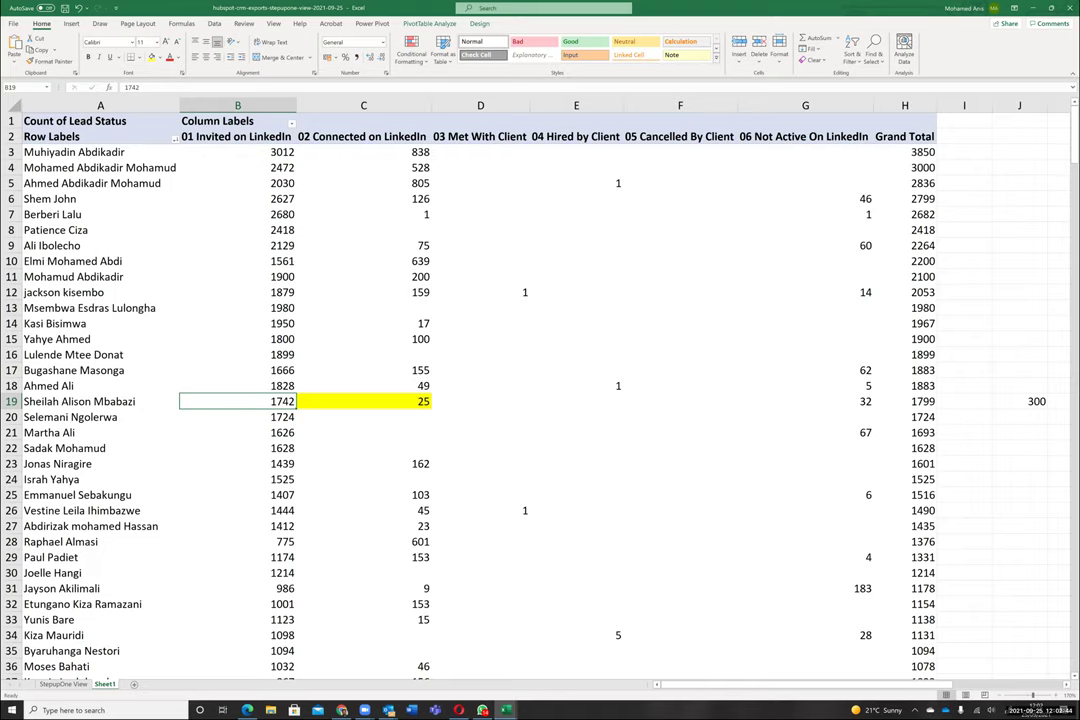
pyautogui.press('Right')
pyautogui.press('Right')
pyautogui.press('Right')
pyautogui.press('Right')
pyautogui.press('Right')
pyautogui.press('Right')
pyautogui.press('Right')
pyautogui.press('Right')
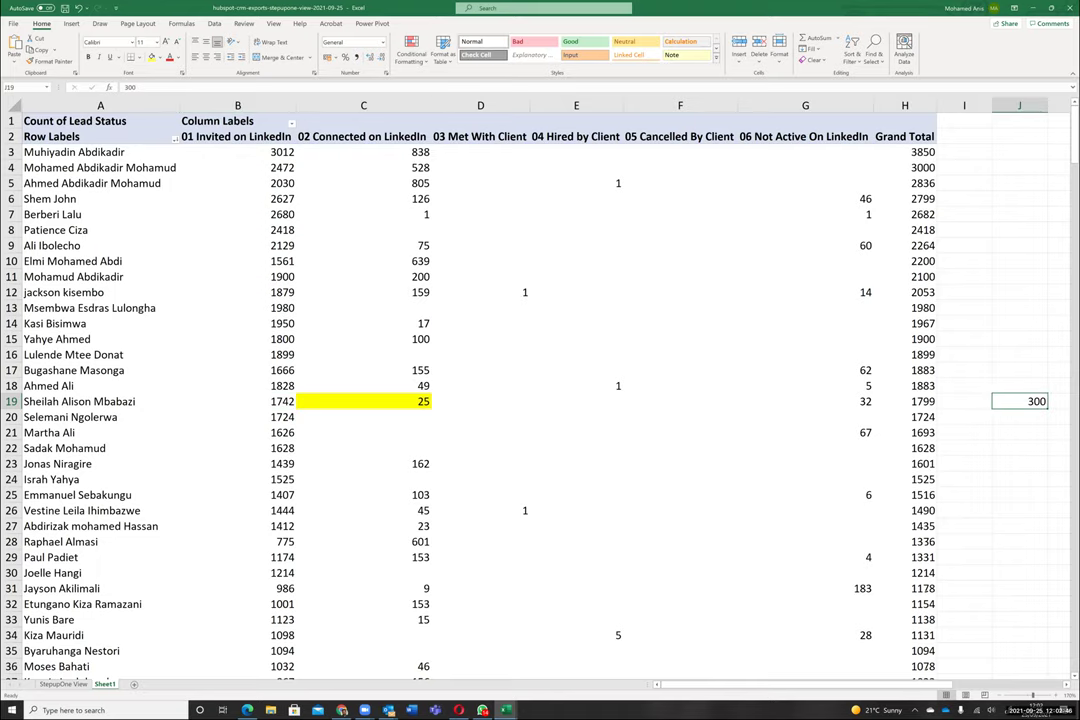
pyautogui.hscroll(1, 540, 400)
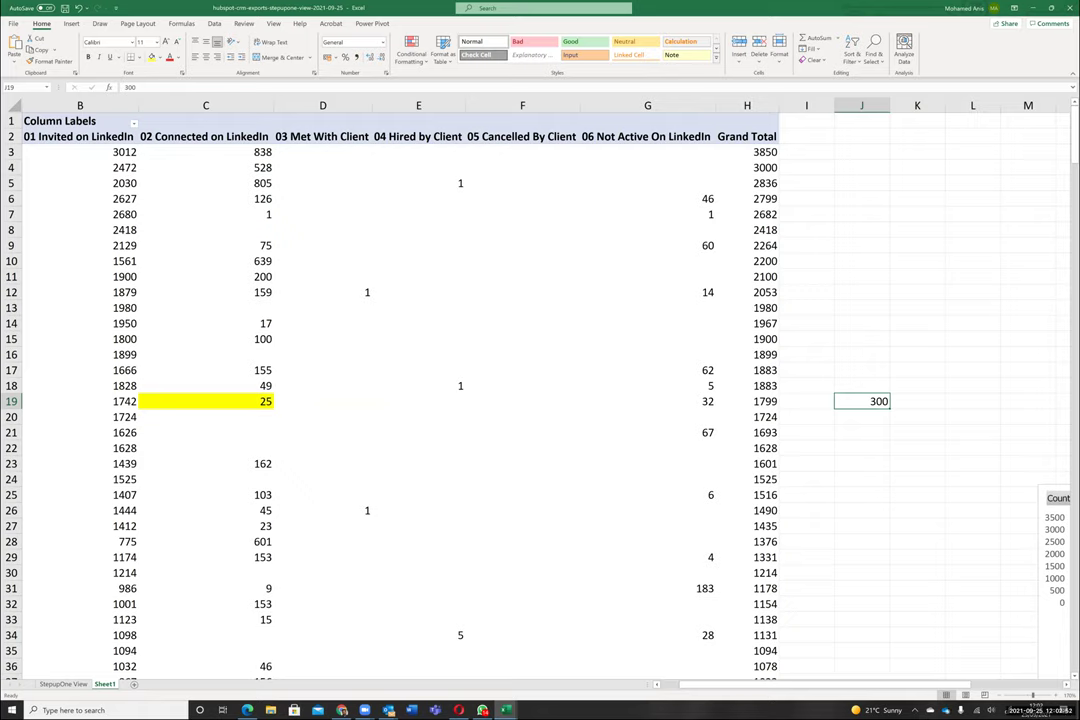
pyautogui.press('Right')
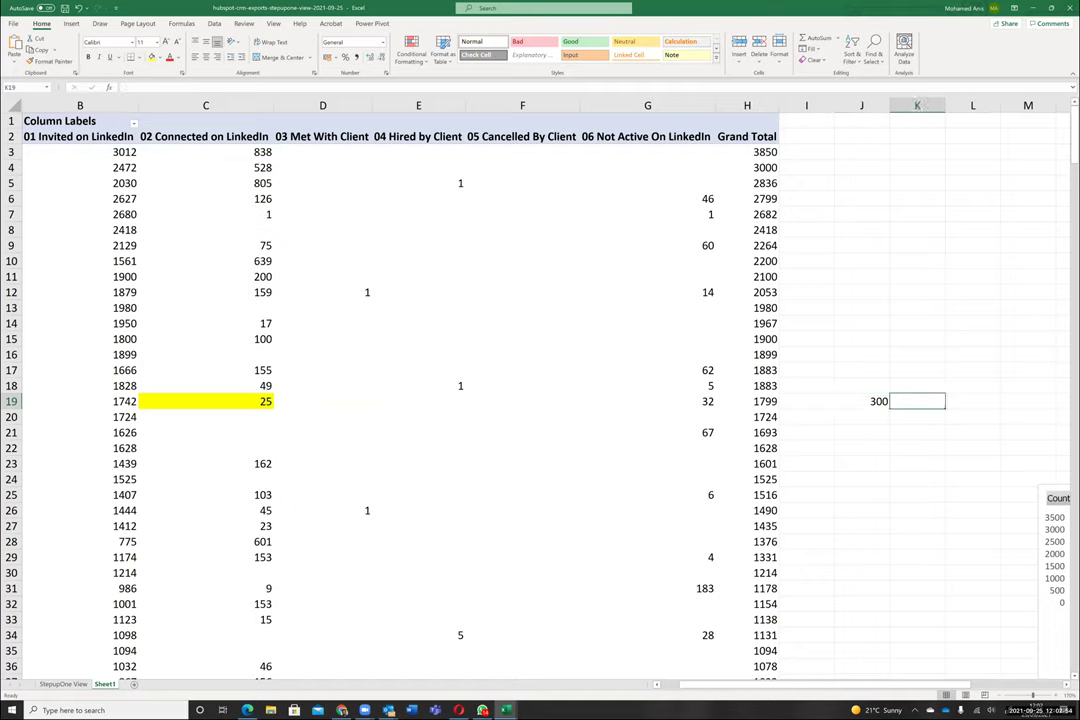
pyautogui.press('Left')
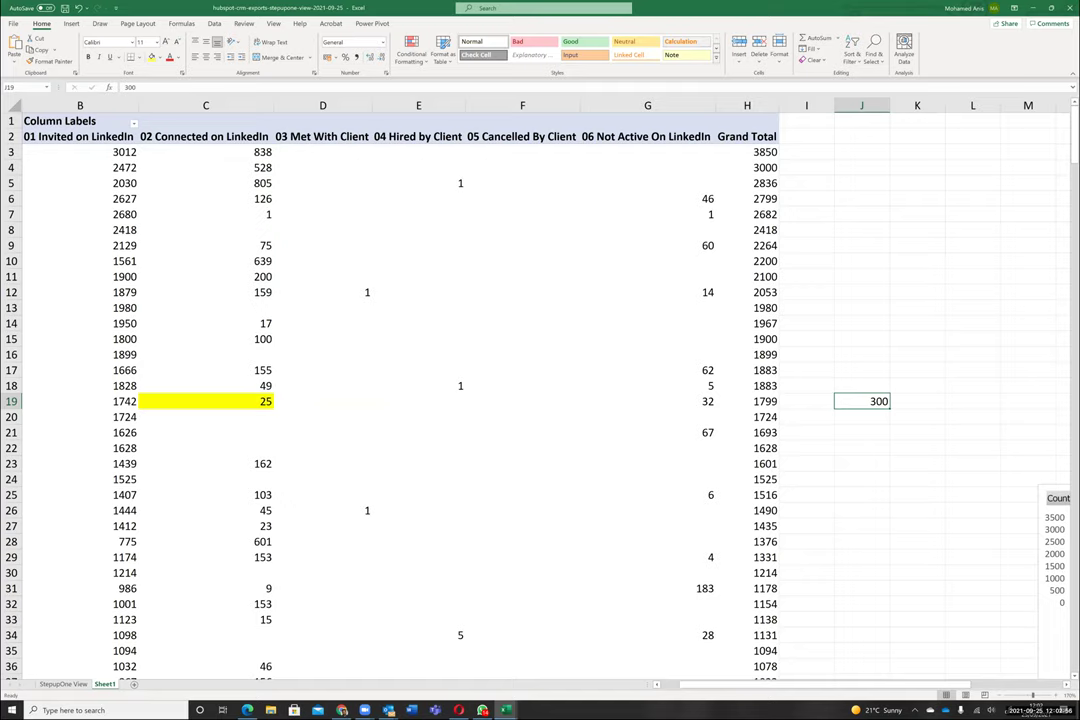
pyautogui.press('Left')
pyautogui.press('Left')
pyautogui.press('Right')
pyautogui.press('Right')
pyautogui.press('Left')
pyautogui.press('Left')
pyautogui.press('Left')
pyautogui.press('Left')
pyautogui.press('Left')
pyautogui.press('Left')
pyautogui.press('Left')
pyautogui.press('Left')
pyautogui.press('Left')
pyautogui.press('Right')
pyautogui.press('Right')
pyautogui.press('Right')
pyautogui.press('Right')
pyautogui.press('Right')
pyautogui.press('Right')
pyautogui.press('Right')
pyautogui.press('Right')
pyautogui.press('Right')
pyautogui.hscroll(1, 540, 400)
pyautogui.press('Right')
pyautogui.press('Left')
pyautogui.press('Left')
pyautogui.press('Left')
pyautogui.press('Left')
pyautogui.press('Left')
pyautogui.press('Left')
pyautogui.press('Left')
pyautogui.press('Left')
pyautogui.press('Left')
pyautogui.press('Left')
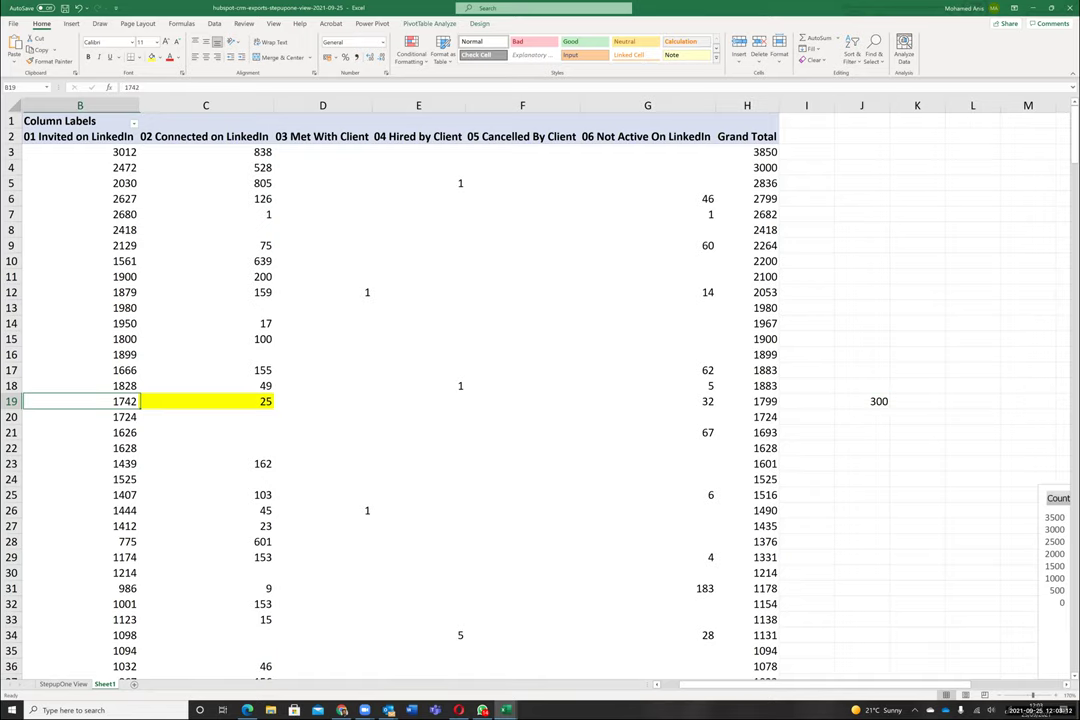
pyautogui.press('Right')
pyautogui.press('Right')
pyautogui.press('Right')
pyautogui.press('Right')
pyautogui.press('Right')
pyautogui.press('Right')
pyautogui.press('Right')
pyautogui.press('Right')
pyautogui.press('Right')
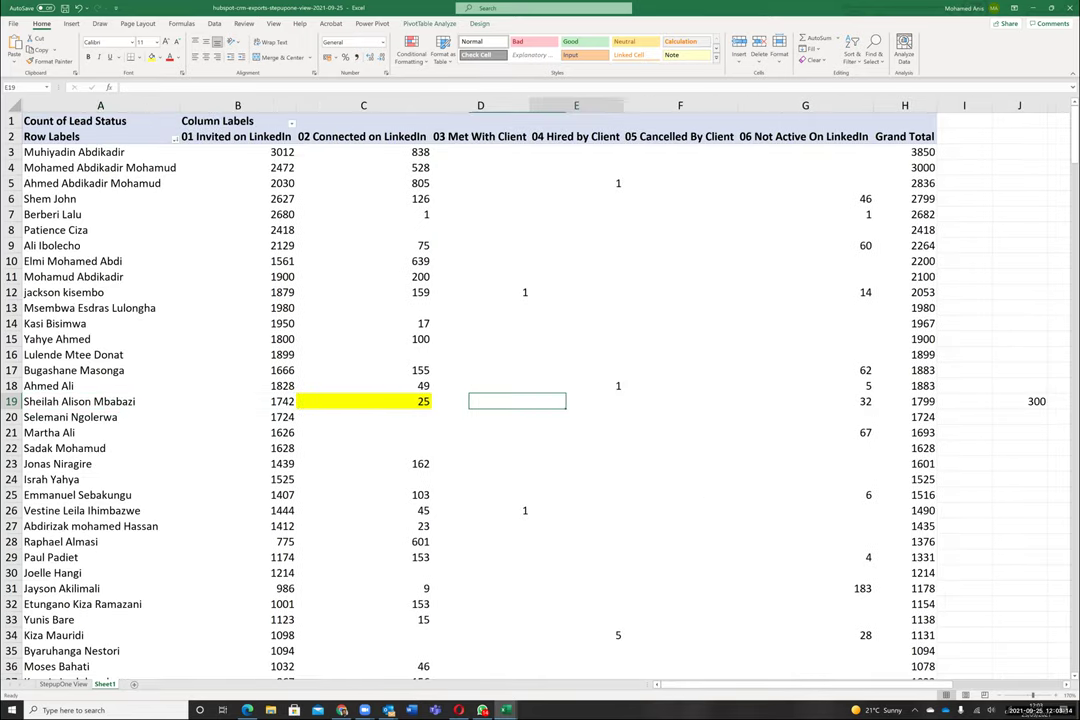
pyautogui.press('Right')
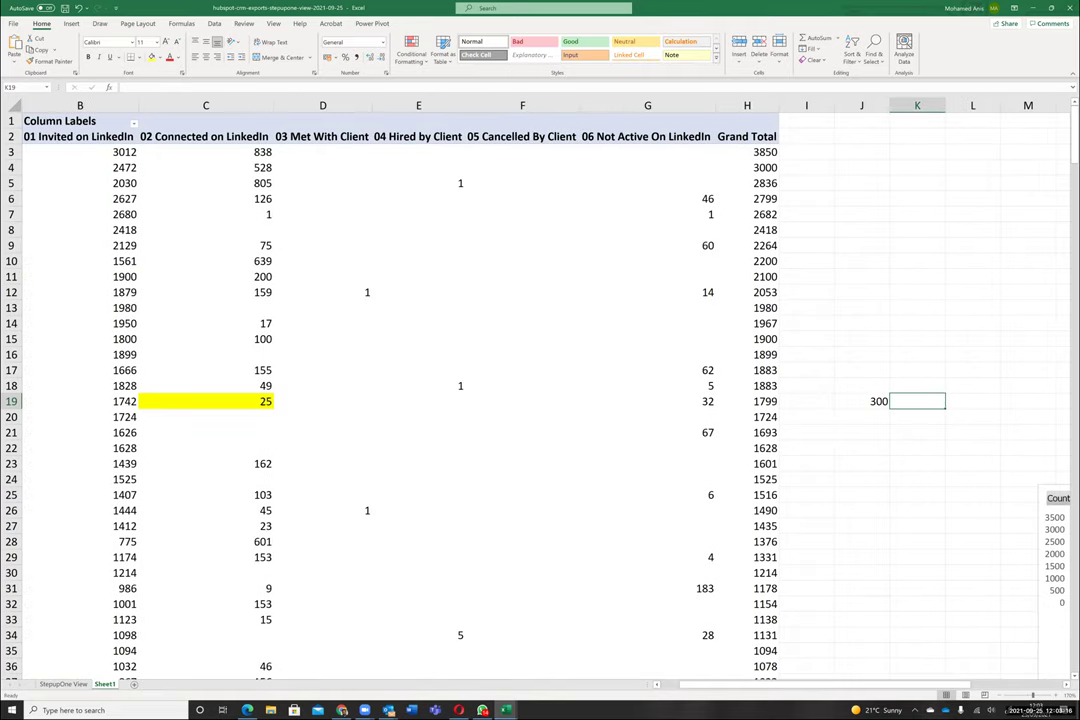
pyautogui.press('Left')
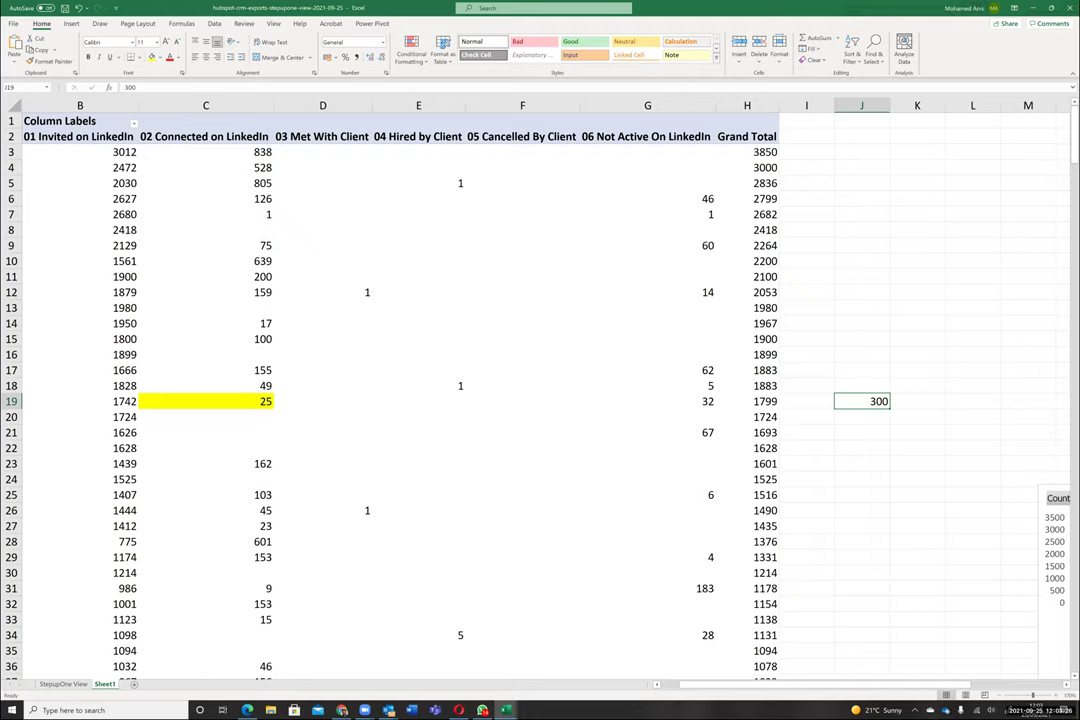
pyautogui.press('Left')
pyautogui.press('Left')
pyautogui.press('Left')
pyautogui.press('Left')
pyautogui.press('Left')
pyautogui.press('Left')
pyautogui.press('Left')
pyautogui.press('Left')
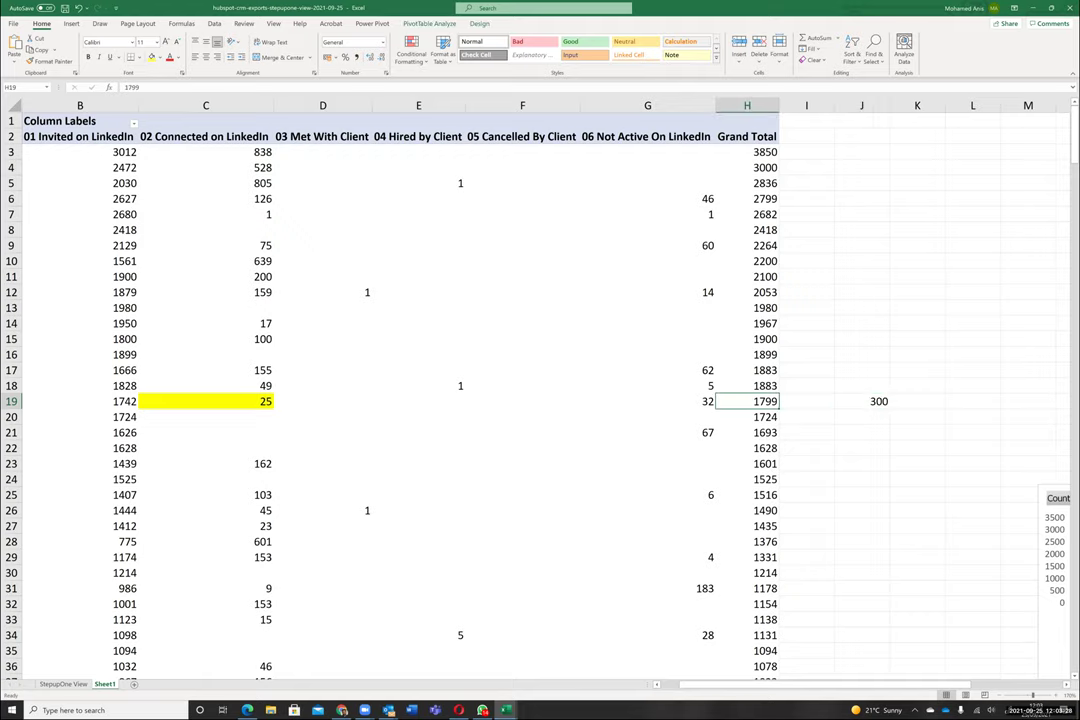
pyautogui.press('Left')
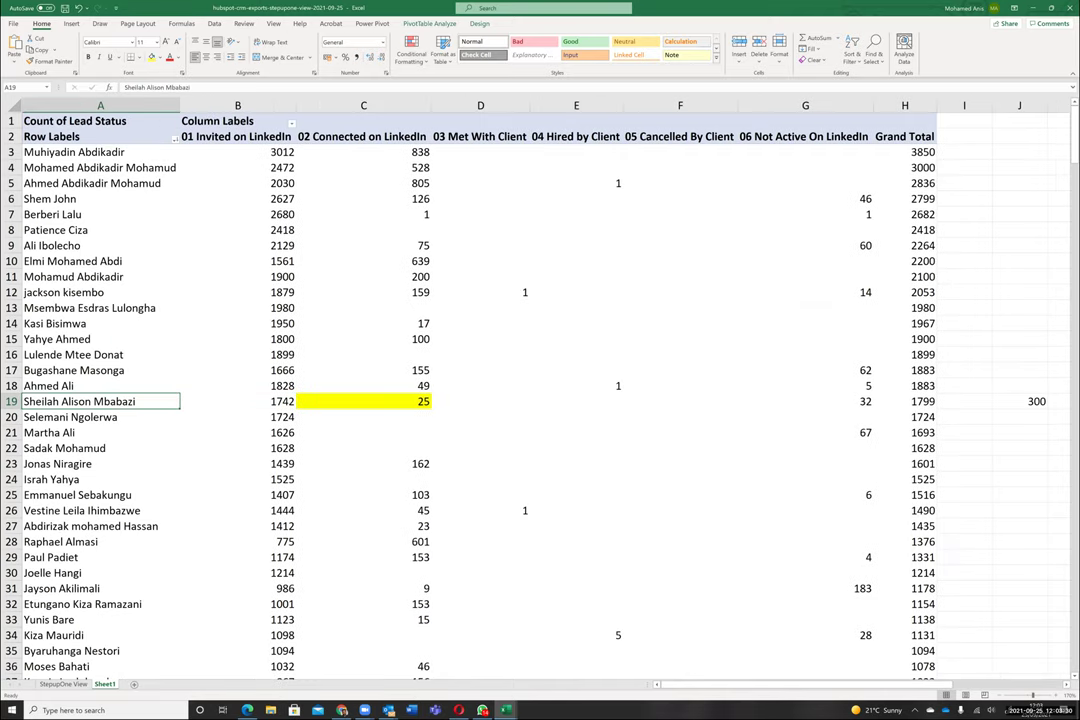
pyautogui.press('Right')
pyautogui.press('Left')
pyautogui.press('Right')
pyautogui.press('Right')
pyautogui.press('Right')
pyautogui.press('Left')
pyautogui.press('Left')
pyautogui.press('Left')
pyautogui.press('Right')
pyautogui.press('Right')
pyautogui.press('Right')
pyautogui.press('Right')
pyautogui.press('Right')
pyautogui.press('Right')
pyautogui.press('Right')
pyautogui.press('Right')
pyautogui.press('Right')
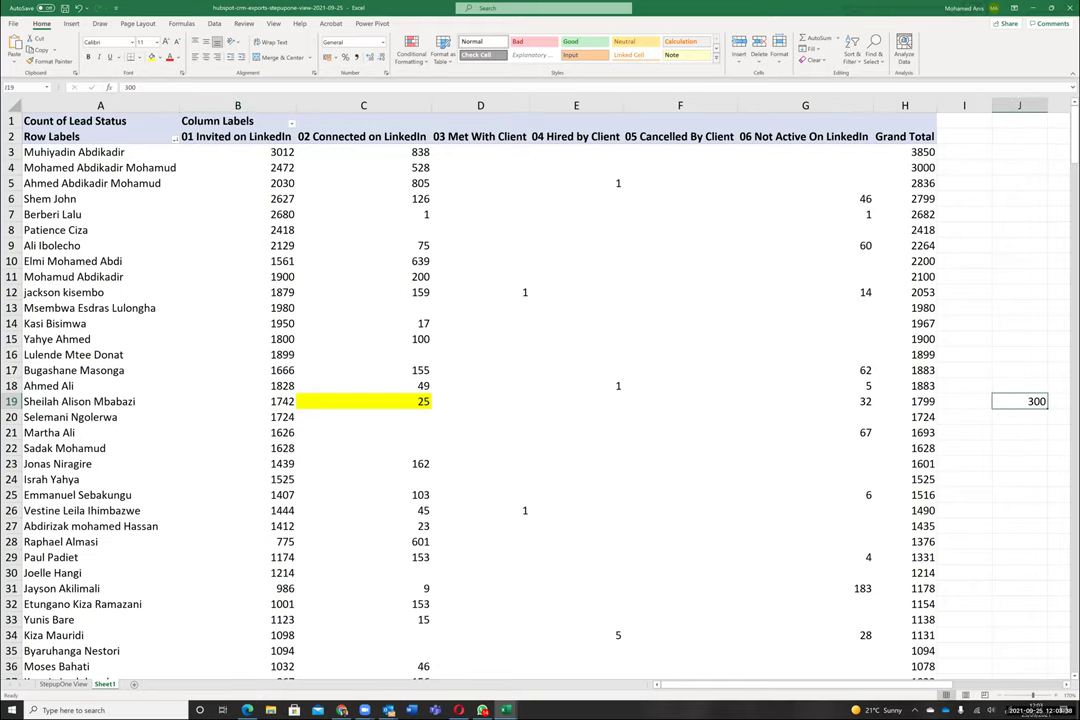
pyautogui.hscroll(2, 540, 400)
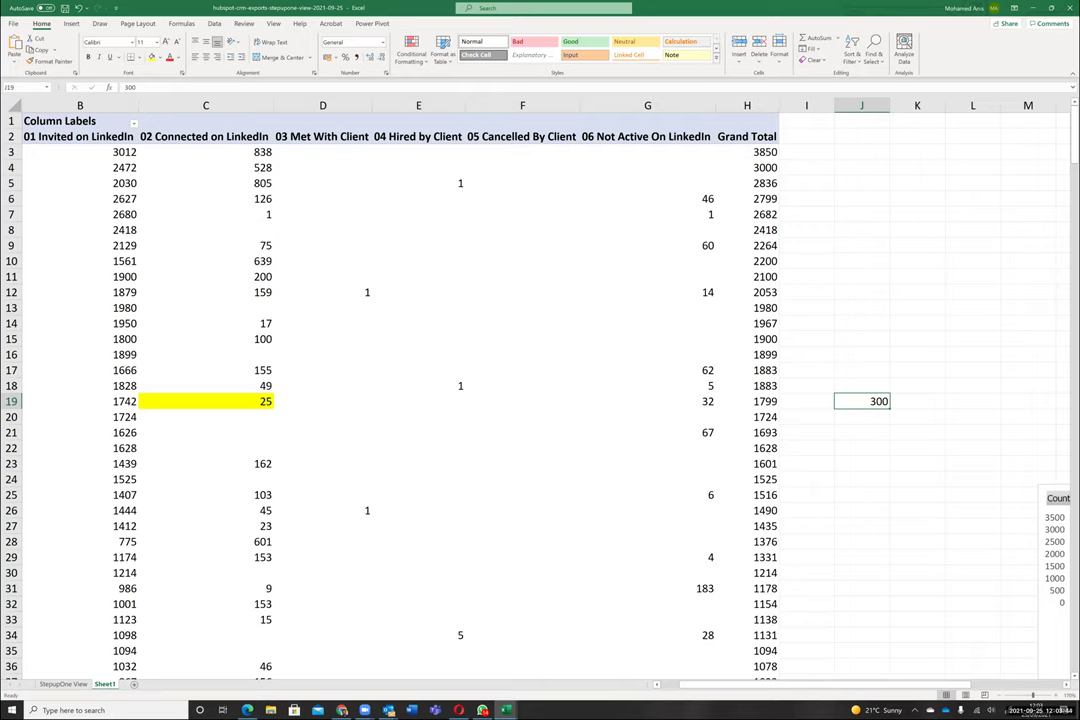
pyautogui.press('Left')
pyautogui.press('Left')
pyautogui.press('Left')
pyautogui.press('Left')
pyautogui.press('Left')
pyautogui.press('Left')
pyautogui.press('Left')
pyautogui.press('Left')
pyautogui.press('Left')
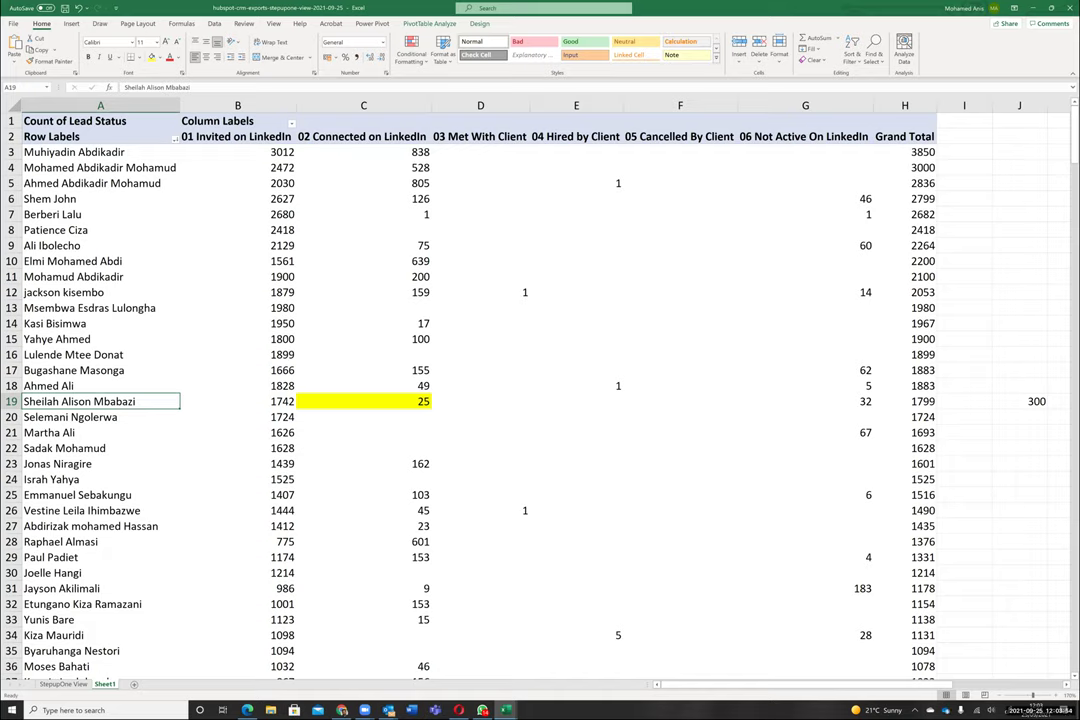
pyautogui.press('Right')
pyautogui.press('Right')
pyautogui.press('Right')
pyautogui.press('Left')
pyautogui.press('Left')
pyautogui.press('Right')
pyautogui.press('Left')
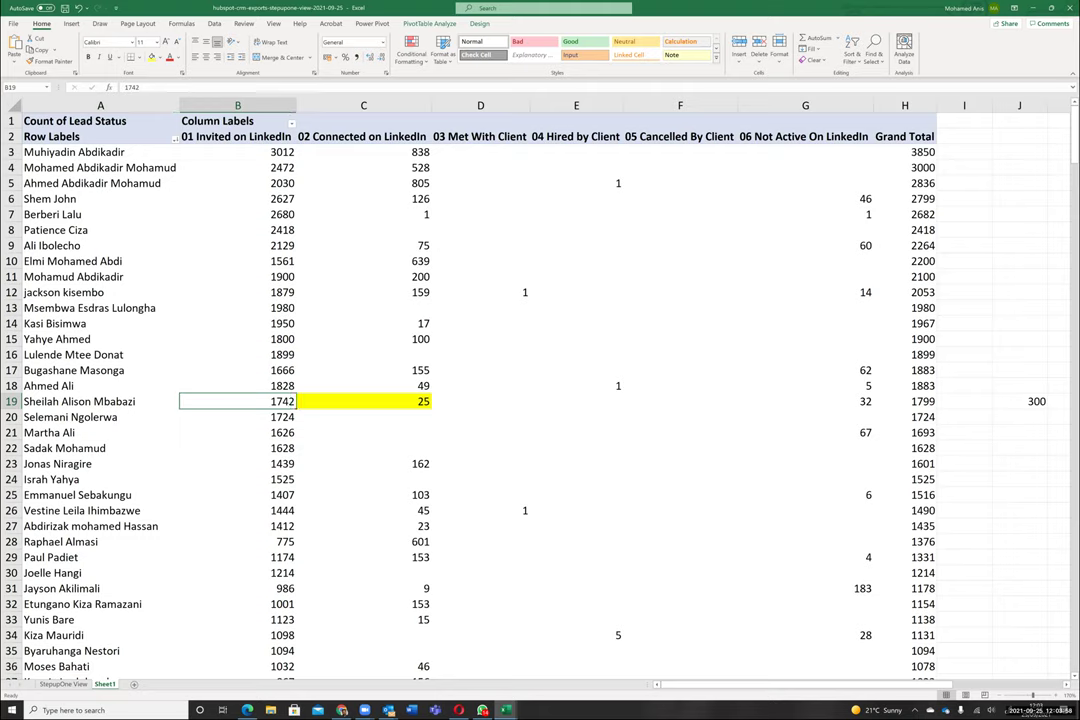
# Select row 19 from the contact owner's name across to the 300 in cell J19
pyautogui.press('Left')
pyautogui.hotkey('shift', 'Right')
pyautogui.hotkey('shift', 'Right')
pyautogui.hotkey('shift', 'Right')
pyautogui.hotkey('shift', 'Right')
pyautogui.hotkey('shift', 'Right')
pyautogui.hotkey('shift', 'Right')
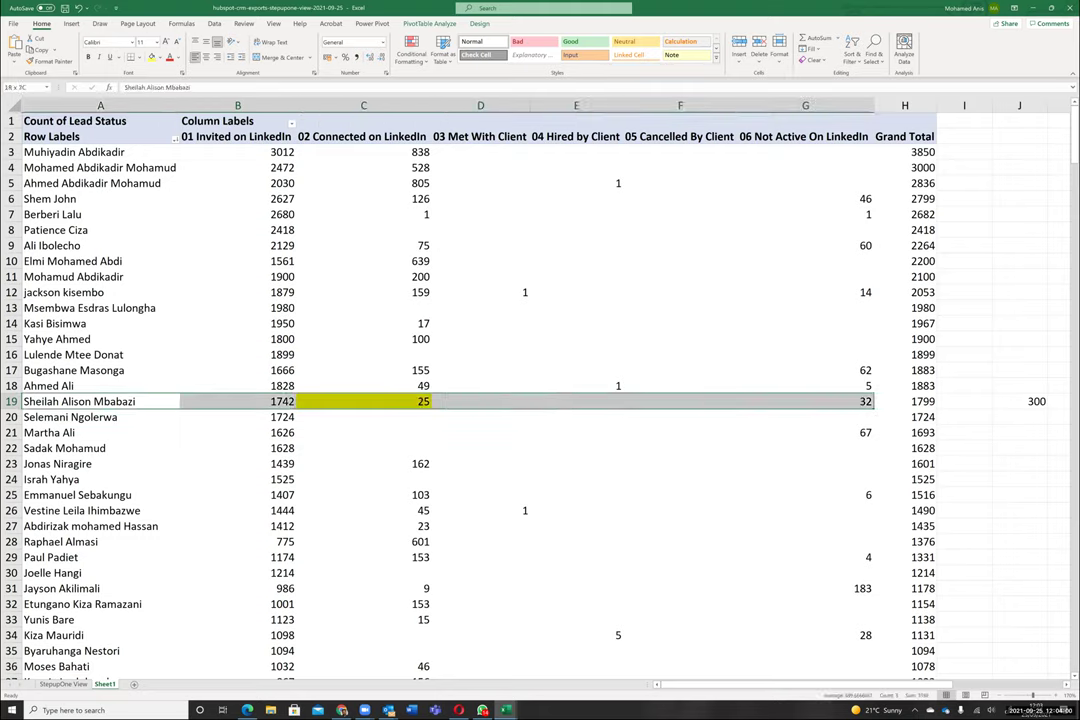
pyautogui.hotkey('shift', 'Right')
pyautogui.hotkey('shift', 'Right')
pyautogui.hotkey('shift', 'Right')
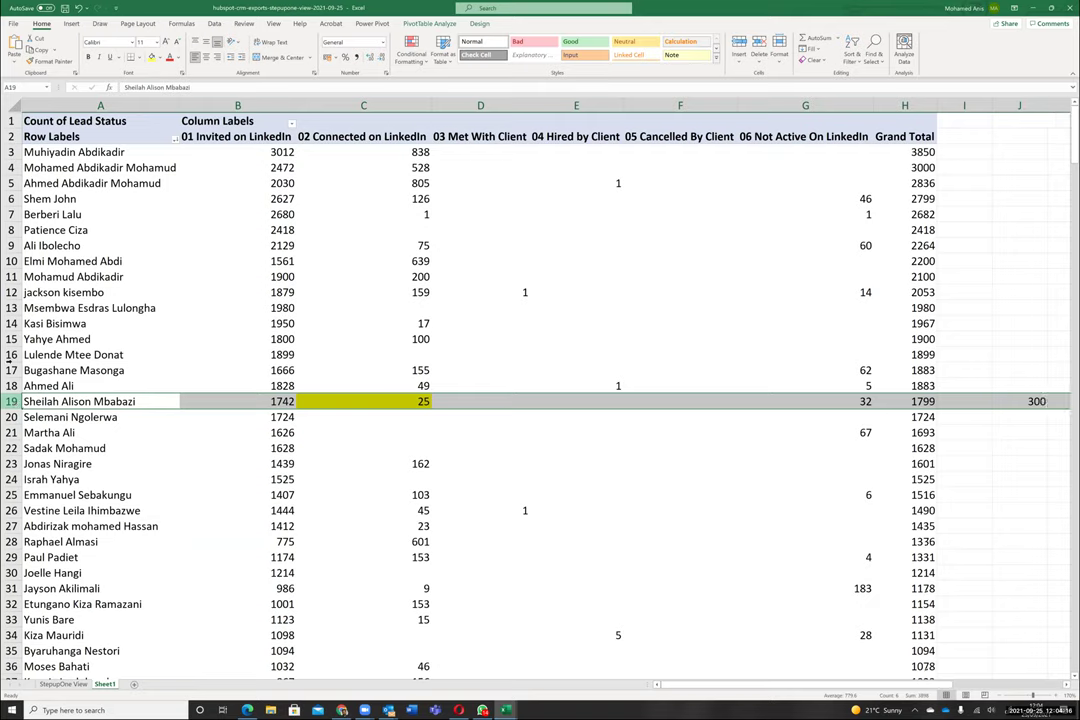
# Examine the contact owner rows 3, 14 and 9, and the invited counts in rows 6 to 9
pyautogui.click(9, 152)
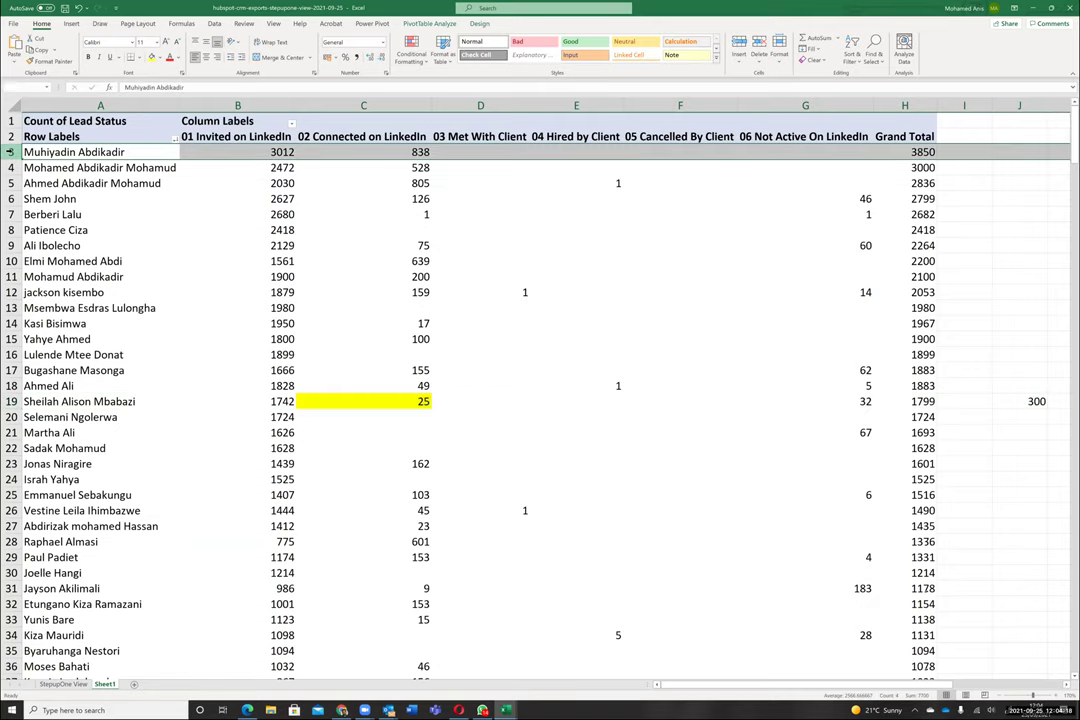
pyautogui.click(9, 323)
pyautogui.click(9, 245)
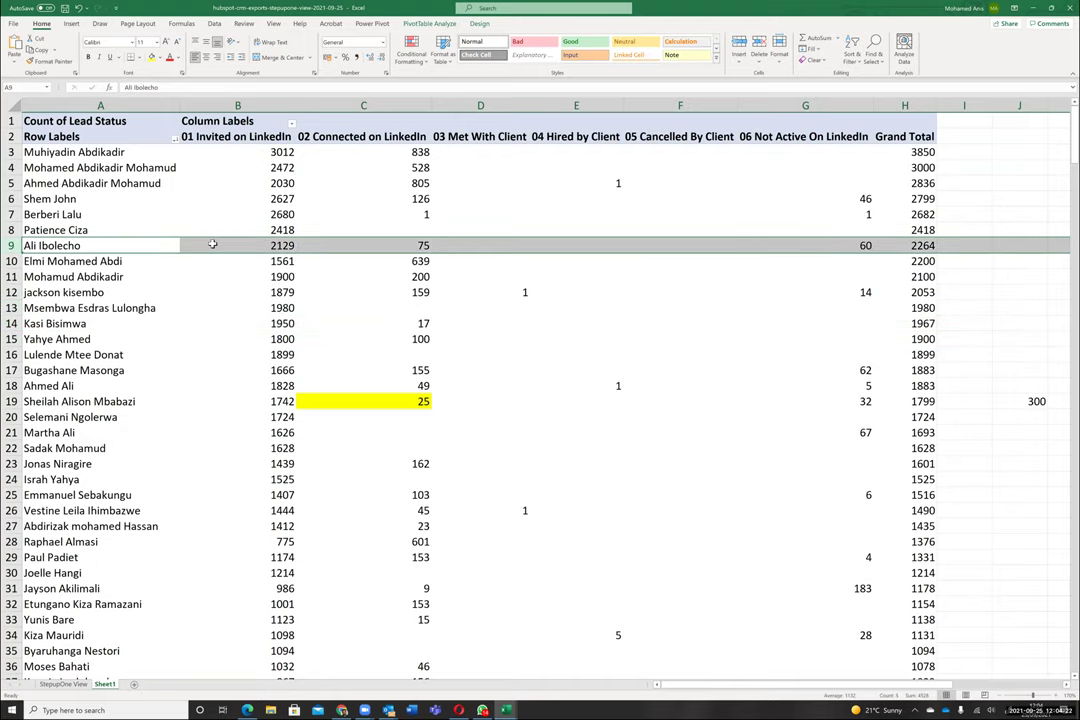
pyautogui.click(262, 245)
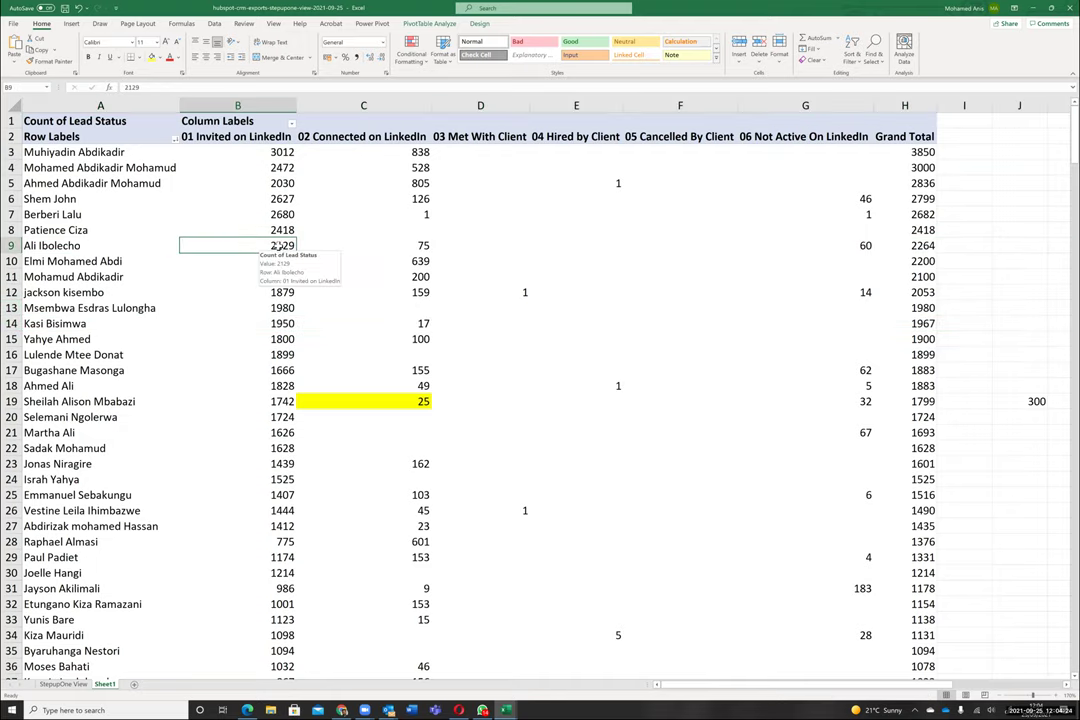
pyautogui.click(282, 229)
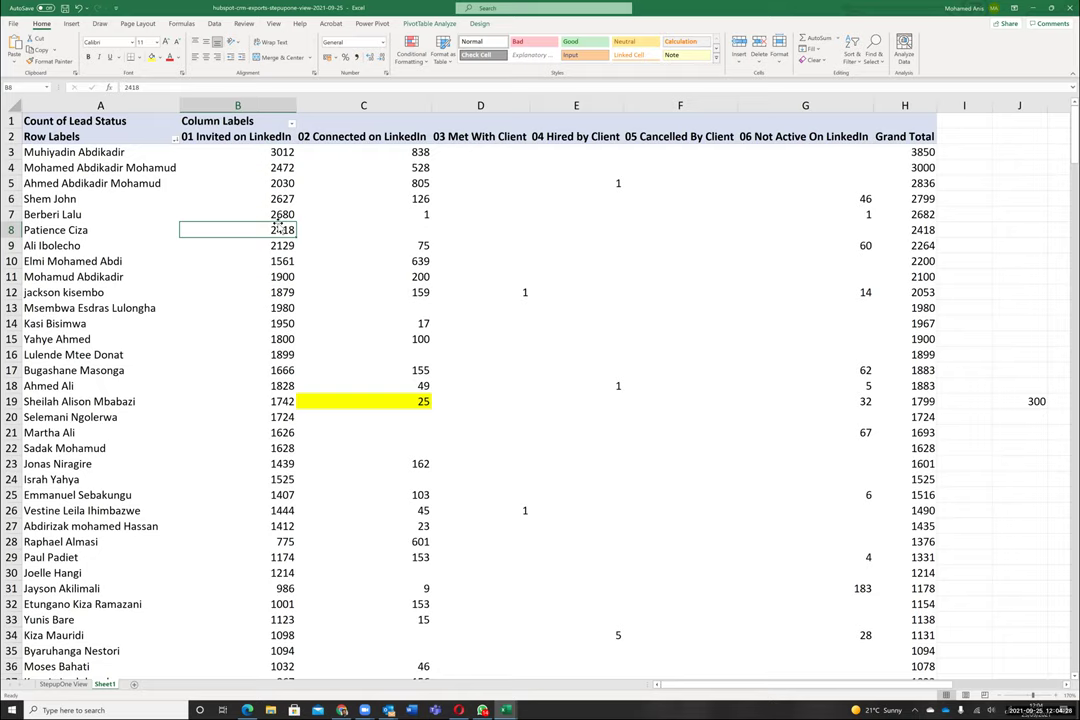
pyautogui.press('Down')
pyautogui.press('Up')
pyautogui.press('Up')
pyautogui.press('Up')
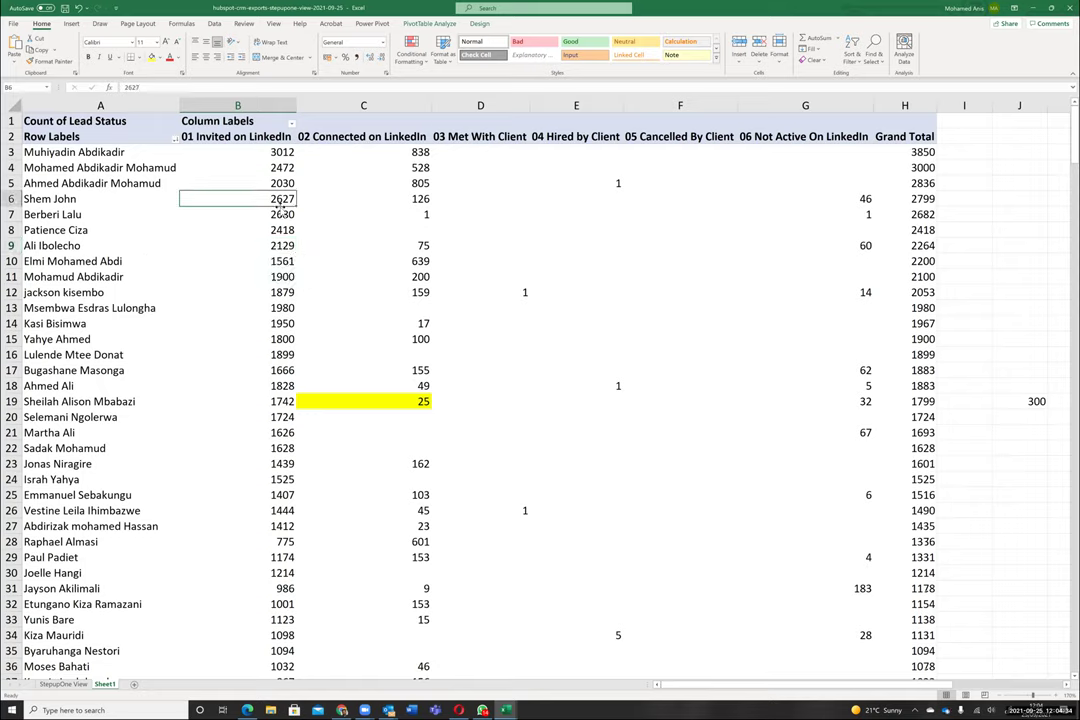
# Select the entire 02 Connected on LinkedIn column to examine all contact owners' connected counts
pyautogui.click(390, 152)
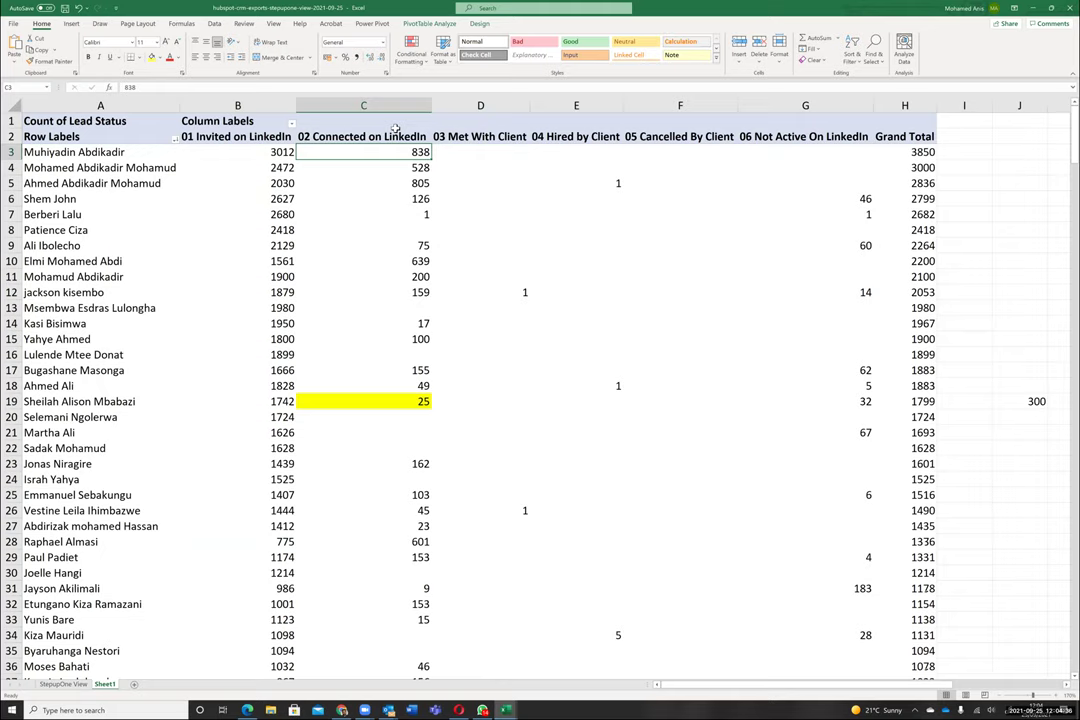
pyautogui.click(396, 107)
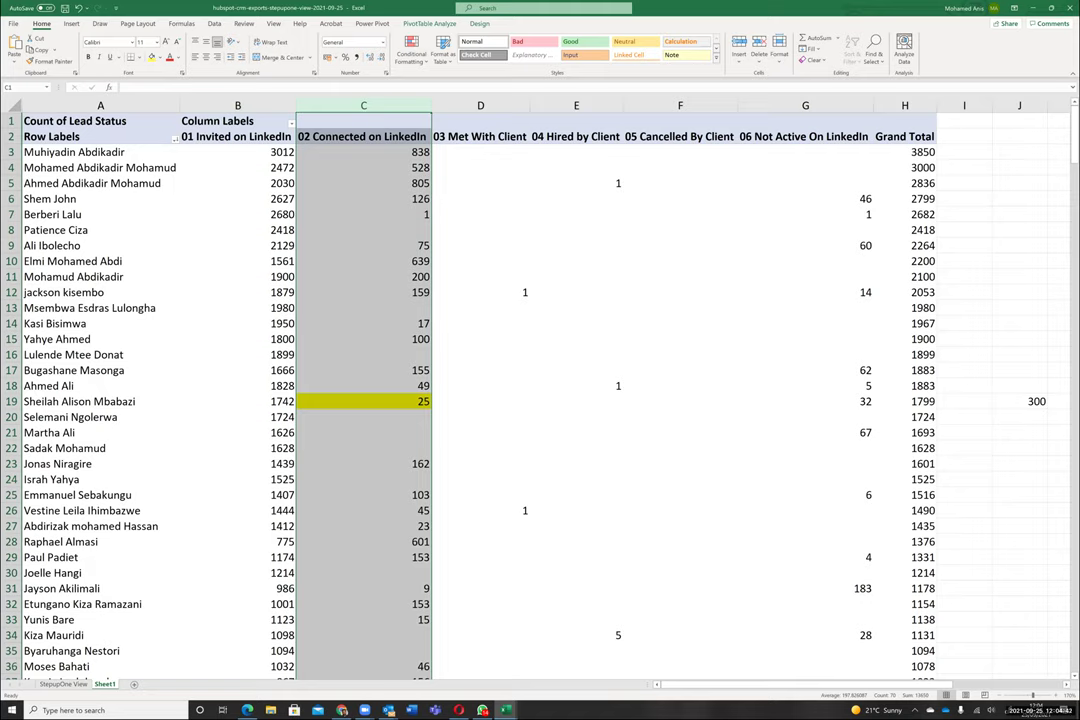
pyautogui.hotkey('alt', 'Tab')
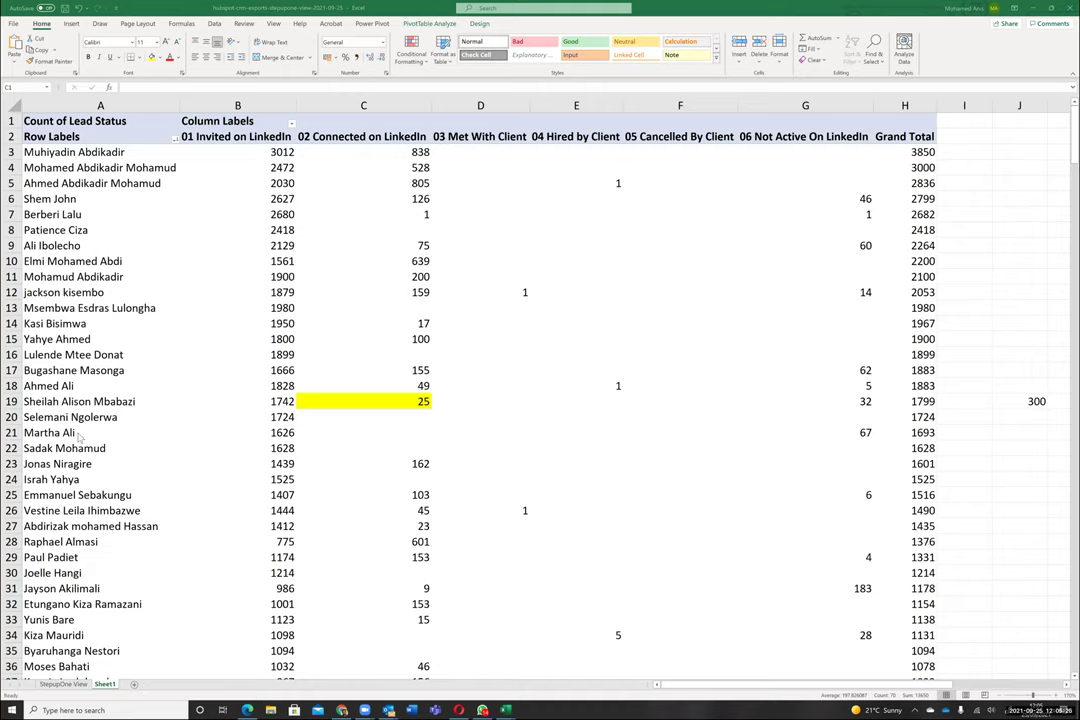
pyautogui.hotkey('ctrl', 'space')
# Select the contact owners with their invited and connected counts in range A3:C36 for comparison
pyautogui.click(276, 150)
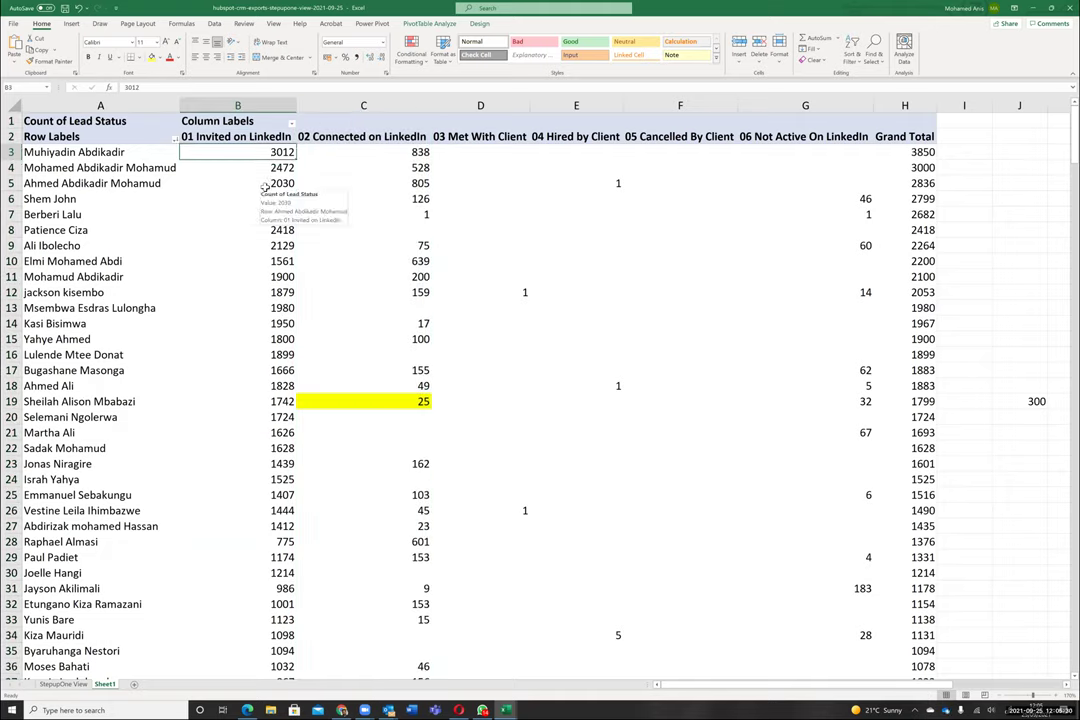
pyautogui.click(263, 194)
pyautogui.click(100, 155)
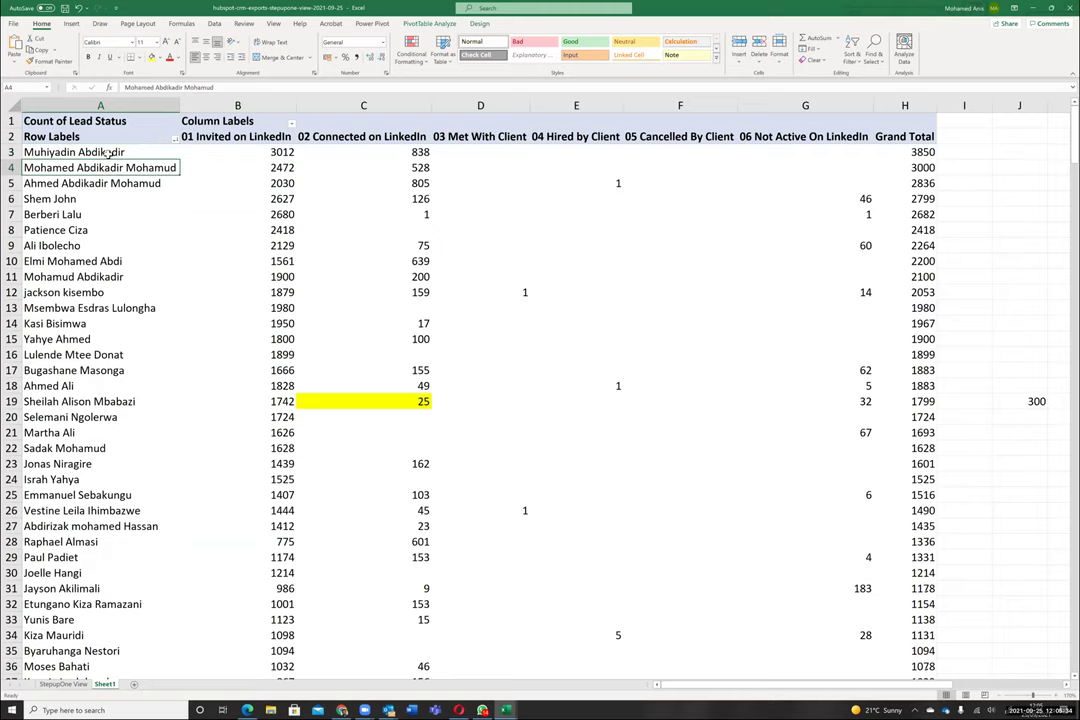
pyautogui.moveTo(95, 152); pyautogui.dragTo(410, 668)
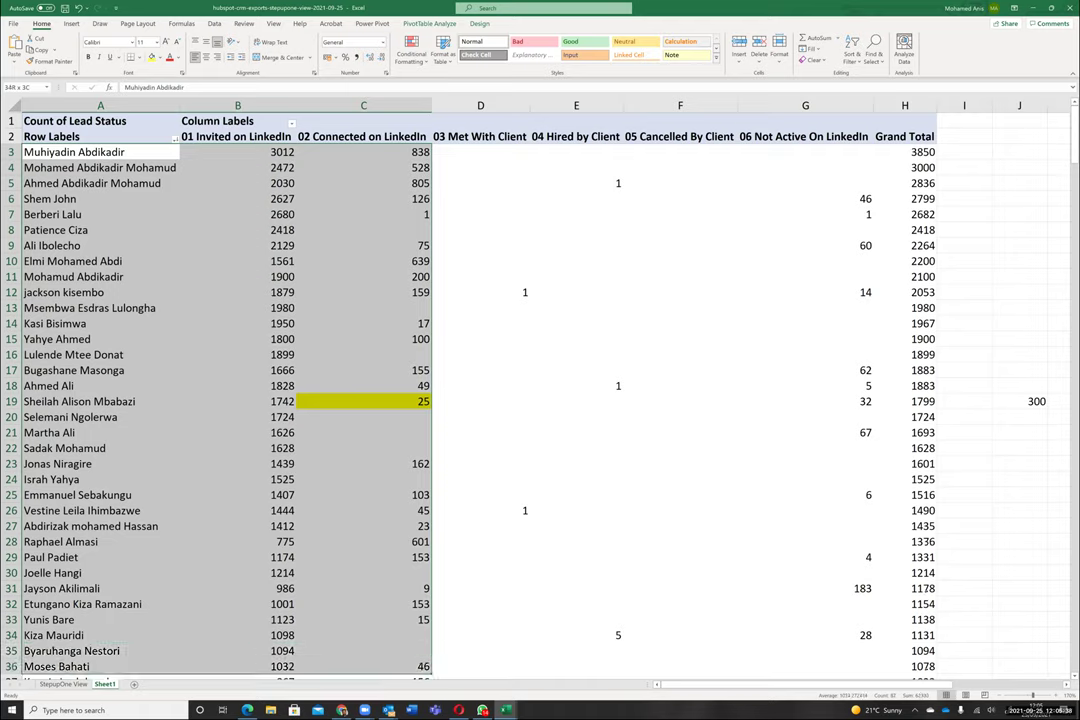
# Examine the Connected on LinkedIn counts from row 3 down to row 21, and select all contact owner names
pyautogui.click(387, 153)
pyautogui.press('Down')
pyautogui.press('Down')
pyautogui.press('Down')
pyautogui.press('Down')
pyautogui.press('Down')
pyautogui.press('Down')
pyautogui.press('Down')
pyautogui.press('Down')
pyautogui.press('Down')
pyautogui.press('Down')
pyautogui.press('Down')
pyautogui.press('Down')
pyautogui.press('Down')
pyautogui.press('Down')
pyautogui.press('Down')
pyautogui.click(383, 432)
pyautogui.scroll(-3, 383, 420)
pyautogui.scroll(3, 383, 419)
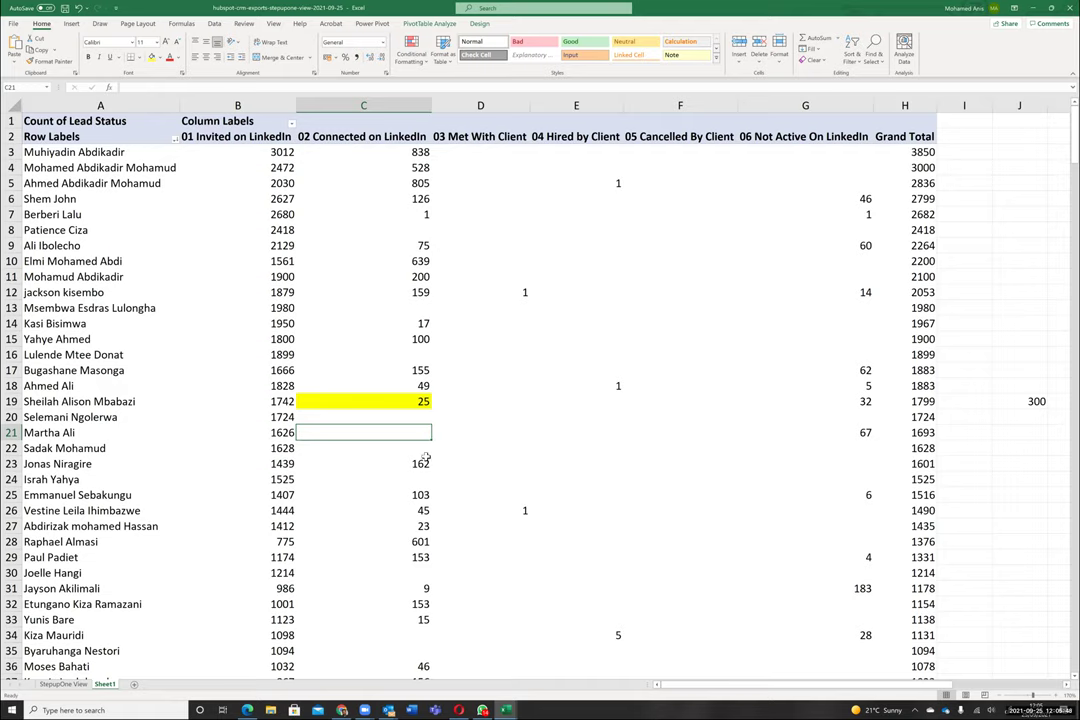
pyautogui.click(103, 146)
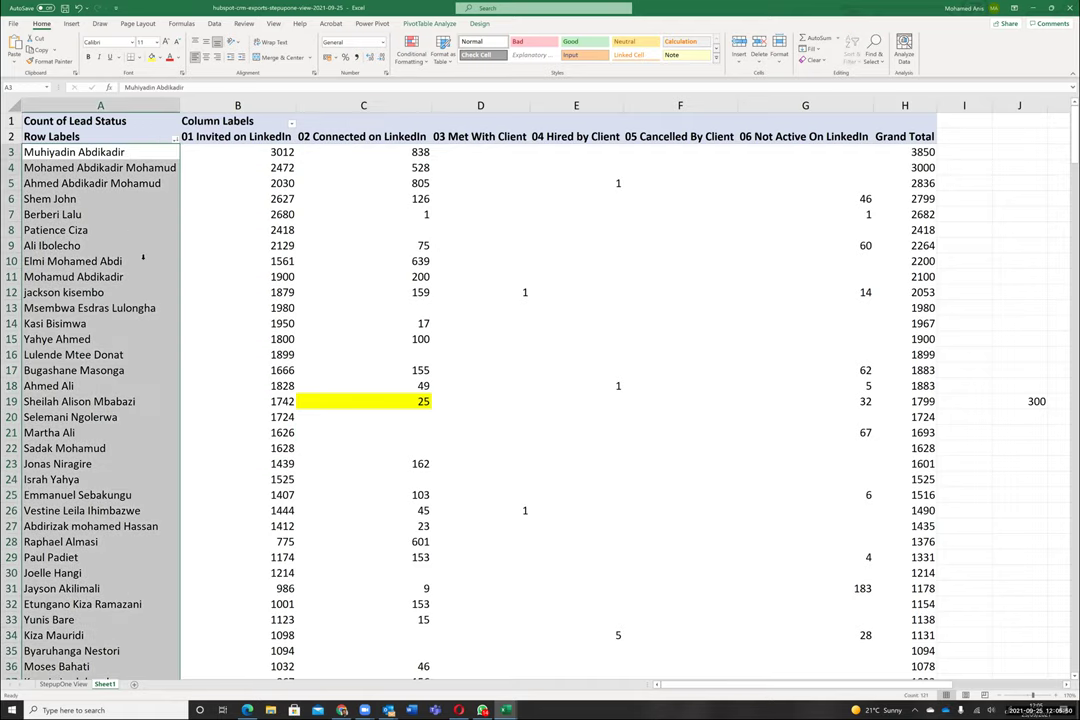
# Select the 02 Connected on LinkedIn counts in range C3:C32 to examine them
pyautogui.click(399, 152)
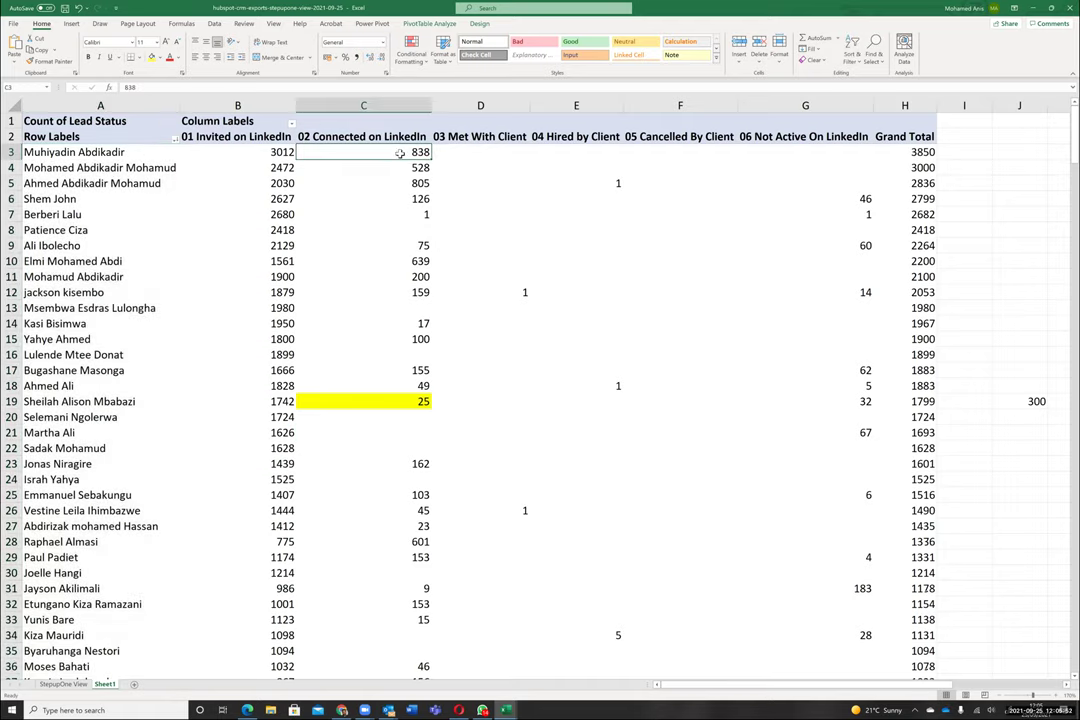
pyautogui.moveTo(399, 152); pyautogui.dragTo(420, 588)
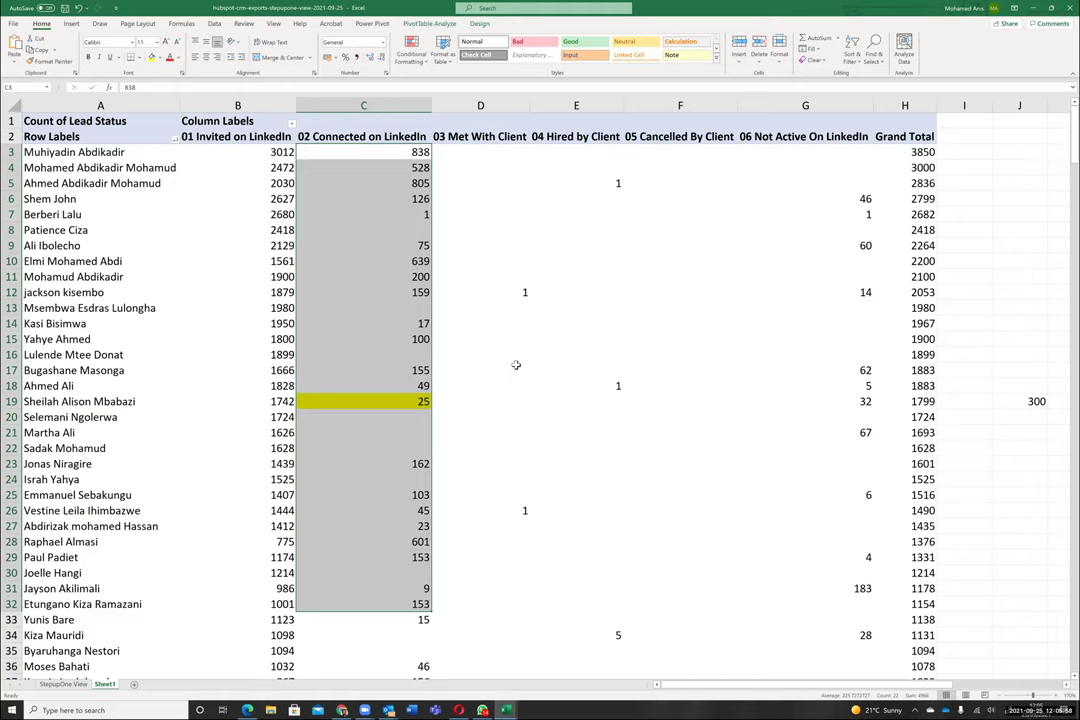
pyautogui.moveTo(516, 360)
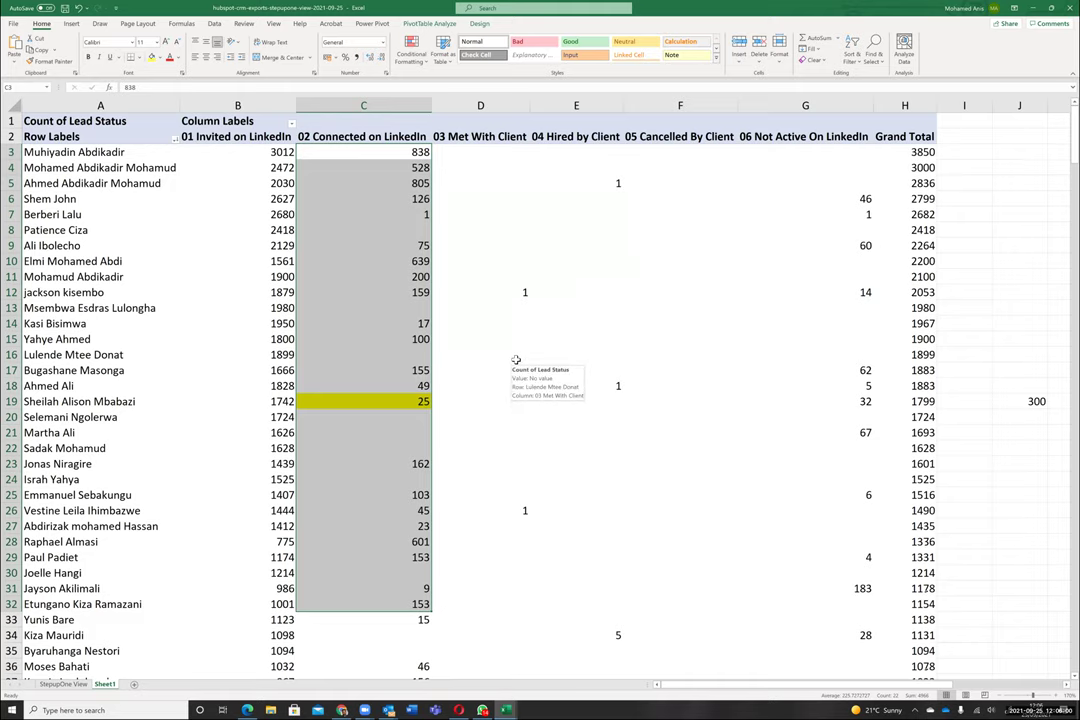
pyautogui.hotkey('alt', 'Tab')
pyautogui.press('Tab')
pyautogui.press('Tab')
pyautogui.press('Tab')
pyautogui.press('Tab')
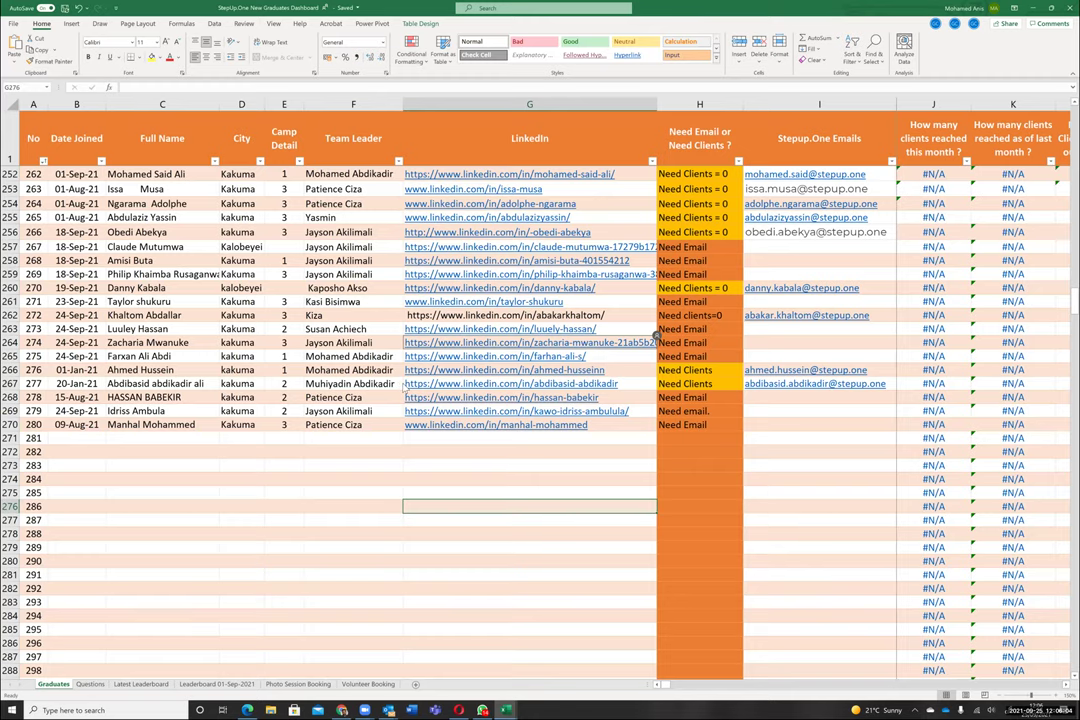
pyautogui.hotkey('alt', 'Tab')
pyautogui.press('Tab')
pyautogui.press('Tab')
pyautogui.press('Tab')
pyautogui.press('Tab')
pyautogui.press('Tab')
pyautogui.press('Tab')
pyautogui.press('Tab')
pyautogui.press('Tab')
pyautogui.press('Tab')
pyautogui.press('Tab')
pyautogui.press('Tab')
pyautogui.press('Tab')
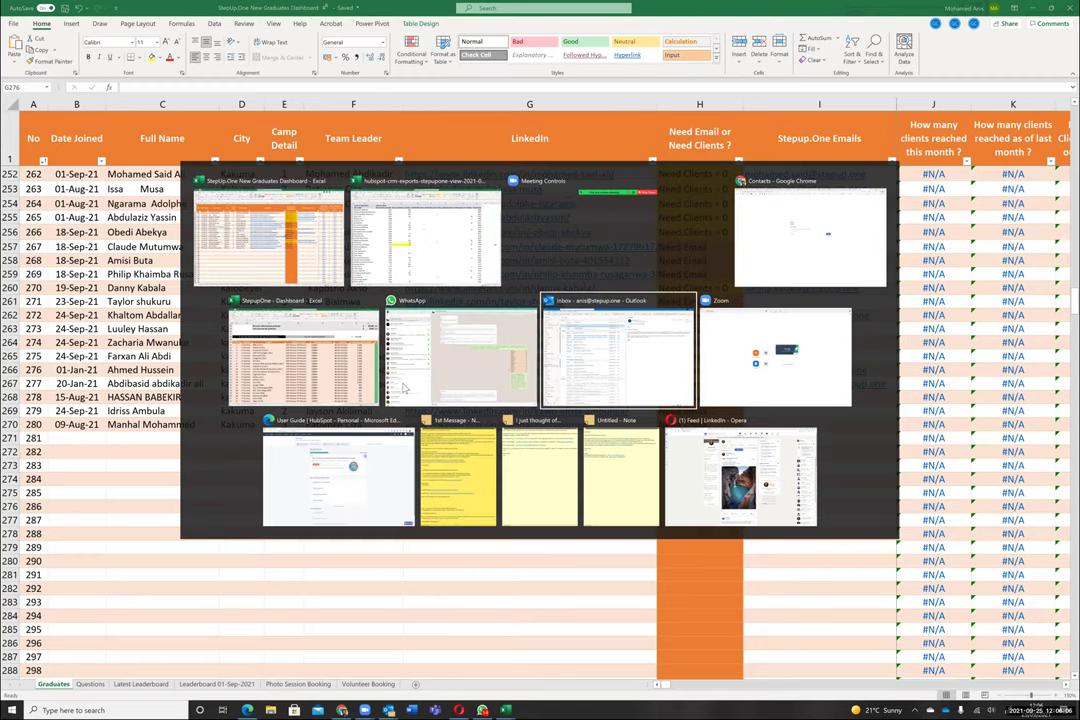
pyautogui.press('Tab')
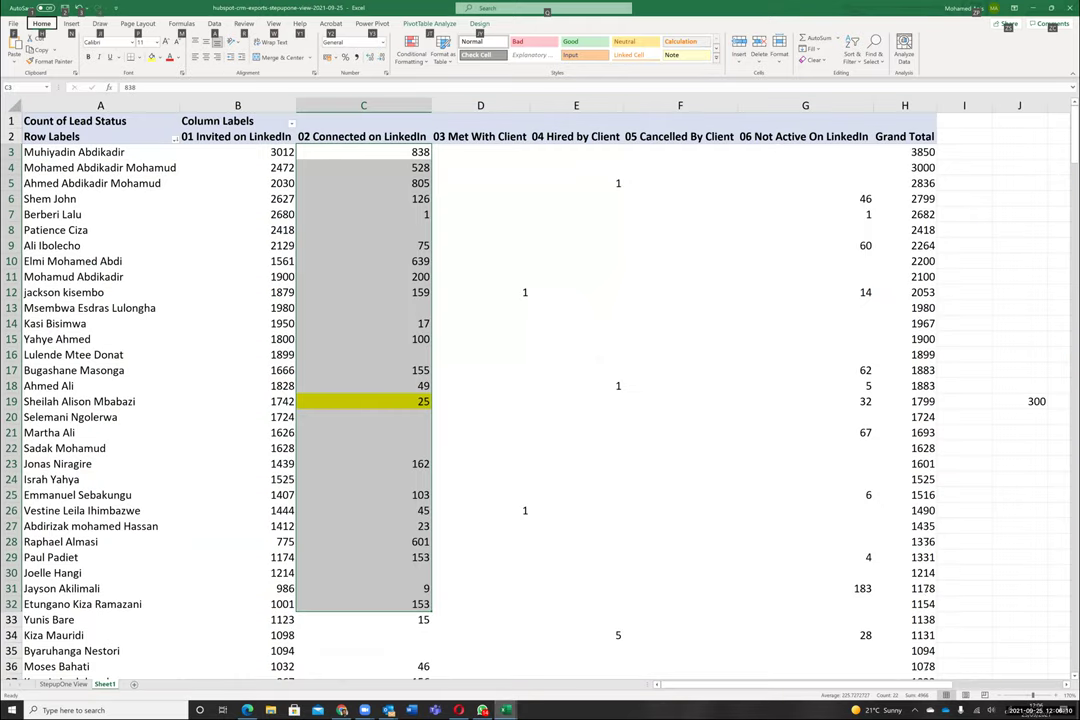
# Switch to the StepupOne - Dashboard workbook and select the priority 1 IBM row from Priority to Customers (A41:G41) to examine its targeting criteria
pyautogui.click(506, 710)
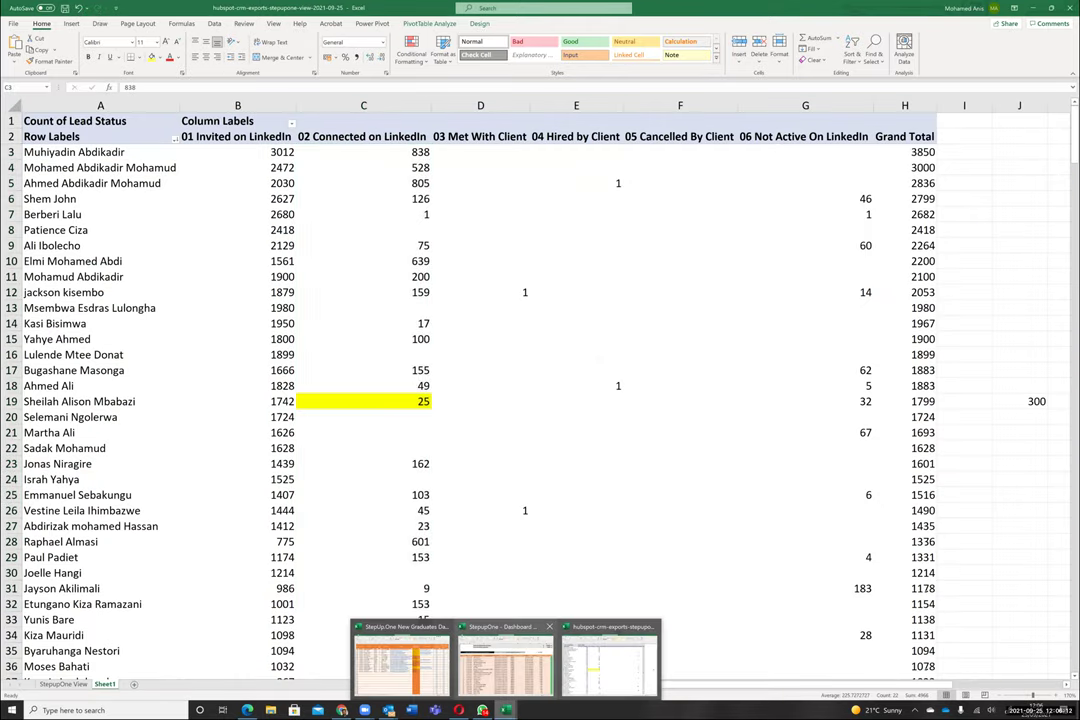
pyautogui.click(505, 655)
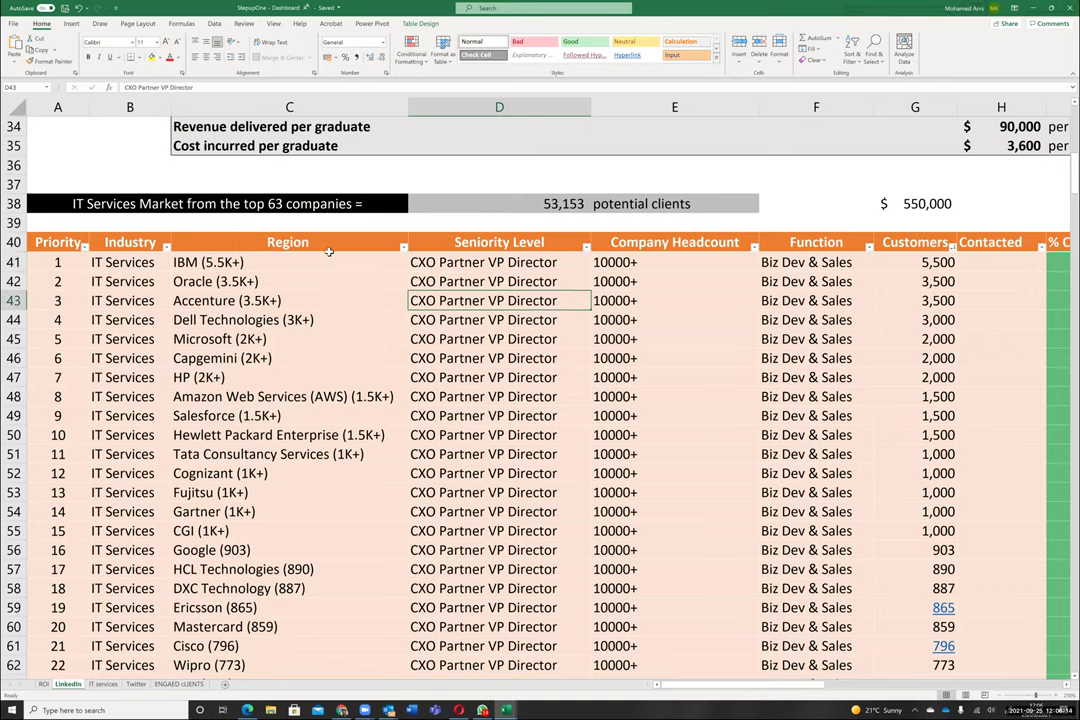
pyautogui.moveTo(245, 262); pyautogui.dragTo(890, 262)
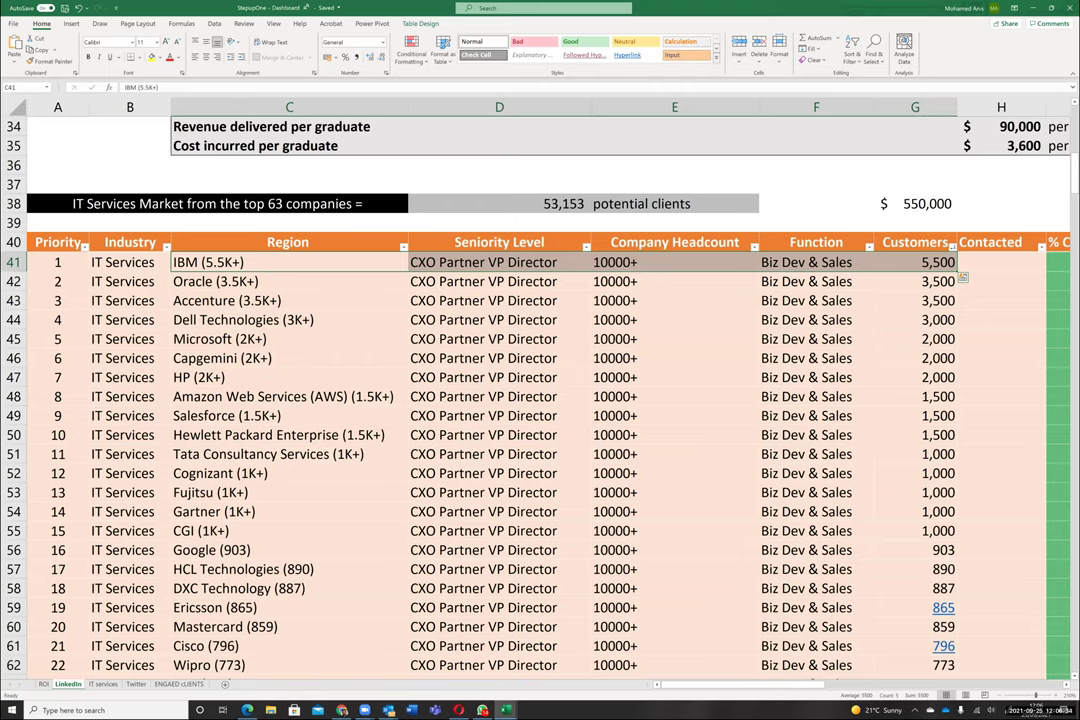
pyautogui.moveTo(57, 262); pyautogui.dragTo(940, 262)
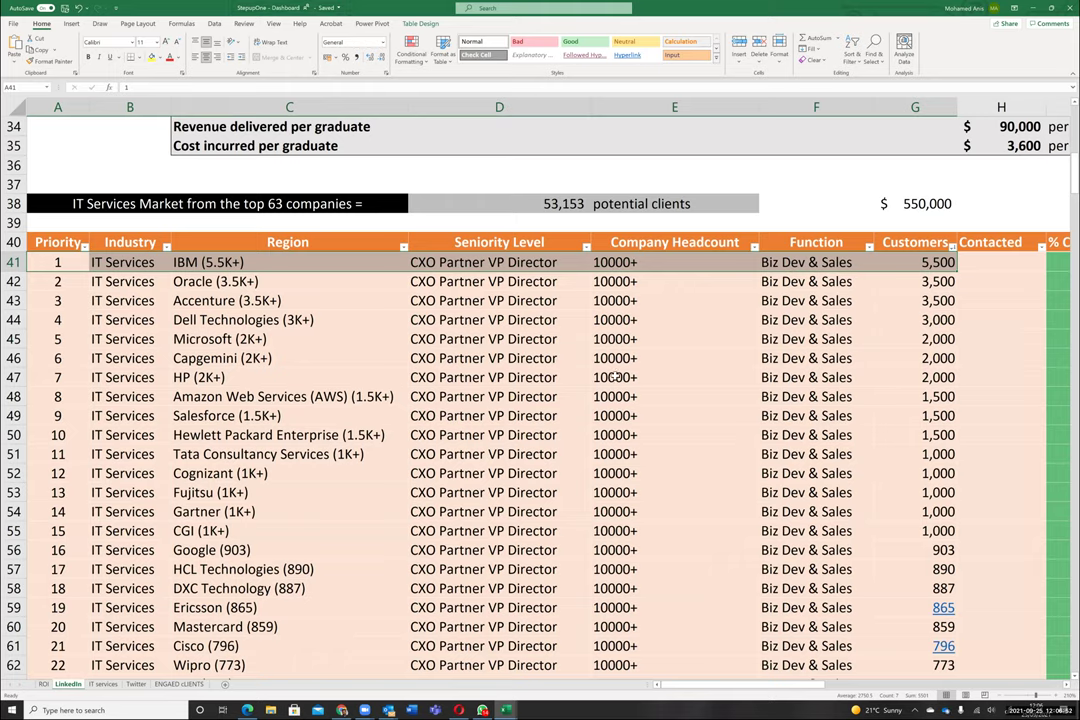
pyautogui.click(257, 262)
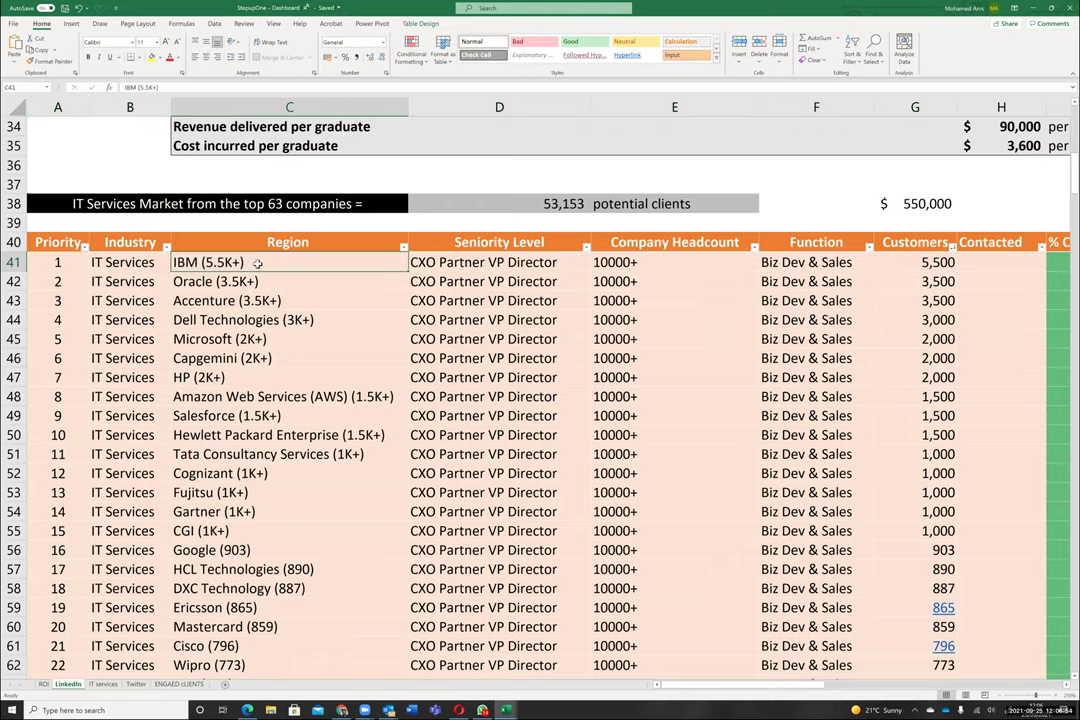
pyautogui.click(107, 264)
pyautogui.moveTo(57, 262); pyautogui.dragTo(930, 262)
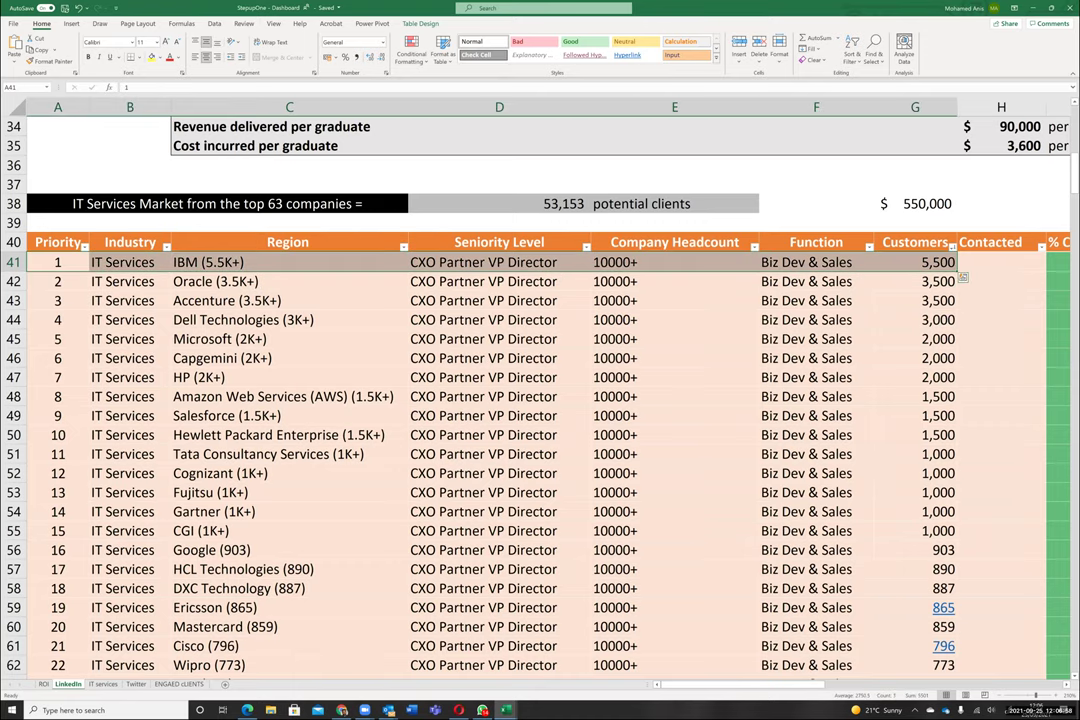